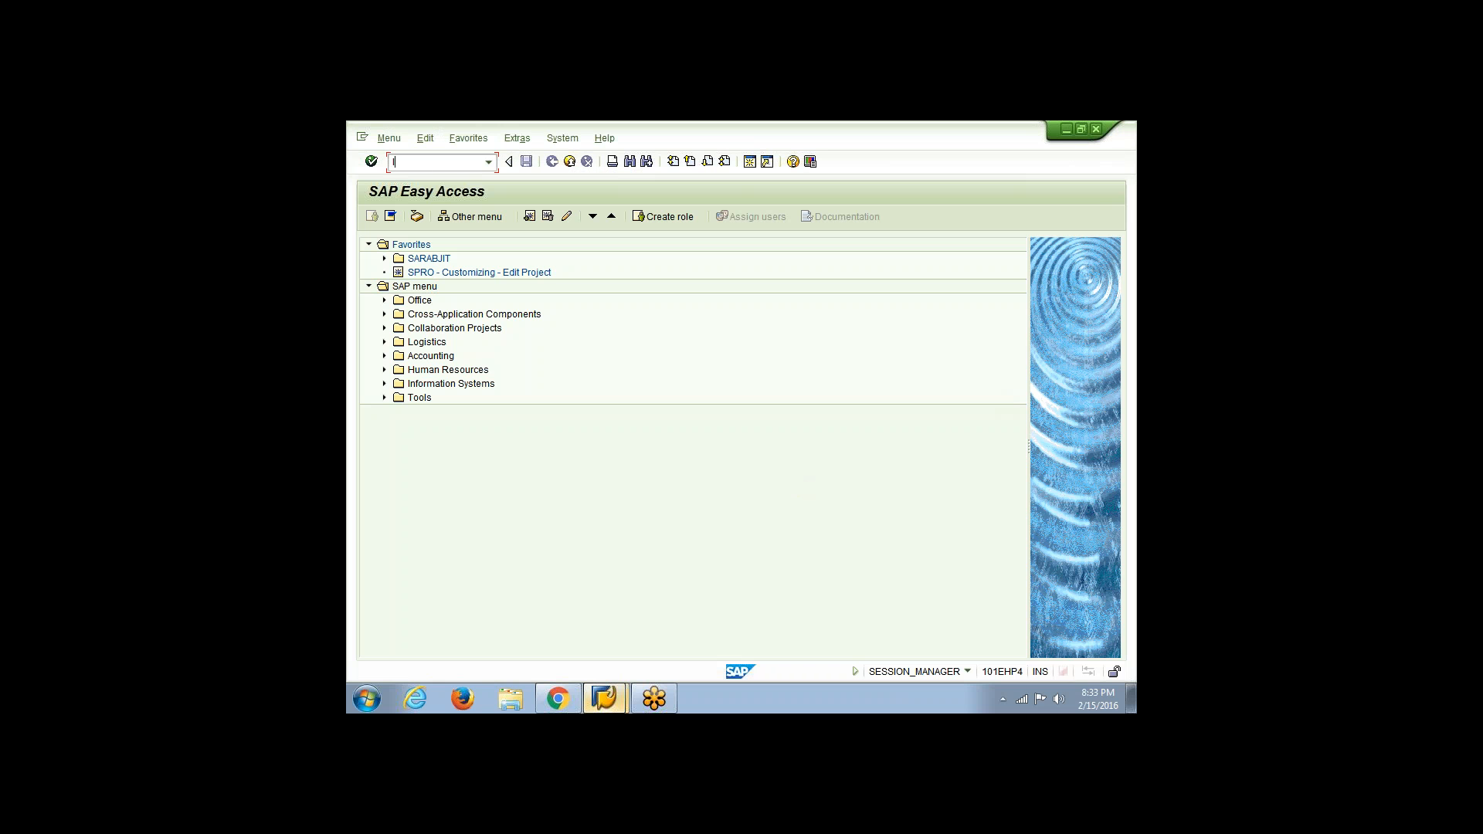
Start the Legacy System Migration Workbench with transaction lsmw and accept its welcome message
{"action": "type", "text": "lsmw"}
{"action": "key", "text": "Return"}
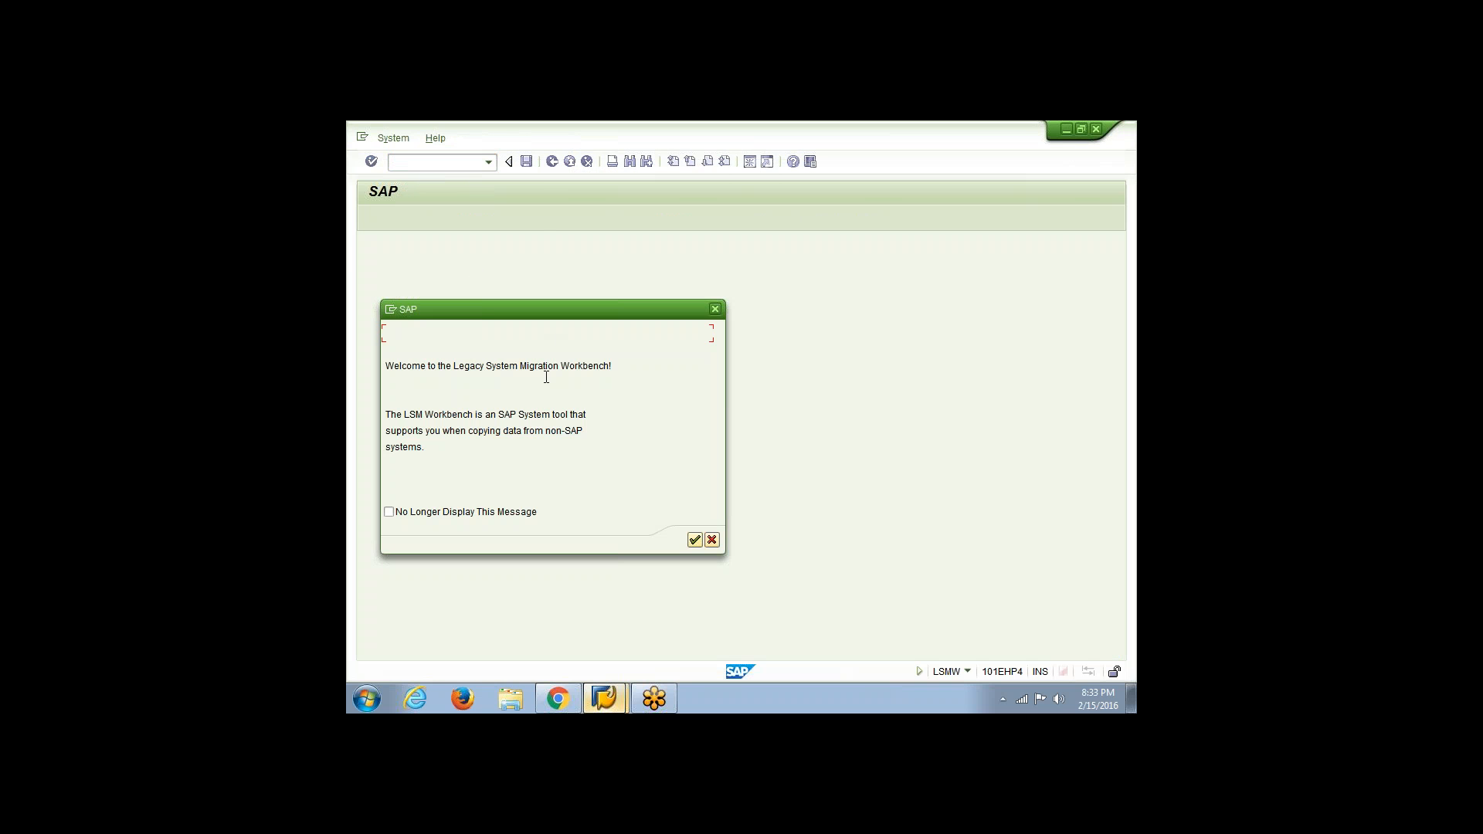
{"action": "left_click_drag", "start_coordinate": [632, 323], "coordinate": [777, 288]}
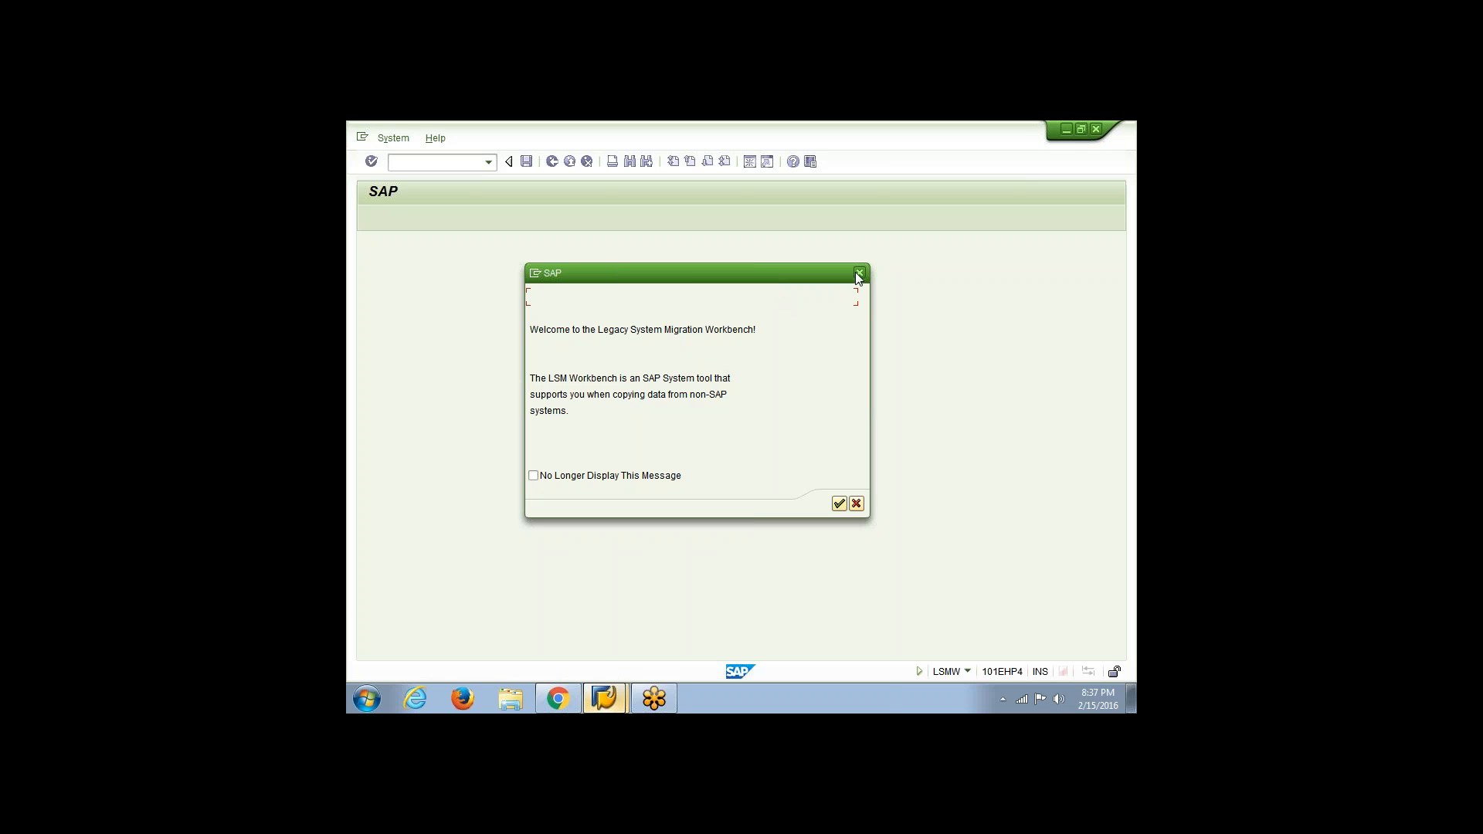
{"action": "left_click", "coordinate": [839, 503]}
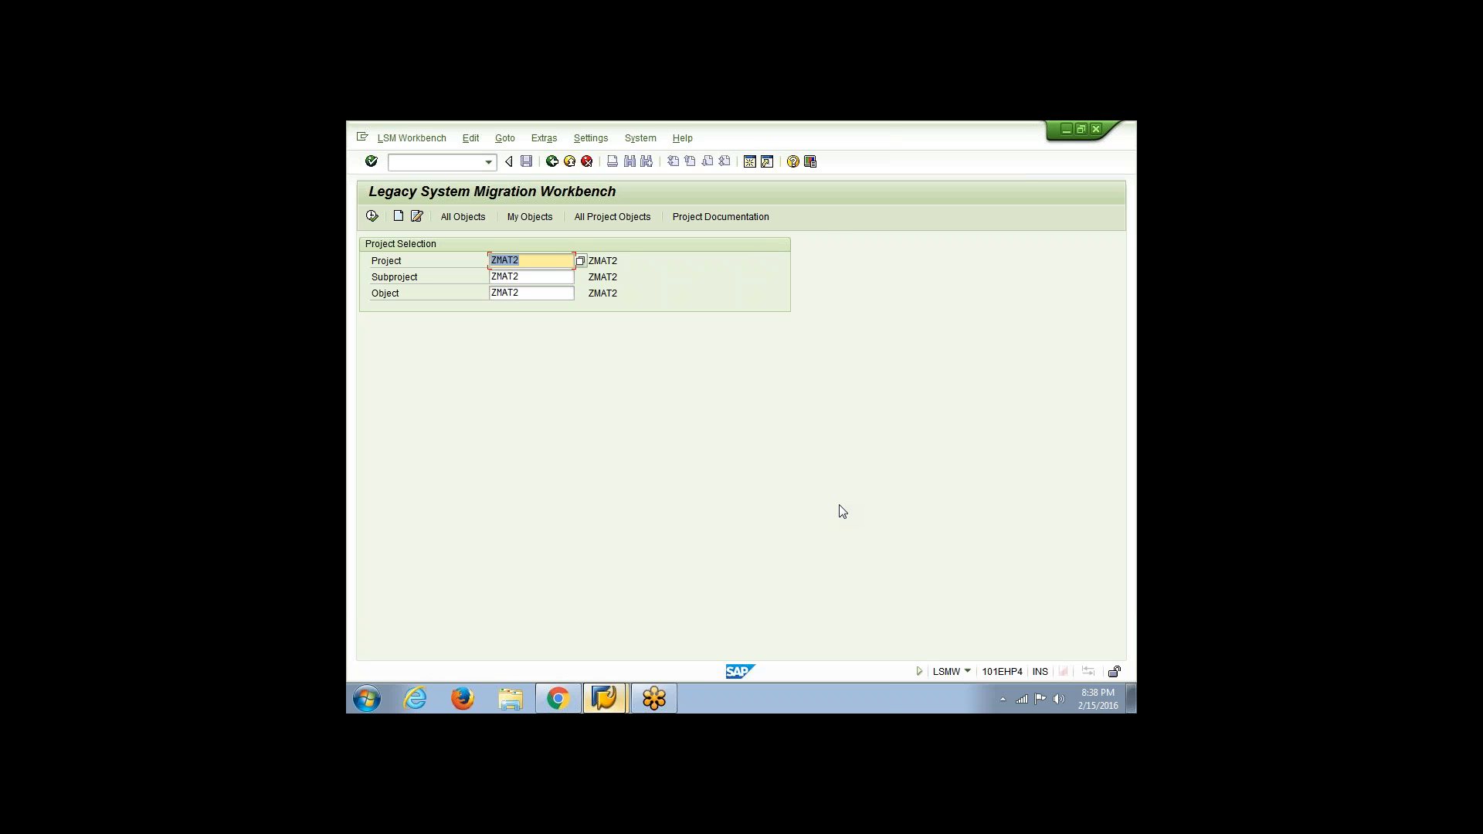
Enter ZMAT3 as the project, subproject and object in the project selection
{"action": "left_click", "coordinate": [553, 261]}
{"action": "key", "text": "BackSpace"}
{"action": "type", "text": "3"}
{"action": "left_click", "coordinate": [552, 277]}
{"action": "key", "text": "BackSpace"}
{"action": "type", "text": "3"}
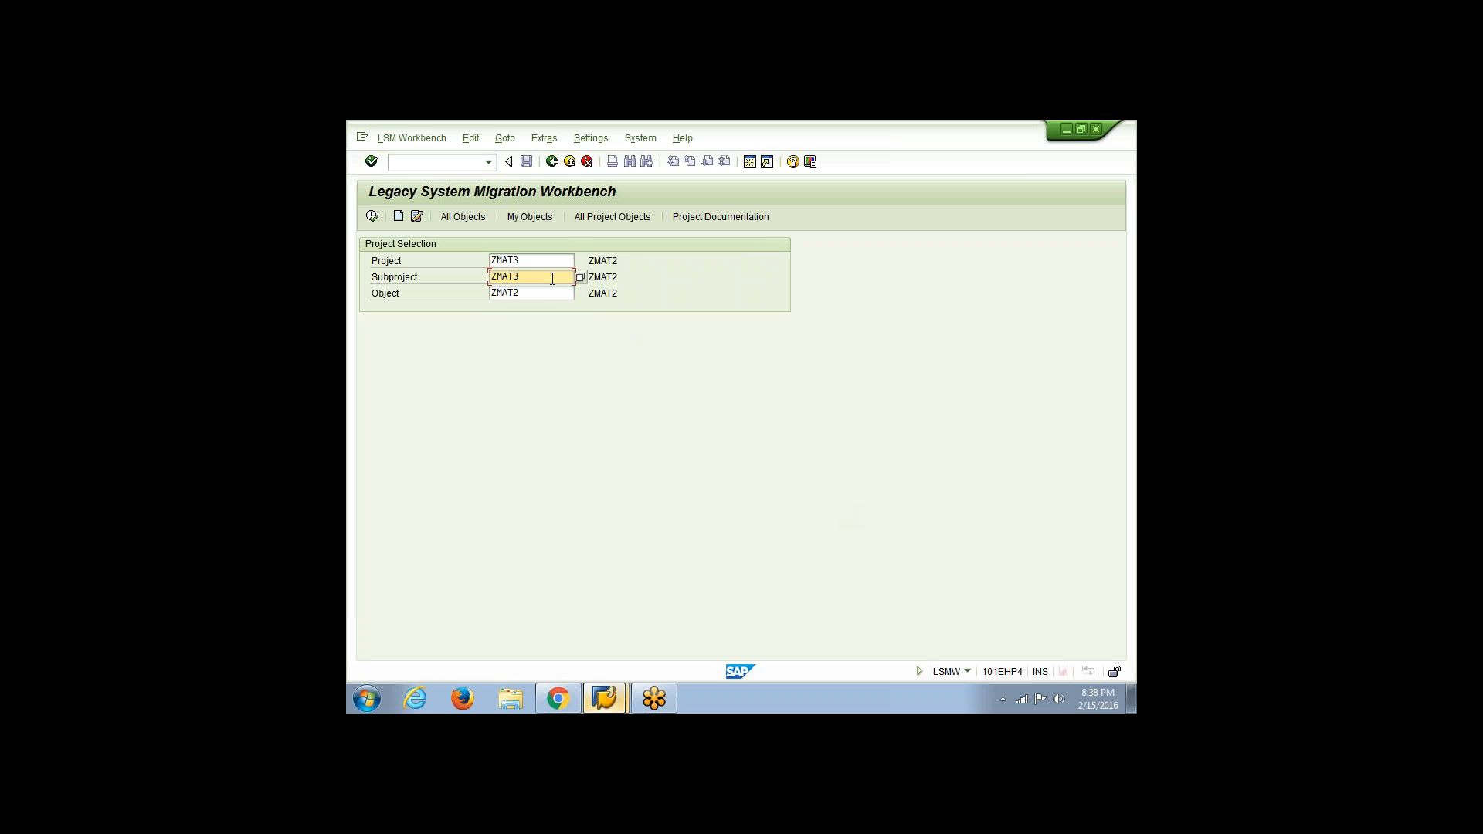
{"action": "left_click", "coordinate": [549, 294]}
{"action": "key", "text": "BackSpace"}
{"action": "type", "text": "3"}
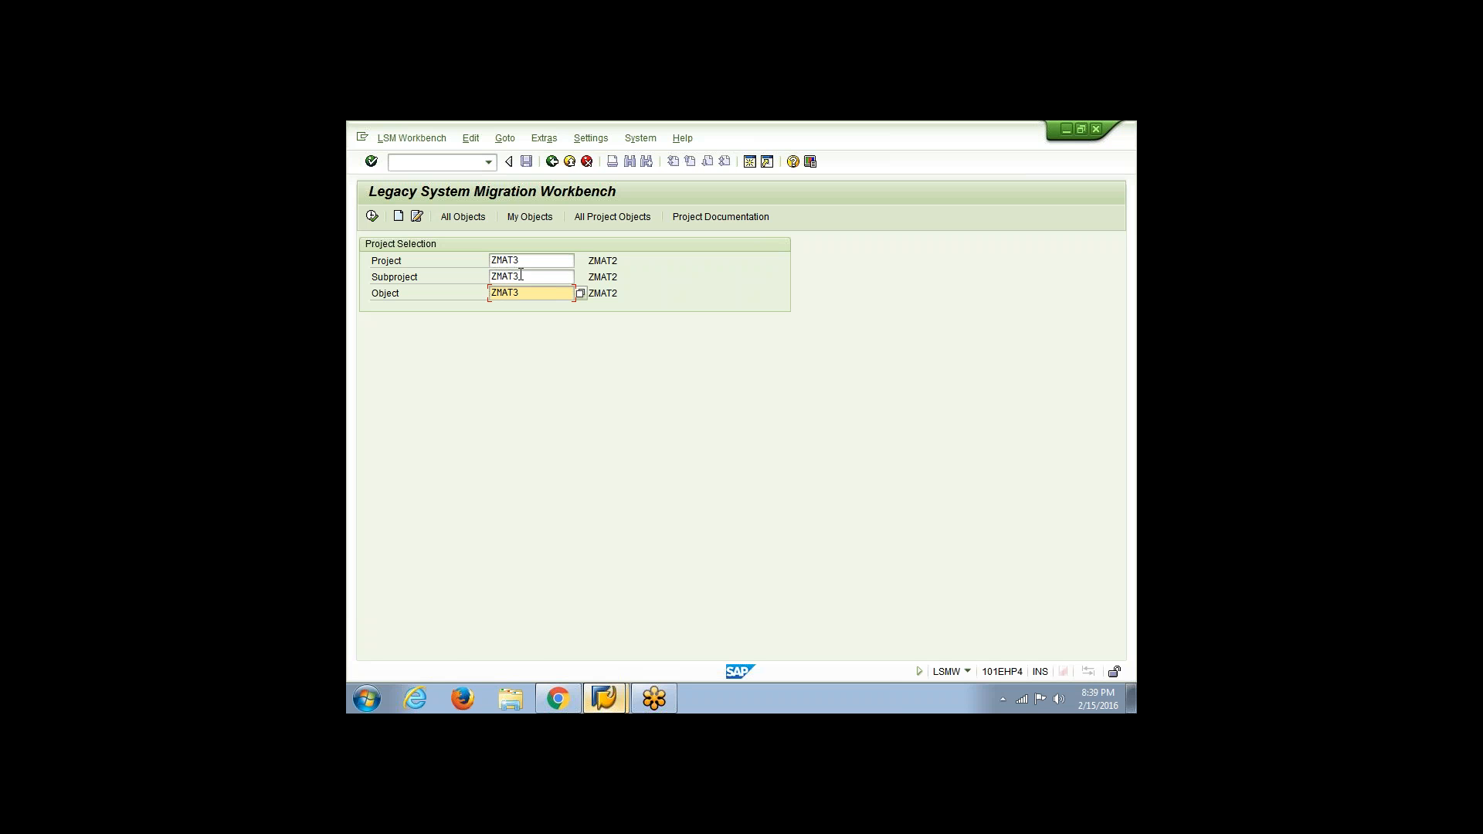
{"action": "key", "text": "Return"}
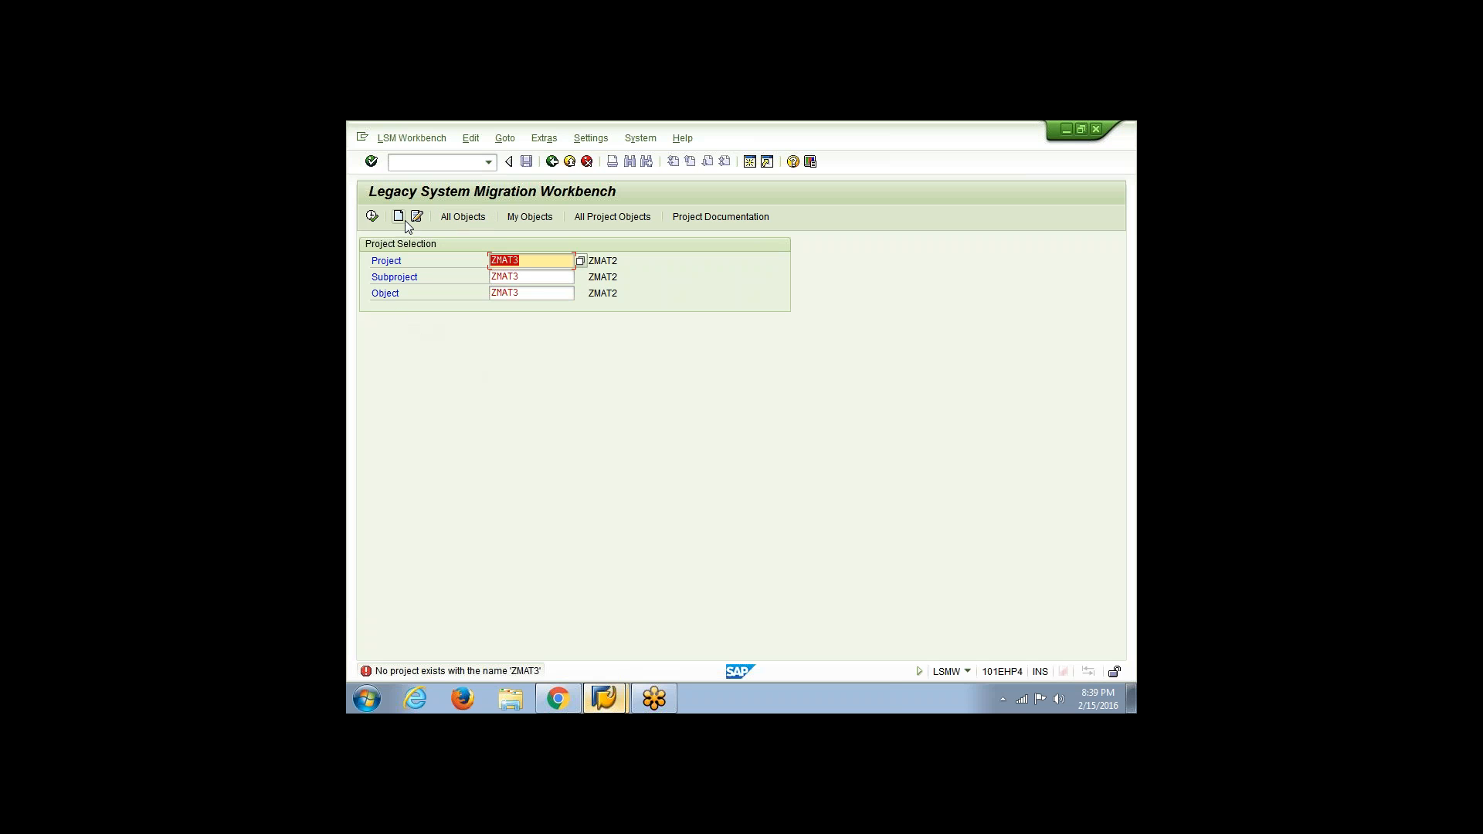
Create project ZMAT3 described as "Material creation", with a subproject and an object ZMAT3 both described as "Creation"
{"action": "left_click", "coordinate": [379, 216]}
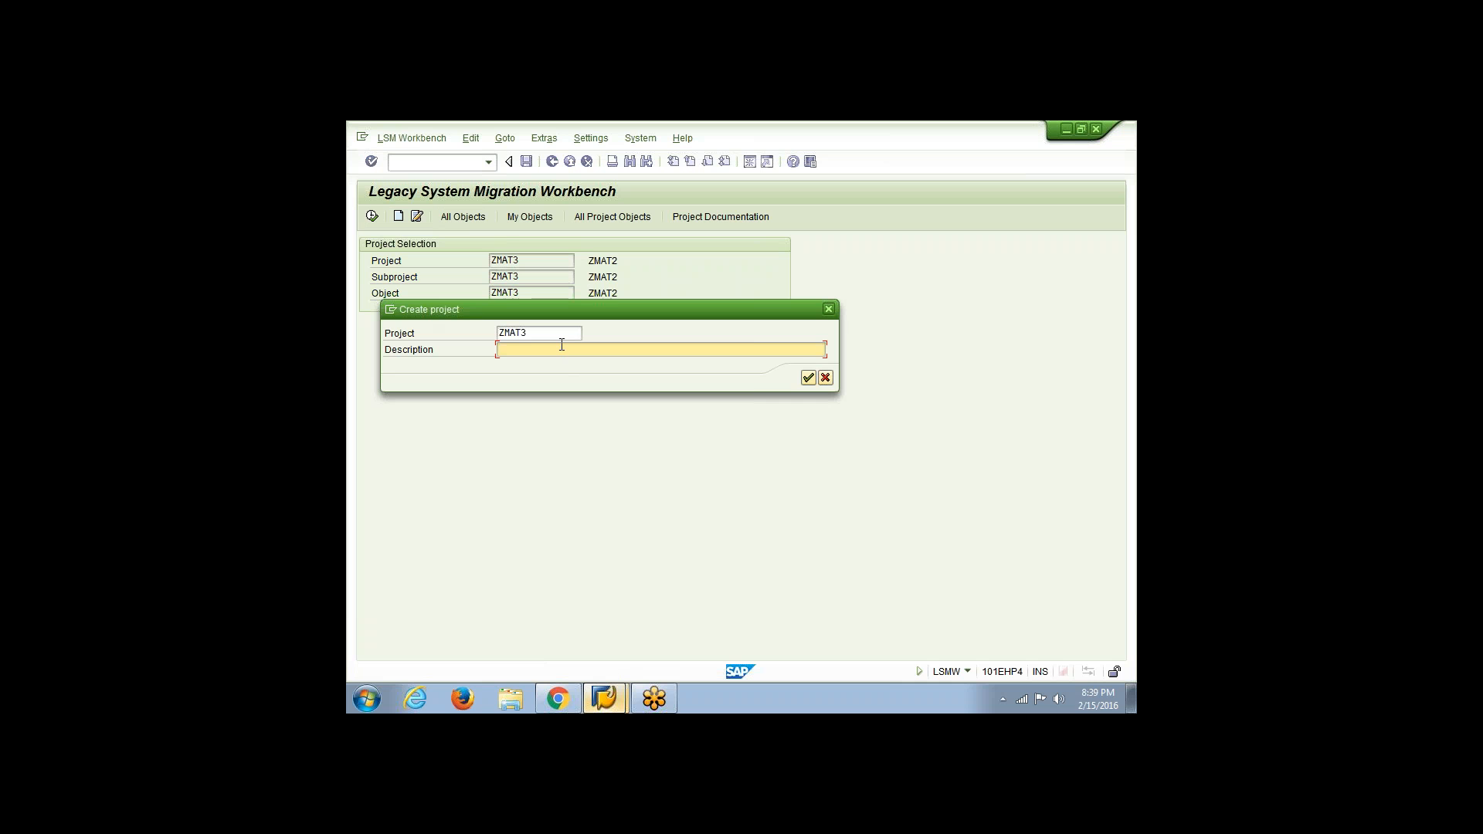
{"action": "type", "text": "Material creation"}
{"action": "key", "text": "Return"}
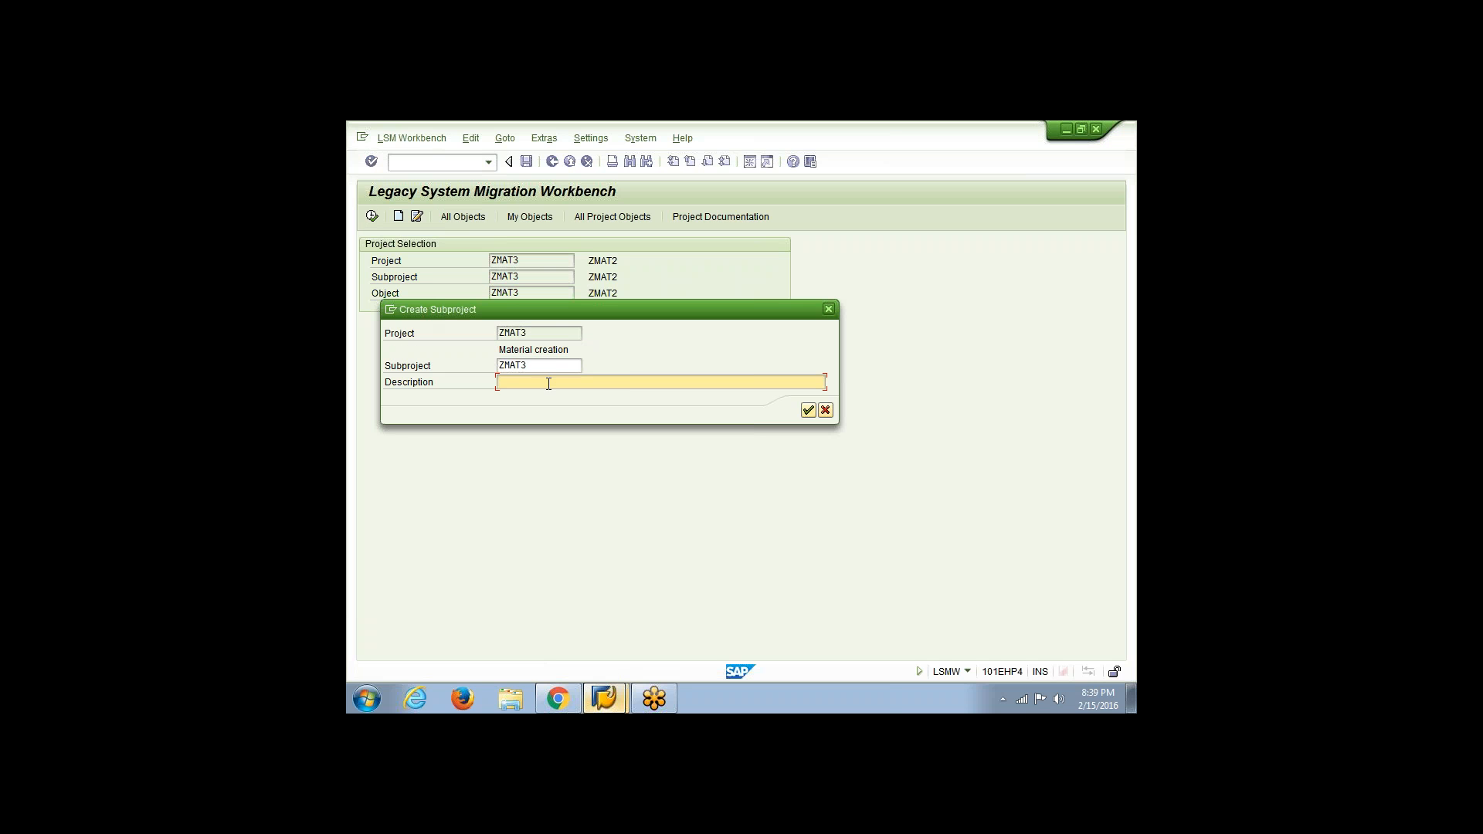
{"action": "type", "text": "Cx"}
{"action": "type", "text": "eation"}
{"action": "key", "text": "Return"}
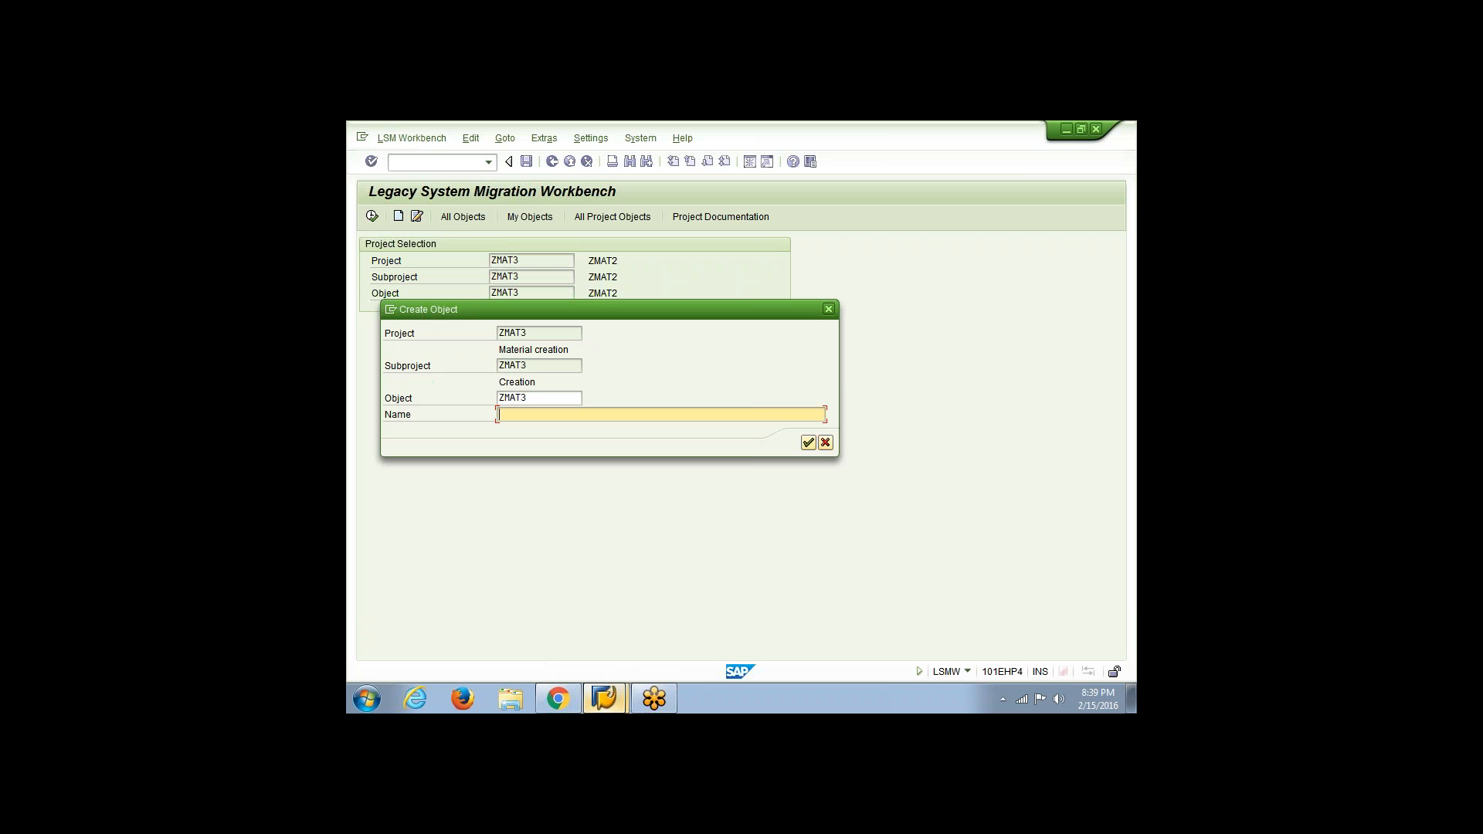
{"action": "type", "text": "Creation"}
{"action": "key", "text": "Return"}
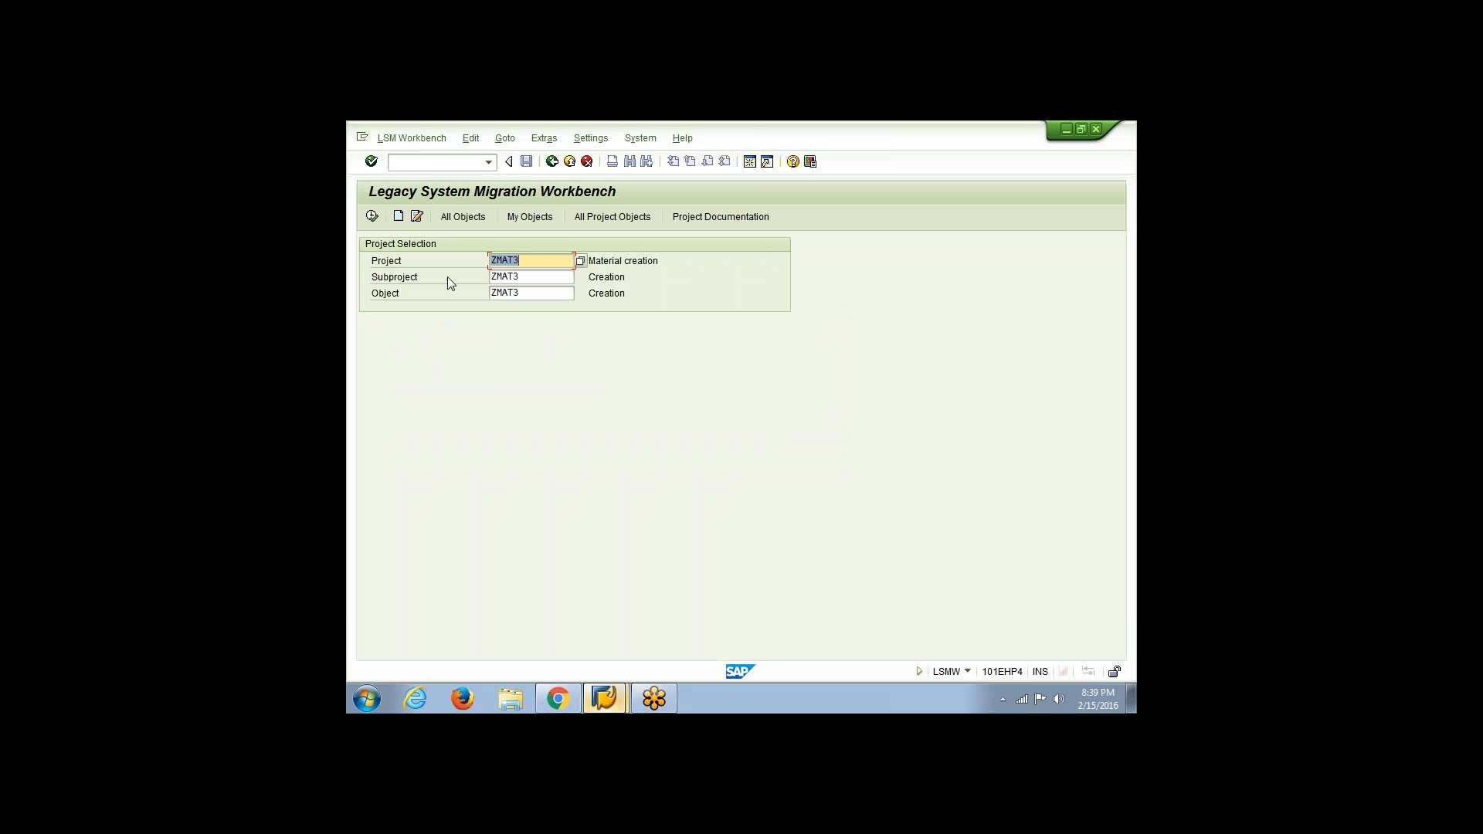
Open the ZMAT3 object attributes in change mode and select Batch Input Recording as the import method
{"action": "left_click", "coordinate": [372, 216]}
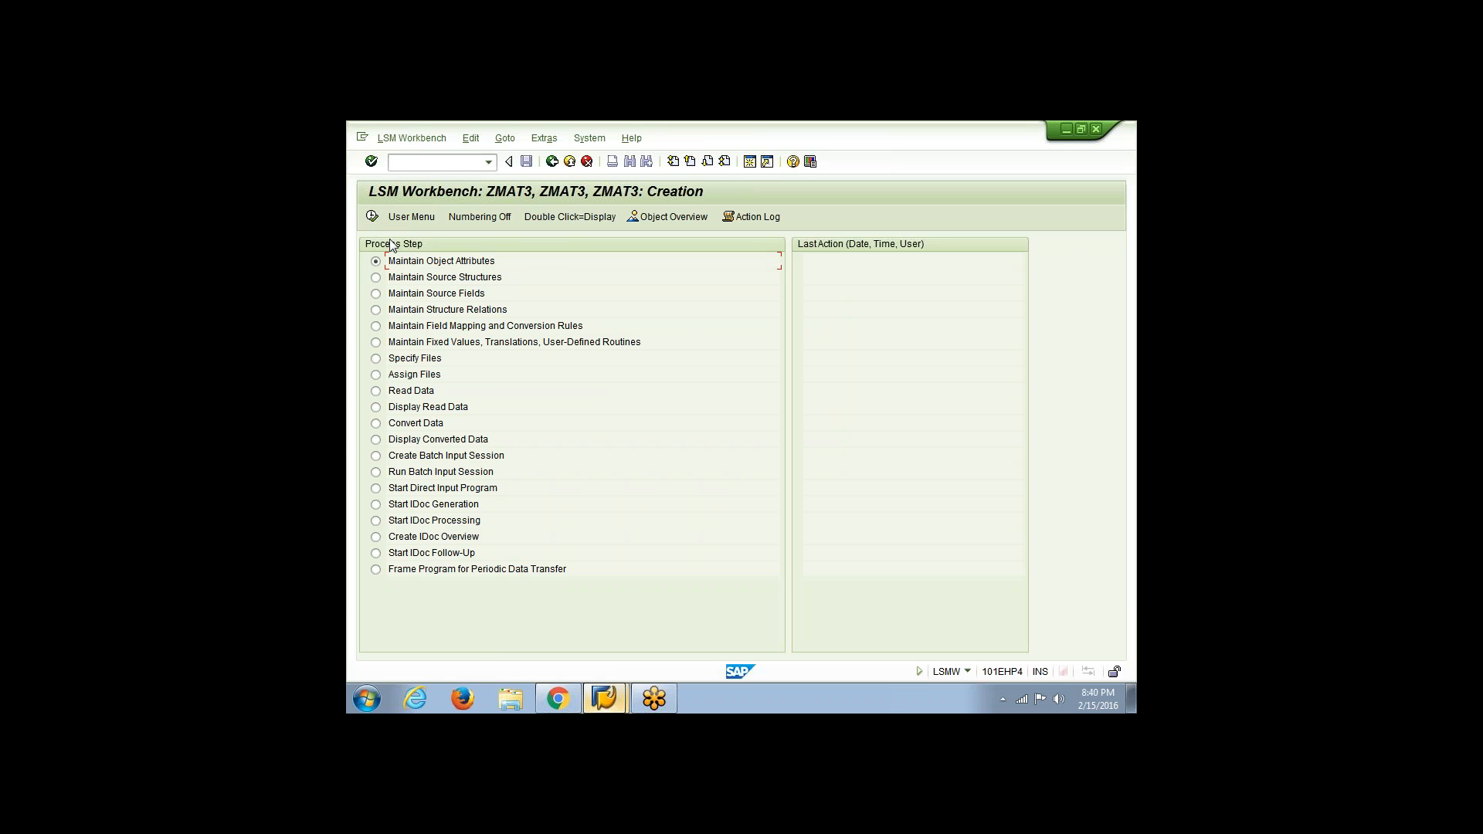
{"action": "left_click", "coordinate": [372, 217]}
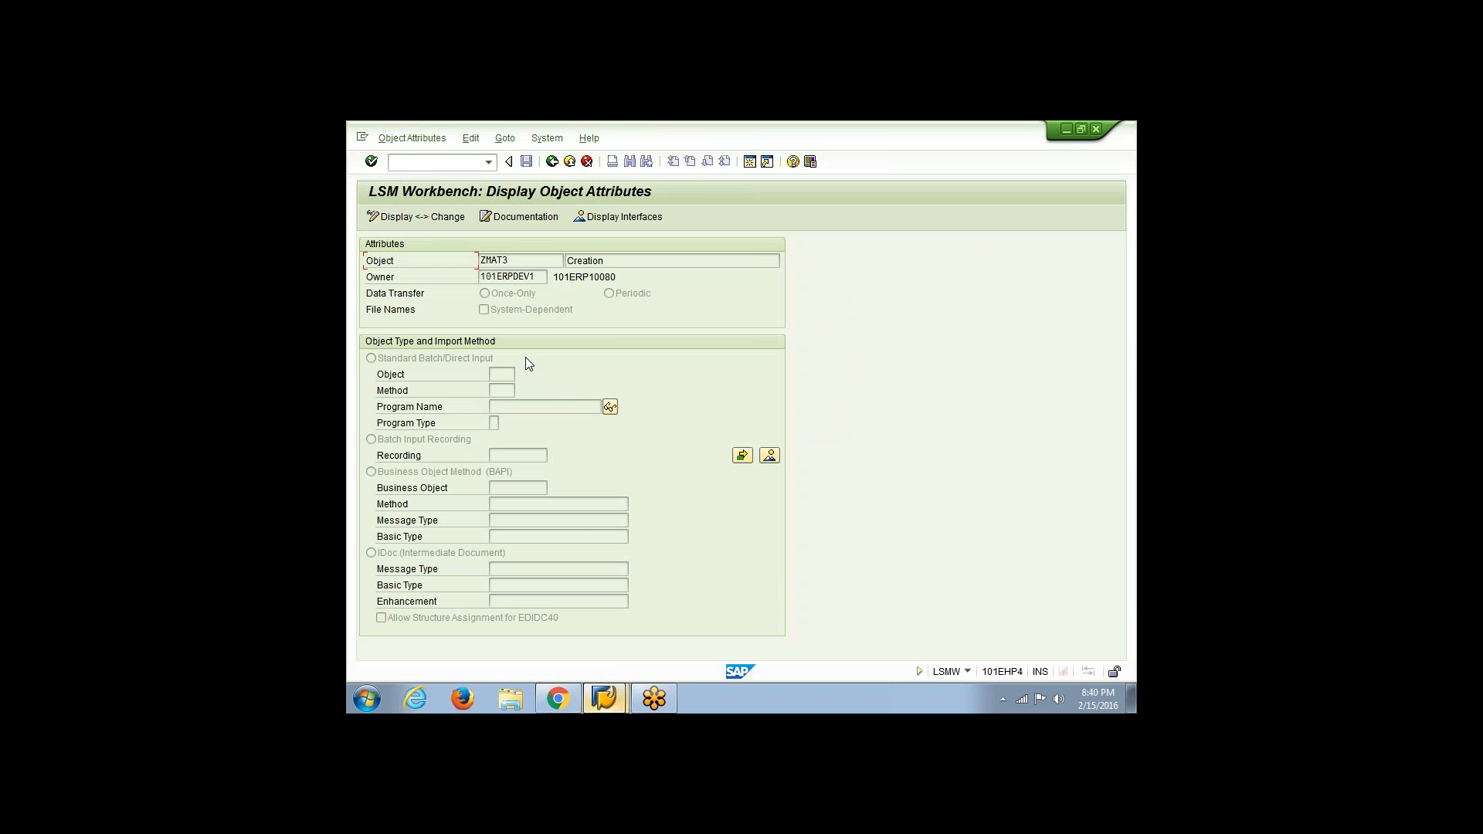
{"action": "left_click", "coordinate": [401, 218]}
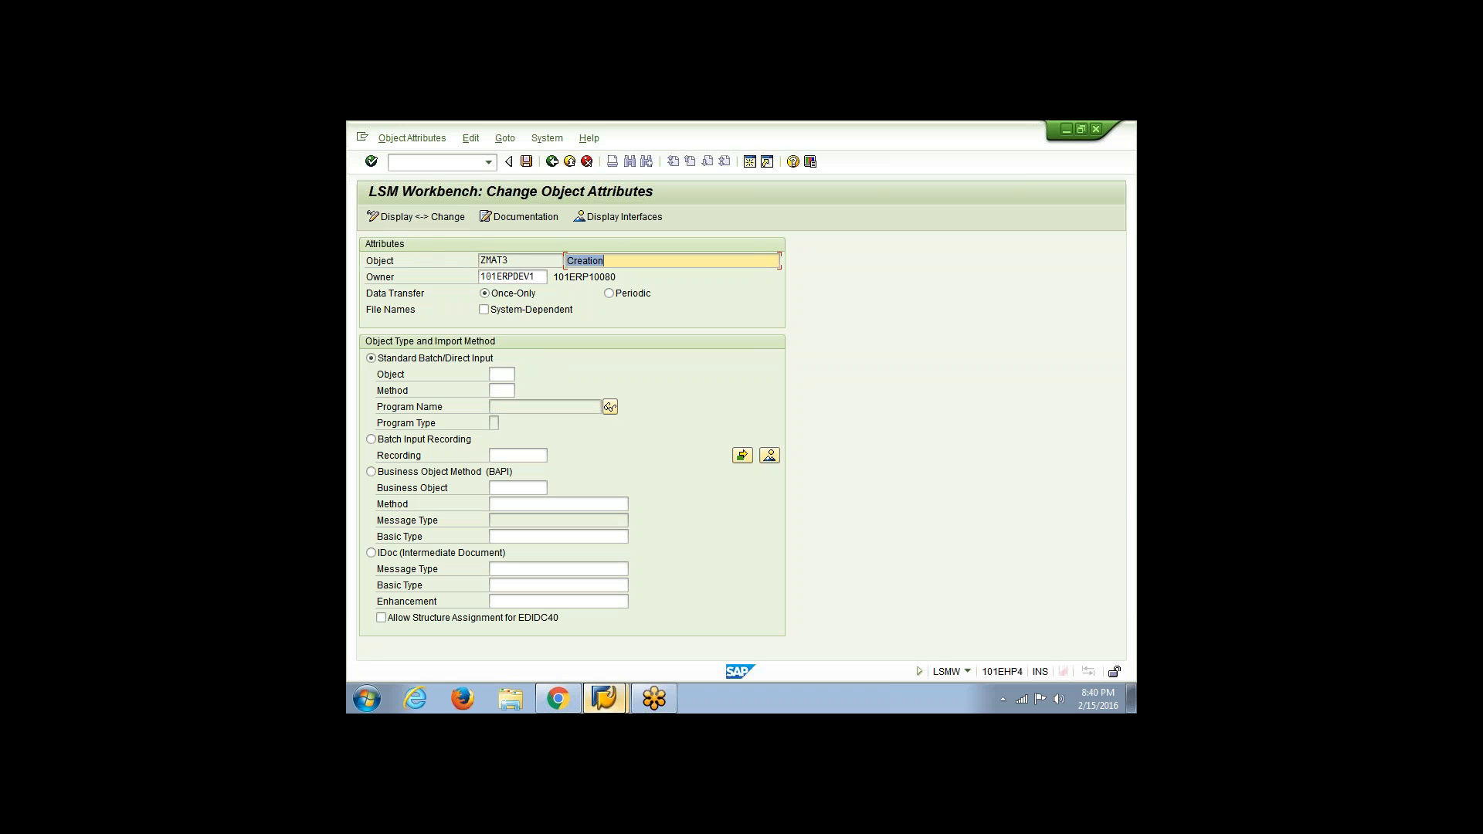
{"action": "left_click", "coordinate": [371, 441]}
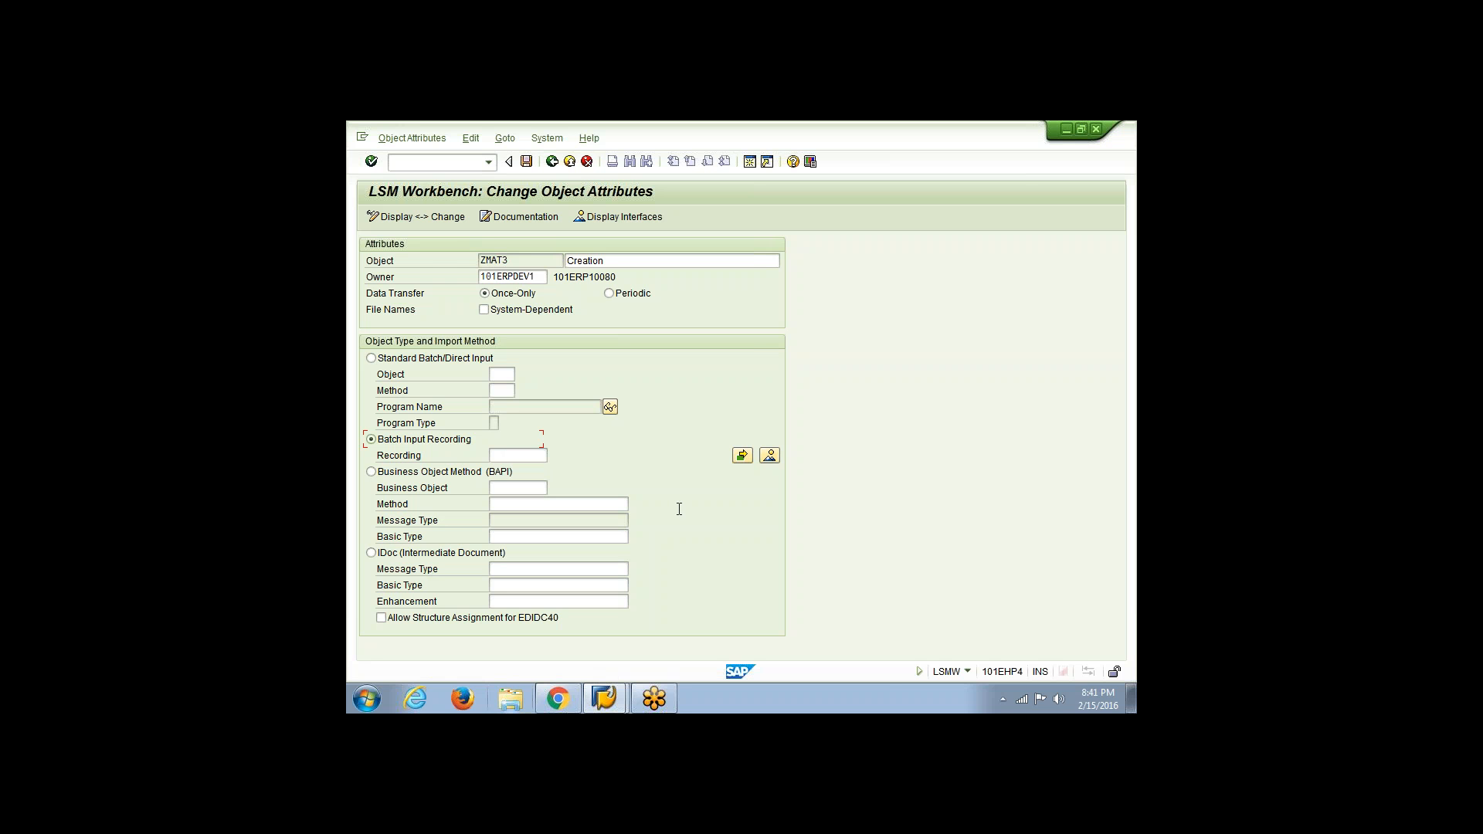
Create a recording named MM01 with description MM01 and start recording transaction mm01
{"action": "left_click", "coordinate": [770, 456]}
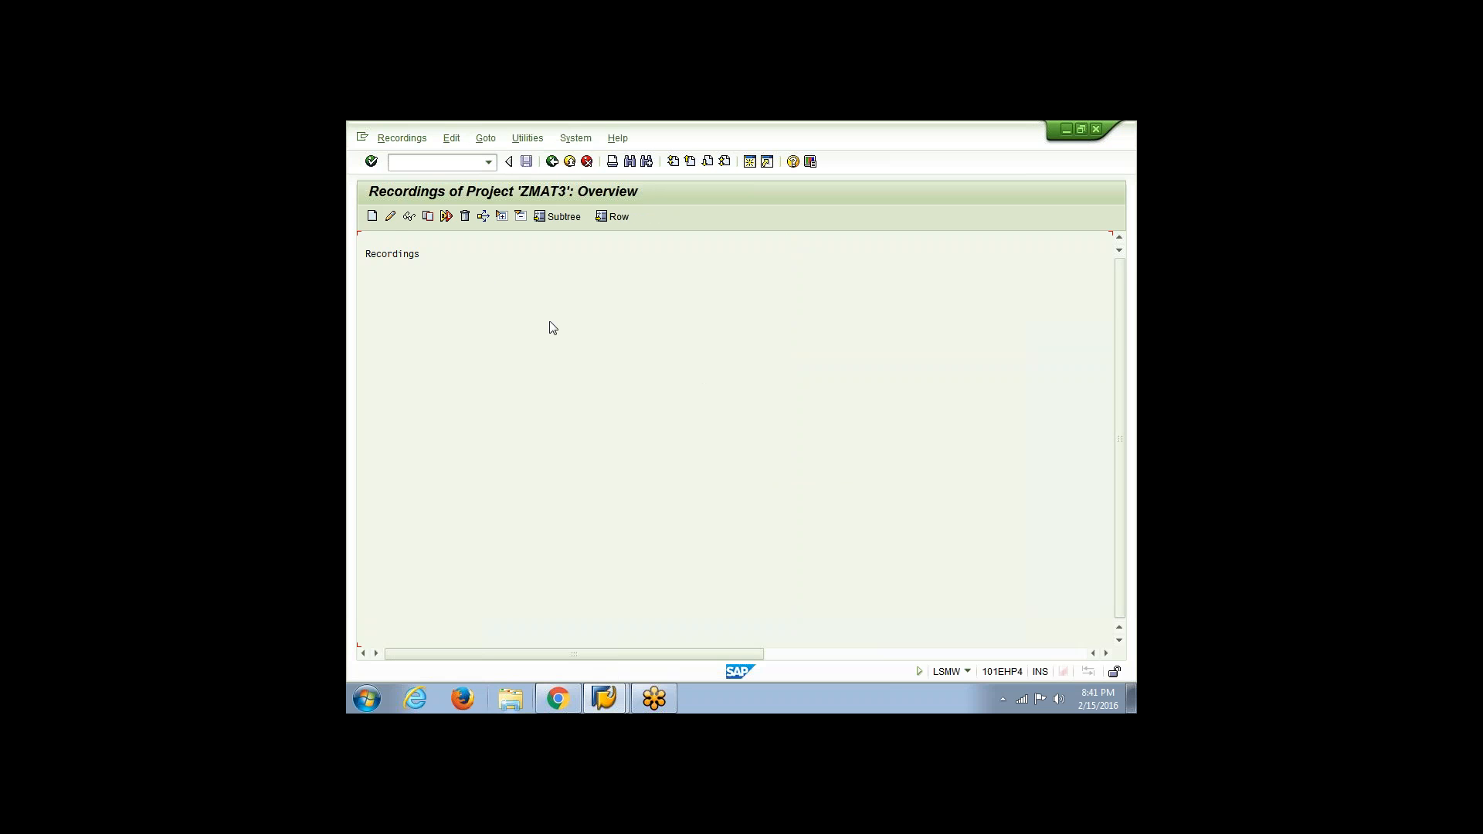
{"action": "left_click", "coordinate": [372, 217]}
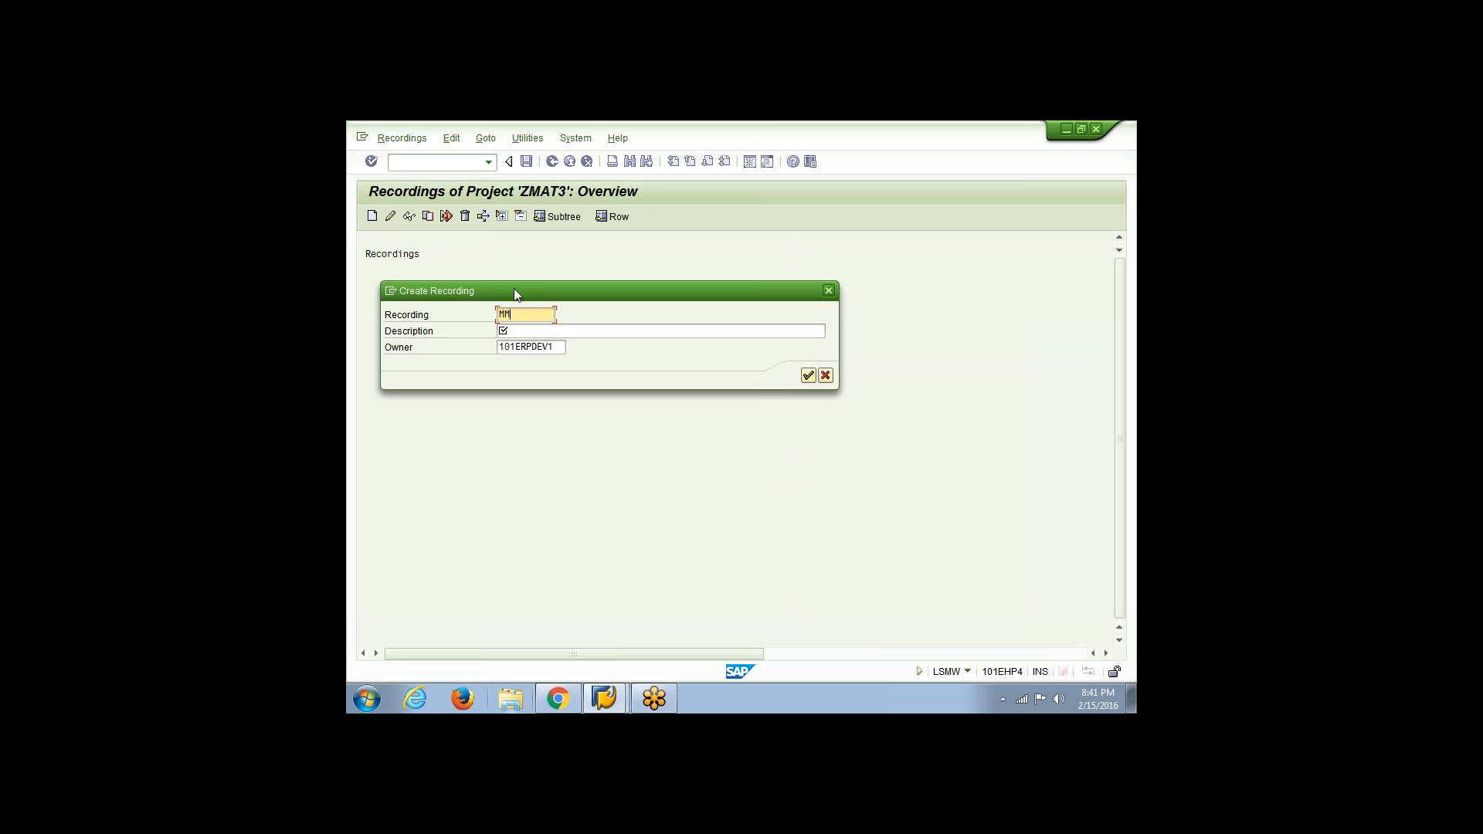
{"action": "left_click", "coordinate": [524, 330]}
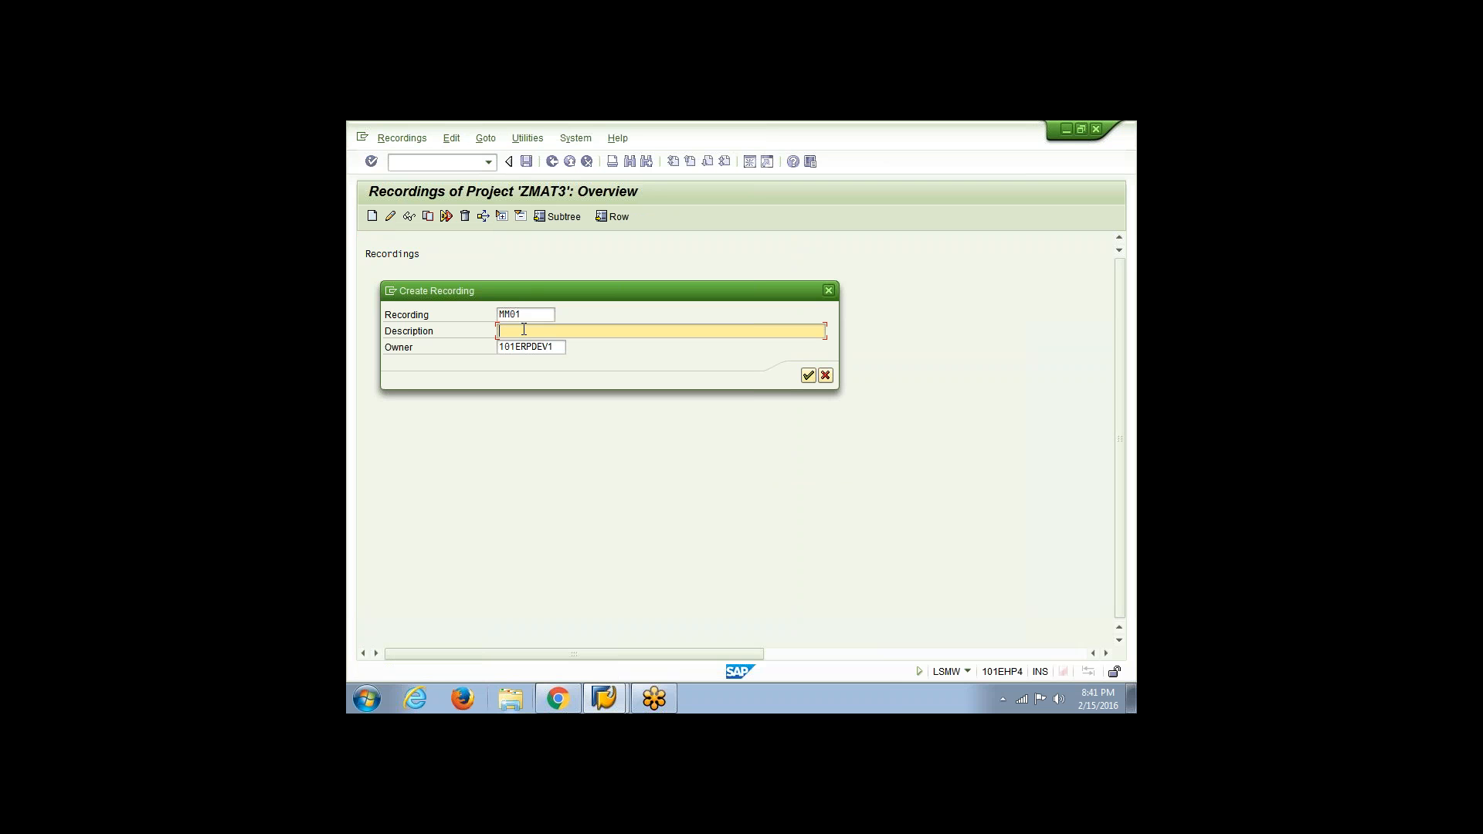
{"action": "type", "text": "MM01"}
{"action": "key", "text": "Return"}
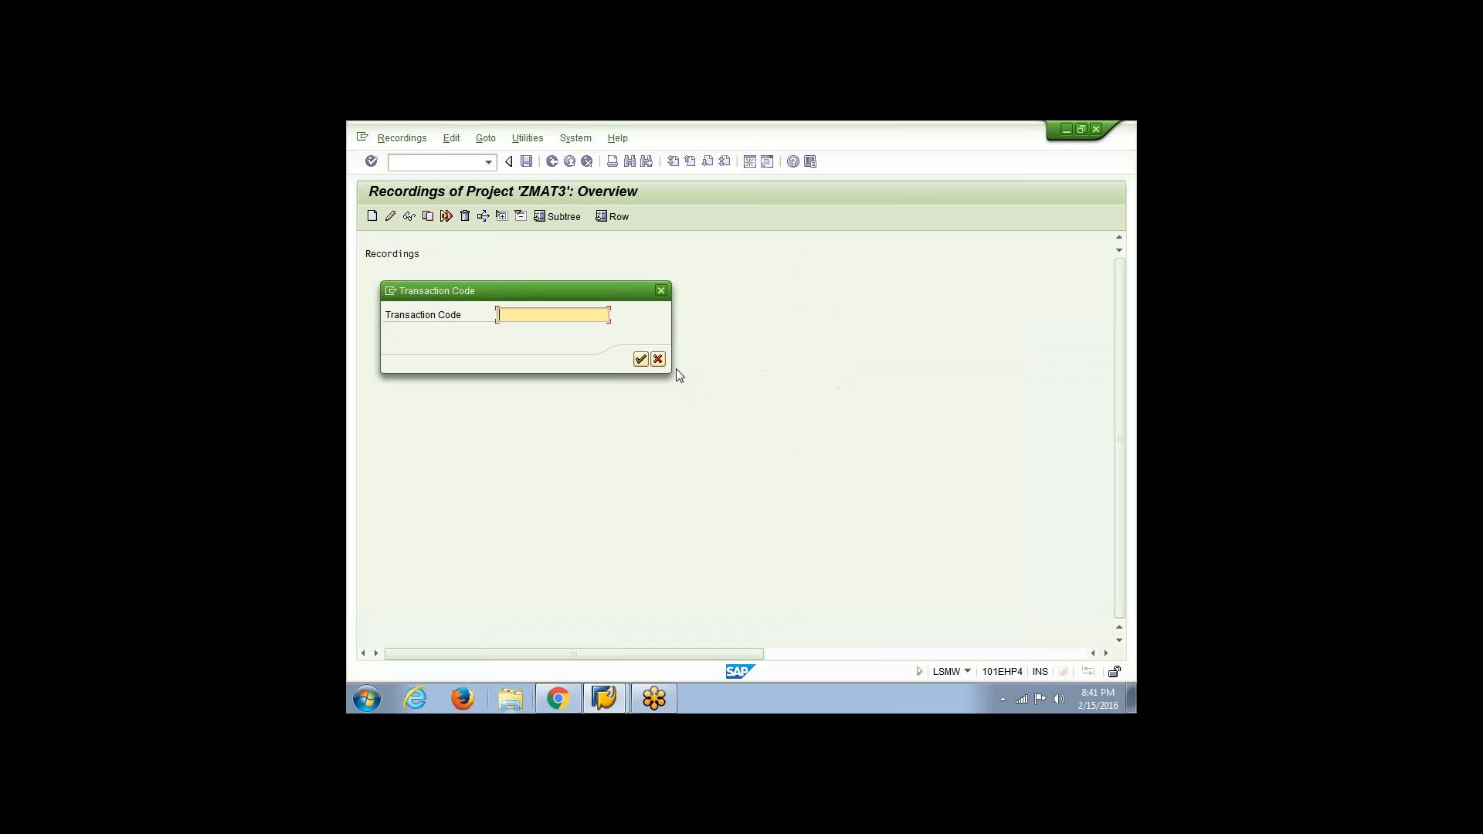
{"action": "type", "text": "mm01"}
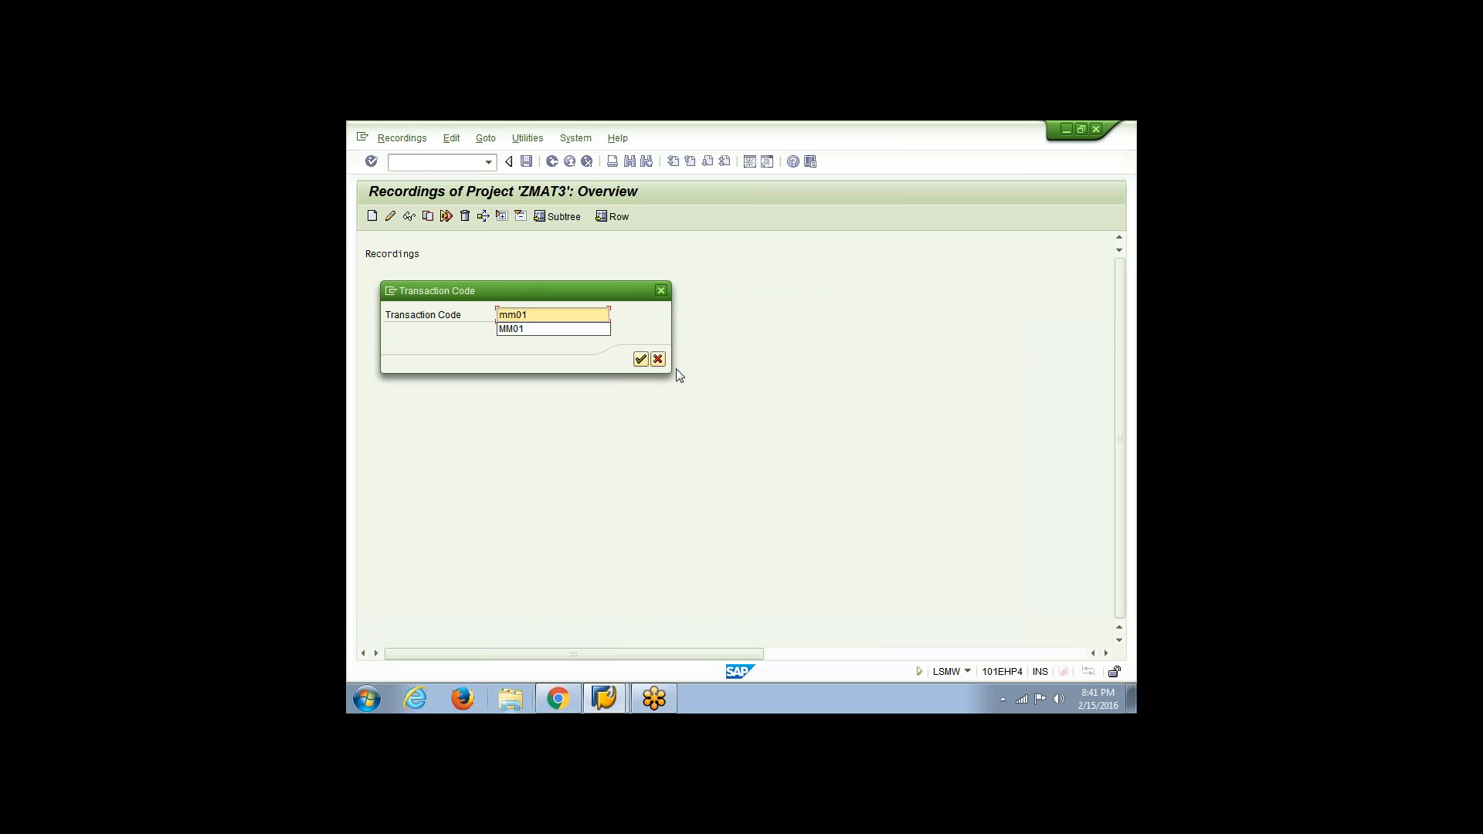
{"action": "key", "text": "Return"}
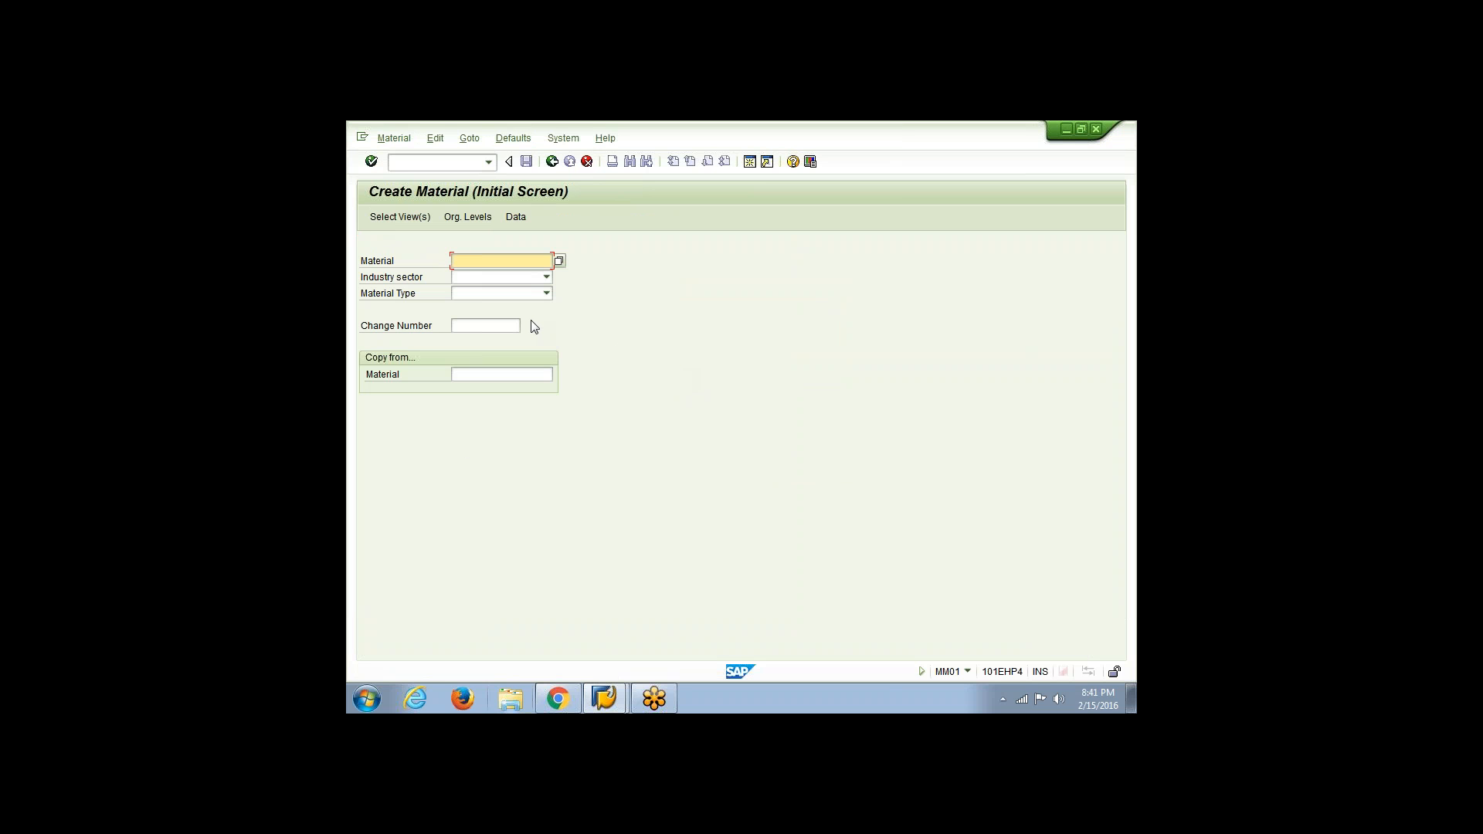
Start a material with industry sector Chemical industry and material type finished product, selecting only the Basic Data 1 view
{"action": "left_click", "coordinate": [547, 278]}
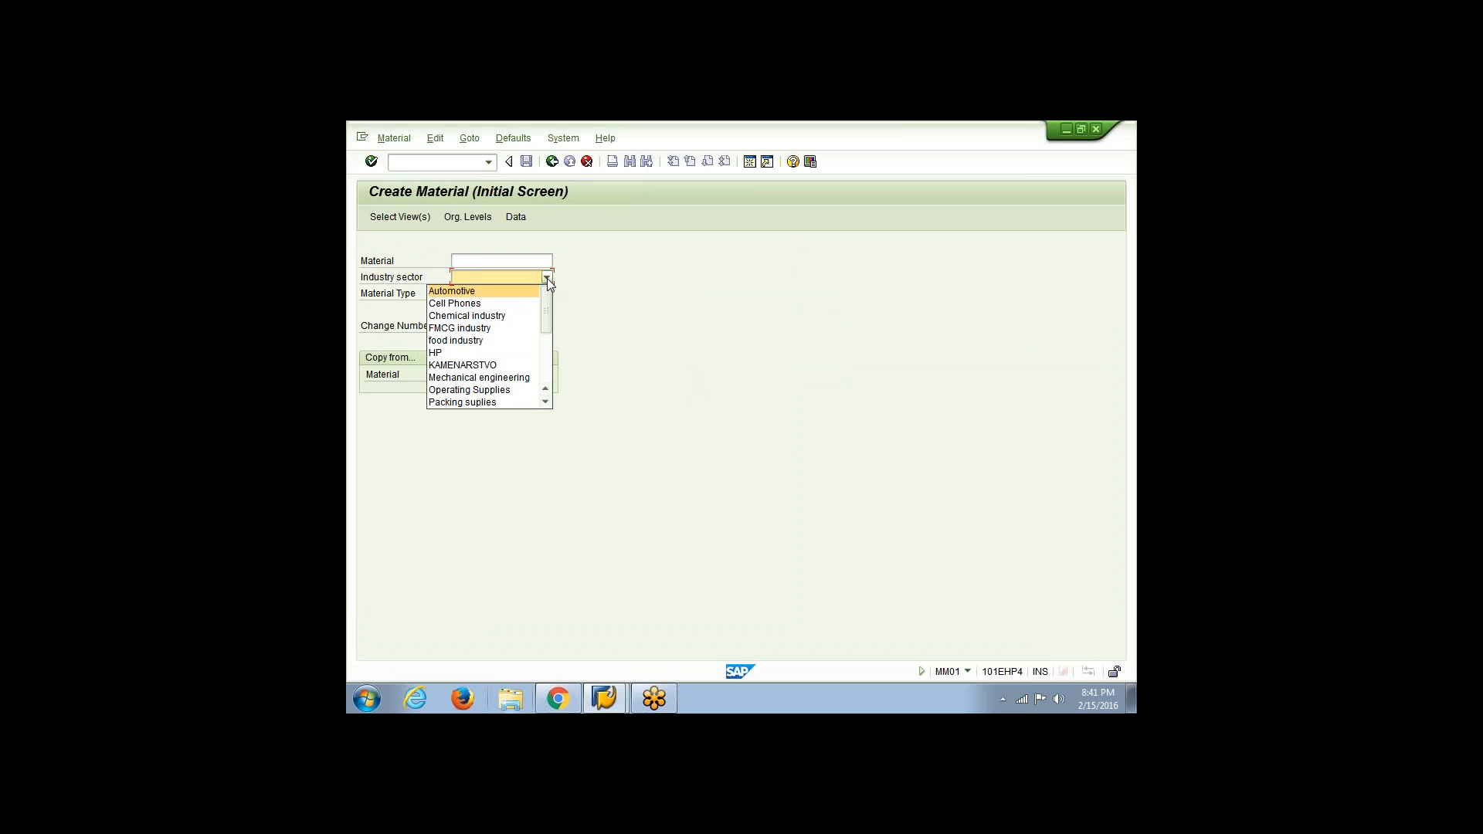
{"action": "left_click", "coordinate": [522, 315]}
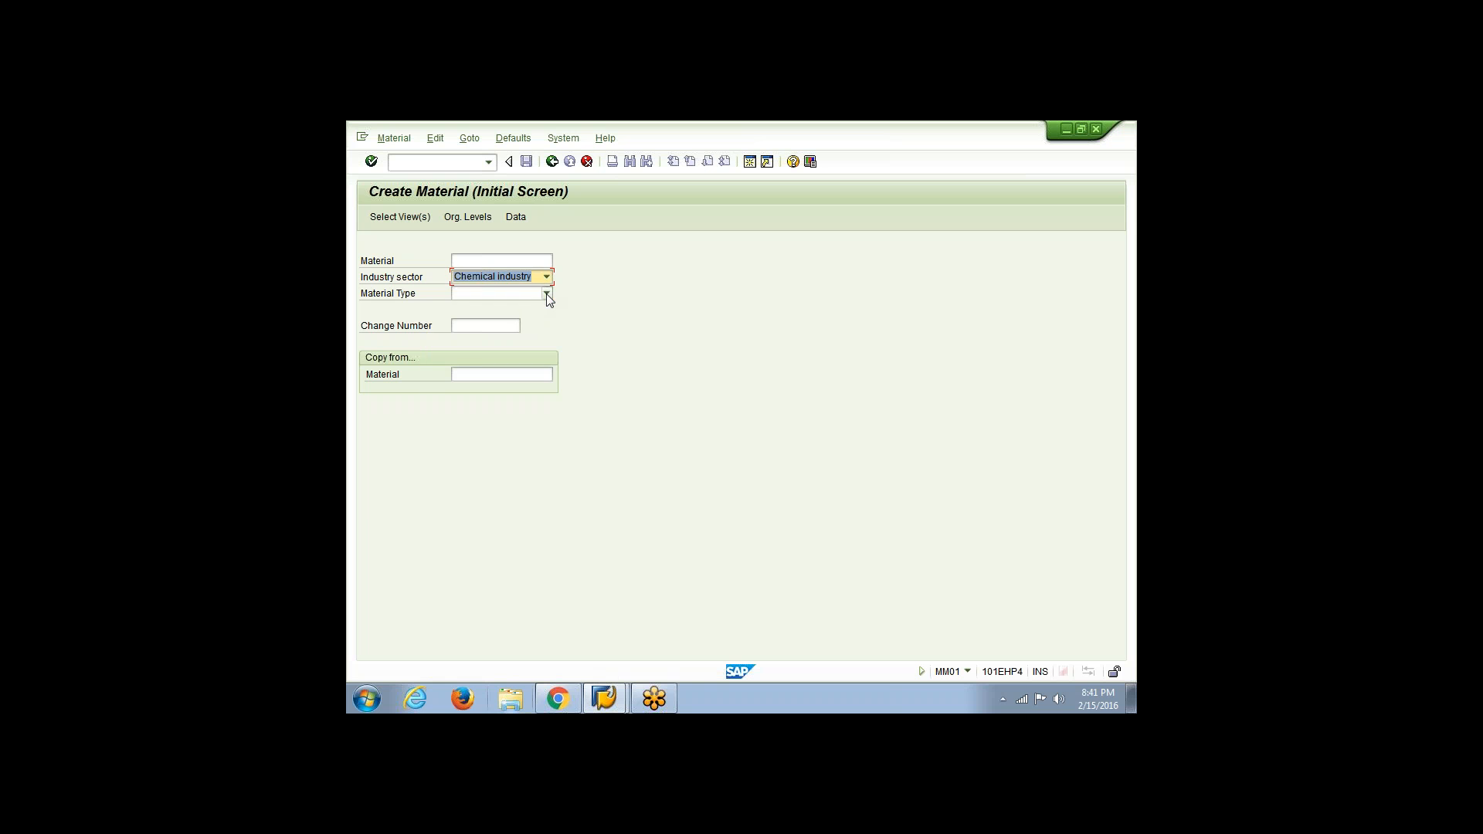
{"action": "left_click", "coordinate": [547, 294]}
{"action": "key", "text": "f"}
{"action": "key", "text": "f"}
{"action": "key", "text": "f"}
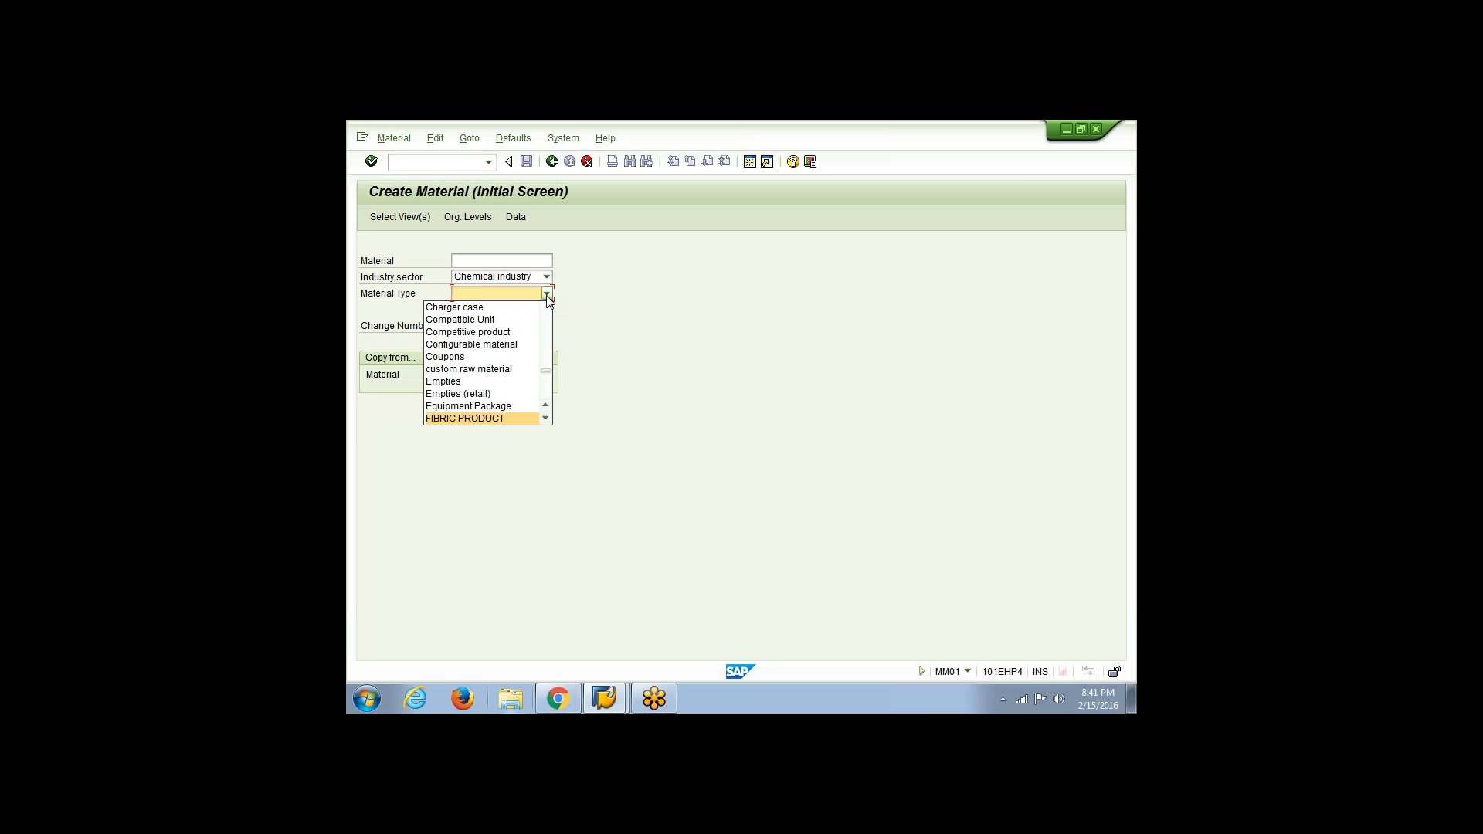
{"action": "scroll", "coordinate": [530, 418], "scroll_direction": "down", "scroll_amount": 1}
{"action": "left_click", "coordinate": [530, 419]}
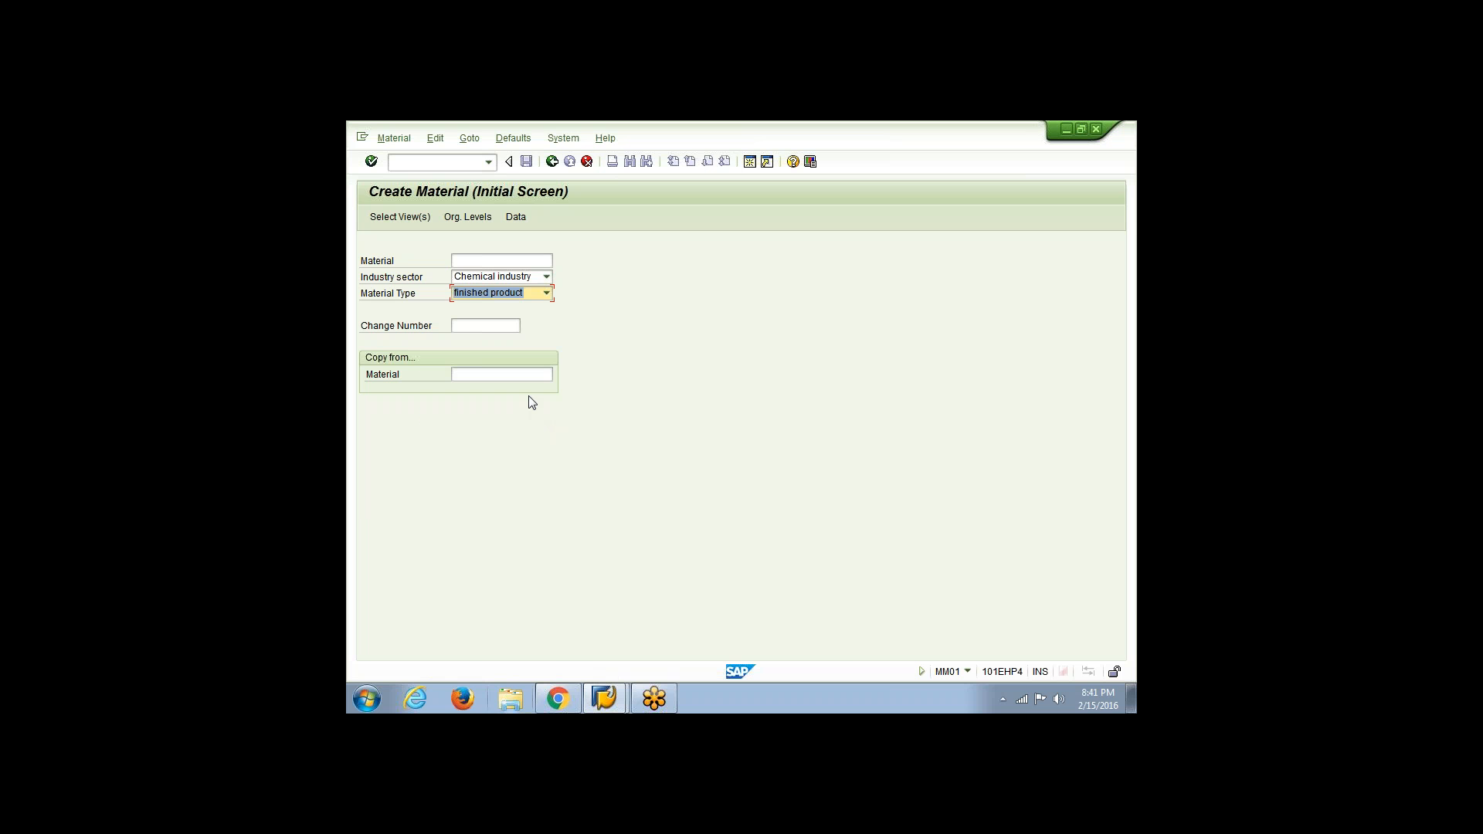
{"action": "key", "text": "Return"}
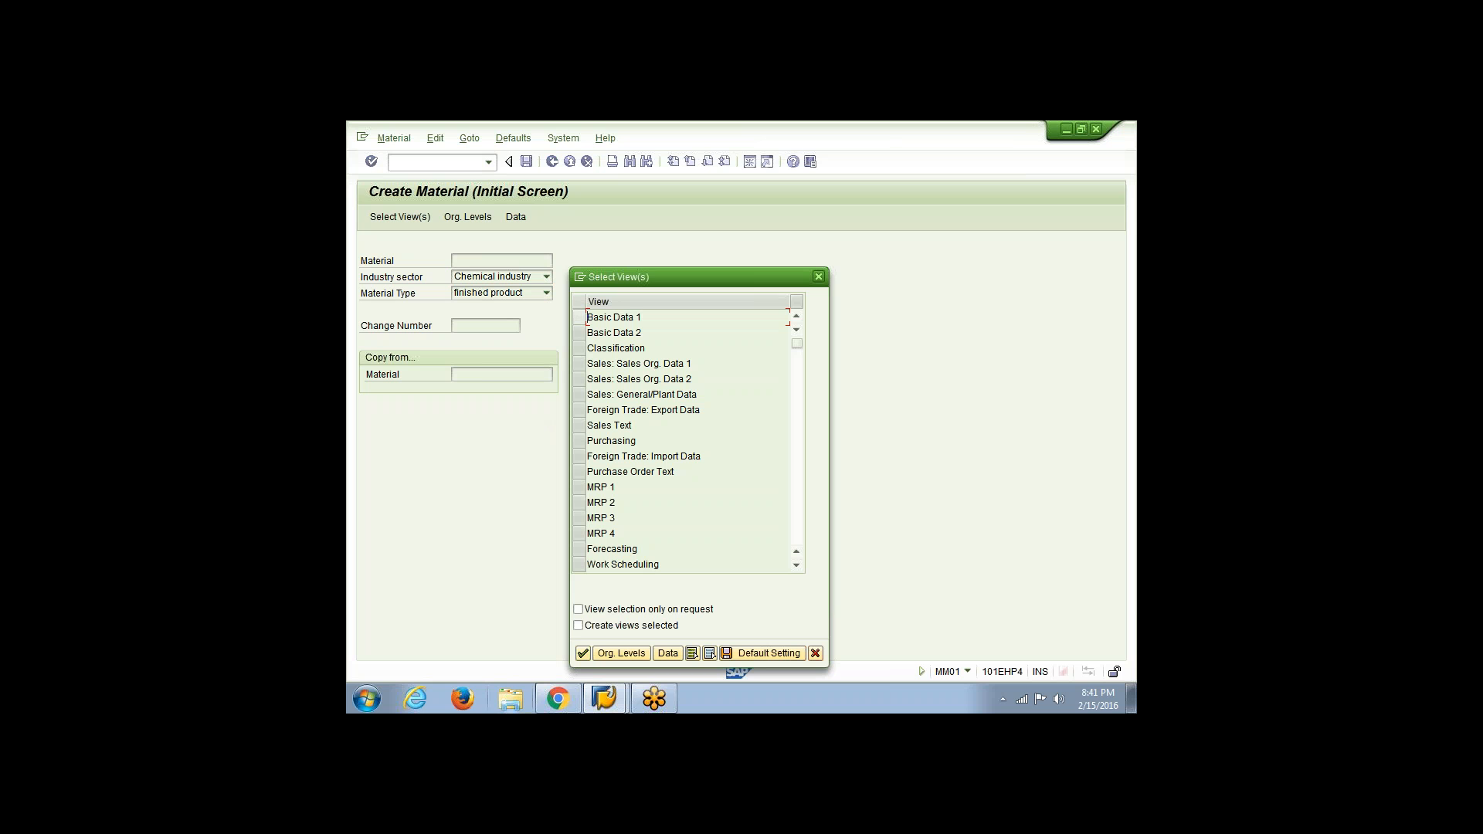
{"action": "left_click", "coordinate": [579, 317]}
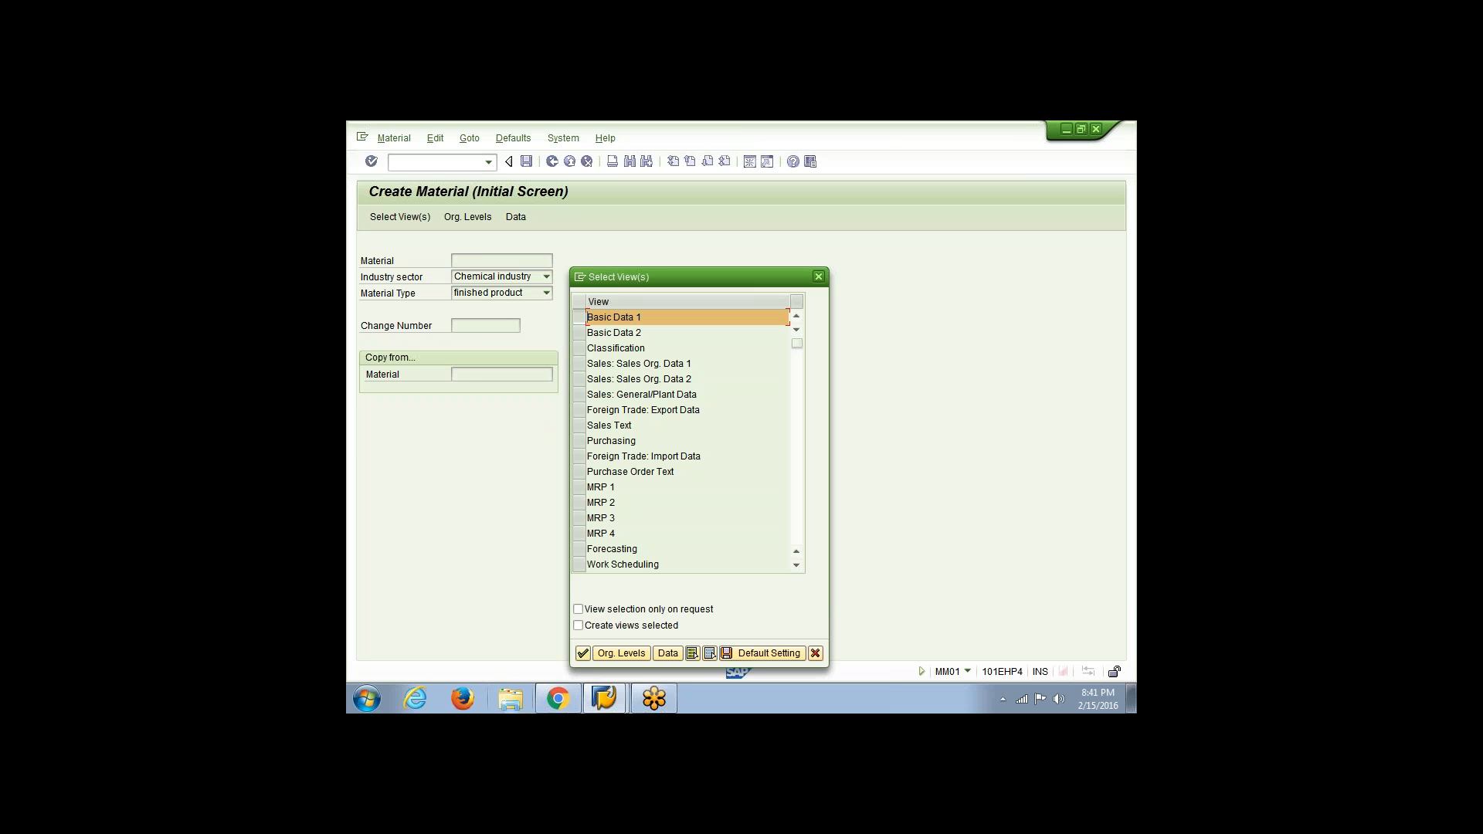
{"action": "key", "text": "Return"}
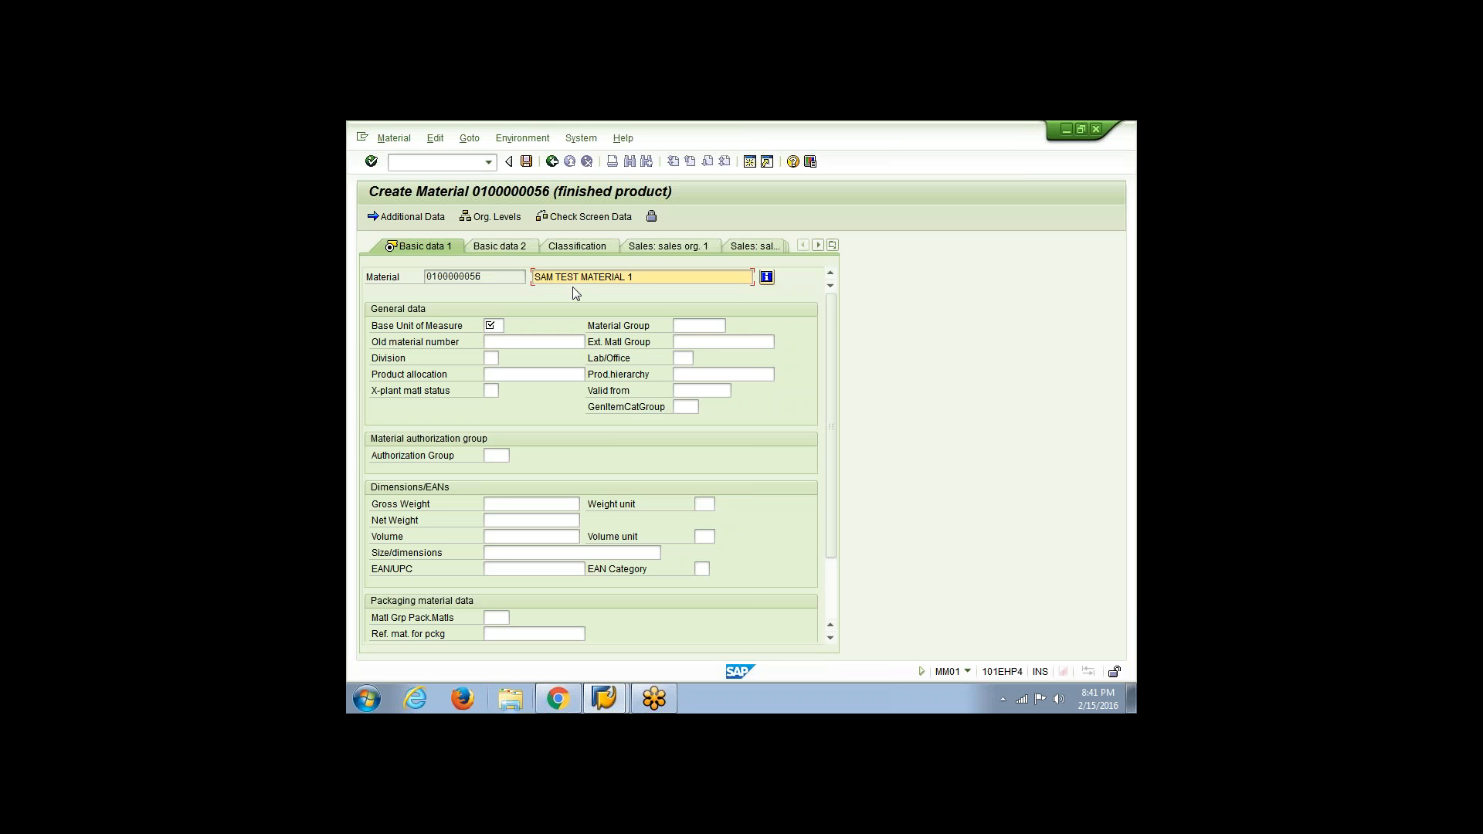
Describe the material as "SAM TEST MATERIAL 1", set its base unit of measure to EA, and save it
{"action": "left_click", "coordinate": [495, 325]}
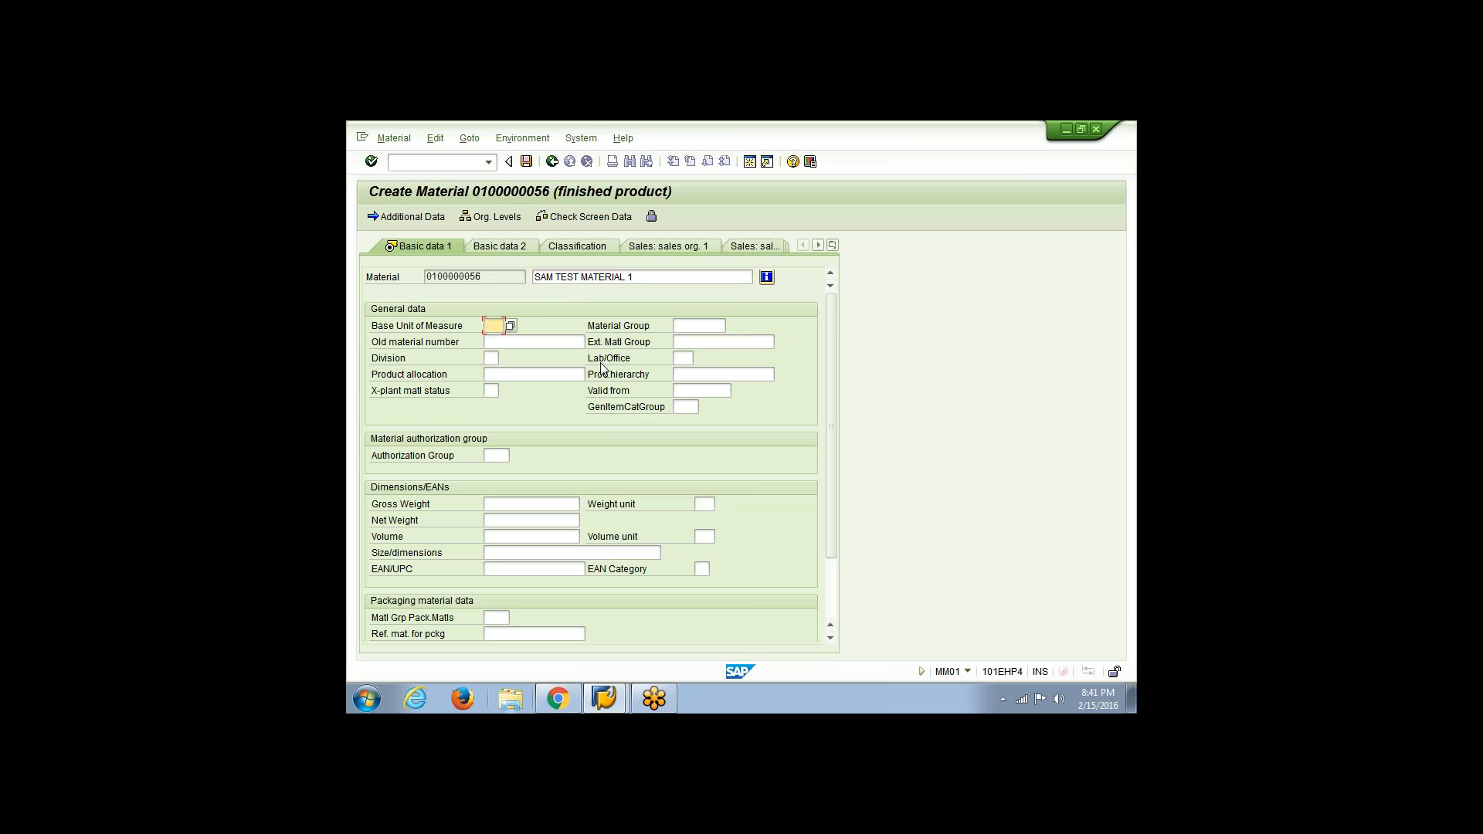
{"action": "type", "text": "ea"}
{"action": "key", "text": "BackSpace"}
{"action": "key", "text": "BackSpace"}
{"action": "type", "text": "EA"}
{"action": "key", "text": "BackSpace"}
{"action": "type", "text": "A"}
{"action": "key", "text": "Return"}
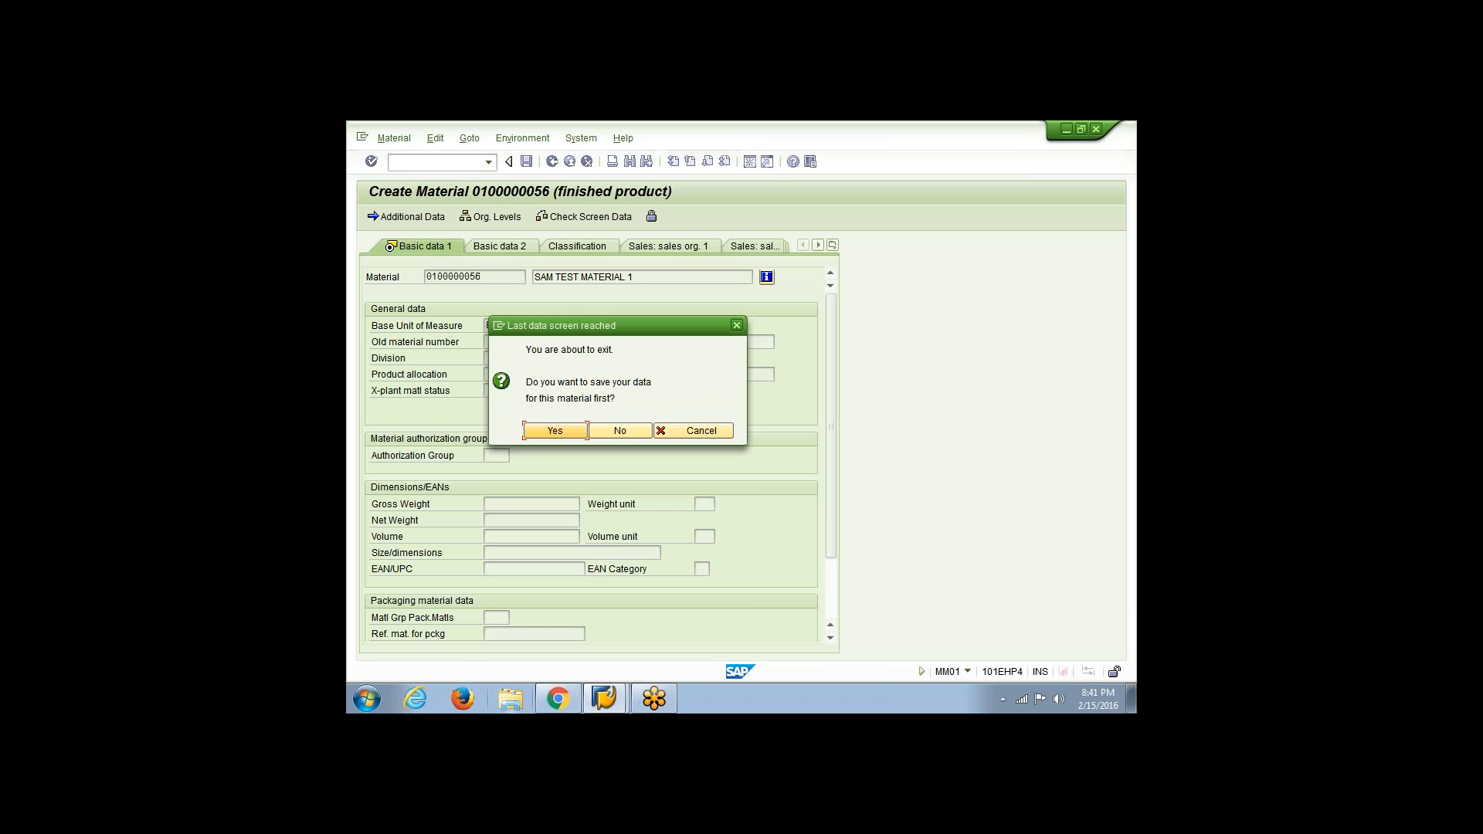
{"action": "left_click", "coordinate": [556, 430]}
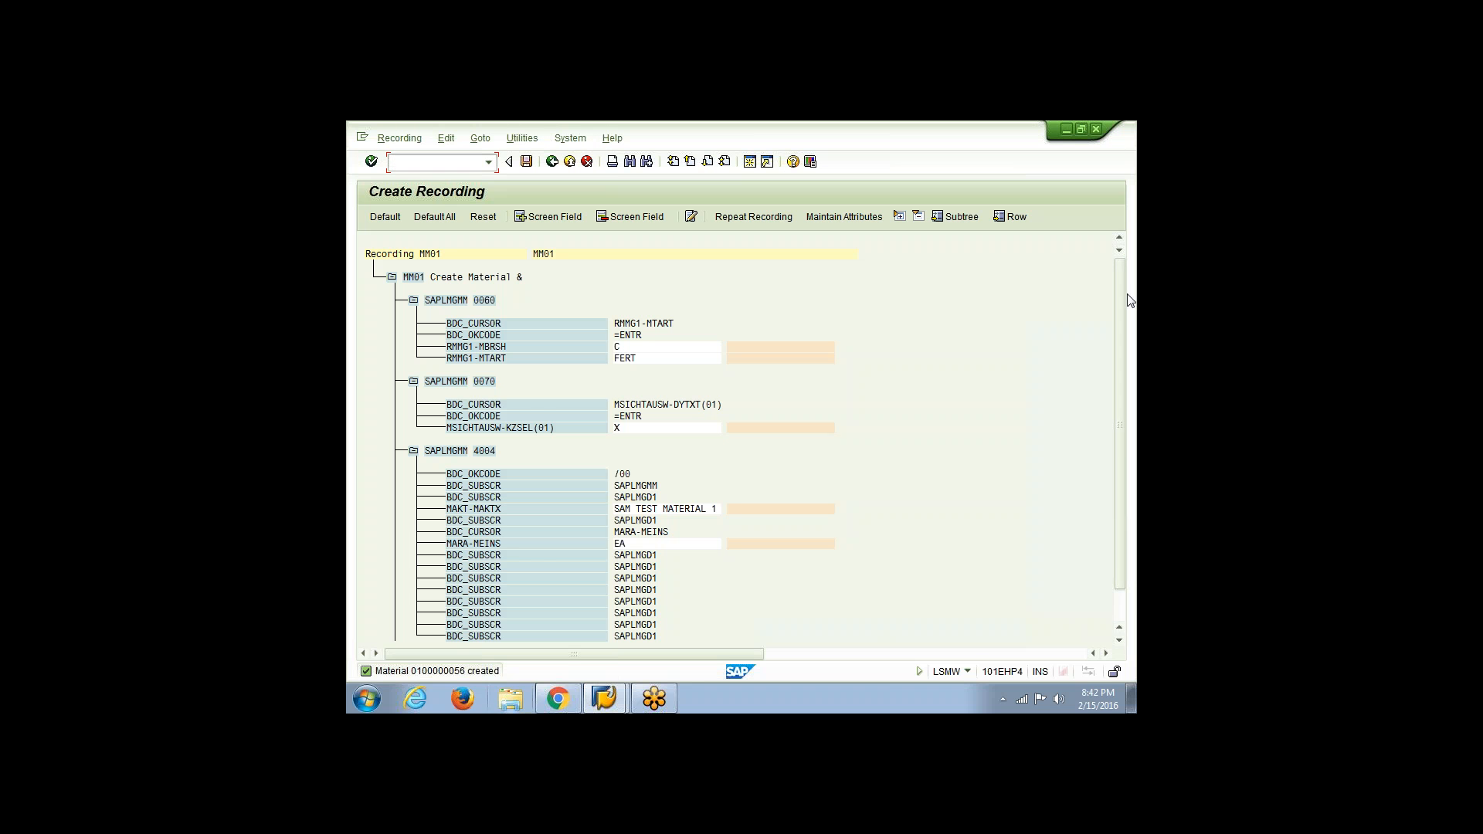
Assign default field names and descriptions to all recorded fields of the MM01 recording
{"action": "left_click", "coordinate": [1086, 375]}
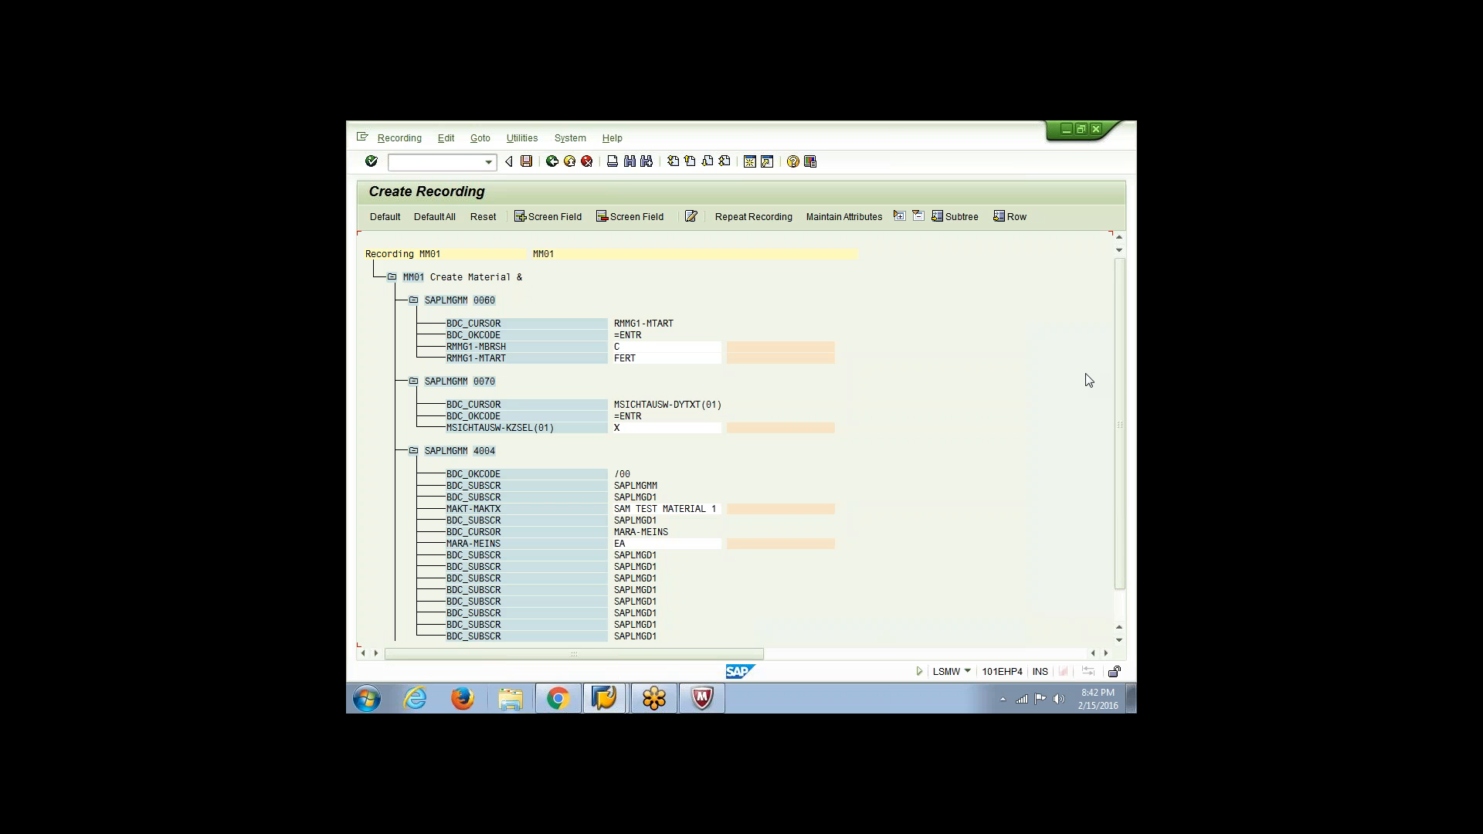
{"action": "left_click", "coordinate": [433, 219]}
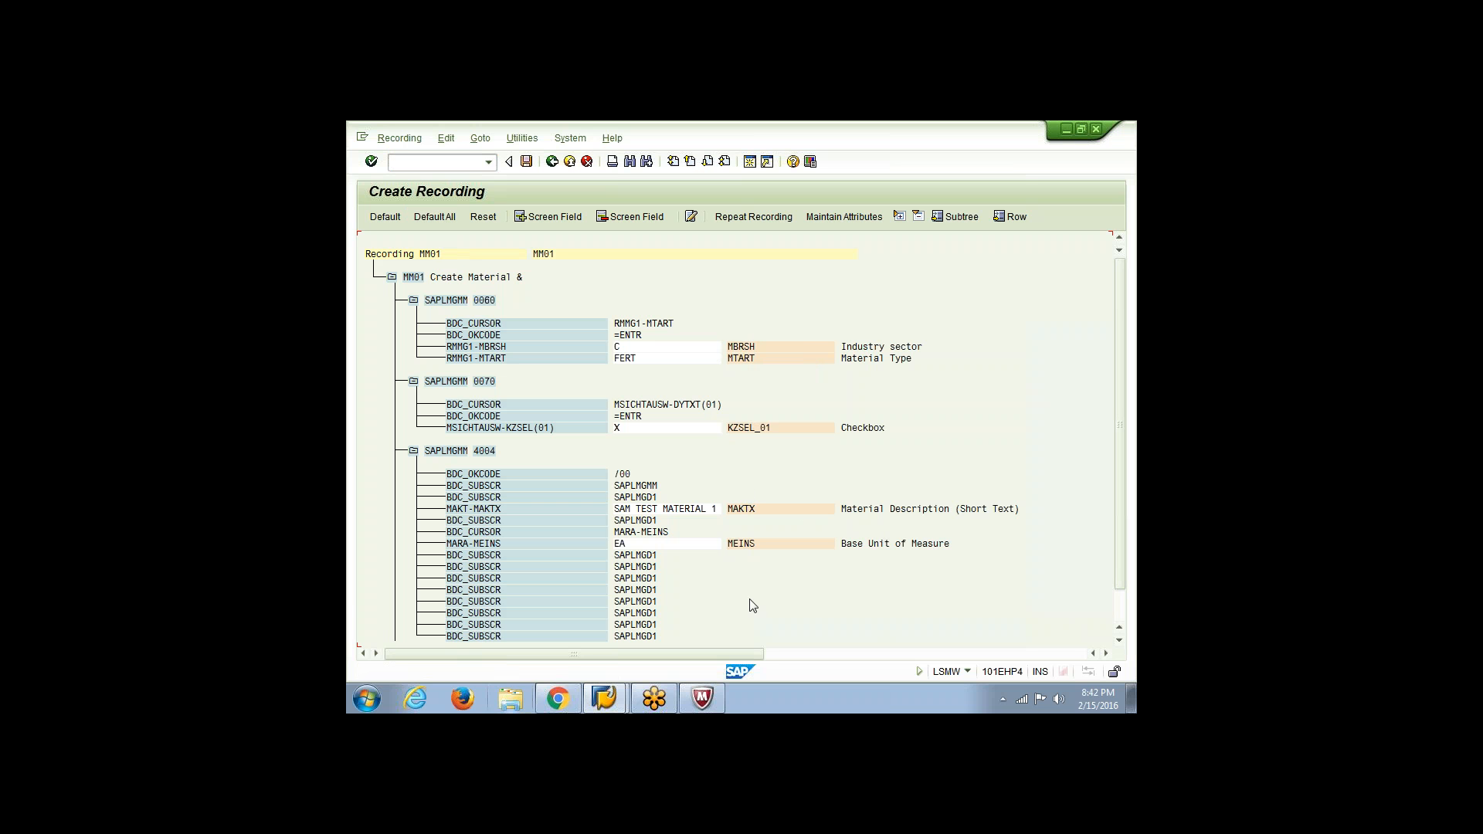
Switch to Windows Explorer and open the Mat_Data text file on Local Disk (D:)
{"action": "left_click", "coordinate": [510, 699]}
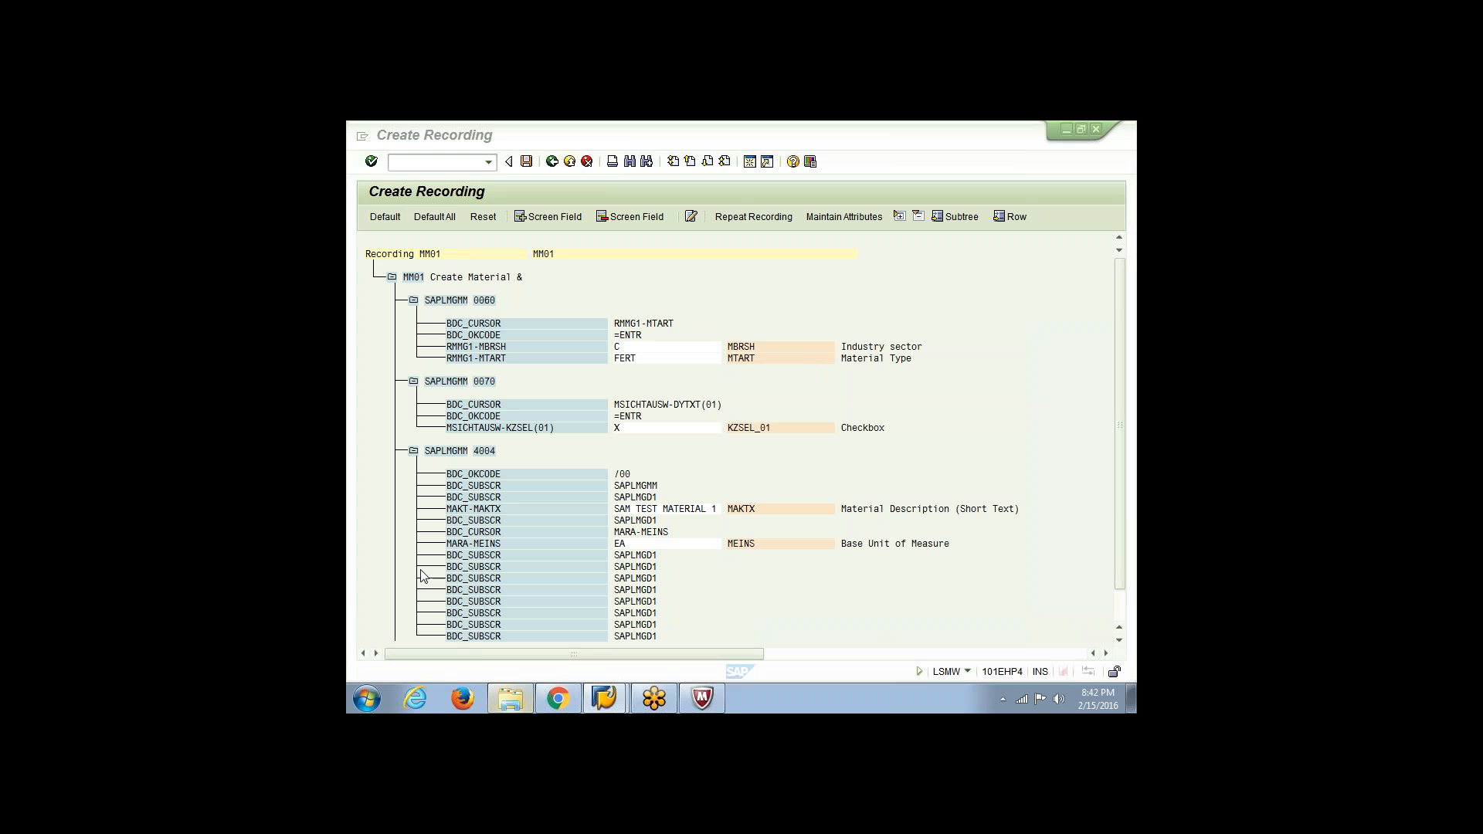
{"action": "left_click", "coordinate": [415, 417]}
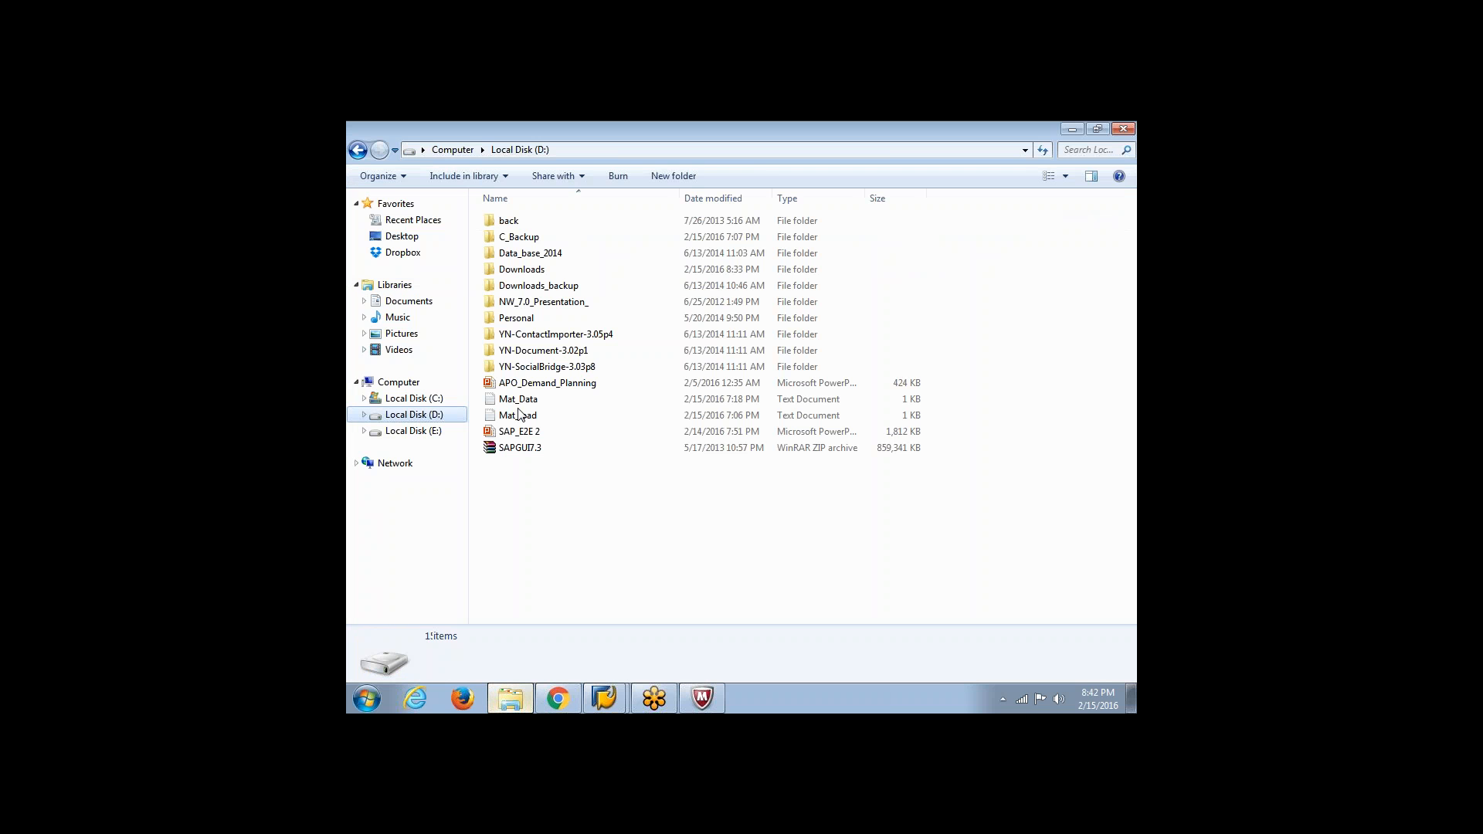
{"action": "left_click", "coordinate": [518, 402]}
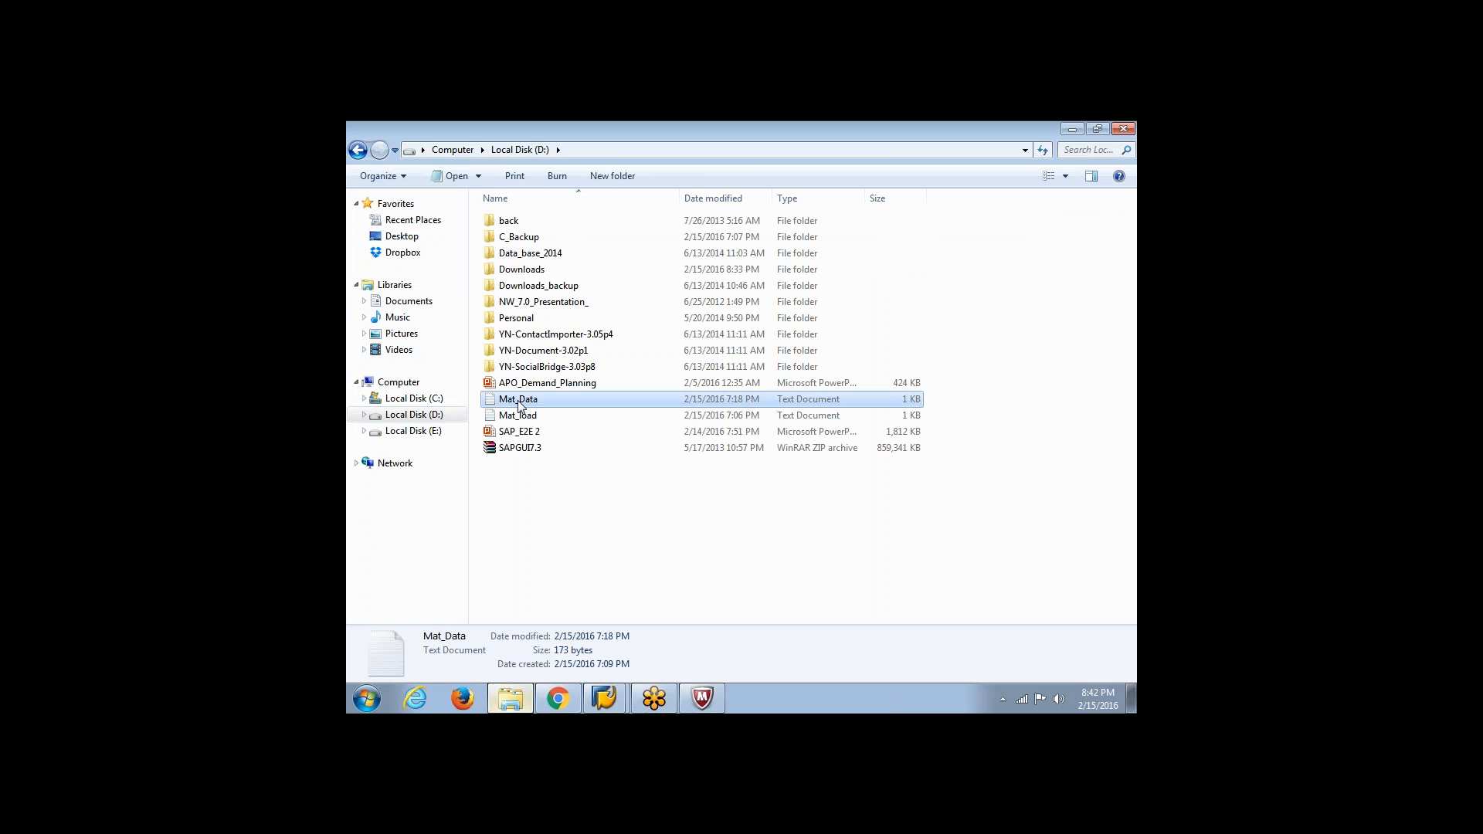
Close the Mat_Data file and open the Mat_load text file from Local Disk (D:) in a maximized window
{"action": "double_click", "coordinate": [647, 397]}
{"action": "left_click", "coordinate": [747, 136]}
{"action": "double_click", "coordinate": [553, 417]}
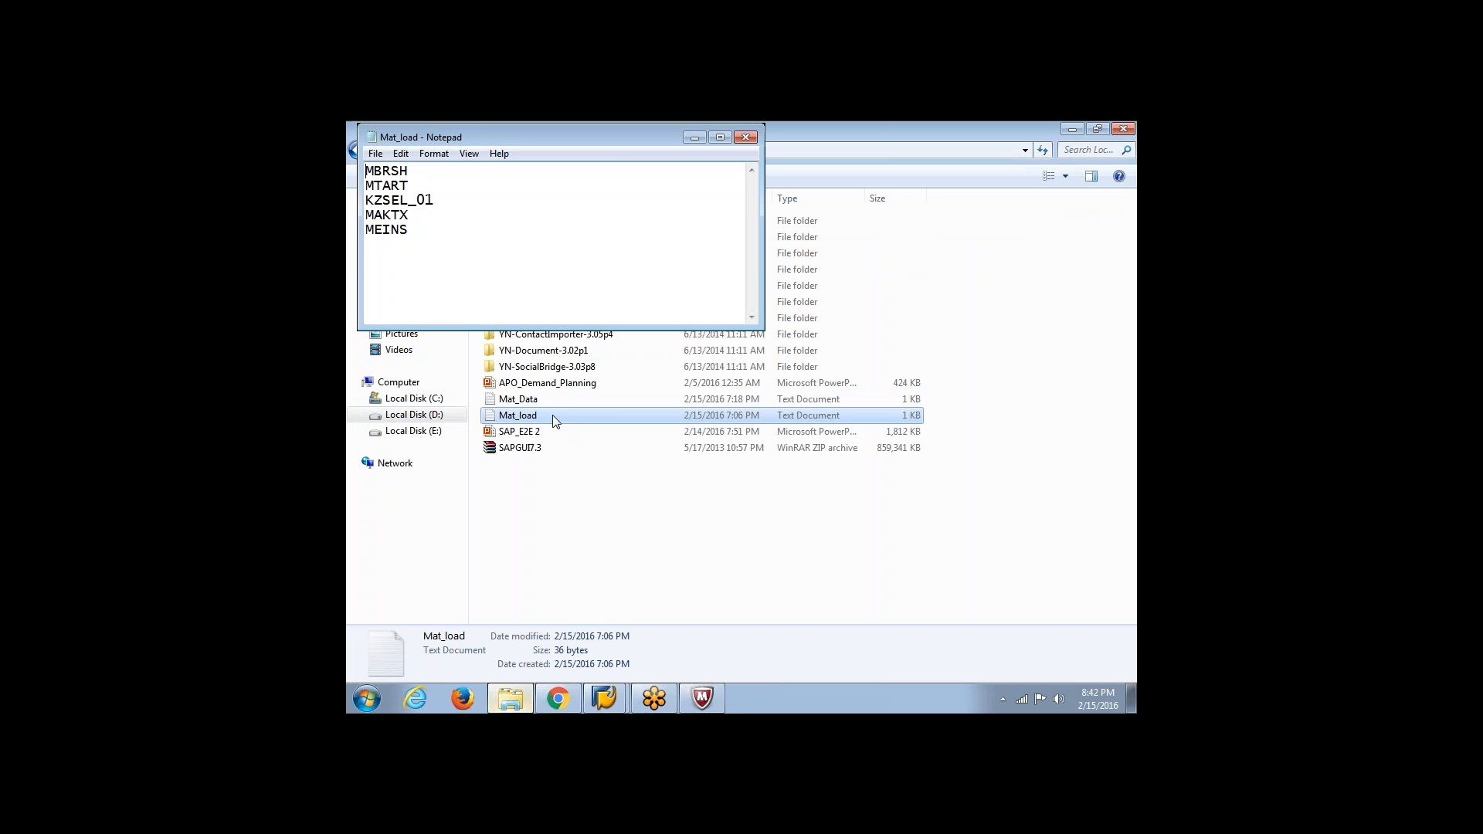
{"action": "left_click", "coordinate": [725, 137]}
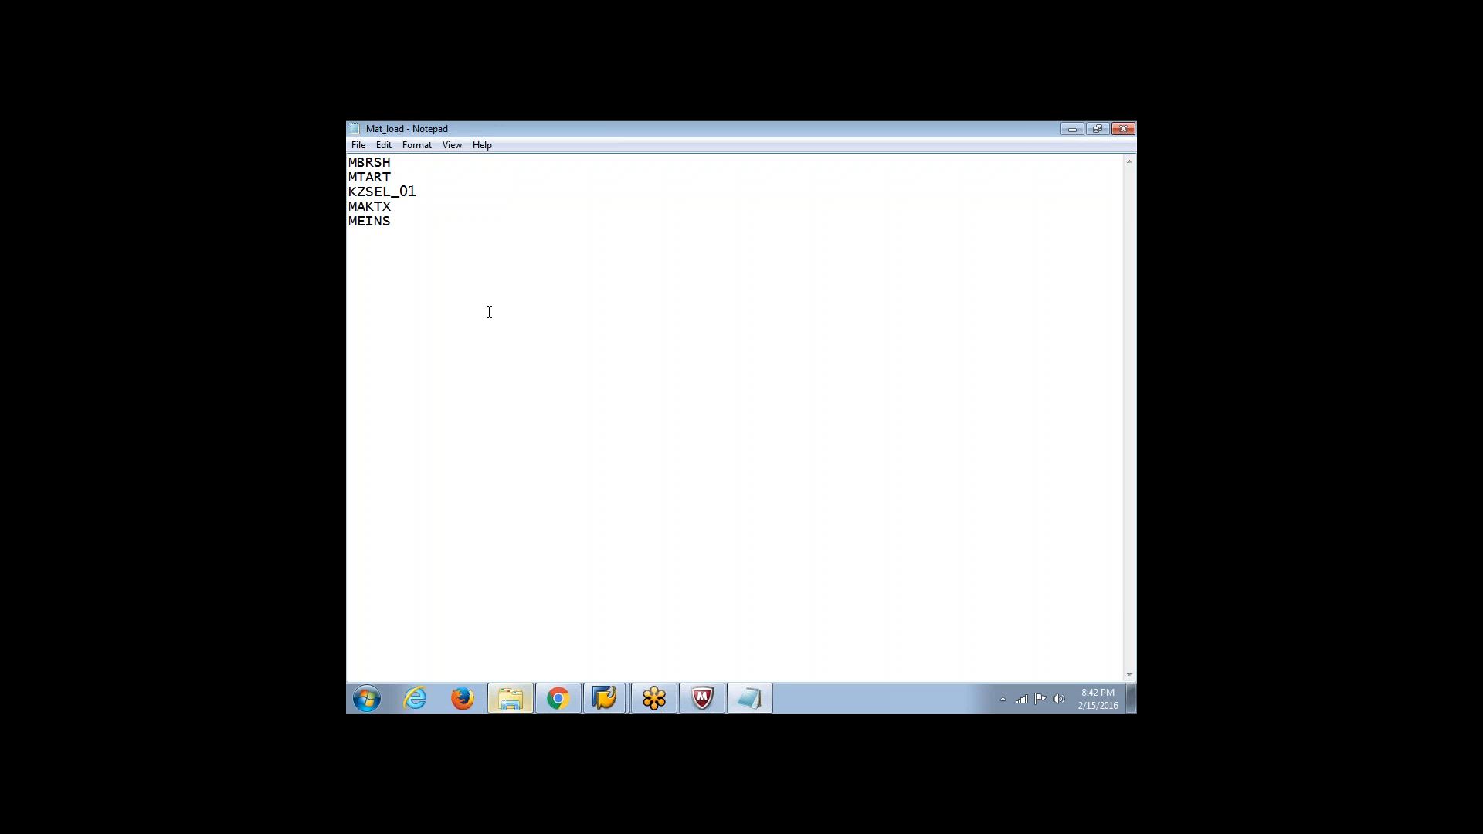
Compare the field names listed in Mat_load with the fields of the MM01 recording in SAP
{"action": "left_click", "coordinate": [604, 698]}
{"action": "left_click", "coordinate": [603, 662]}
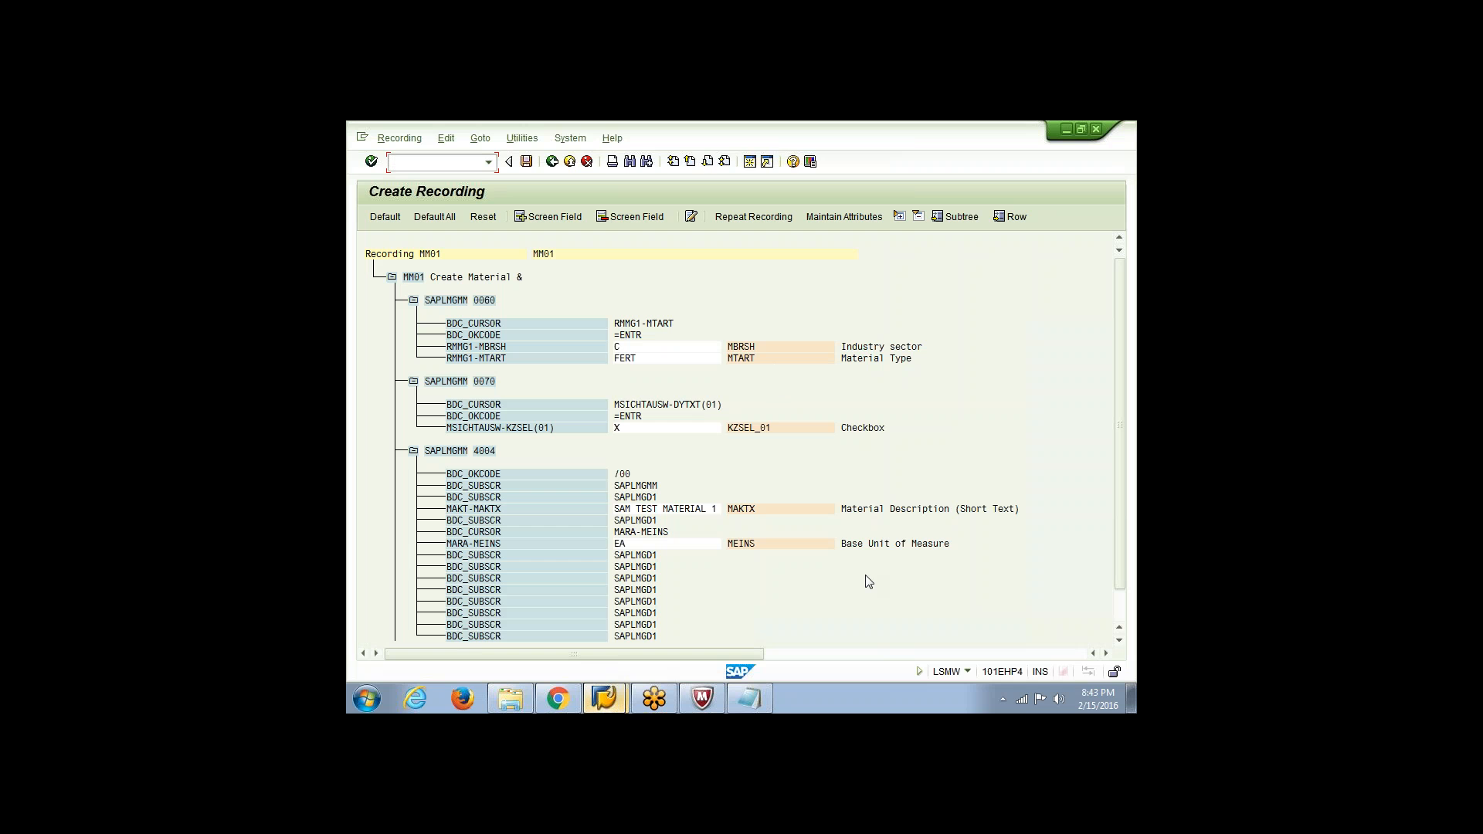
{"action": "key", "text": "alt+Tab"}
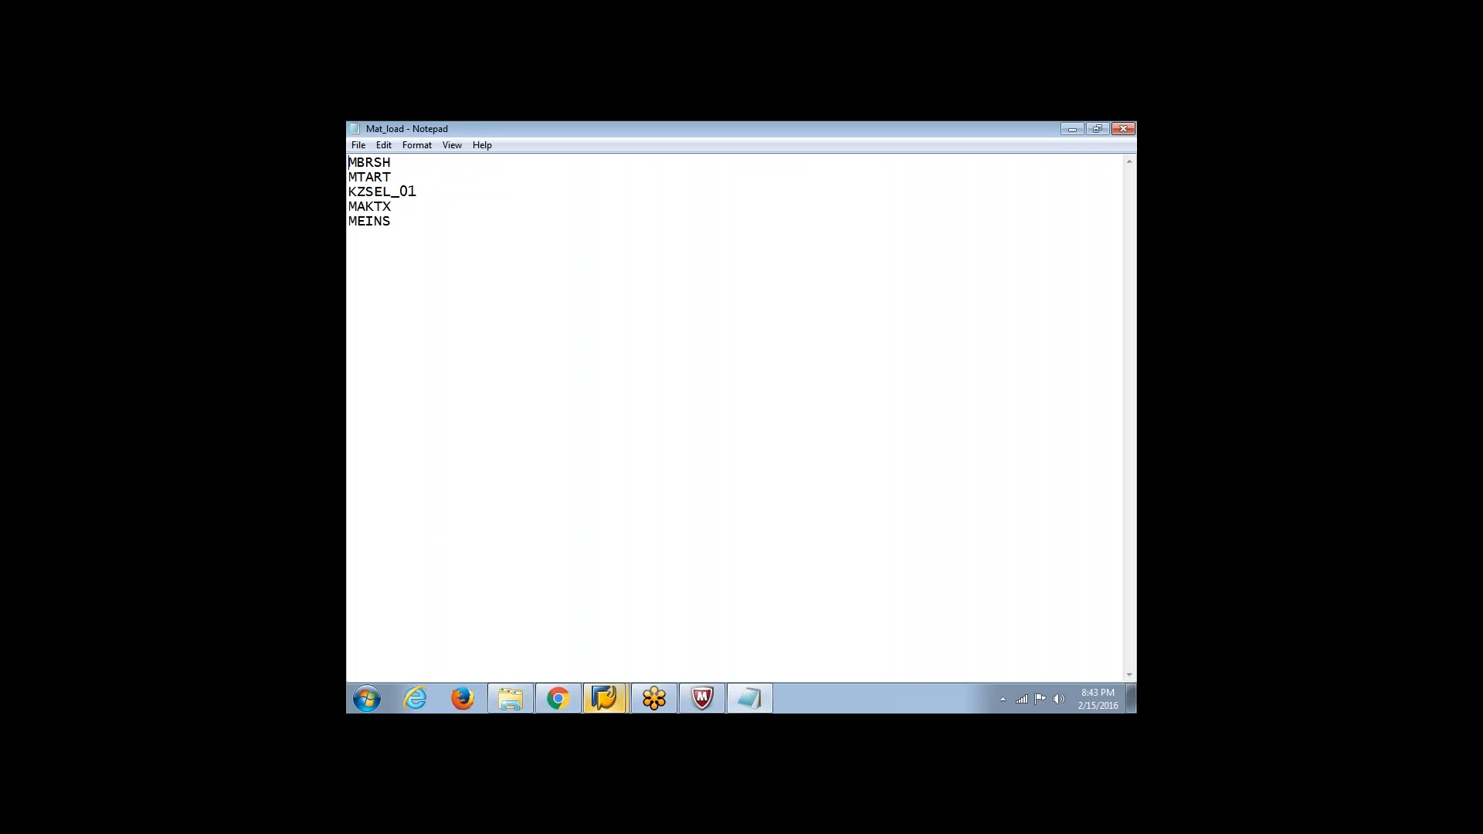
{"action": "key", "text": "alt+Tab"}
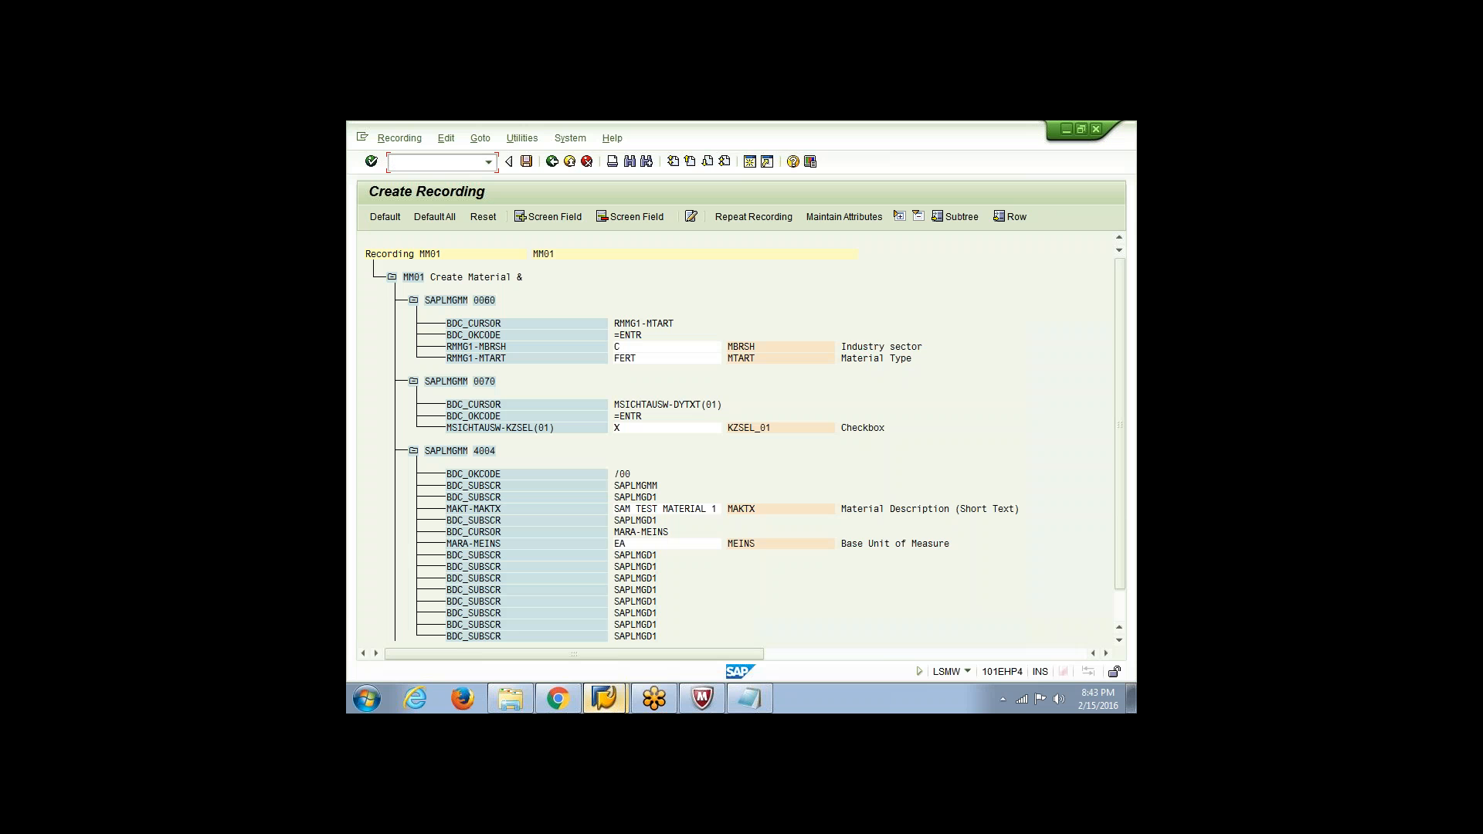
{"action": "key", "text": "alt+Tab"}
{"action": "key", "text": "alt+Tab"}
{"action": "key", "text": "alt+Tab"}
{"action": "key", "text": "alt+Tab"}
{"action": "key", "text": "alt+Tab"}
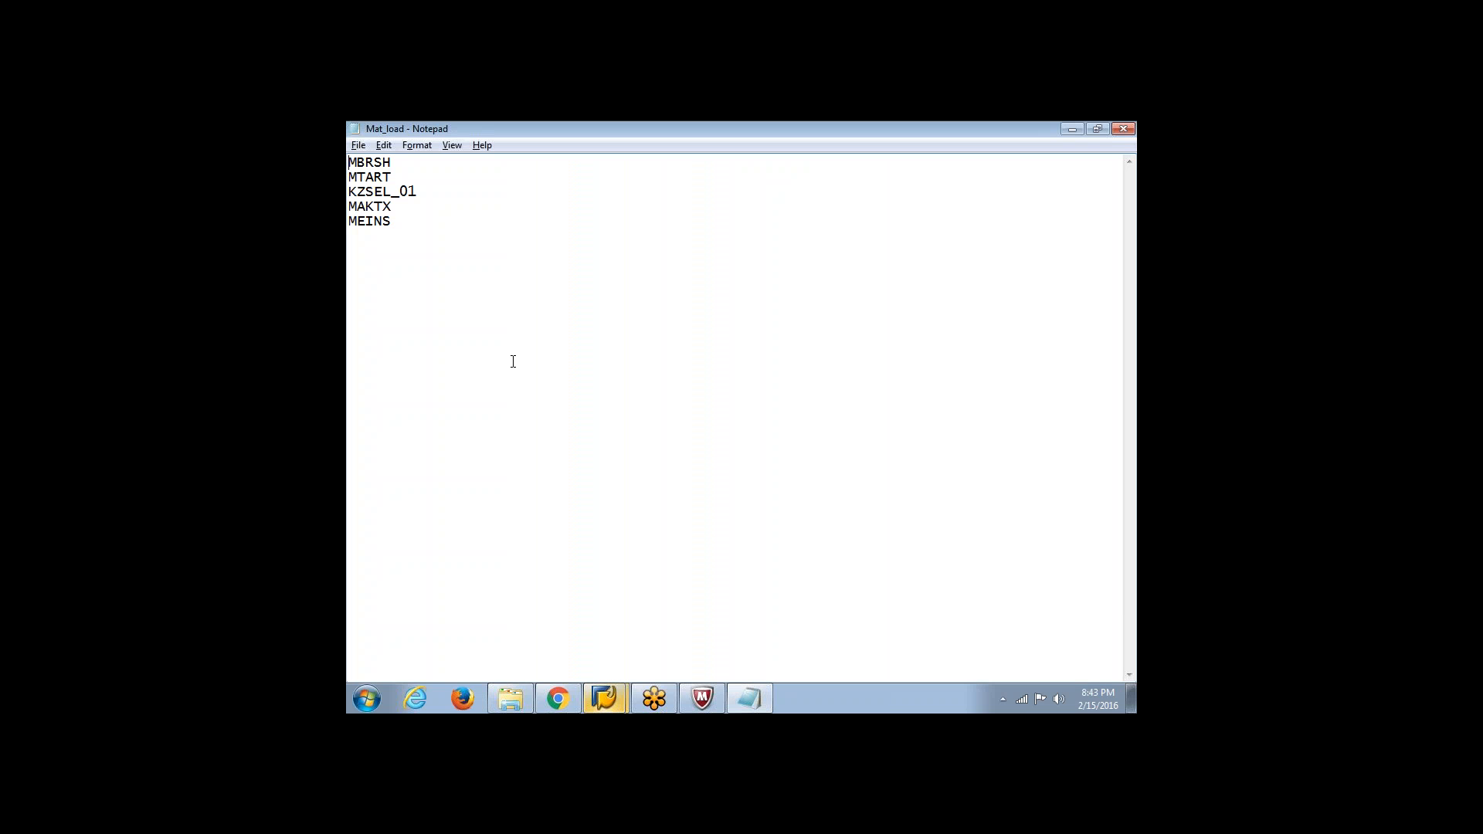
{"action": "key", "text": "ctrl+a"}
{"action": "key", "text": "alt+Tab"}
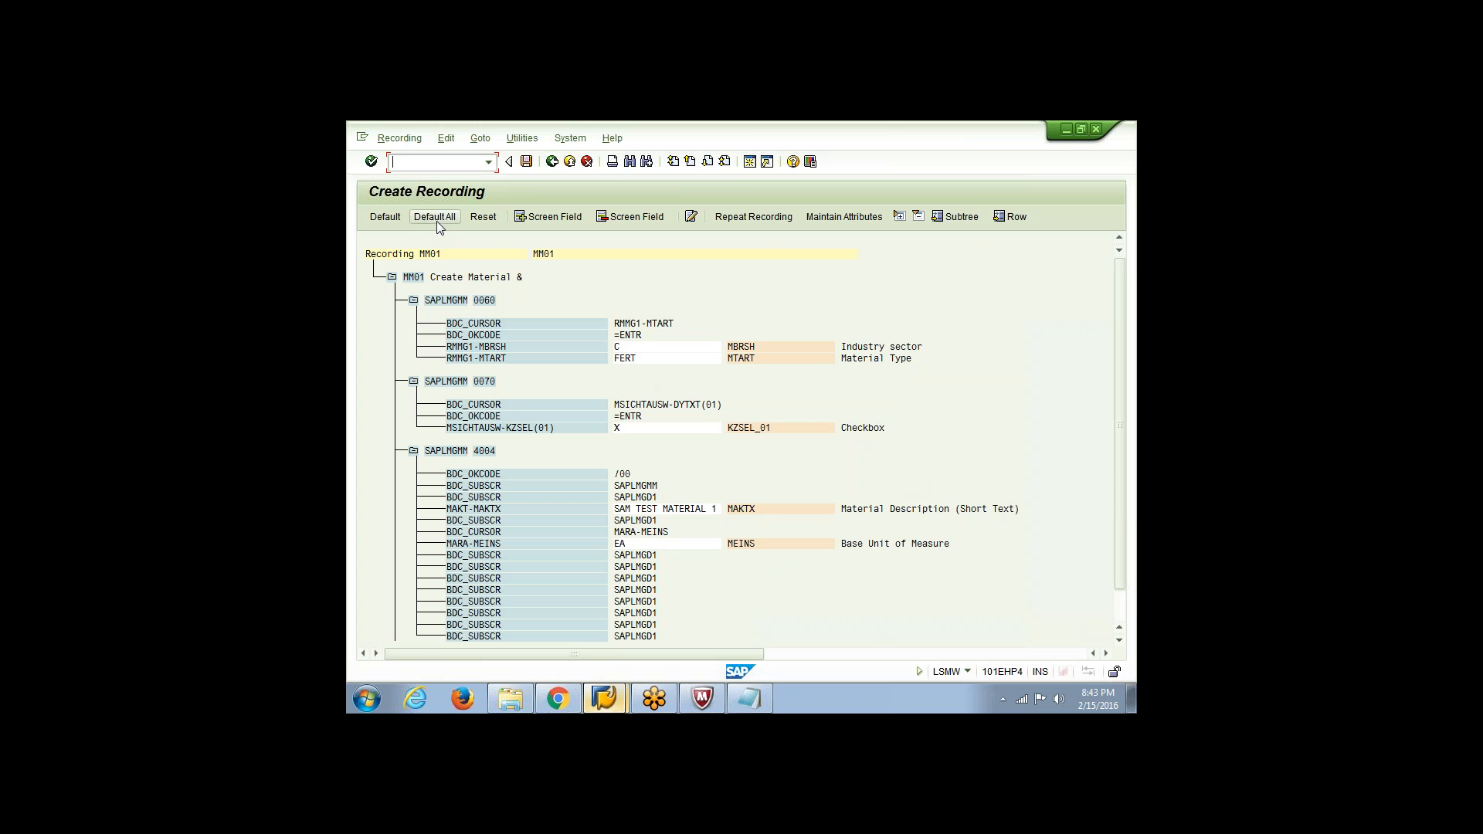
Save the MM01 recording and return from the recordings overview to the object attributes of ZMAT3
{"action": "left_click", "coordinate": [530, 163]}
{"action": "left_click", "coordinate": [554, 168]}
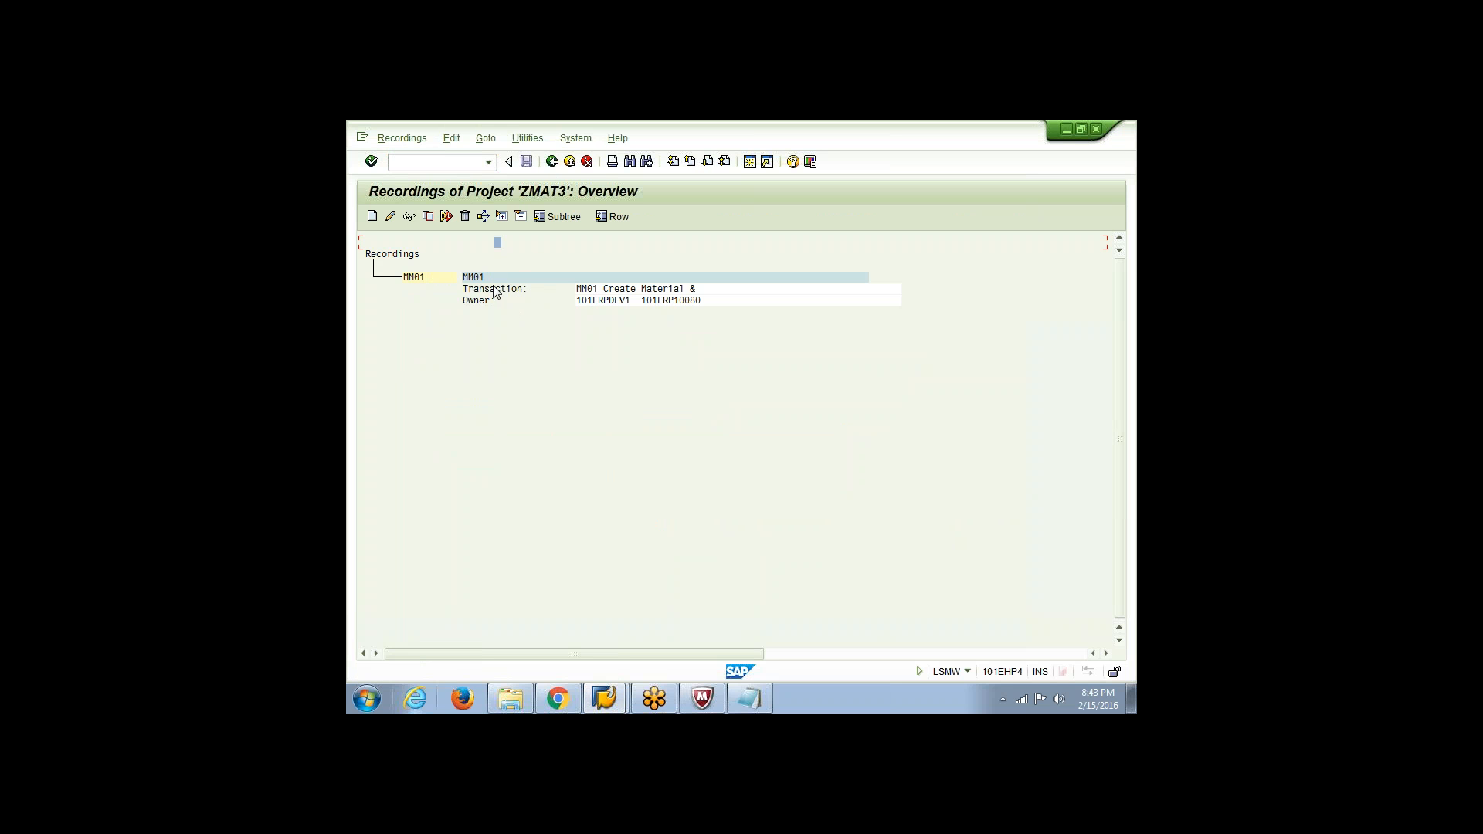
{"action": "left_click", "coordinate": [553, 165]}
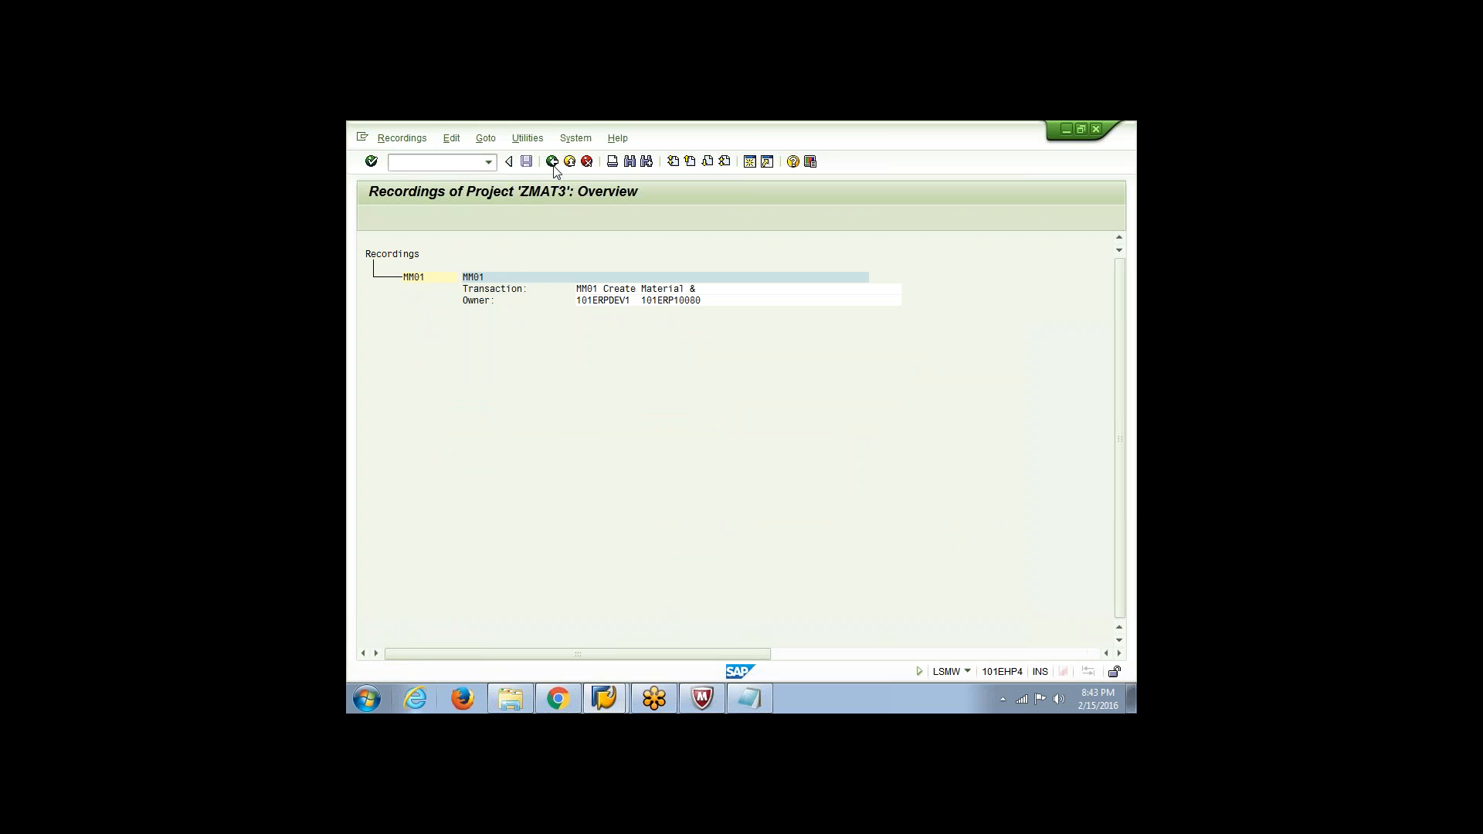
Assign MM01 as the batch input recording of object ZMAT3, save the attributes, and return to the process steps
{"action": "left_click", "coordinate": [526, 161]}
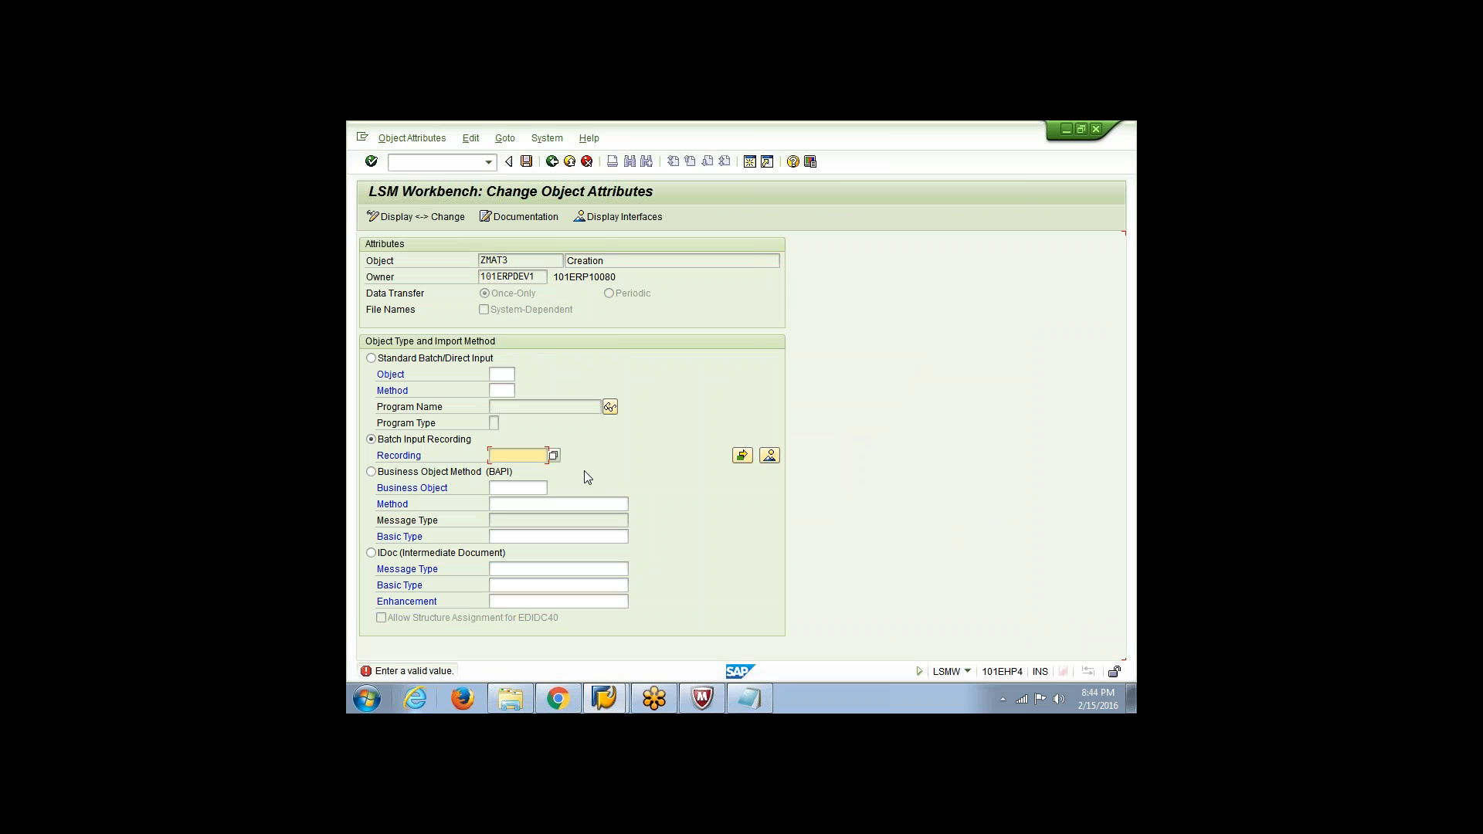
{"action": "left_click", "coordinate": [516, 456]}
{"action": "left_click", "coordinate": [518, 469]}
{"action": "key", "text": "Return"}
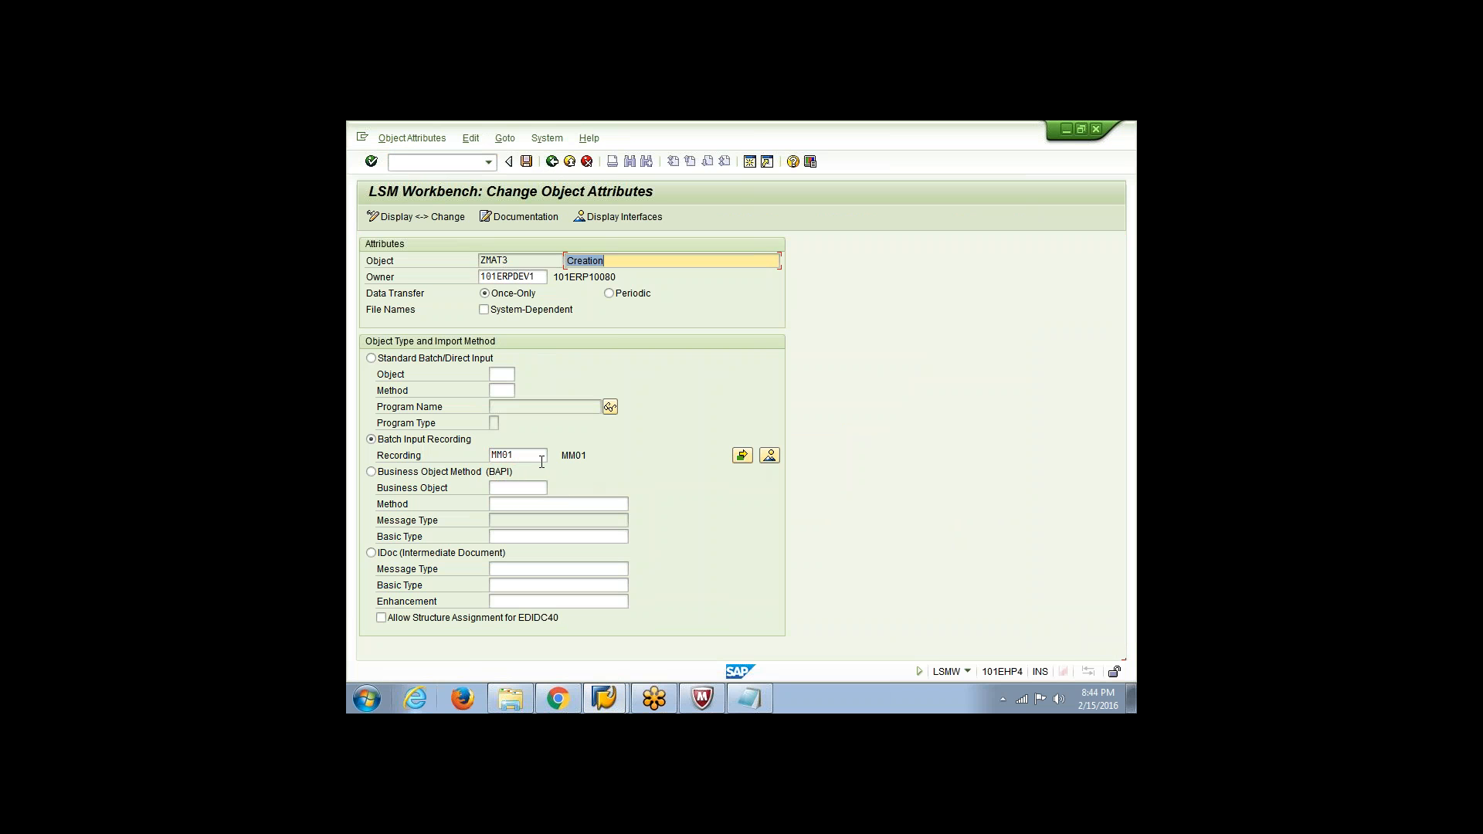
{"action": "double_click", "coordinate": [542, 457]}
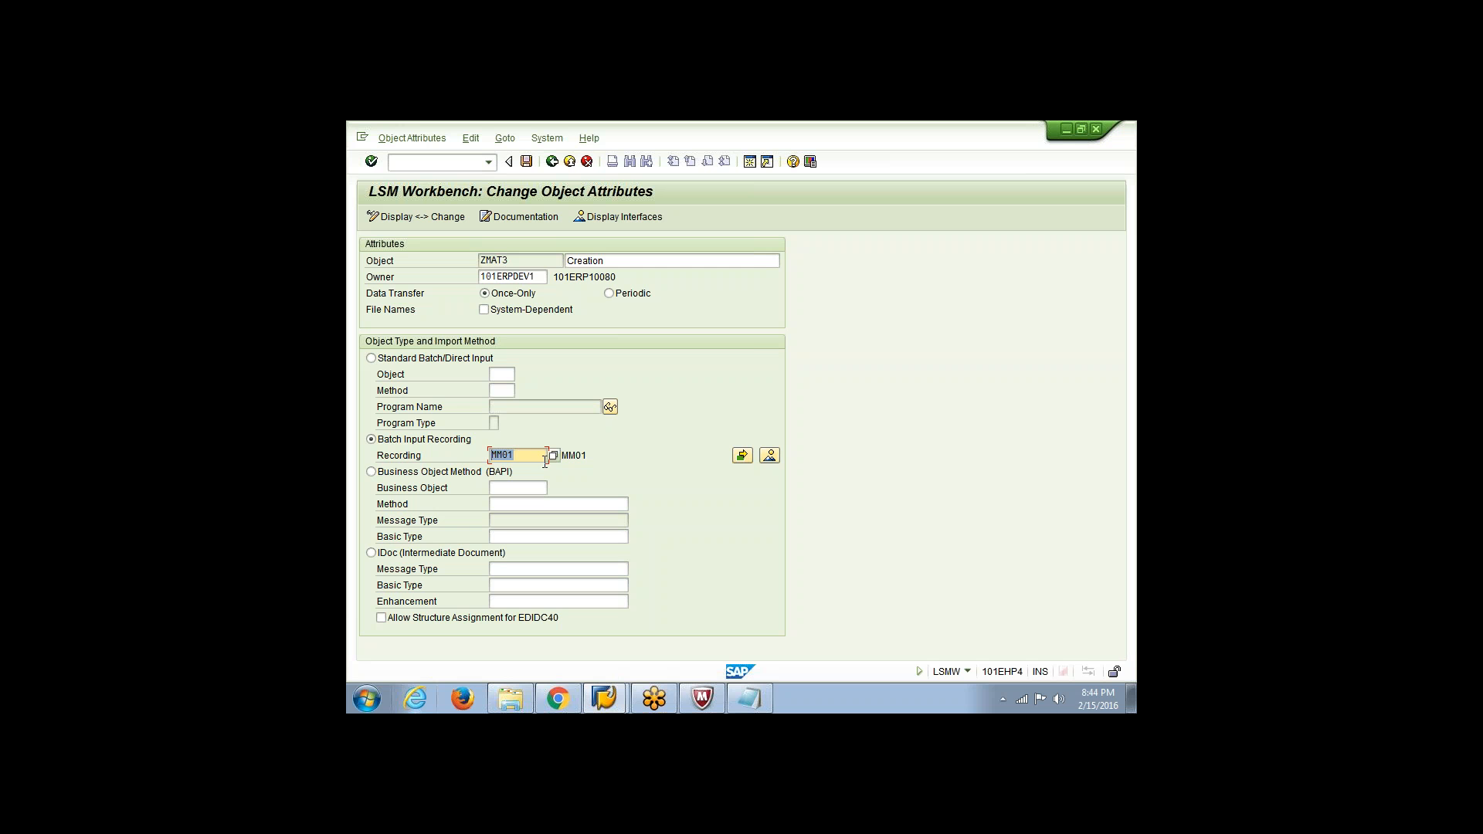
{"action": "left_click", "coordinate": [526, 161]}
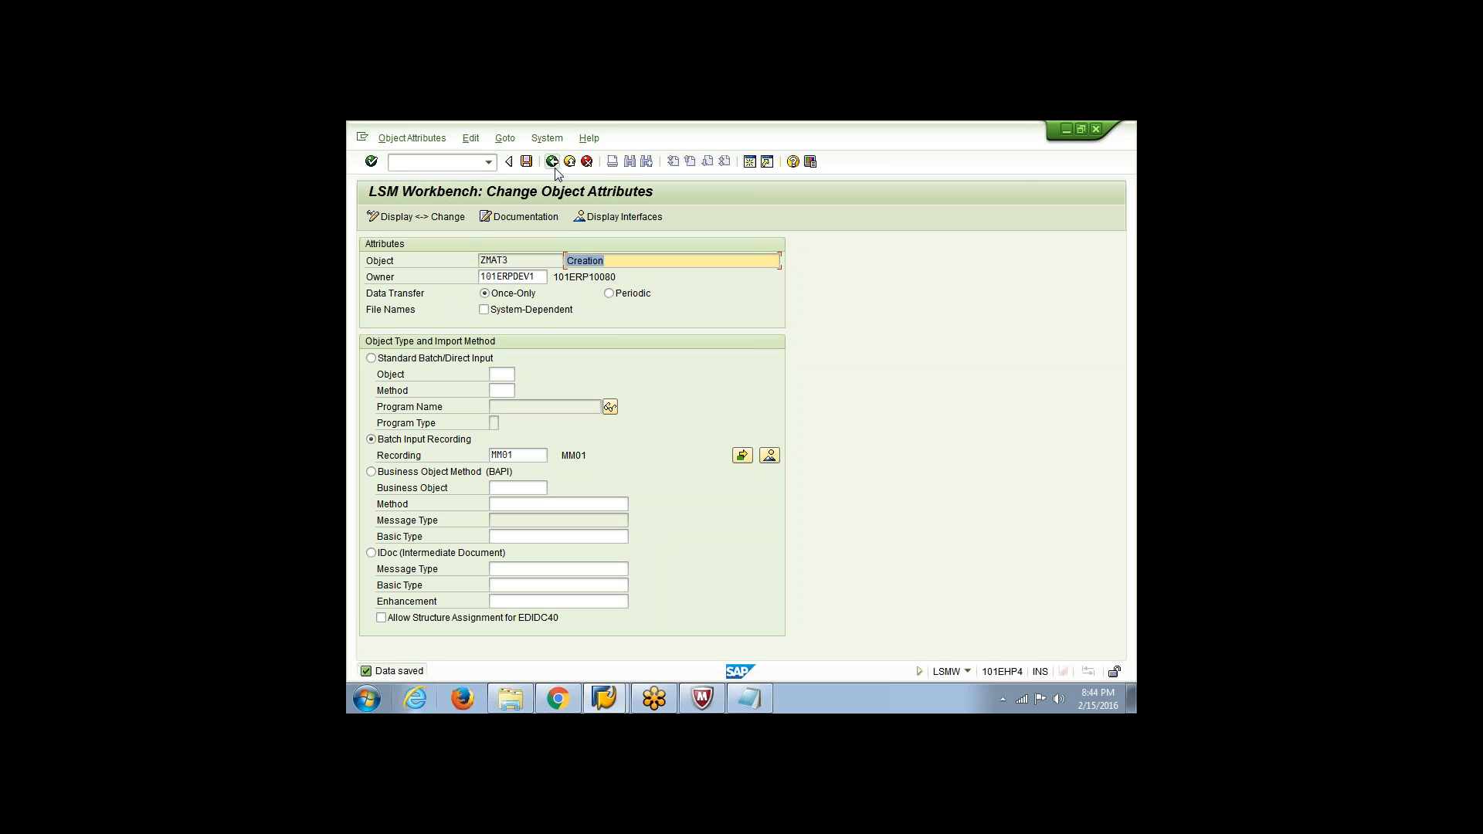
{"action": "left_click", "coordinate": [551, 161]}
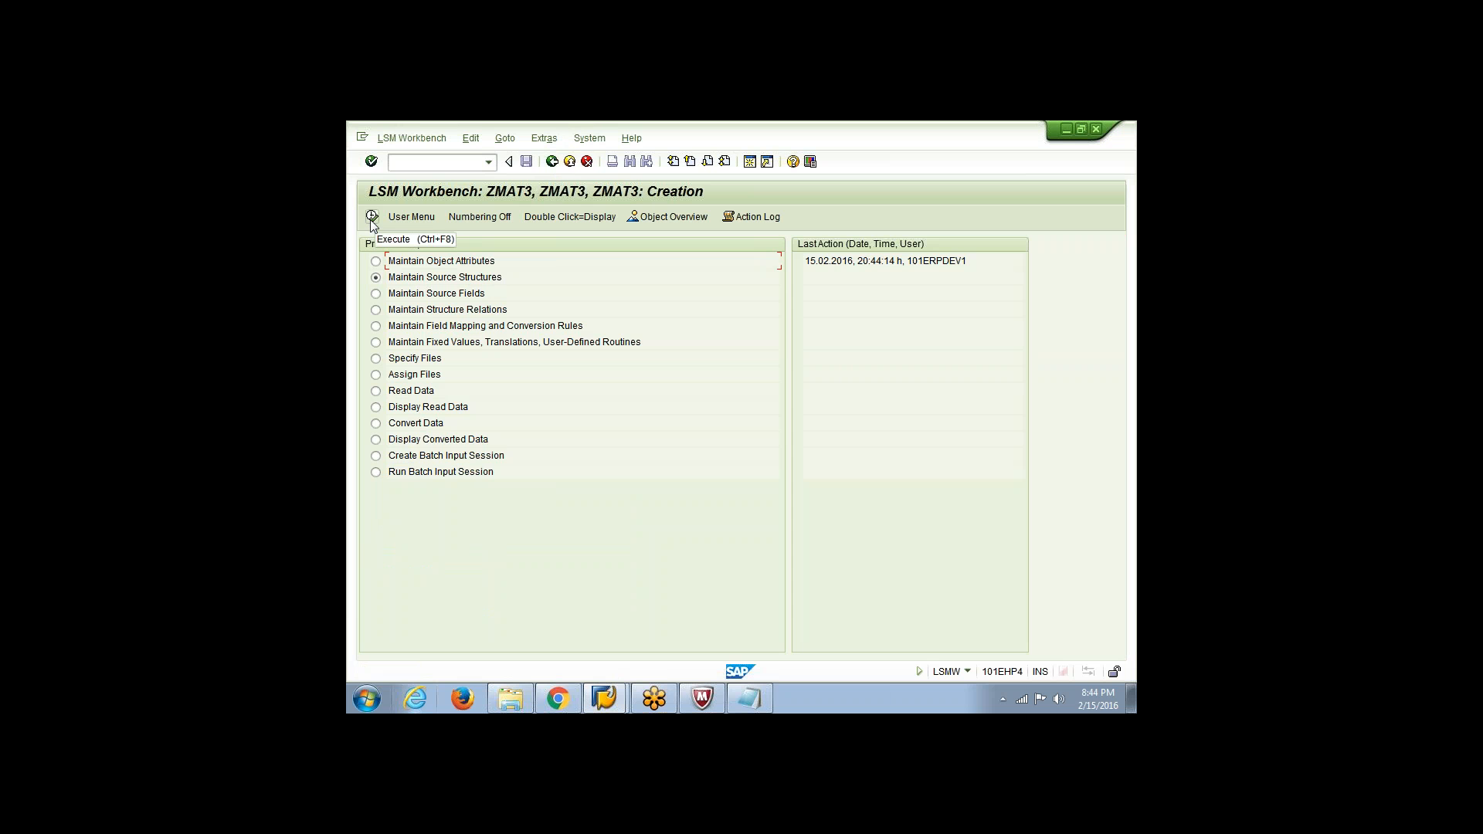
Create a source structure named ZMAT3 with the description ZMAT3, save it, and return to the process steps
{"action": "left_click", "coordinate": [372, 217]}
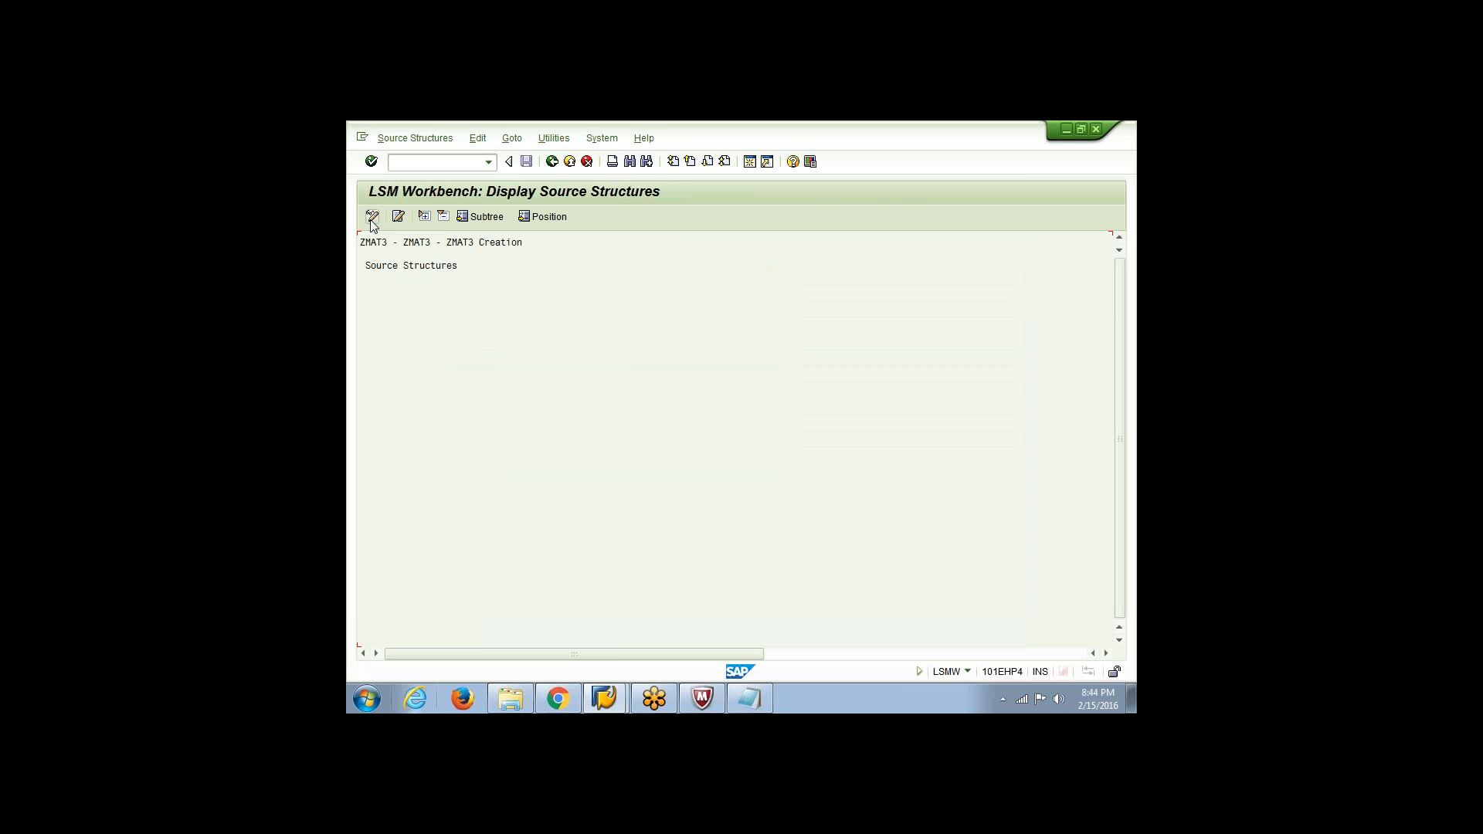
{"action": "left_click", "coordinate": [372, 218]}
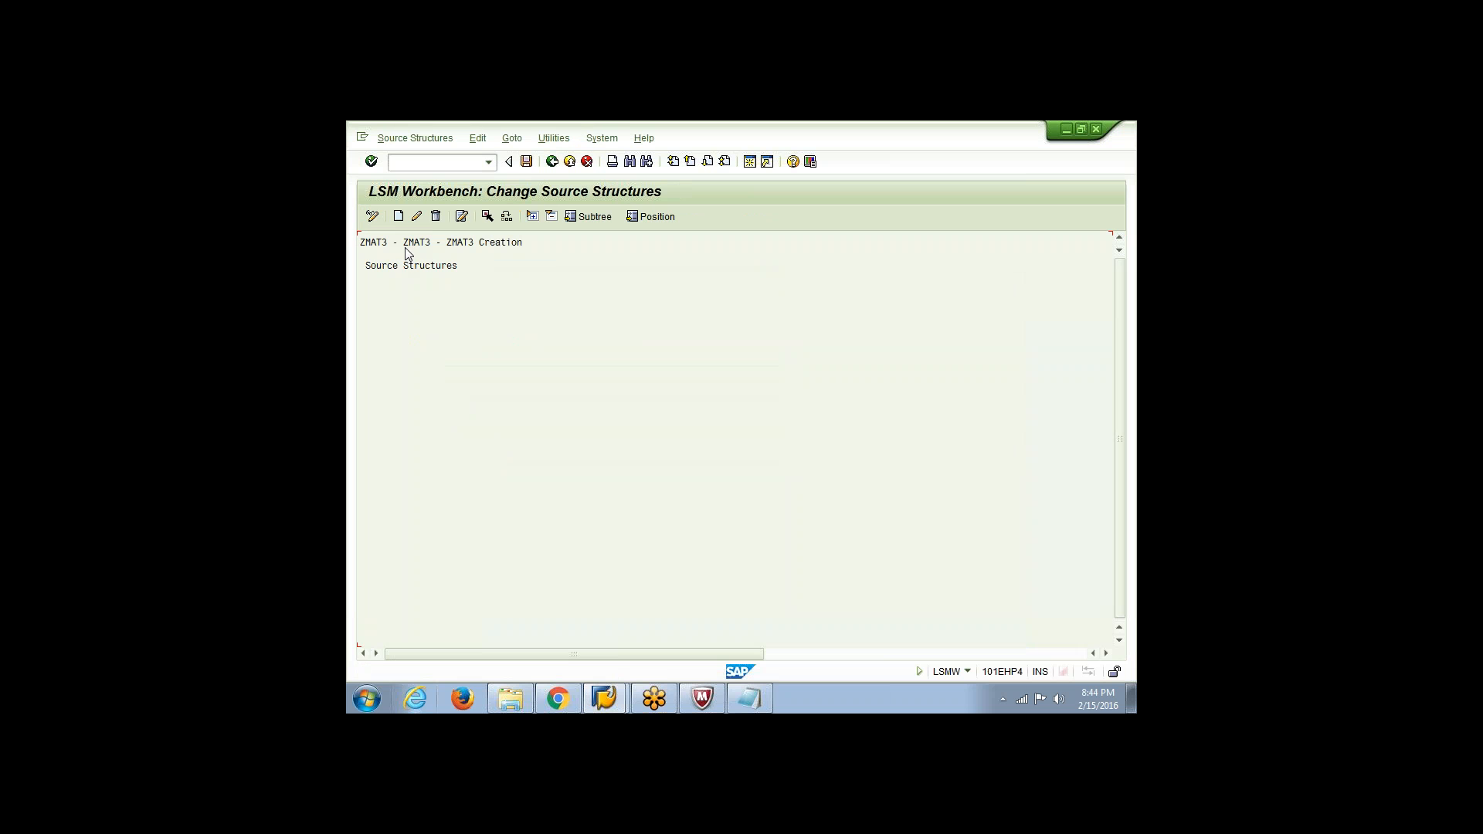
{"action": "left_click", "coordinate": [398, 216]}
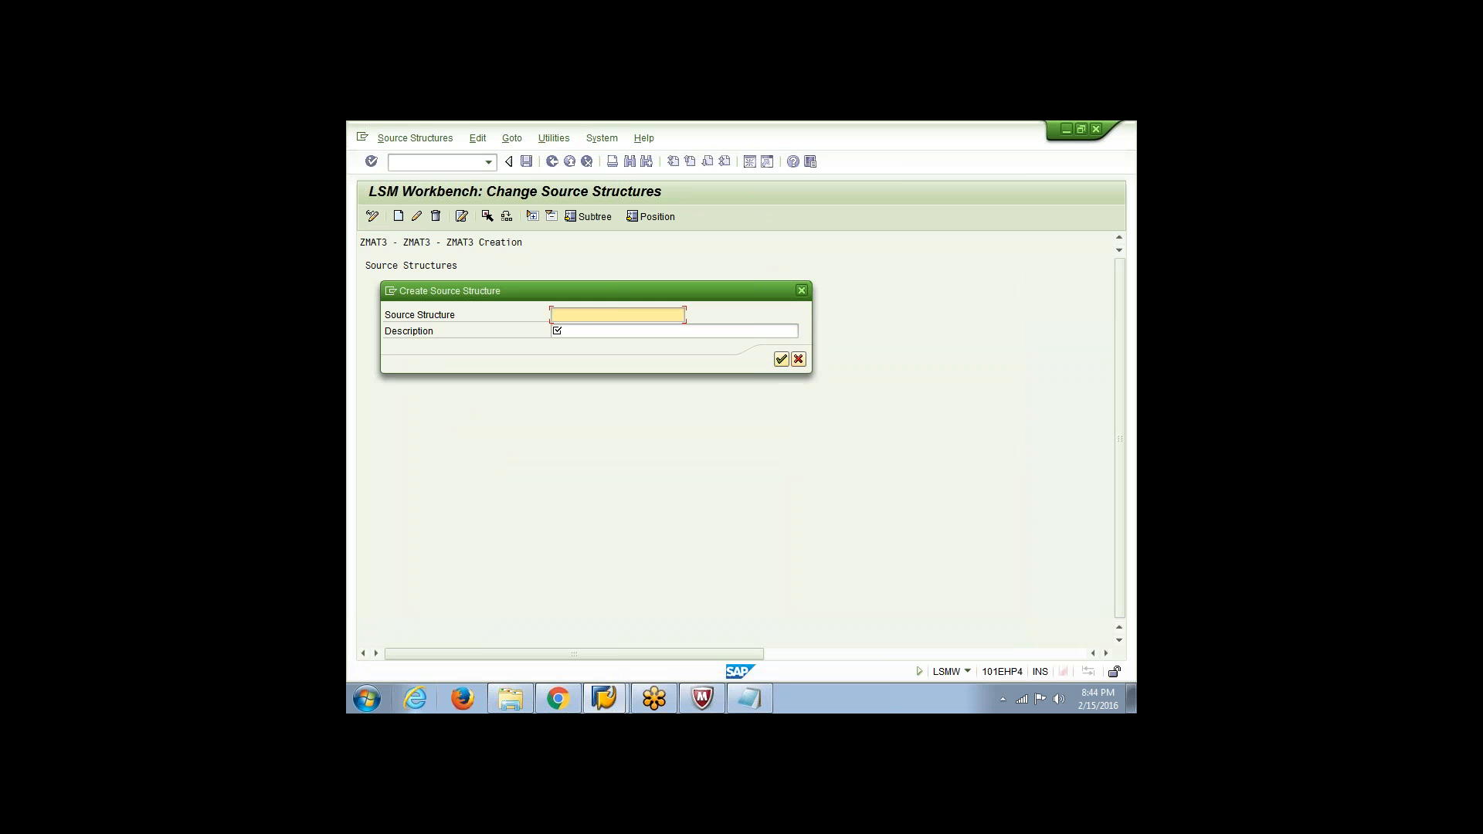
{"action": "type", "text": "ZMAT3"}
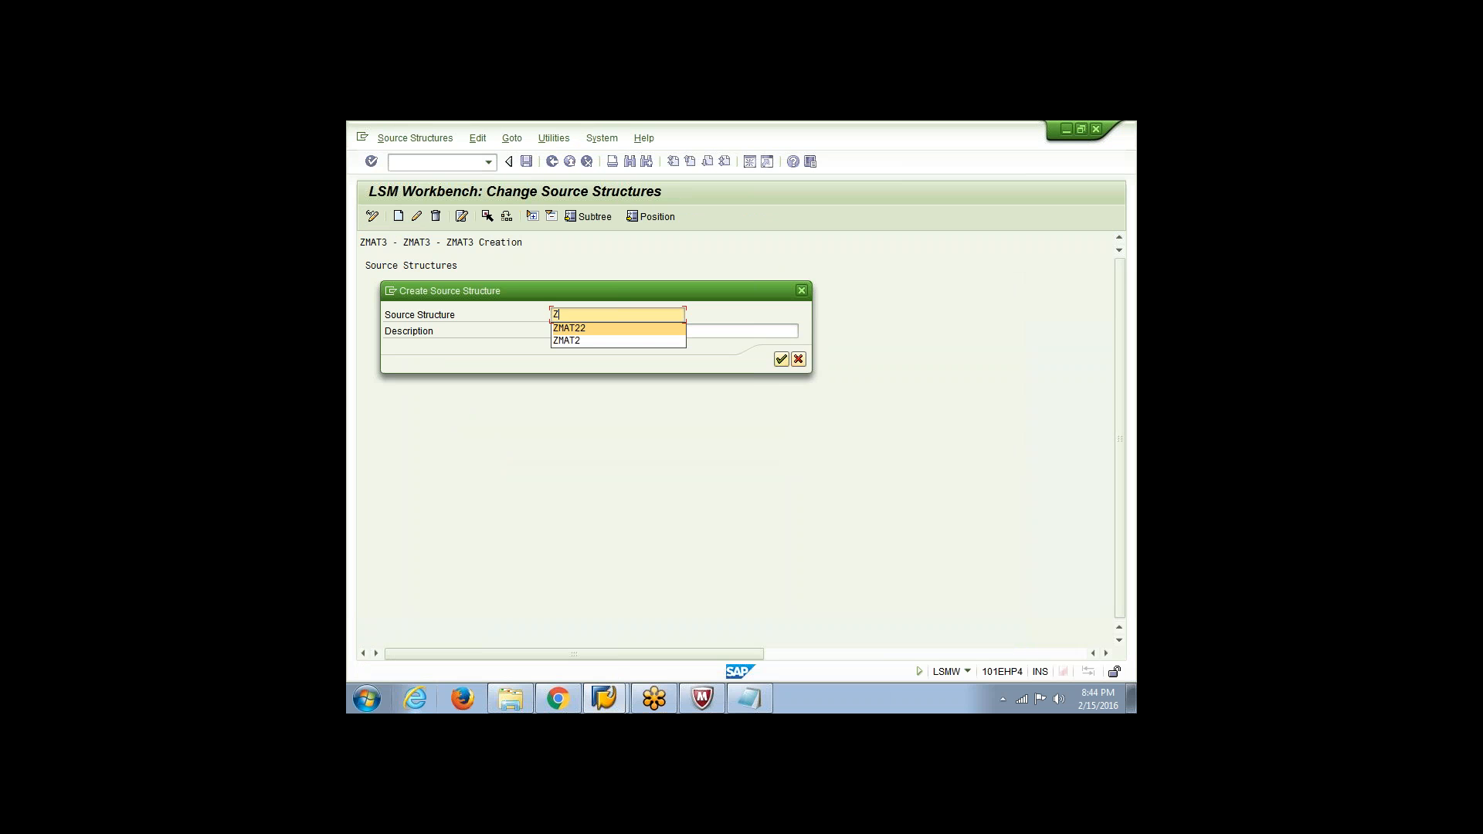
{"action": "key", "text": "Tab"}
{"action": "type", "text": "Z"}
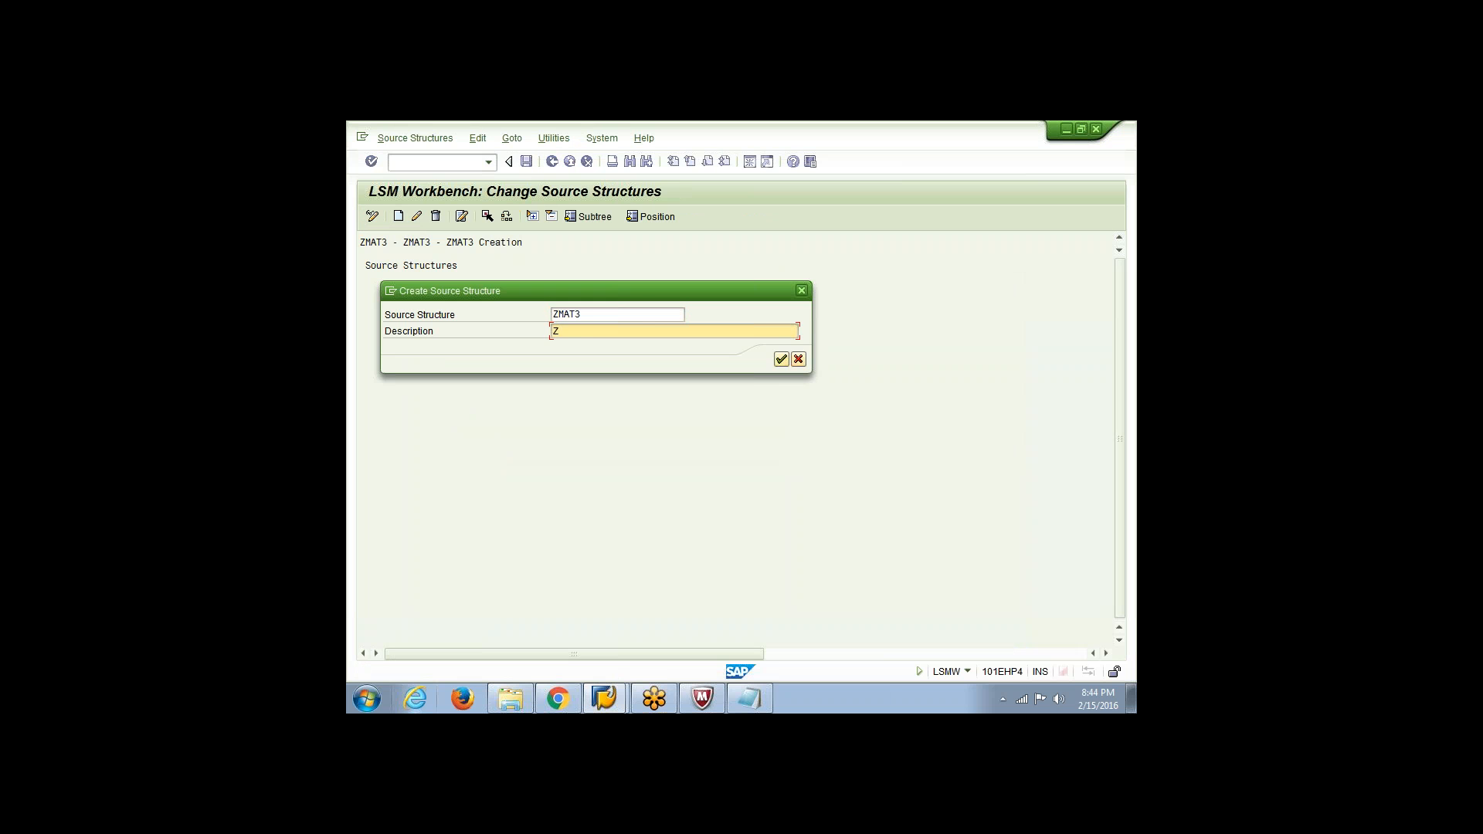
{"action": "type", "text": "ZMAT3"}
{"action": "left_click", "coordinate": [785, 360]}
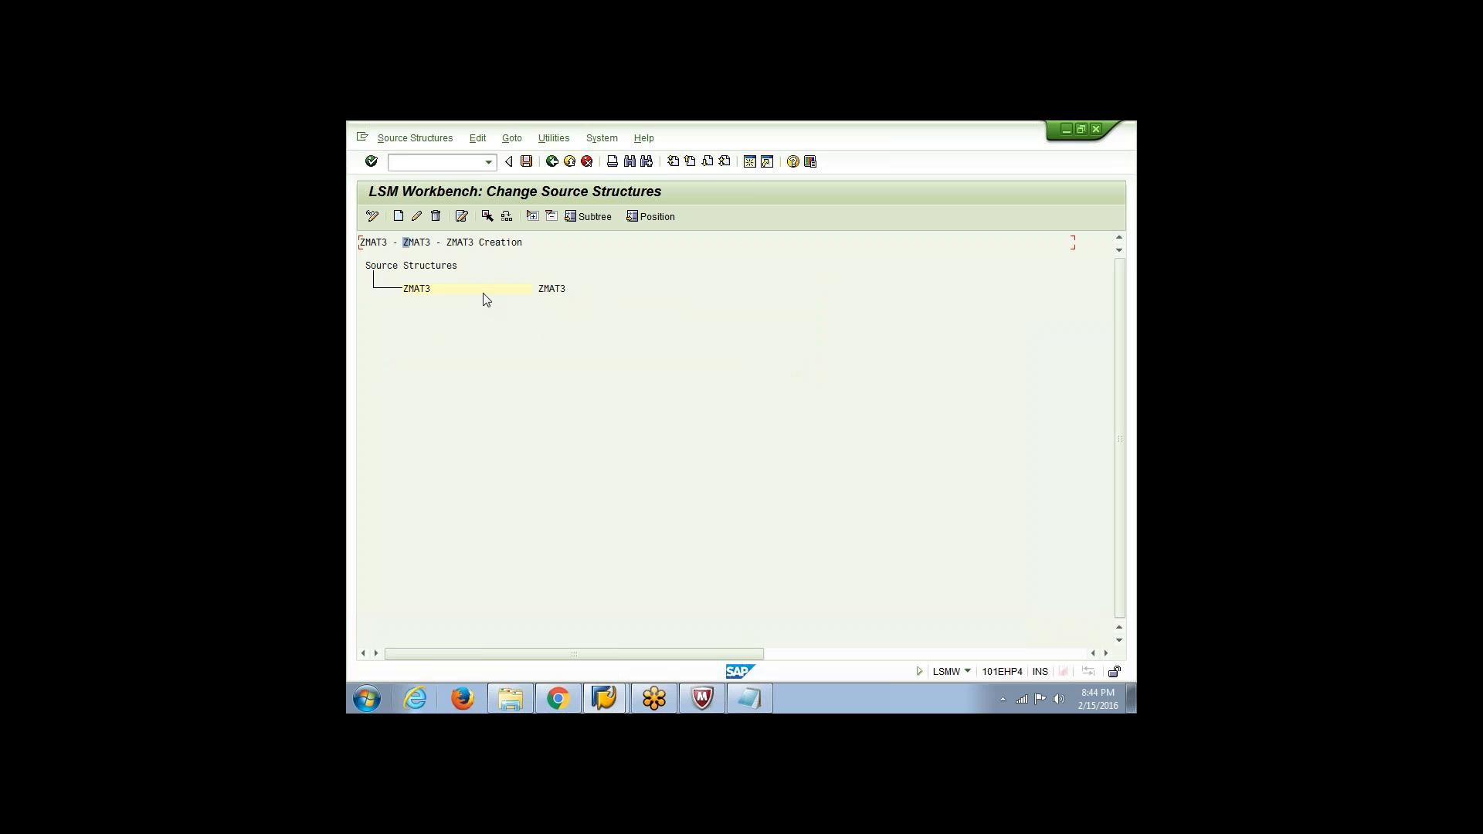
{"action": "left_click", "coordinate": [527, 164]}
{"action": "left_click", "coordinate": [552, 161]}
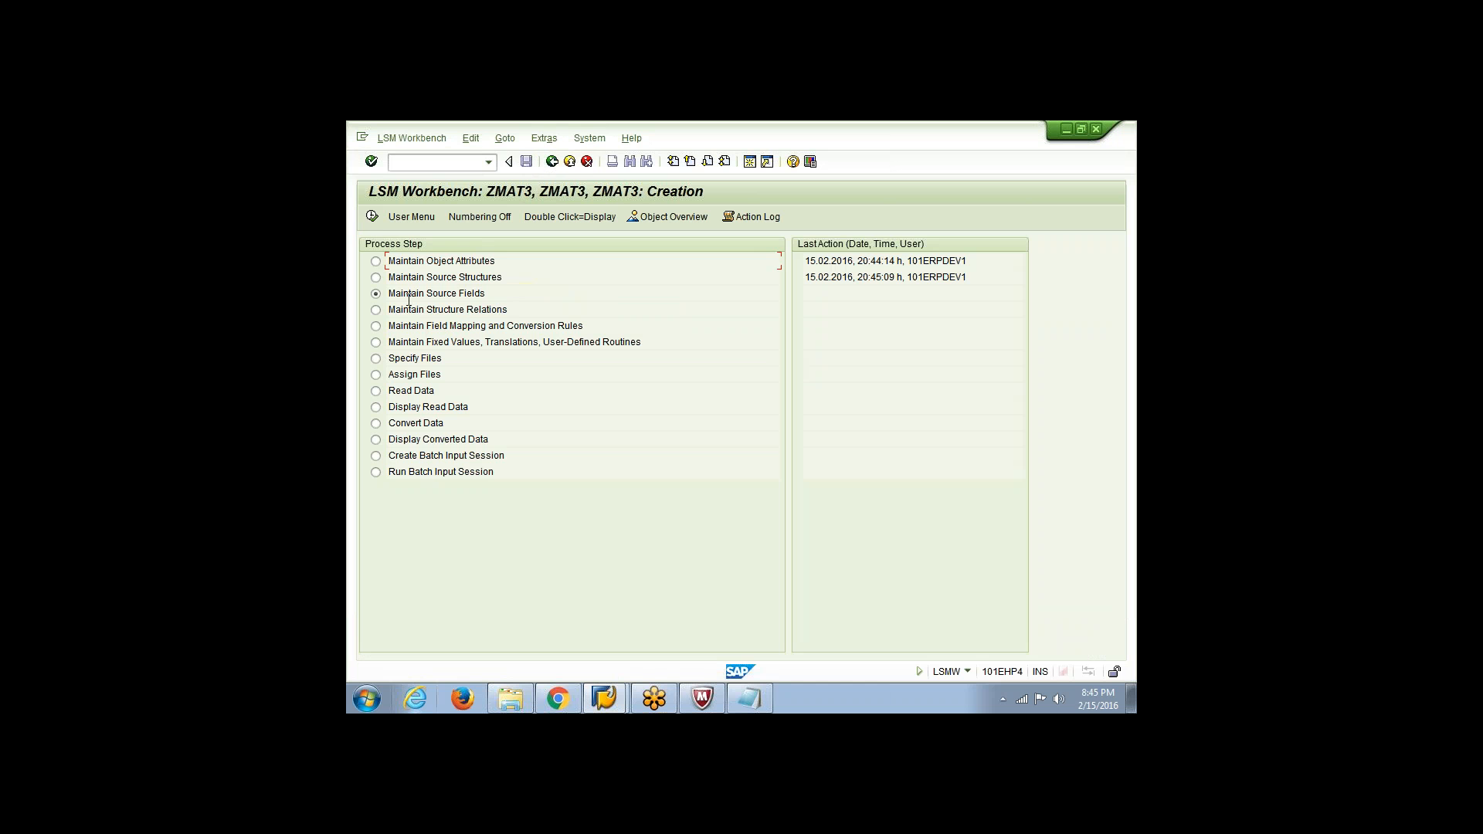
Import the source fields of structure ZMAT3 from the Mat_load file on Local Disk (D:), using the tab-separated text upload
{"action": "left_click", "coordinate": [372, 217]}
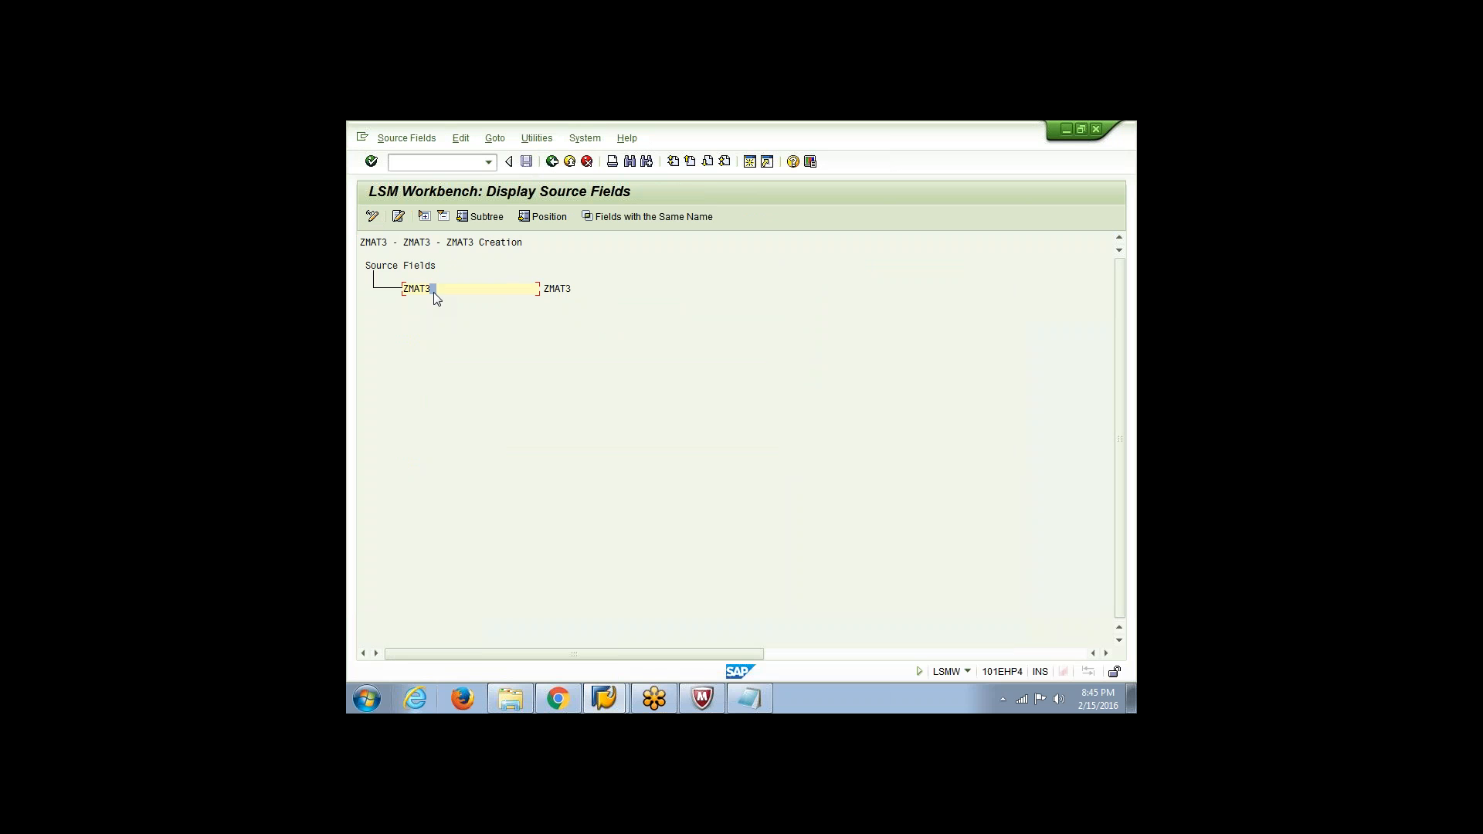
{"action": "left_click", "coordinate": [373, 217]}
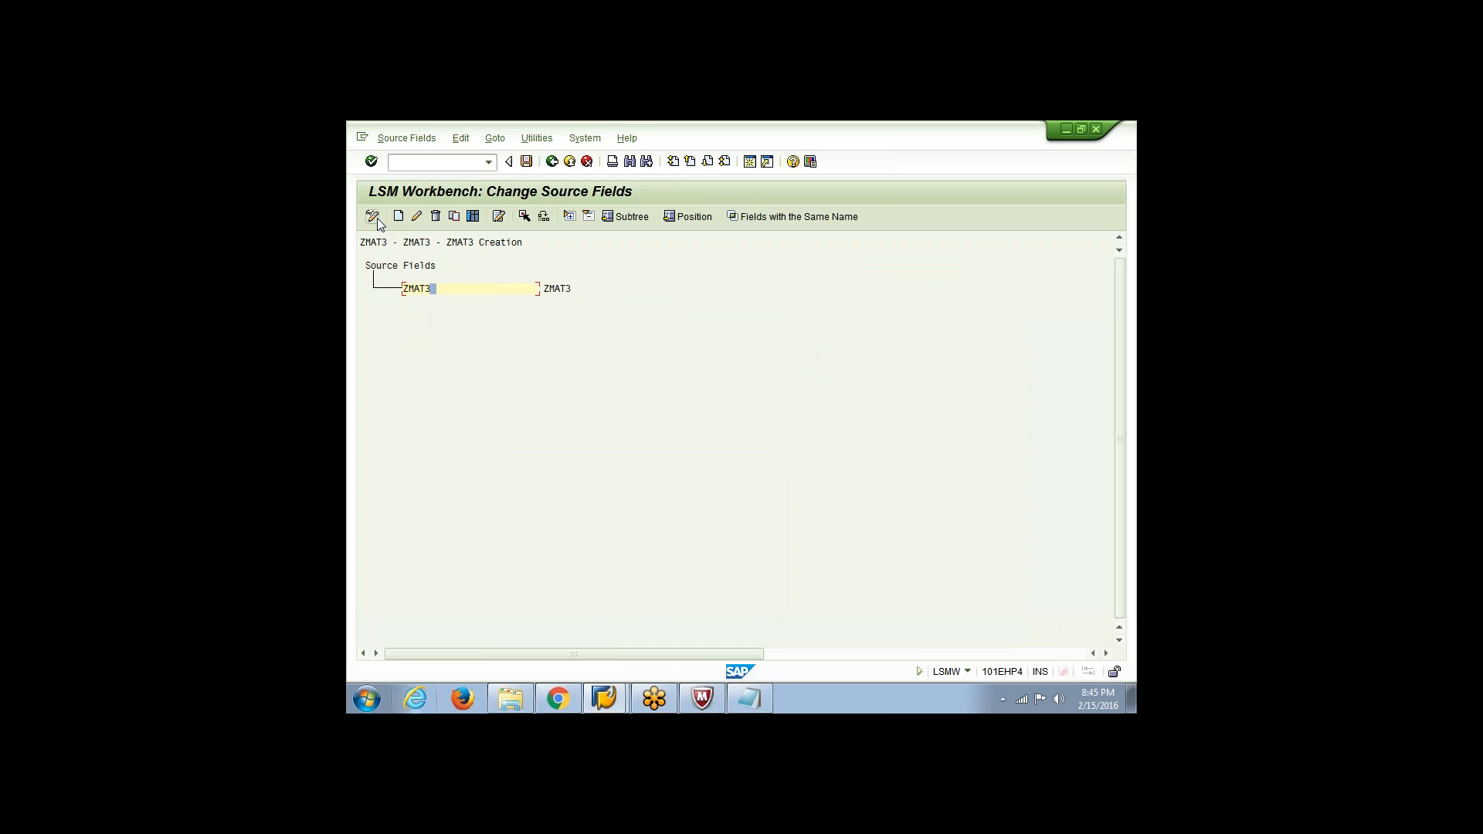
{"action": "left_click", "coordinate": [456, 218]}
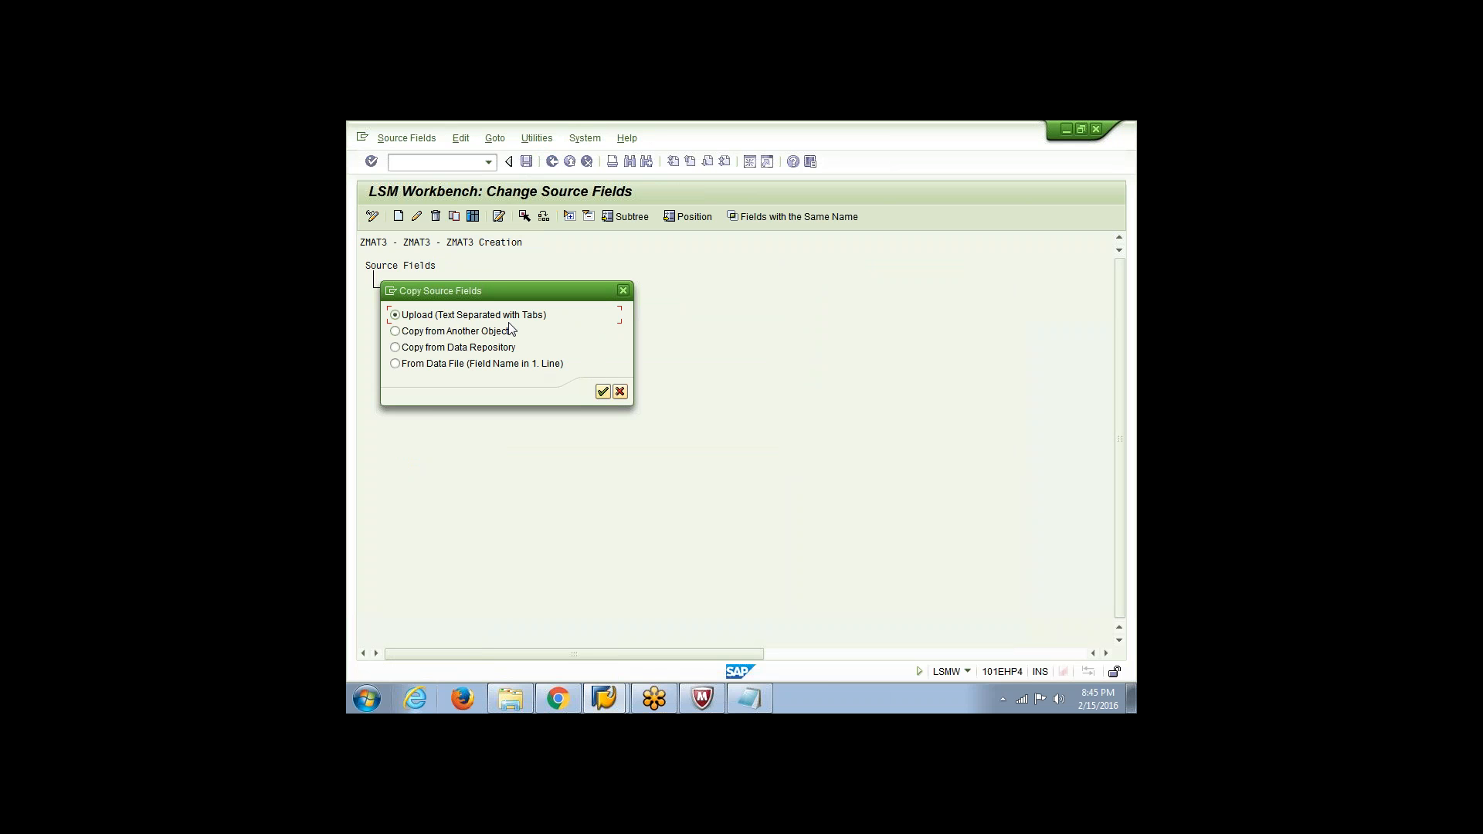
{"action": "left_click", "coordinate": [754, 709]}
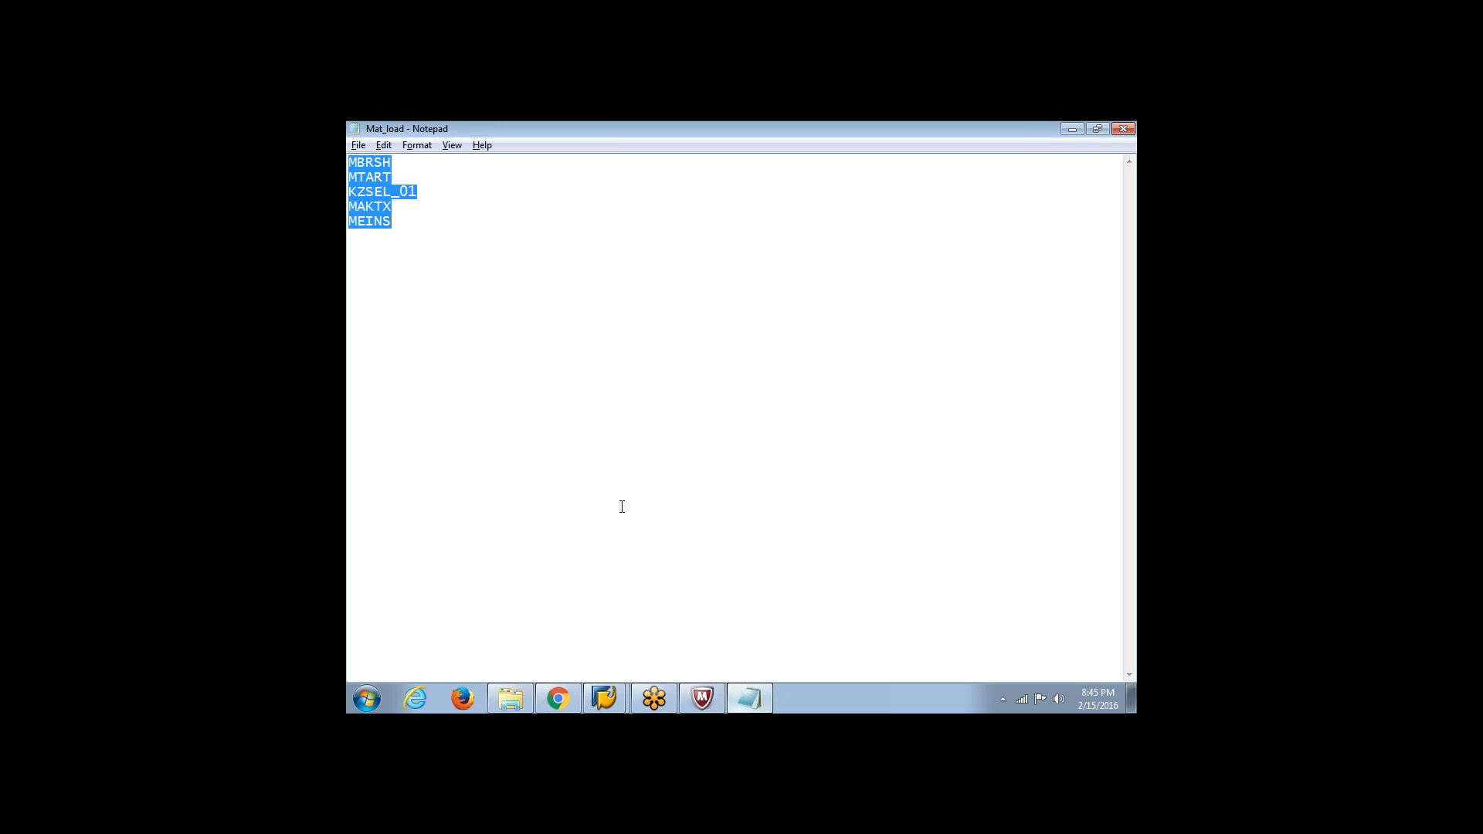
{"action": "left_click", "coordinate": [599, 692]}
{"action": "left_click", "coordinate": [594, 669]}
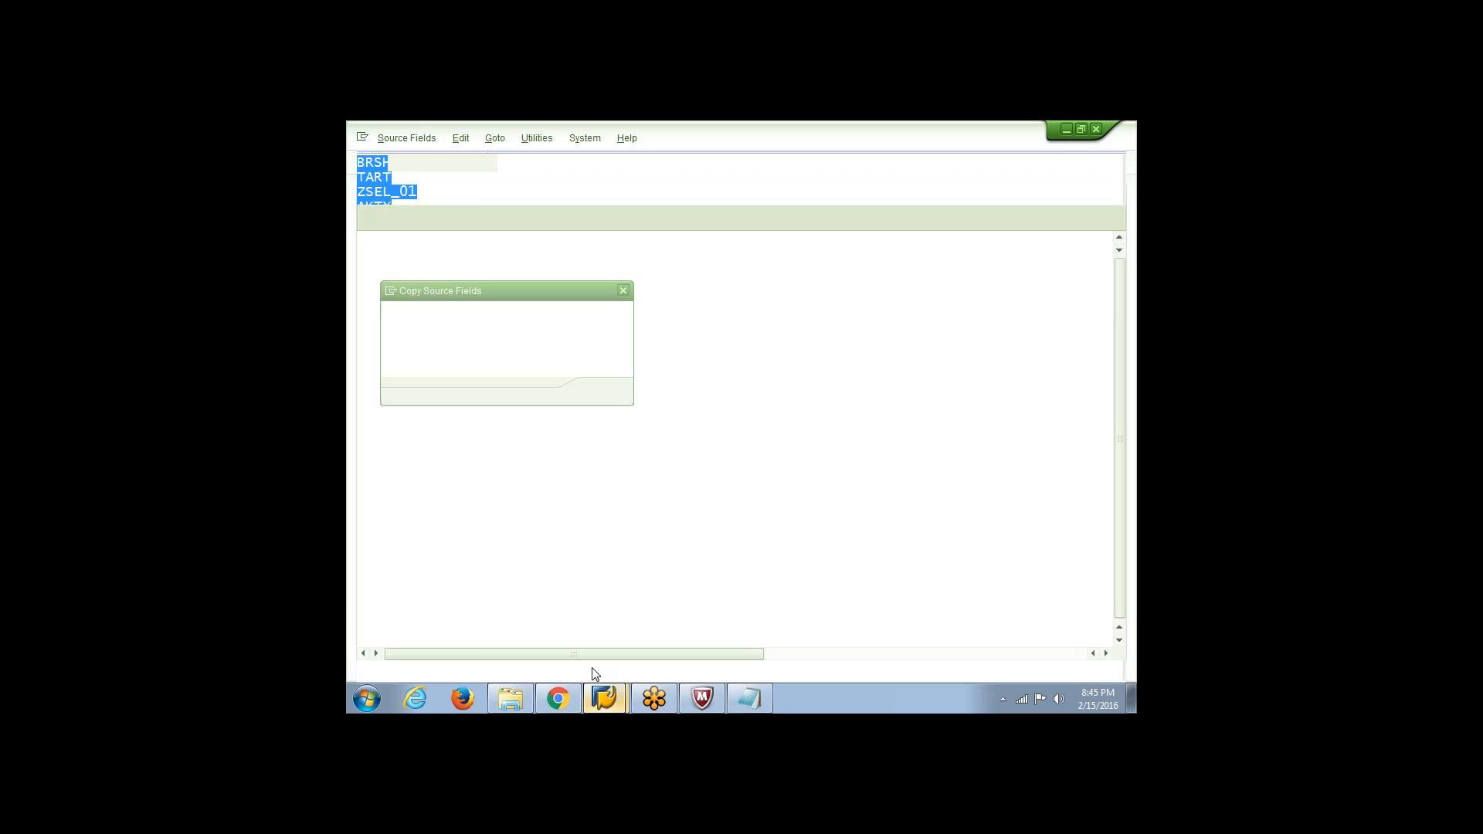
{"action": "left_click", "coordinate": [603, 393]}
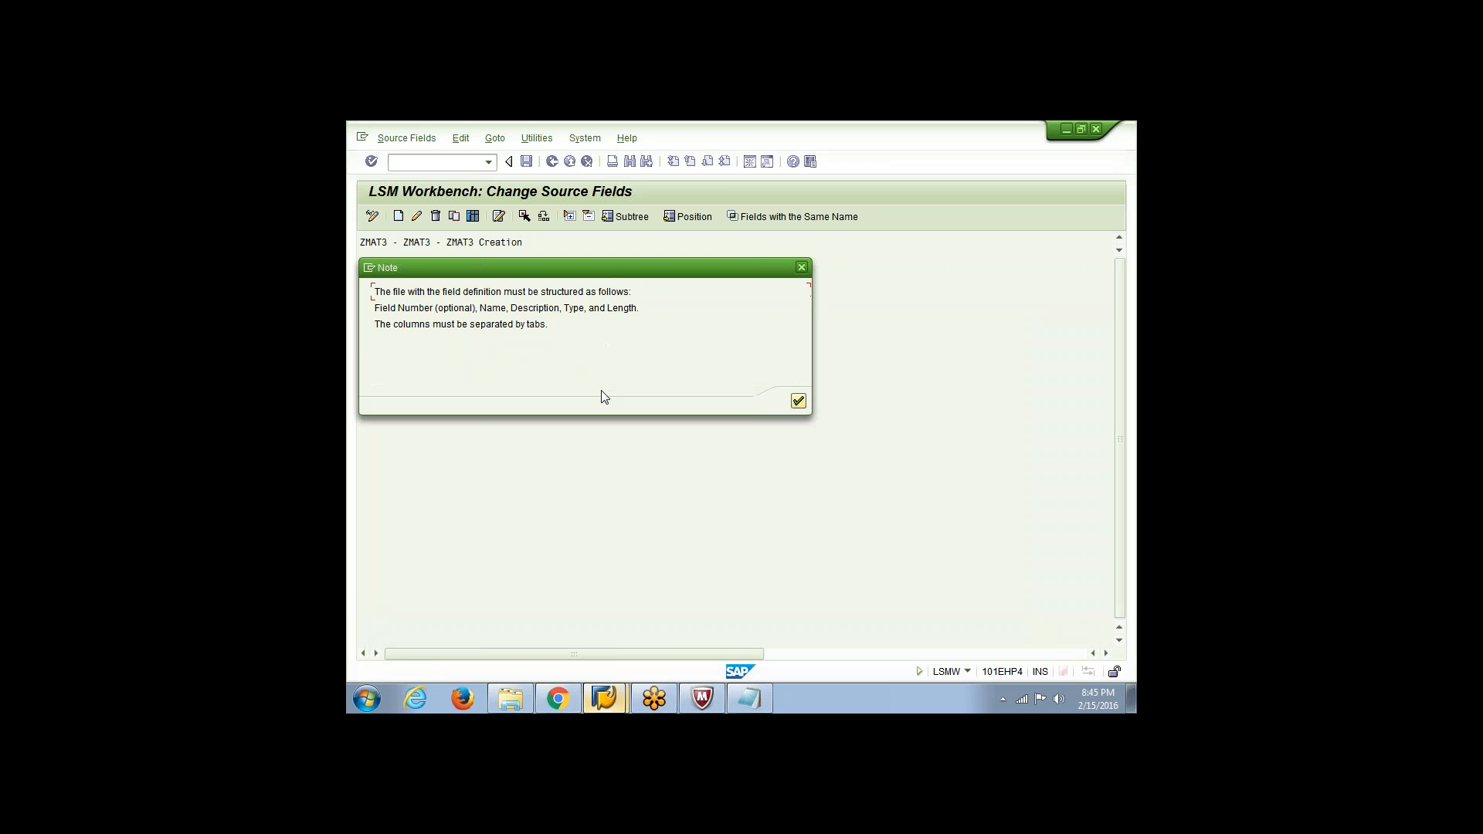
{"action": "left_click", "coordinate": [798, 400]}
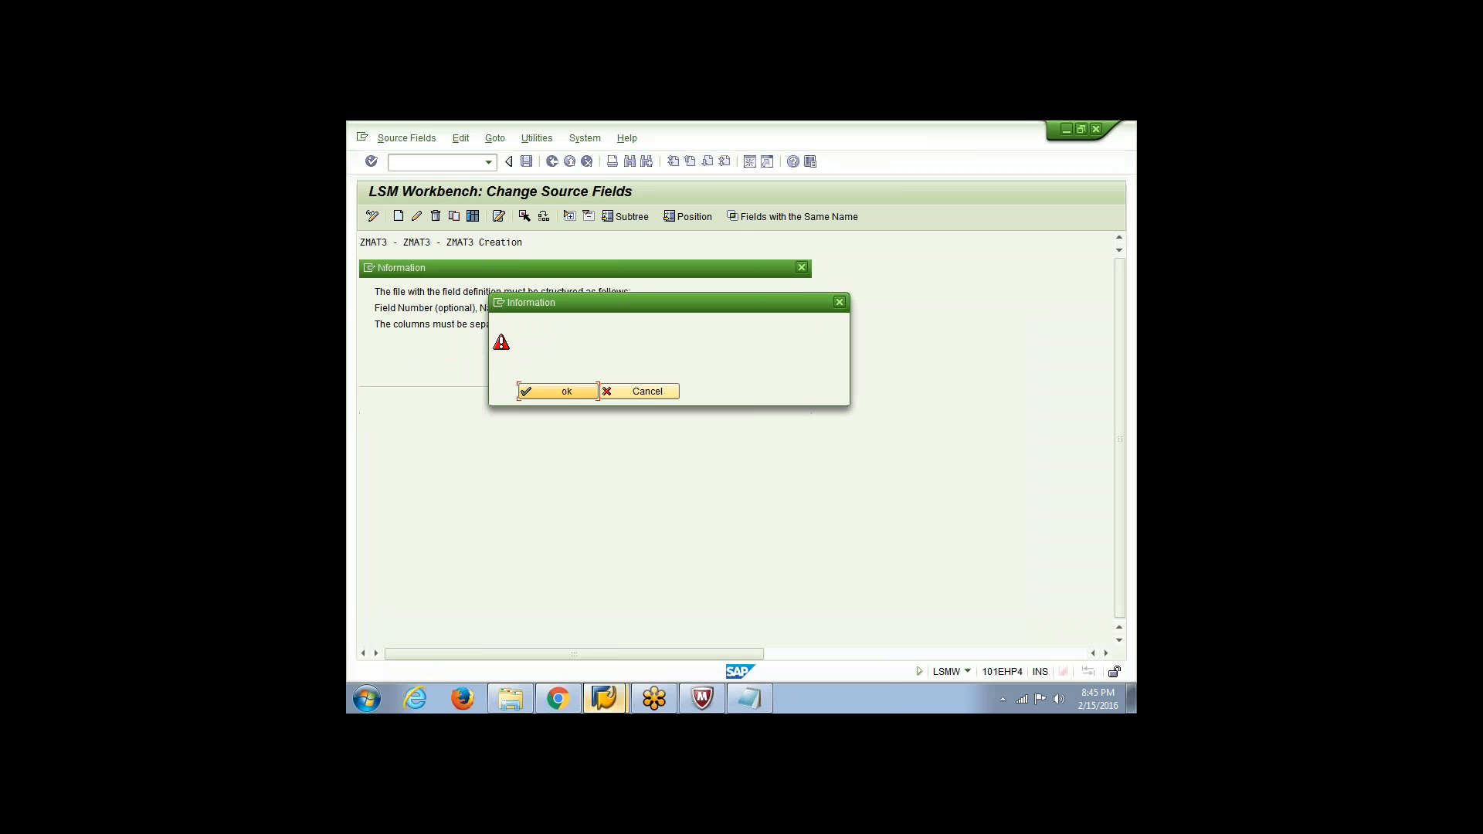
{"action": "left_click", "coordinate": [556, 389]}
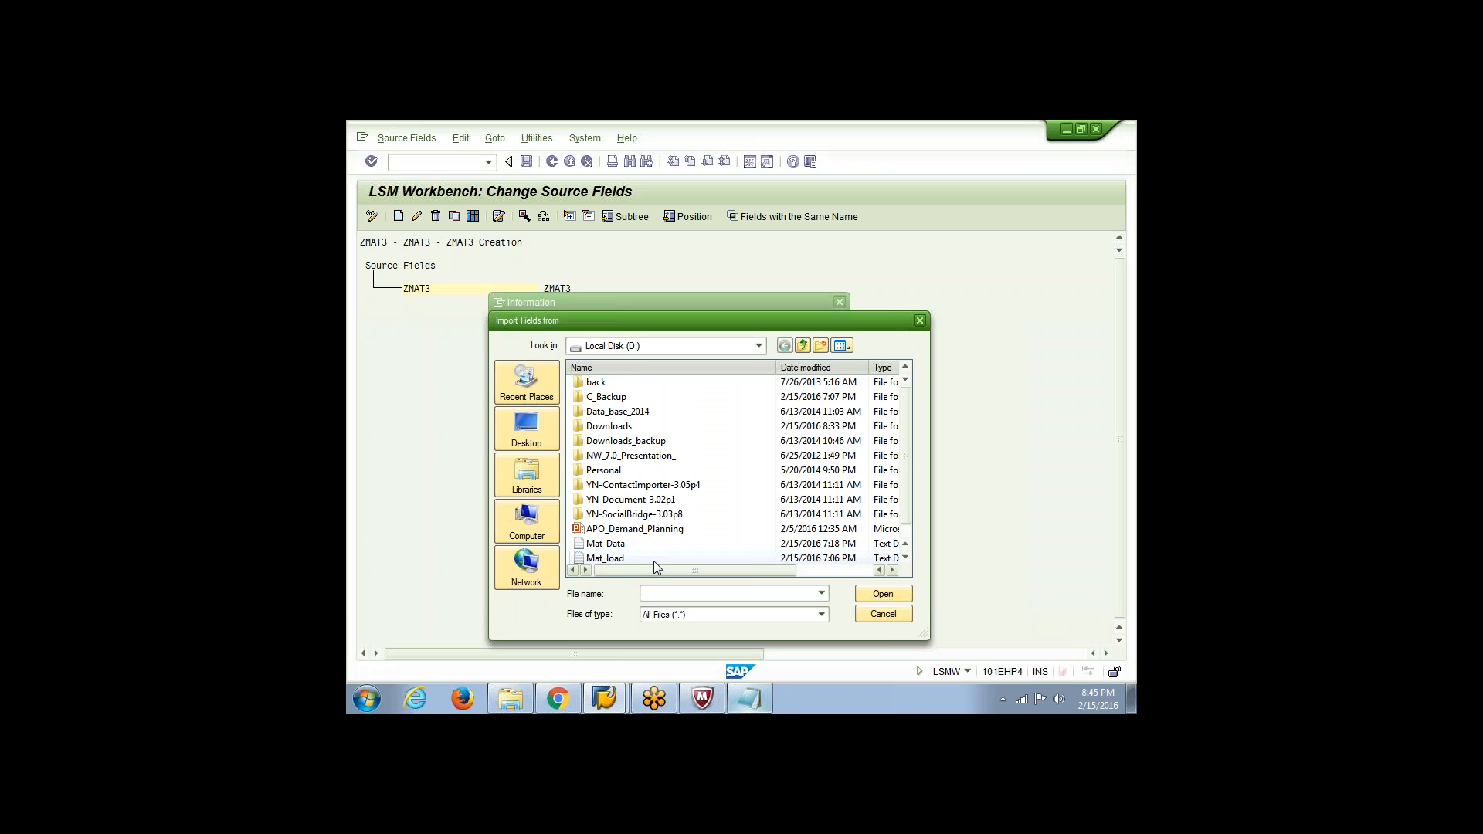
{"action": "double_click", "coordinate": [654, 558]}
{"action": "key", "text": "Return"}
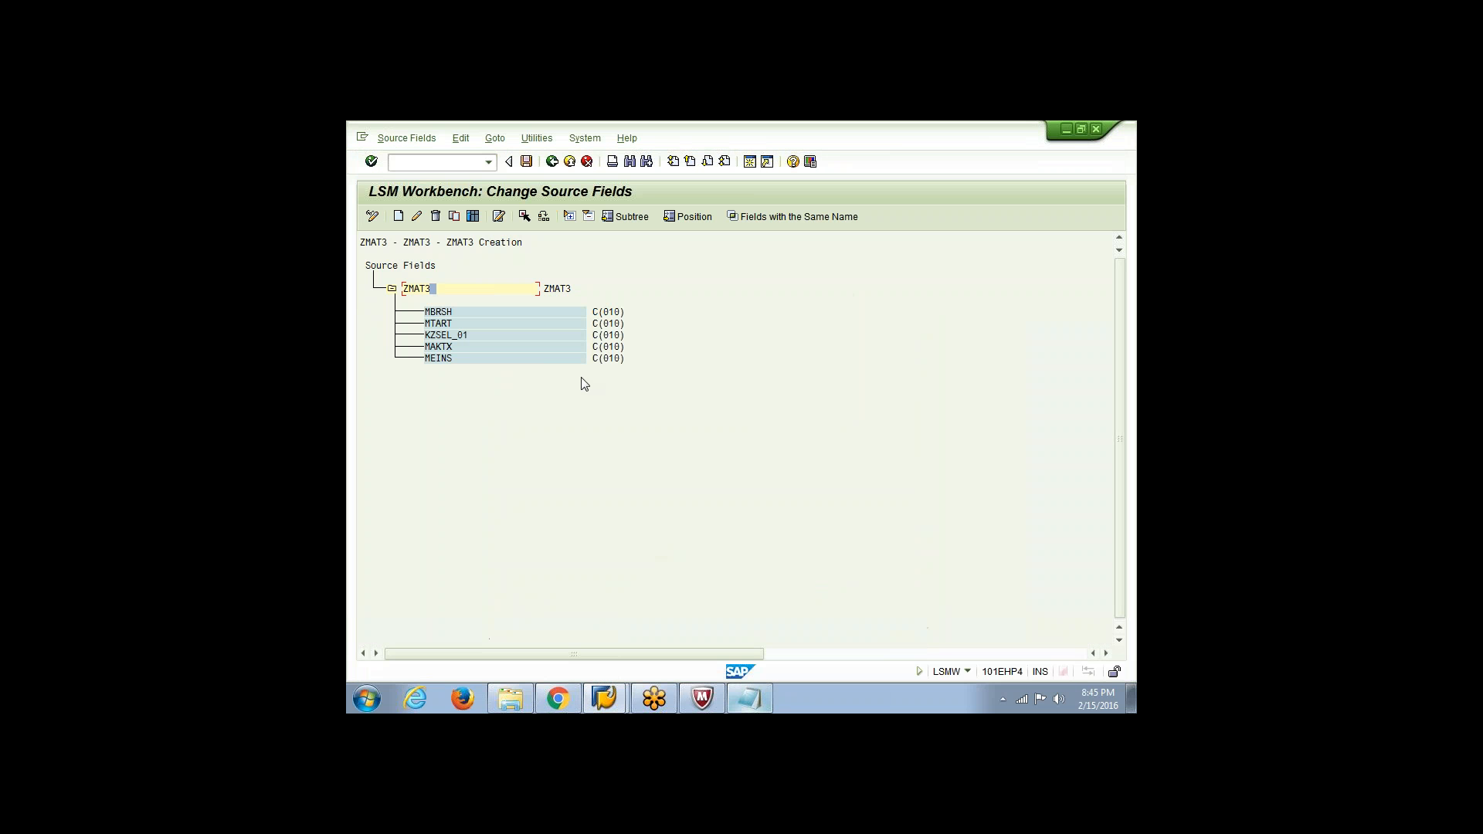
Check the imported source fields of ZMAT3 against the field list in the Mat_load file
{"action": "left_click", "coordinate": [491, 317]}
{"action": "left_click", "coordinate": [749, 698]}
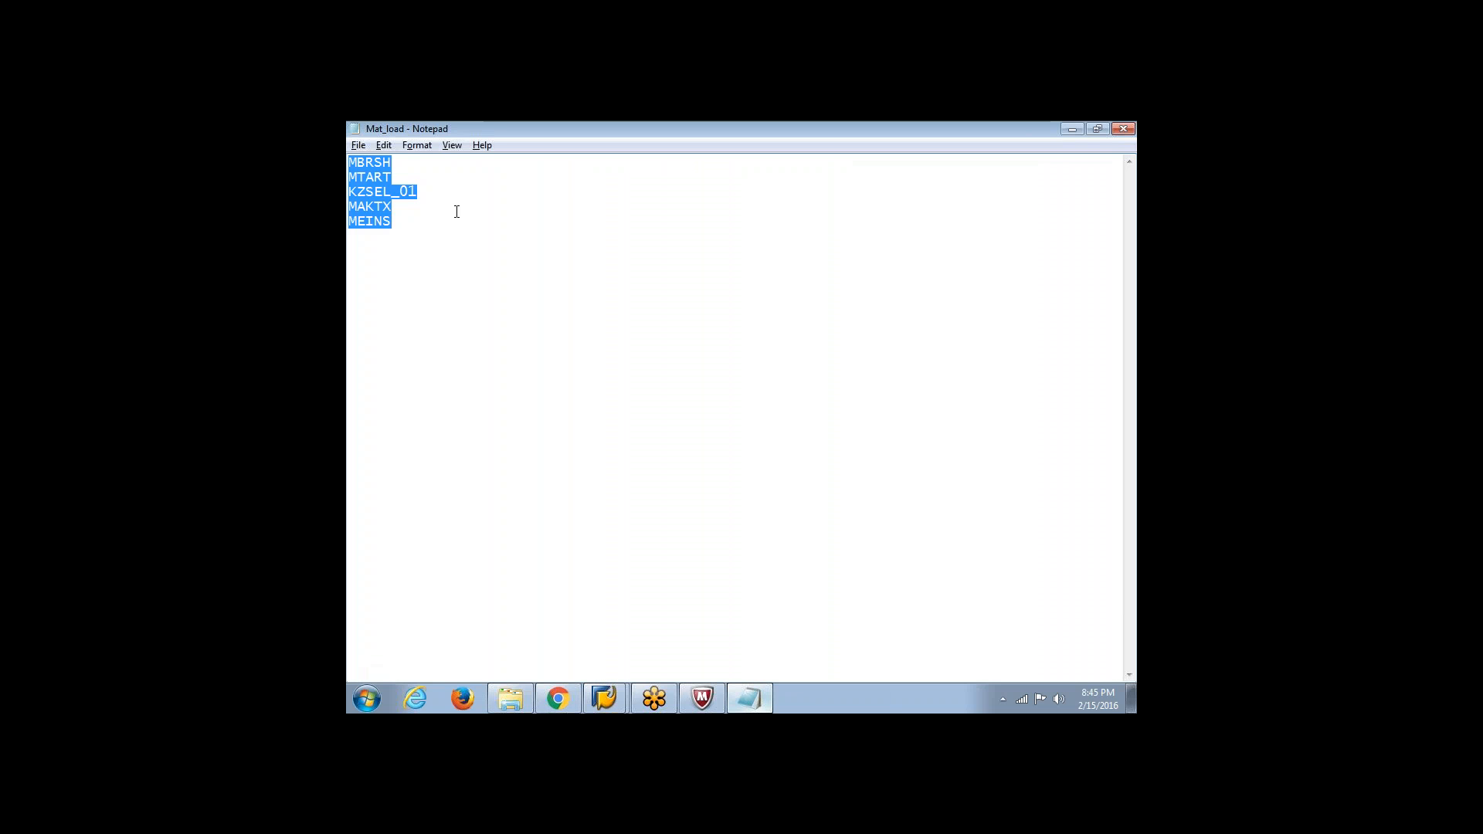
{"action": "left_click", "coordinate": [419, 181]}
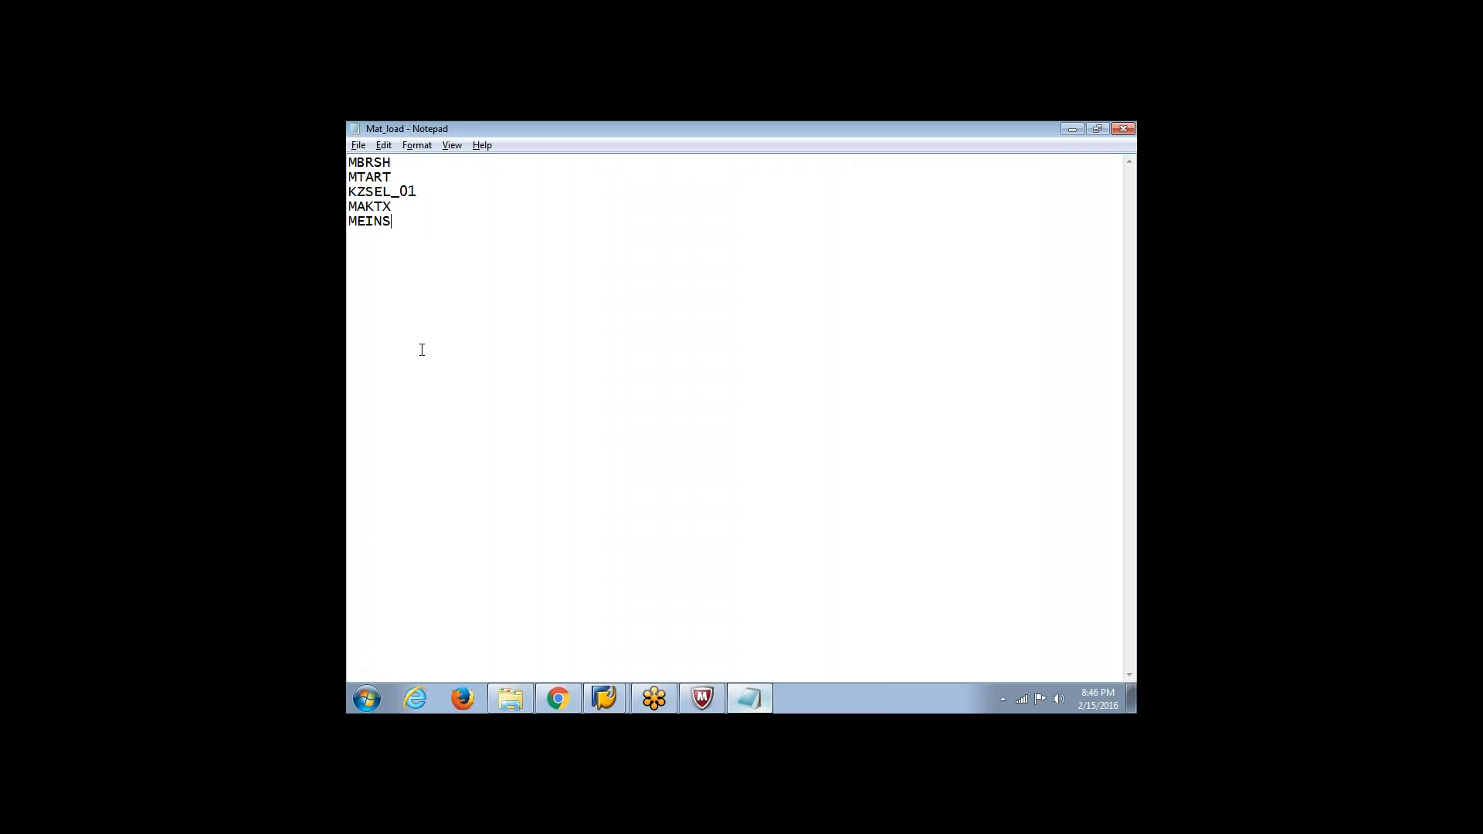
{"action": "key", "text": "alt+Tab"}
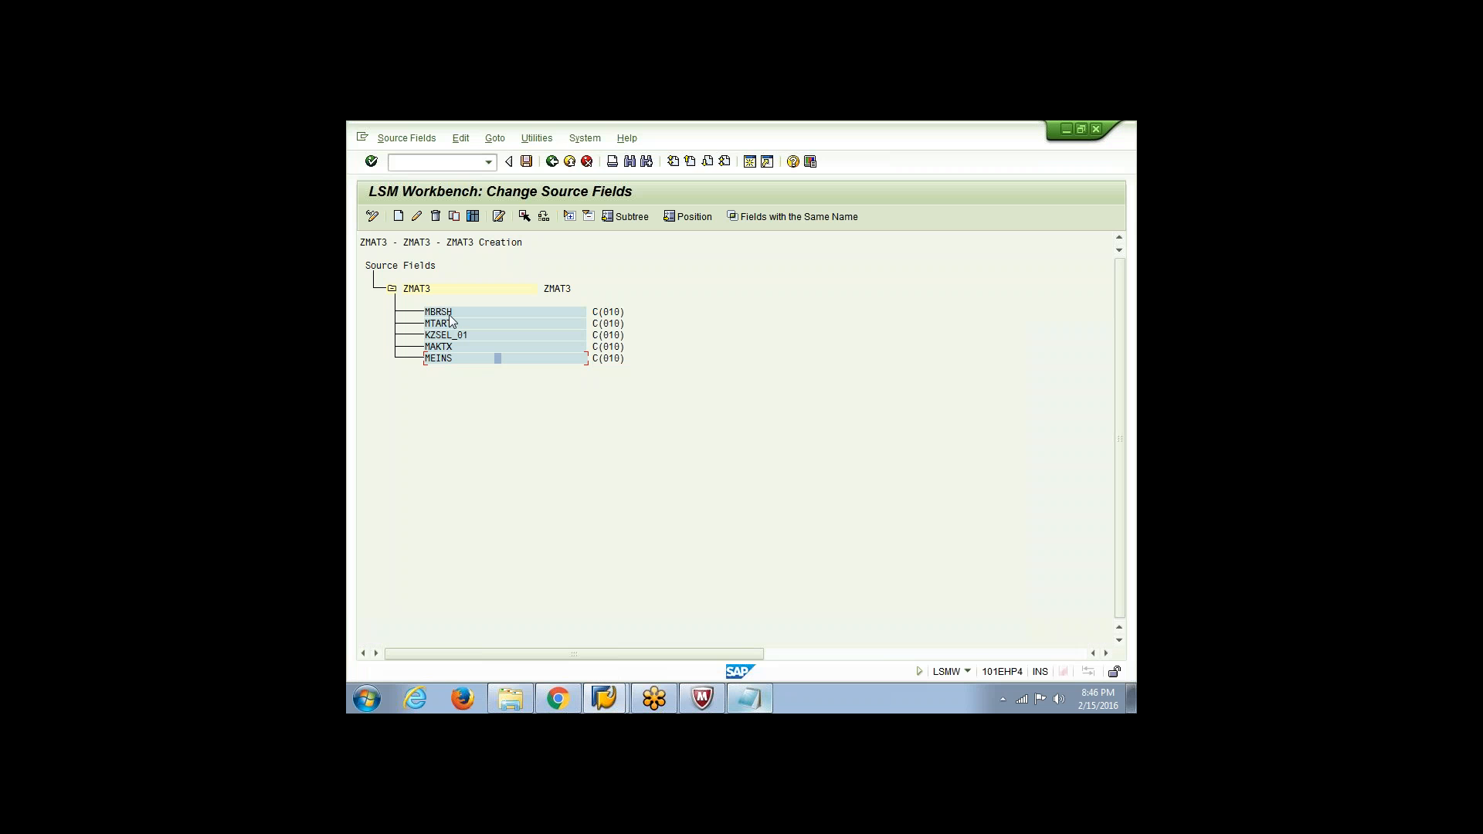
Open the structure relations of ZMAT3 in change mode, save the MM01 to ZMAT3 relation, and return to the process steps
{"action": "left_click", "coordinate": [552, 162]}
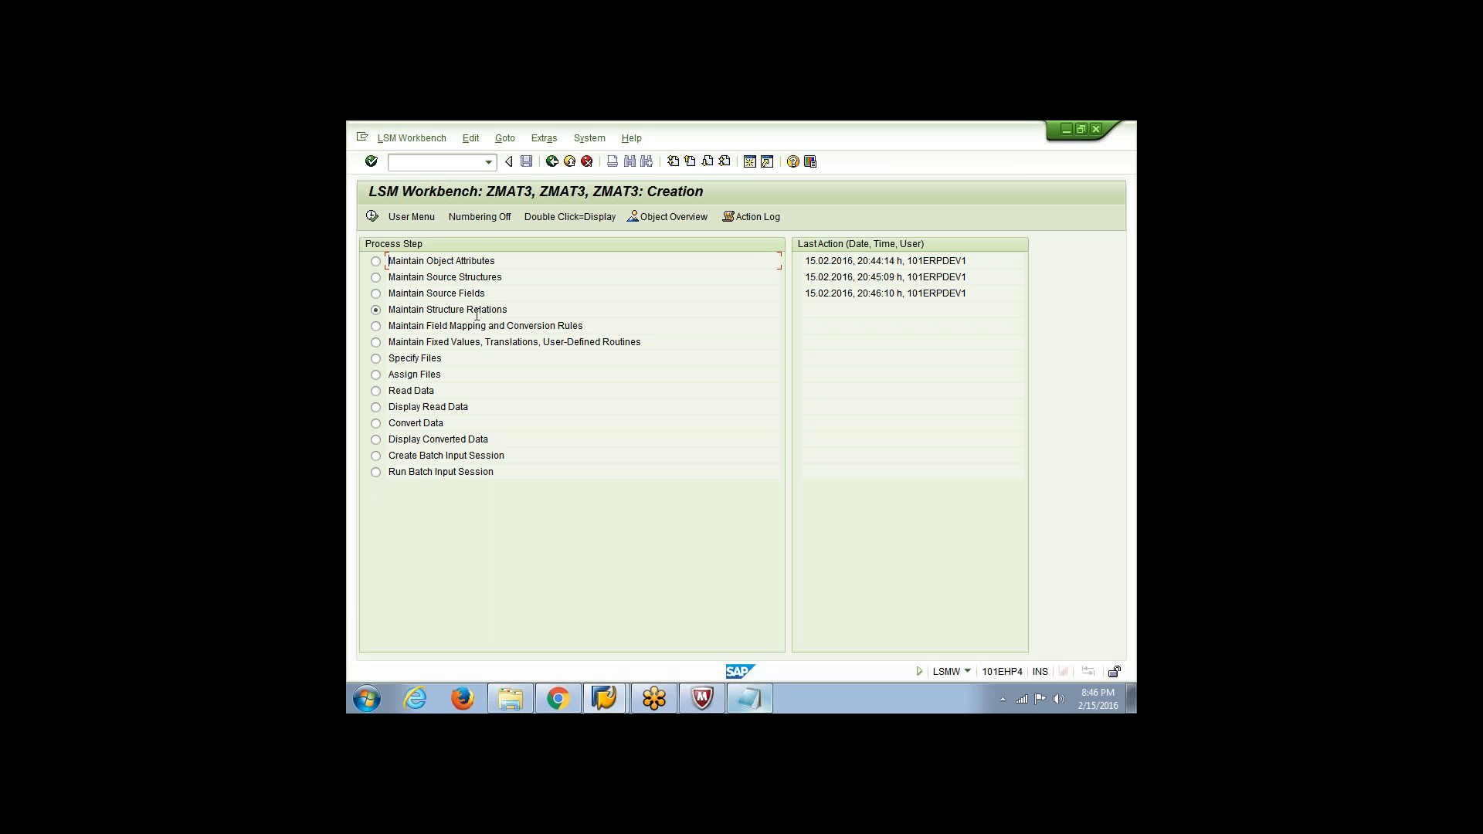
{"action": "left_click", "coordinate": [372, 217]}
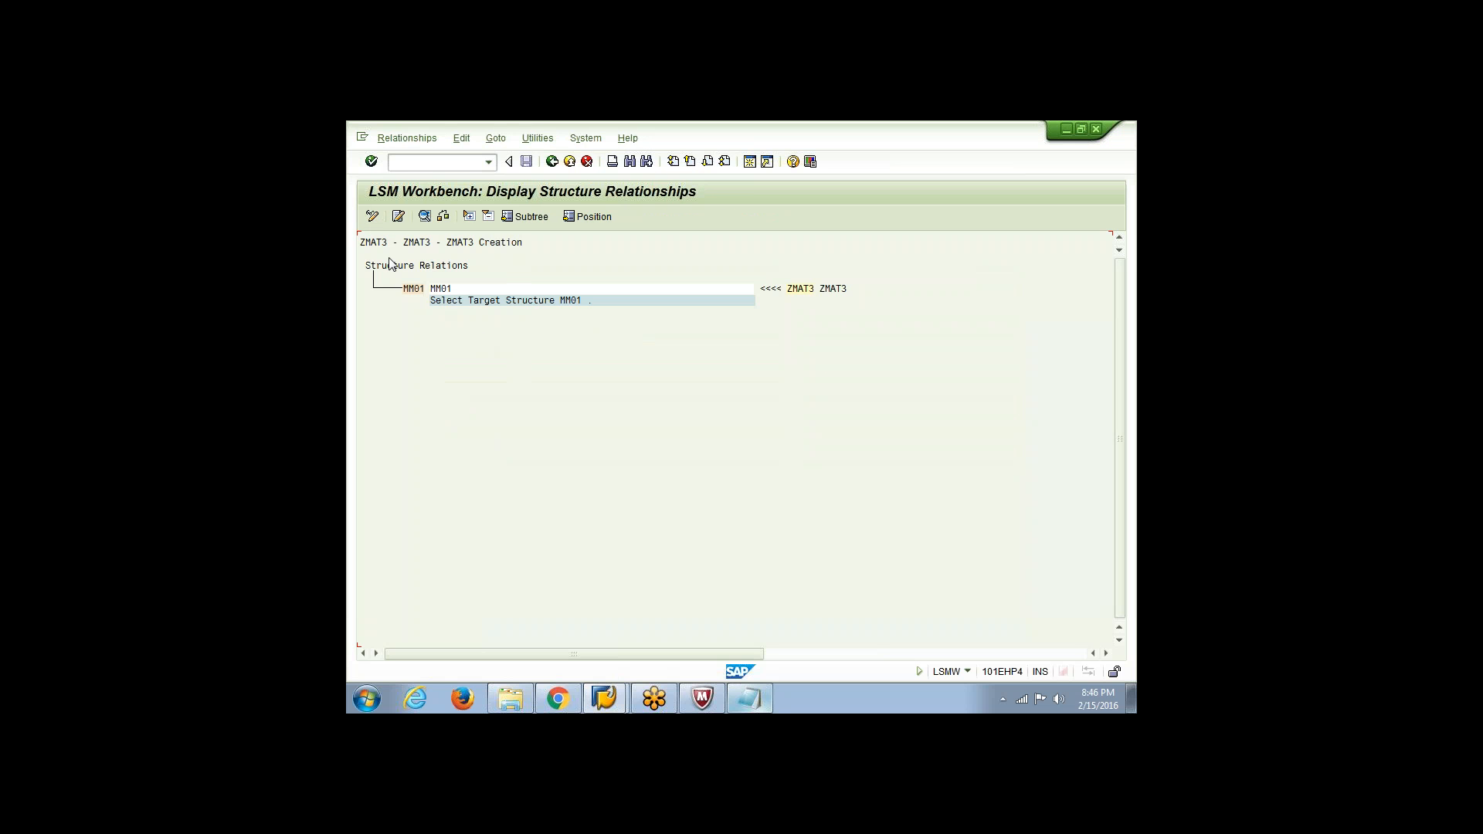
{"action": "left_click", "coordinate": [372, 217]}
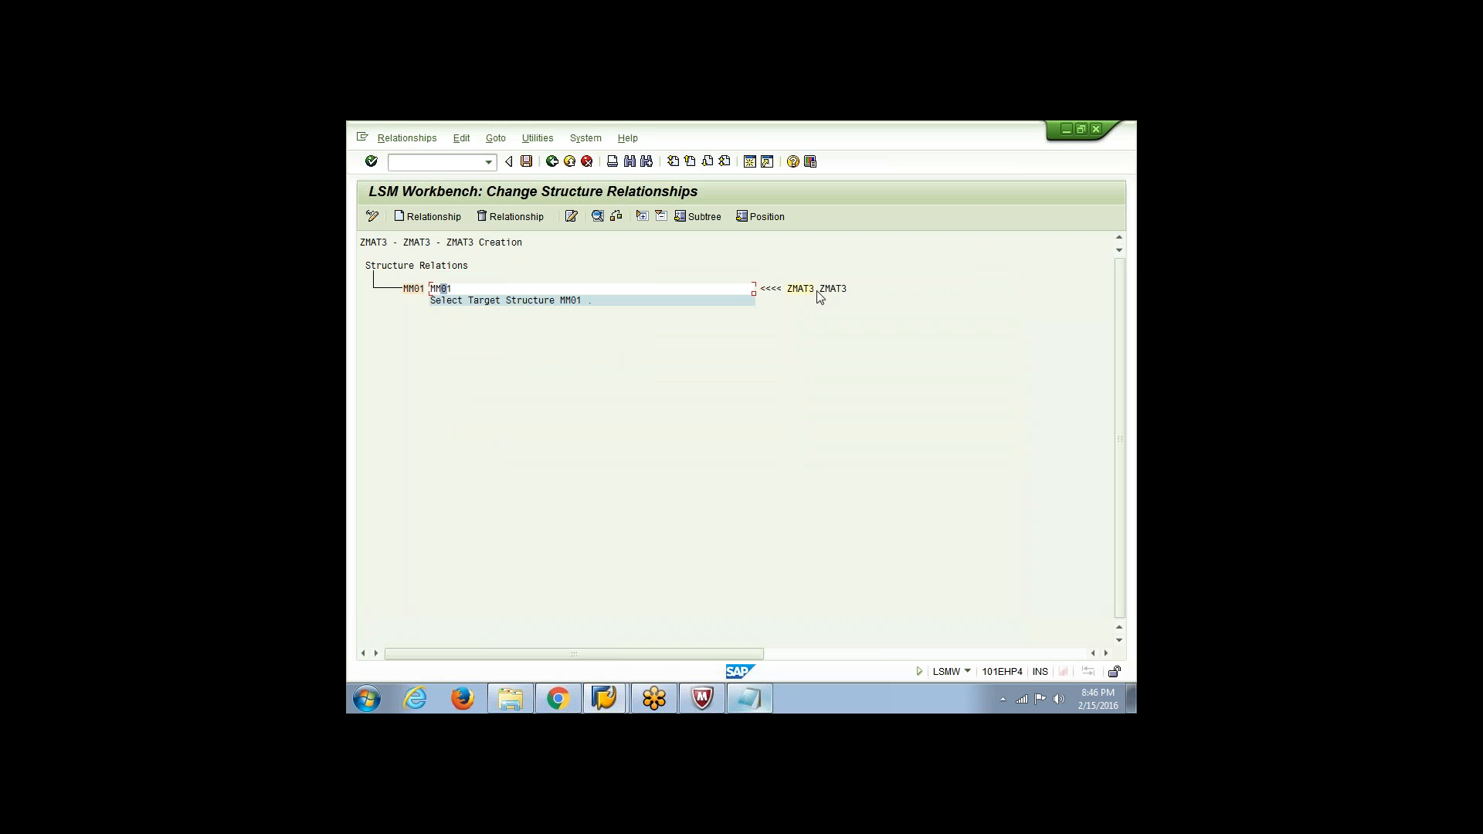
{"action": "left_click", "coordinate": [538, 138]}
{"action": "left_click", "coordinate": [472, 141]}
{"action": "left_click", "coordinate": [472, 410]}
{"action": "left_click", "coordinate": [410, 291]}
{"action": "left_click", "coordinate": [526, 161]}
{"action": "left_click", "coordinate": [552, 161]}
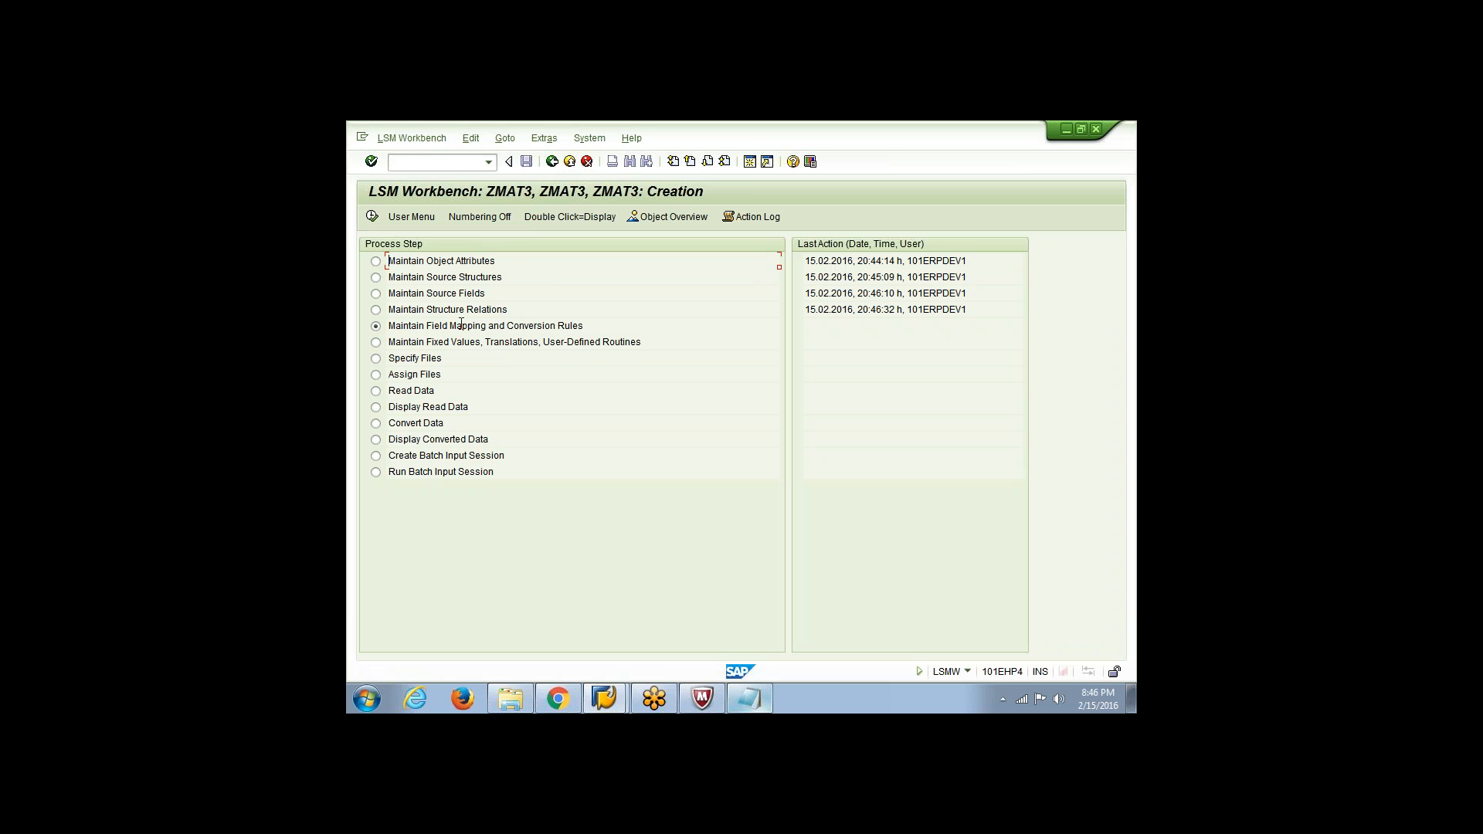
Open field mapping and conversion rules in change mode and start auto field mapping for all target fields, matching same names with confirmation
{"action": "left_click", "coordinate": [371, 217]}
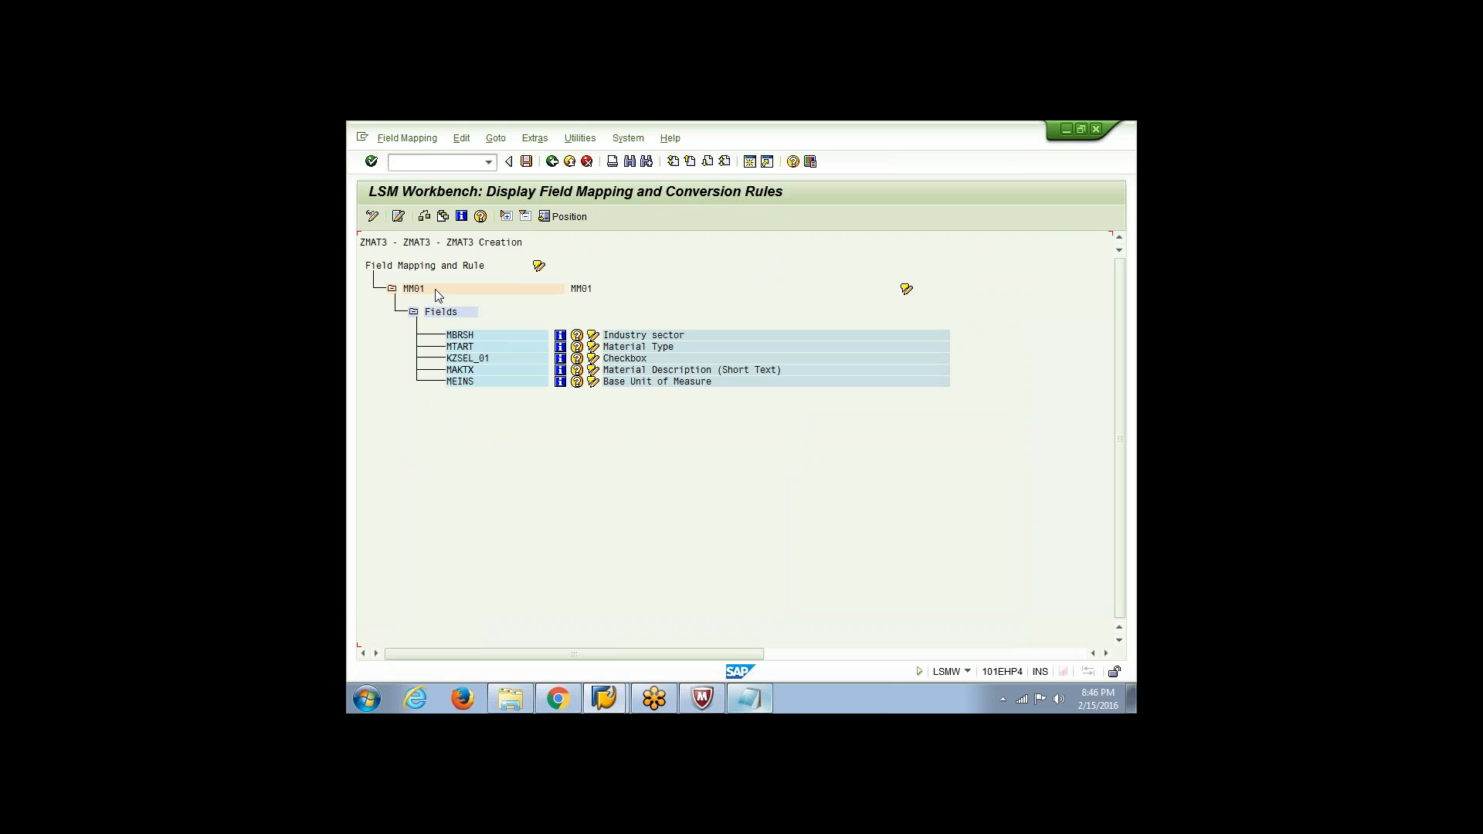
{"action": "left_click", "coordinate": [372, 220]}
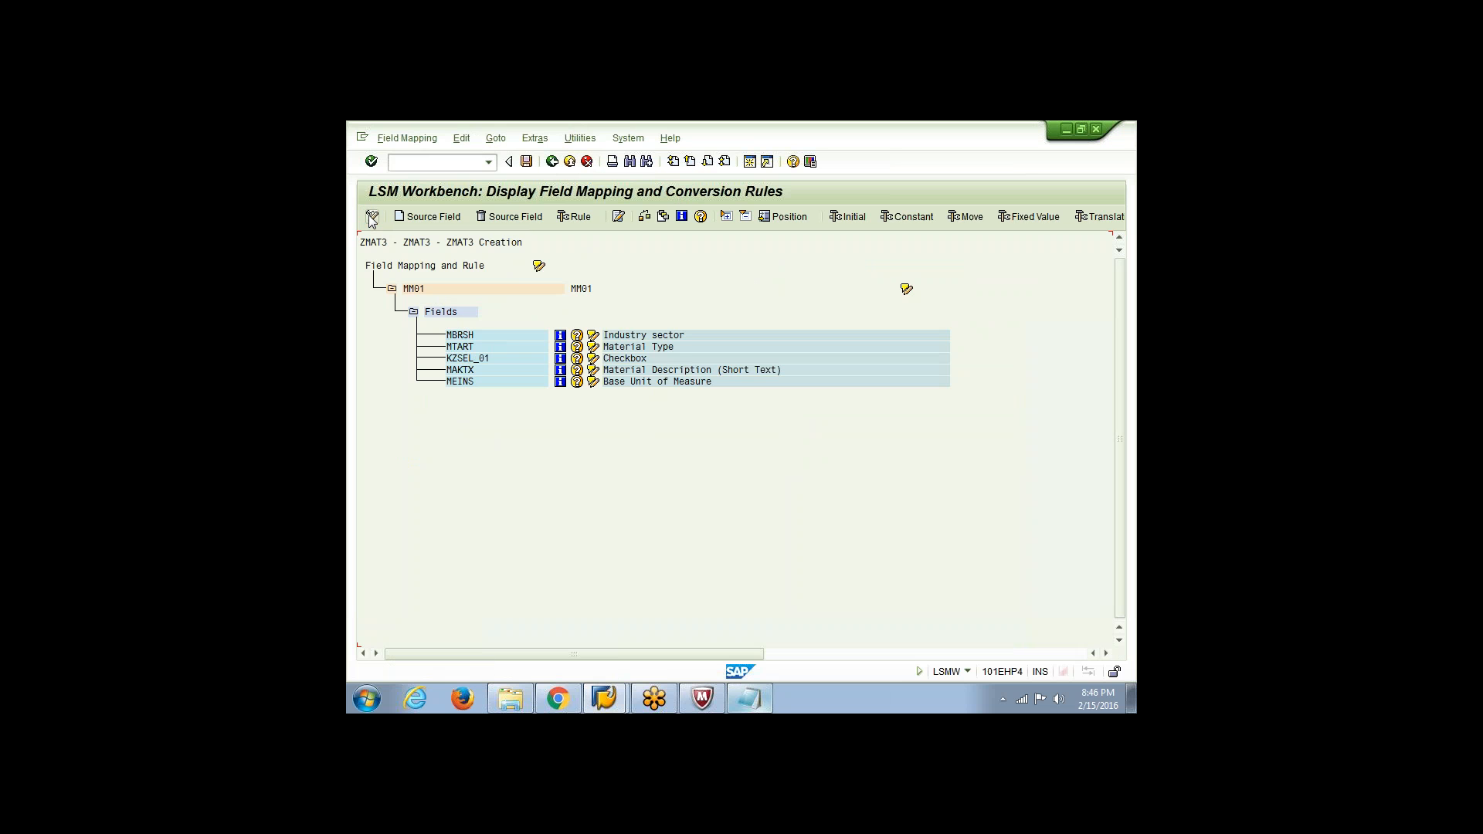
{"action": "left_click", "coordinate": [541, 139]}
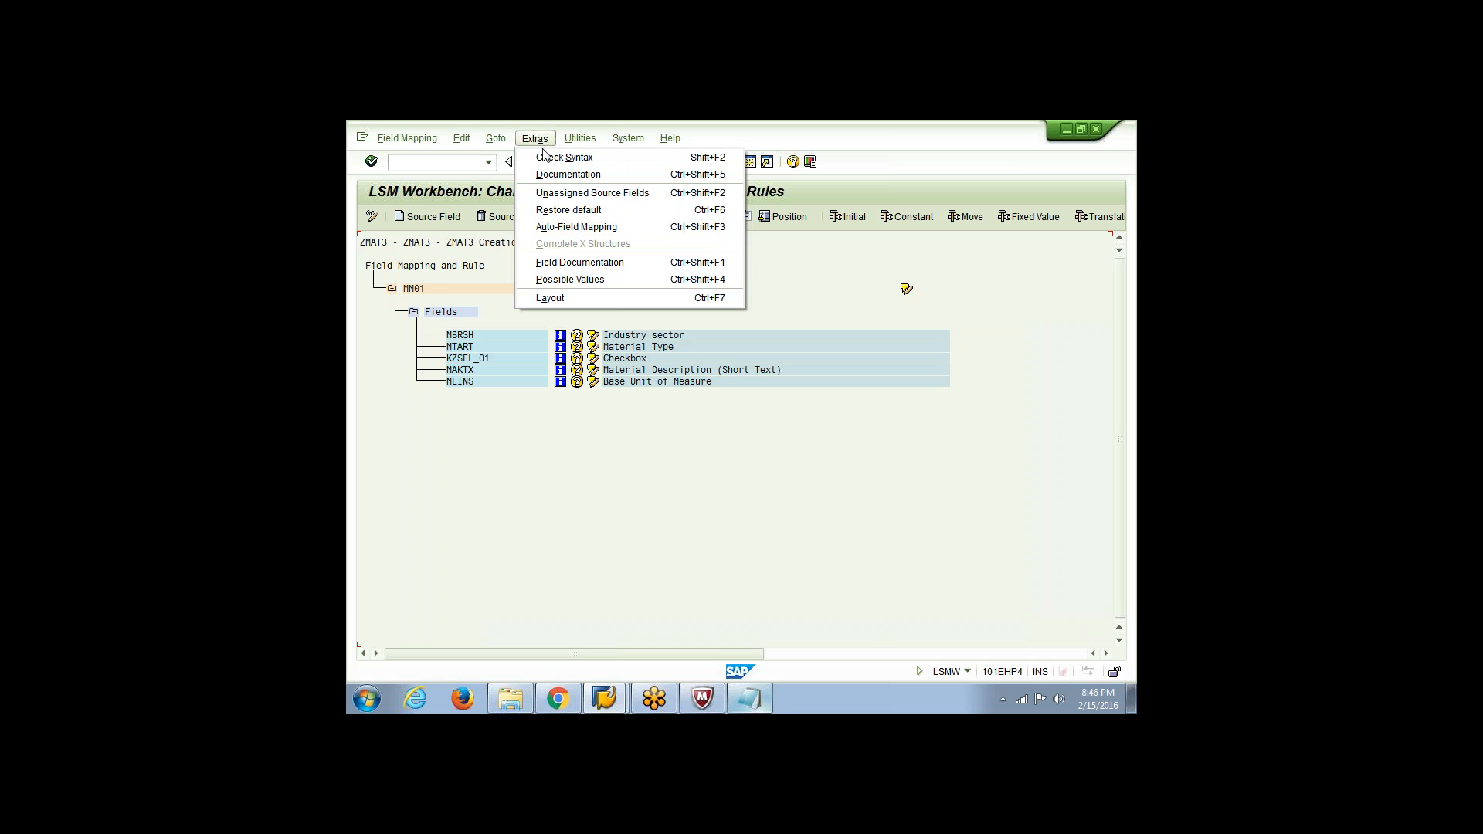
{"action": "left_click", "coordinate": [567, 228]}
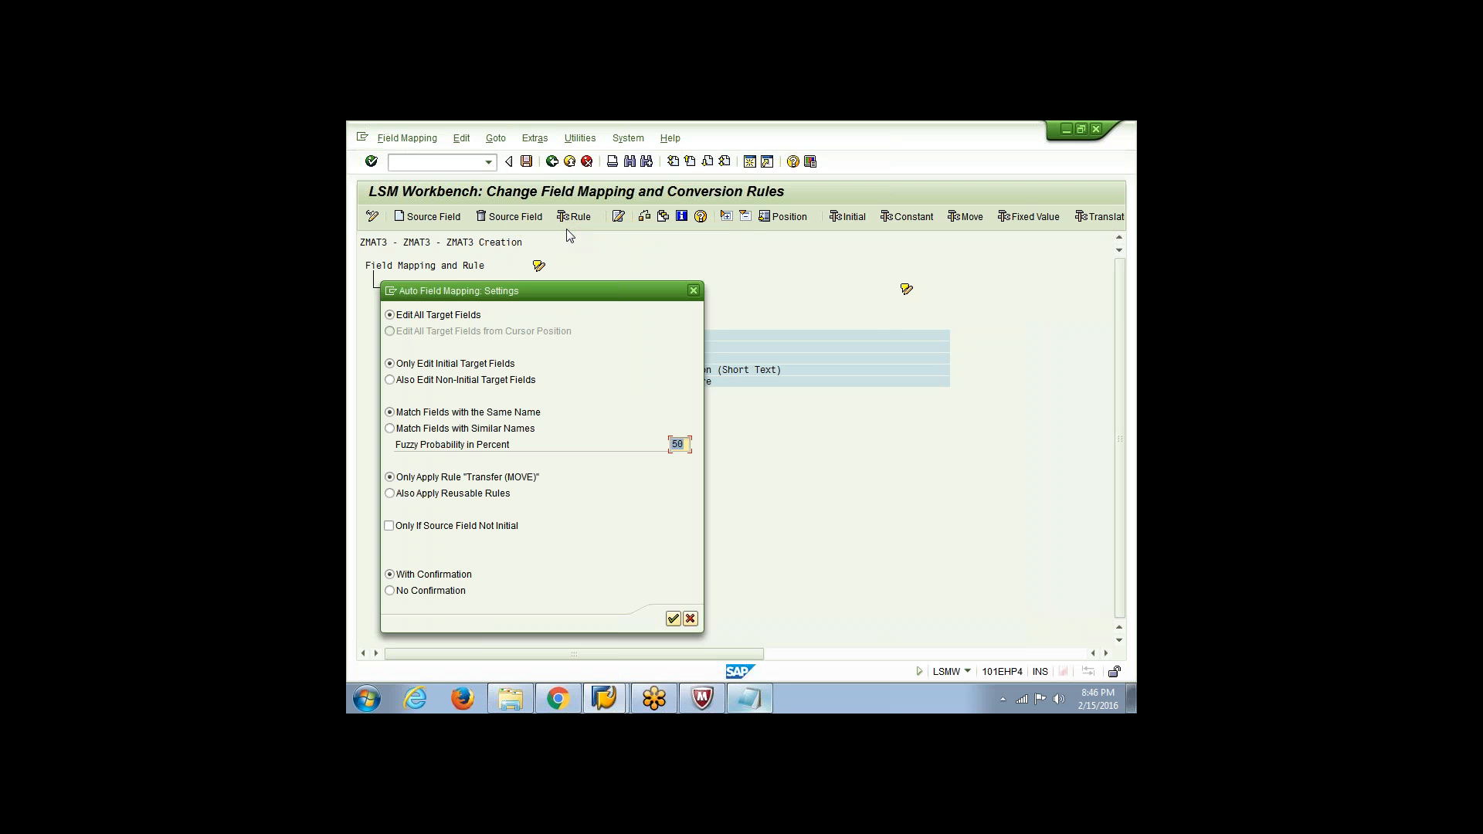
{"action": "left_click_drag", "start_coordinate": [522, 297], "coordinate": [937, 221]}
{"action": "left_click_drag", "start_coordinate": [942, 205], "coordinate": [847, 220]}
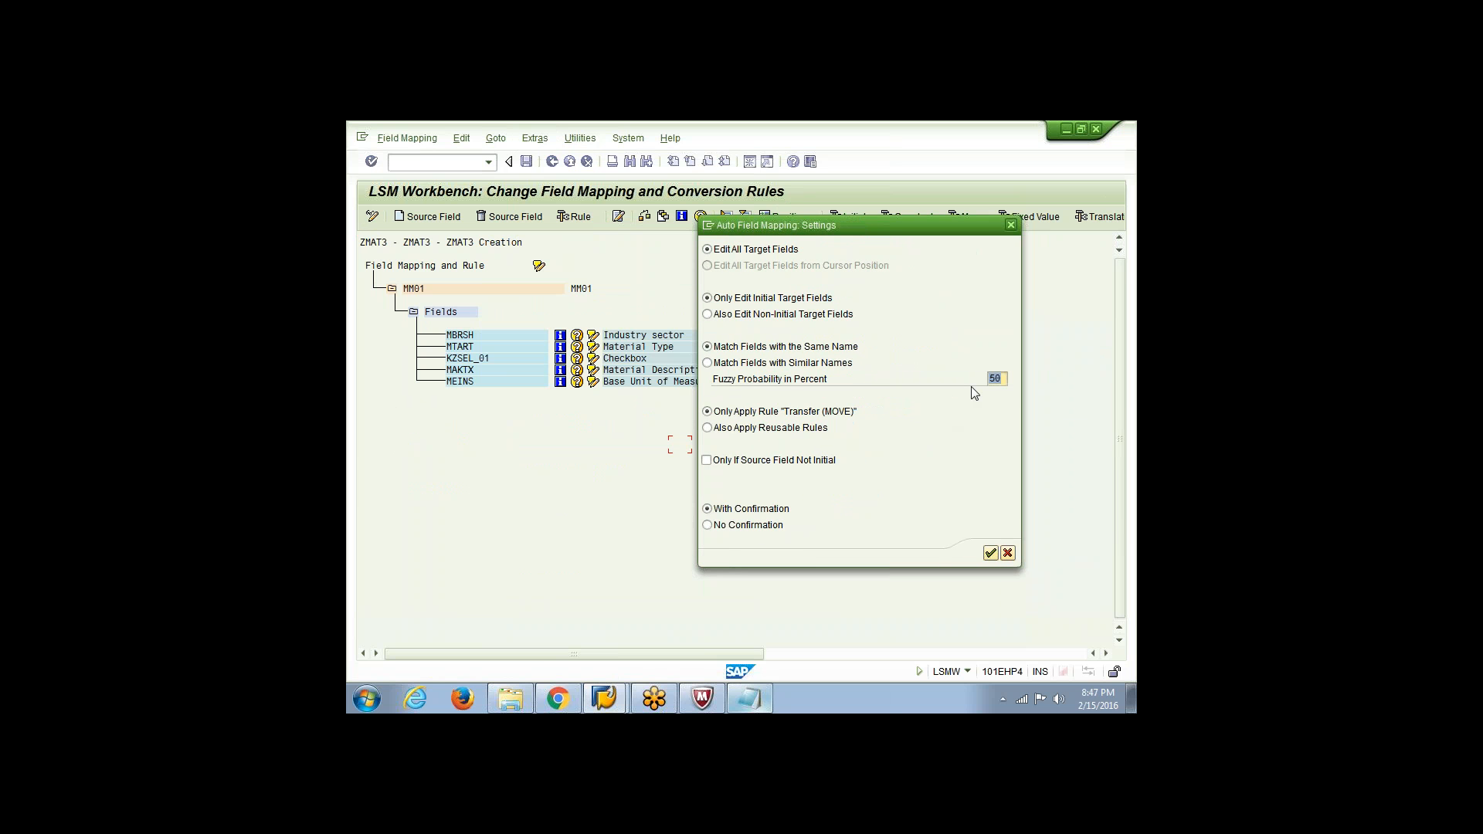
{"action": "key", "text": "Return"}
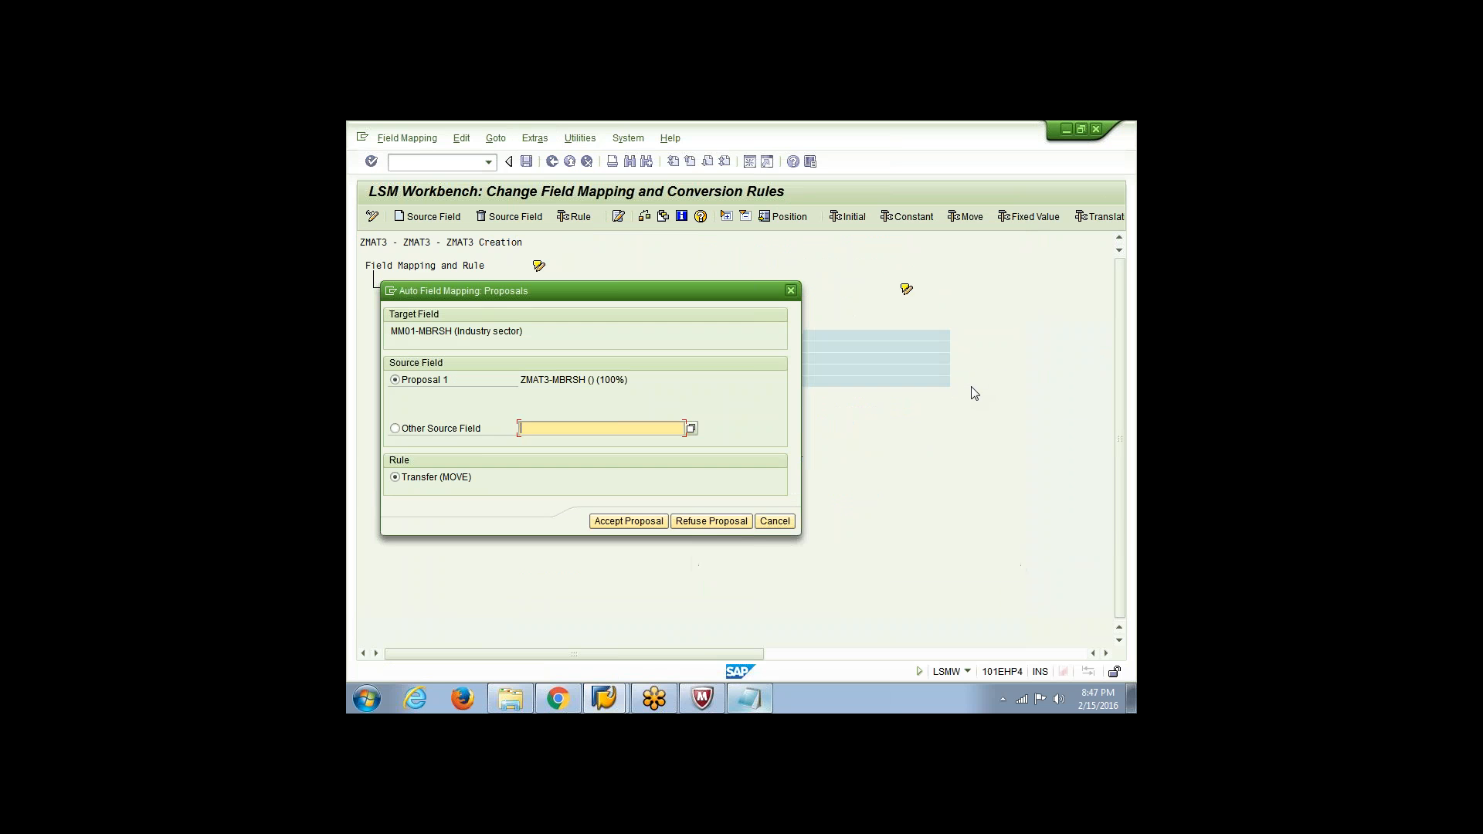
Accept the Transfer (MOVE) proposals for MBRSH, MTART, KZSEL_01, MAKTX and MEINS, save the mapping, and return to the process steps
{"action": "left_click_drag", "start_coordinate": [743, 297], "coordinate": [957, 270]}
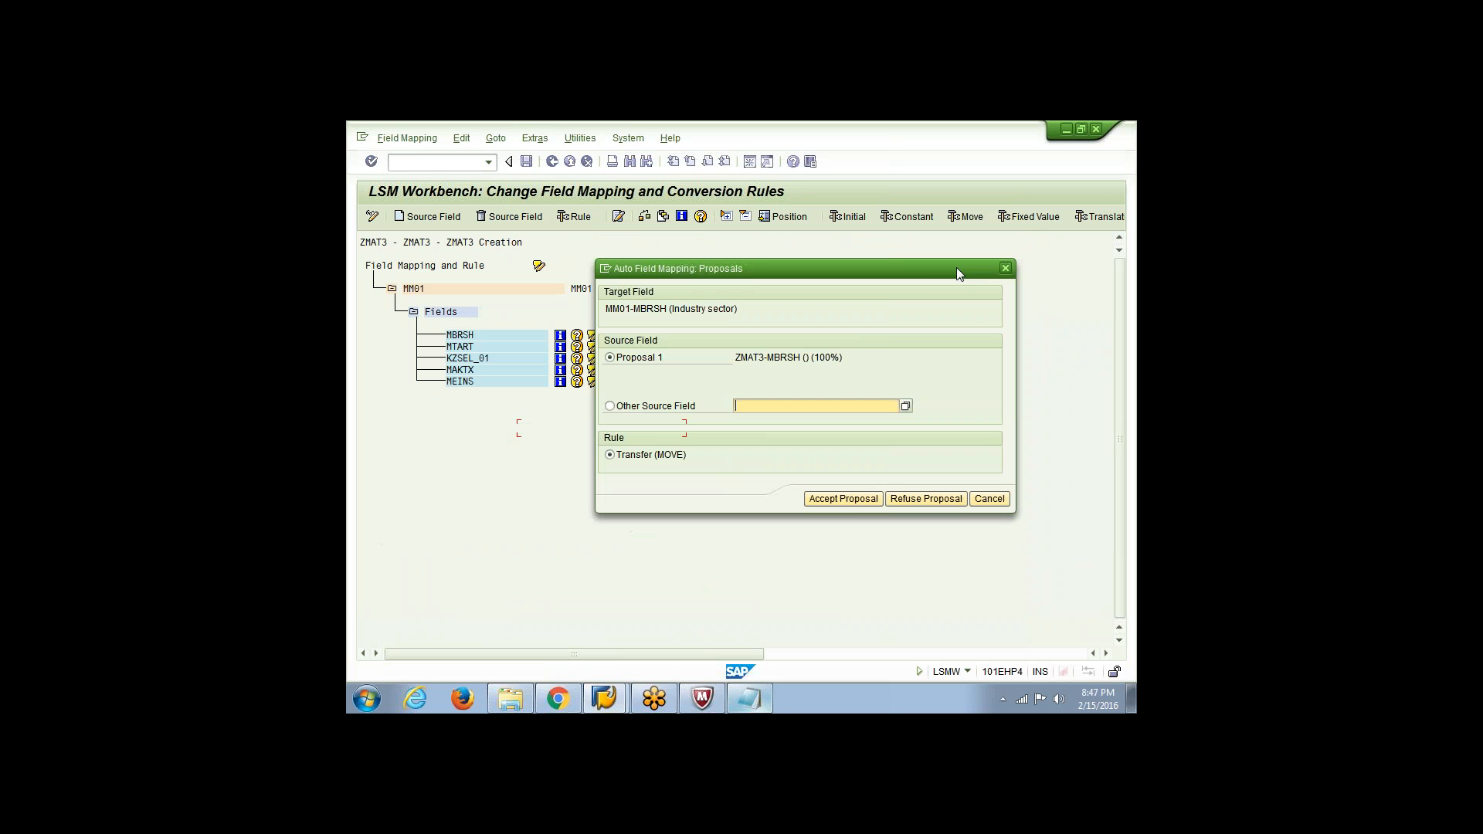
{"action": "left_click", "coordinate": [850, 499]}
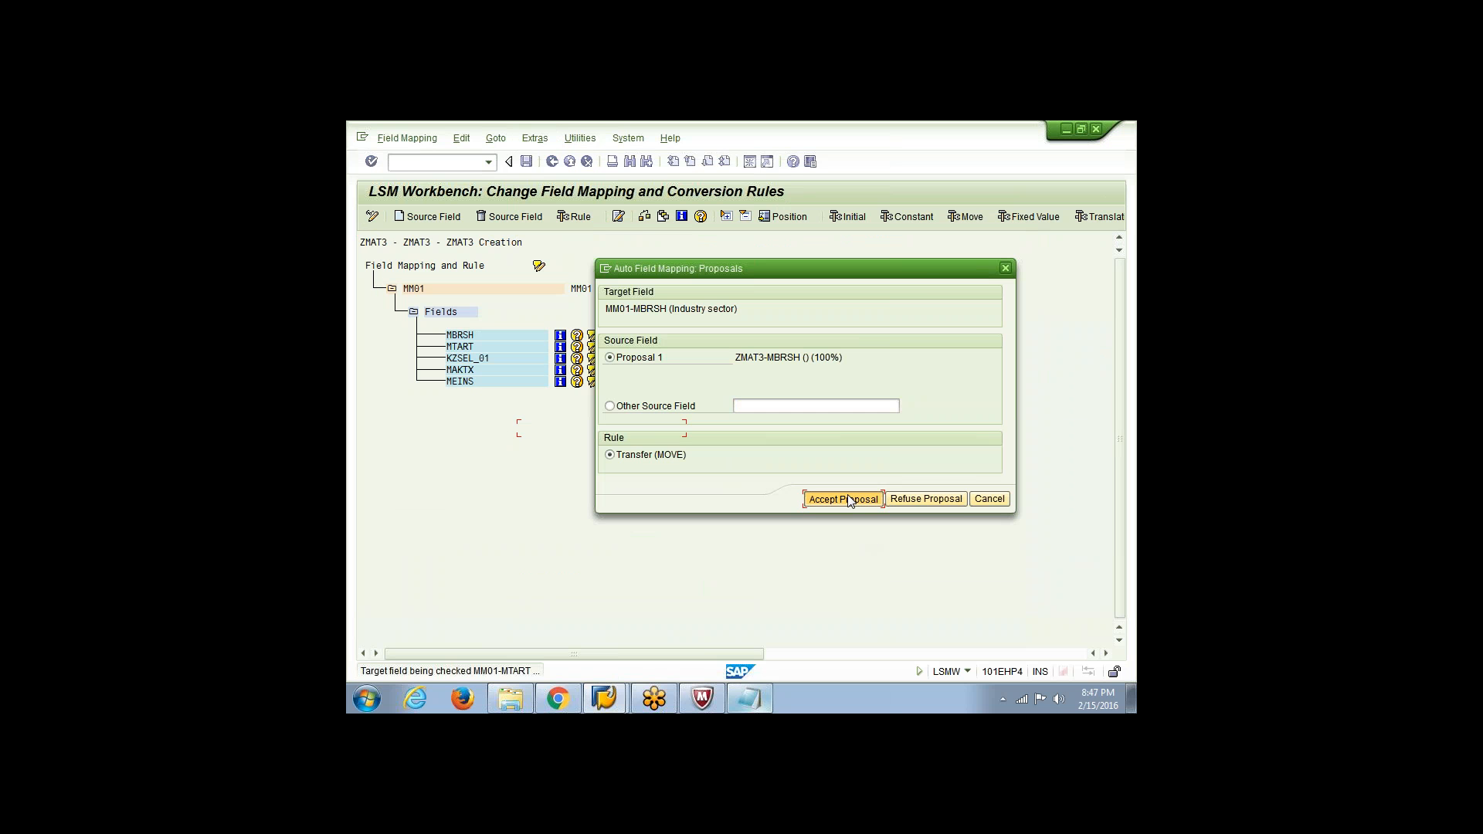
{"action": "left_click", "coordinate": [850, 499]}
{"action": "left_click", "coordinate": [850, 499]}
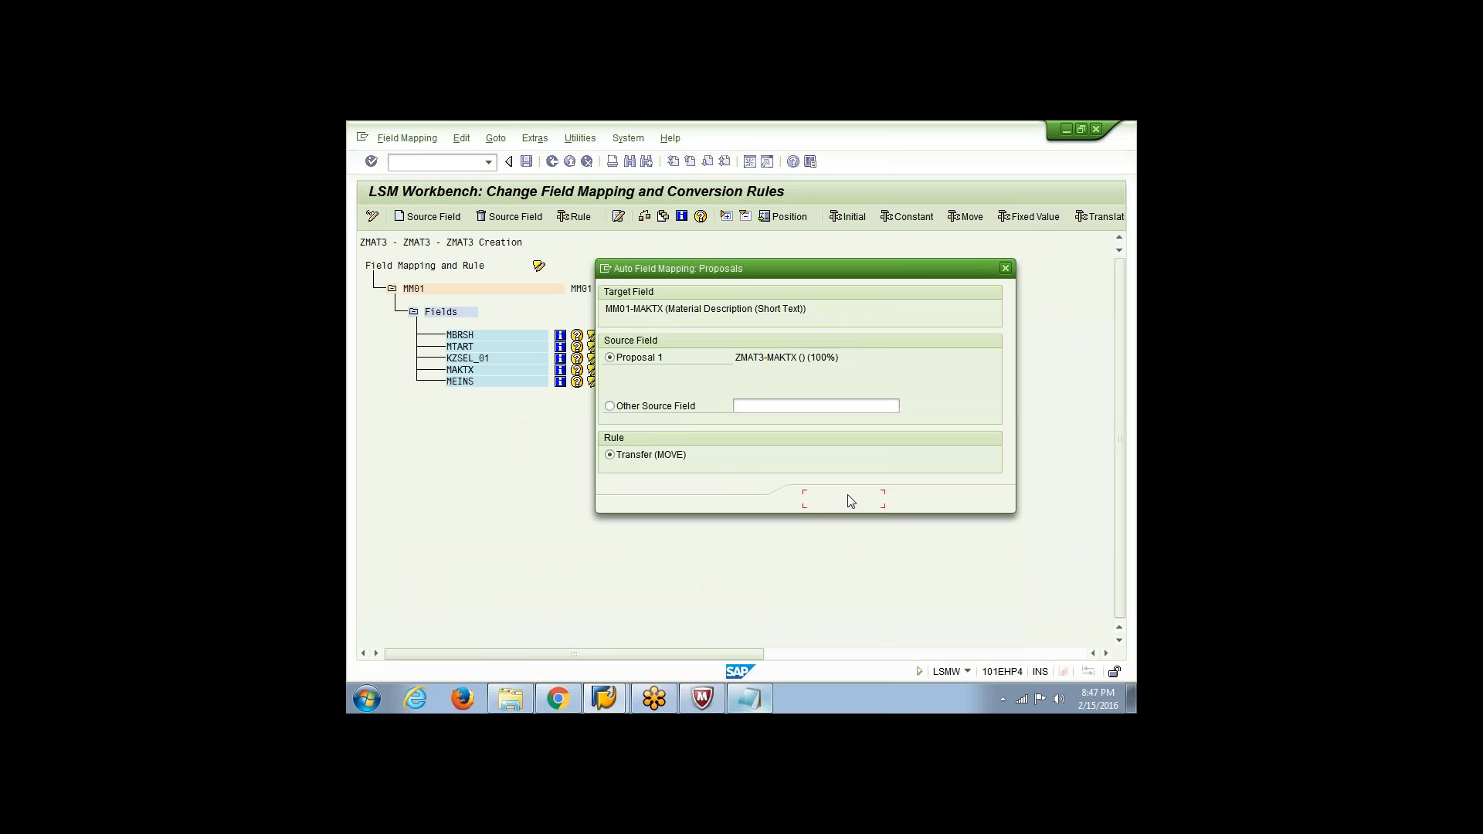
{"action": "left_click", "coordinate": [850, 499]}
{"action": "left_click", "coordinate": [850, 499]}
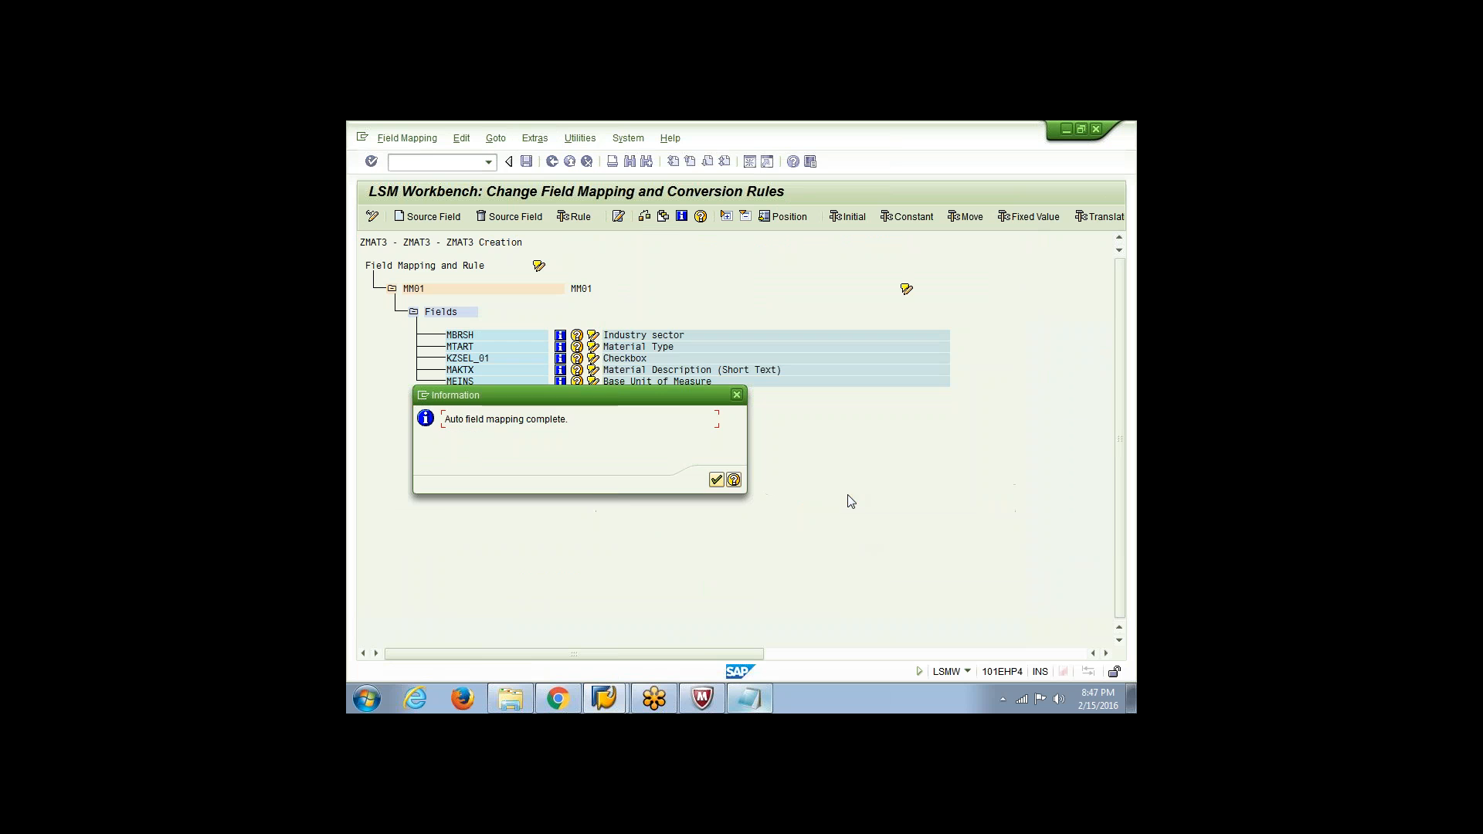
{"action": "left_click", "coordinate": [716, 481]}
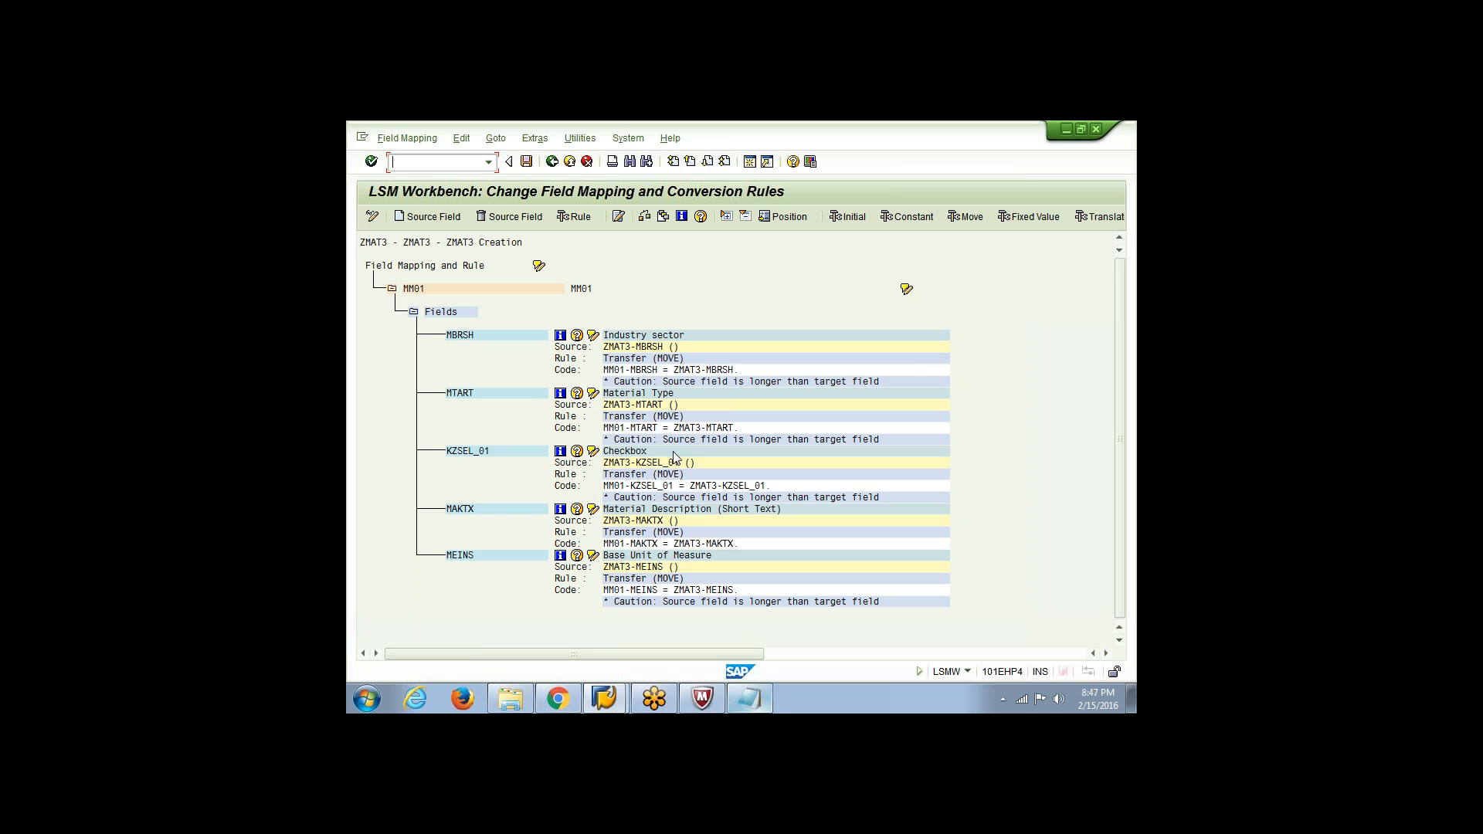
{"action": "left_click", "coordinate": [527, 163]}
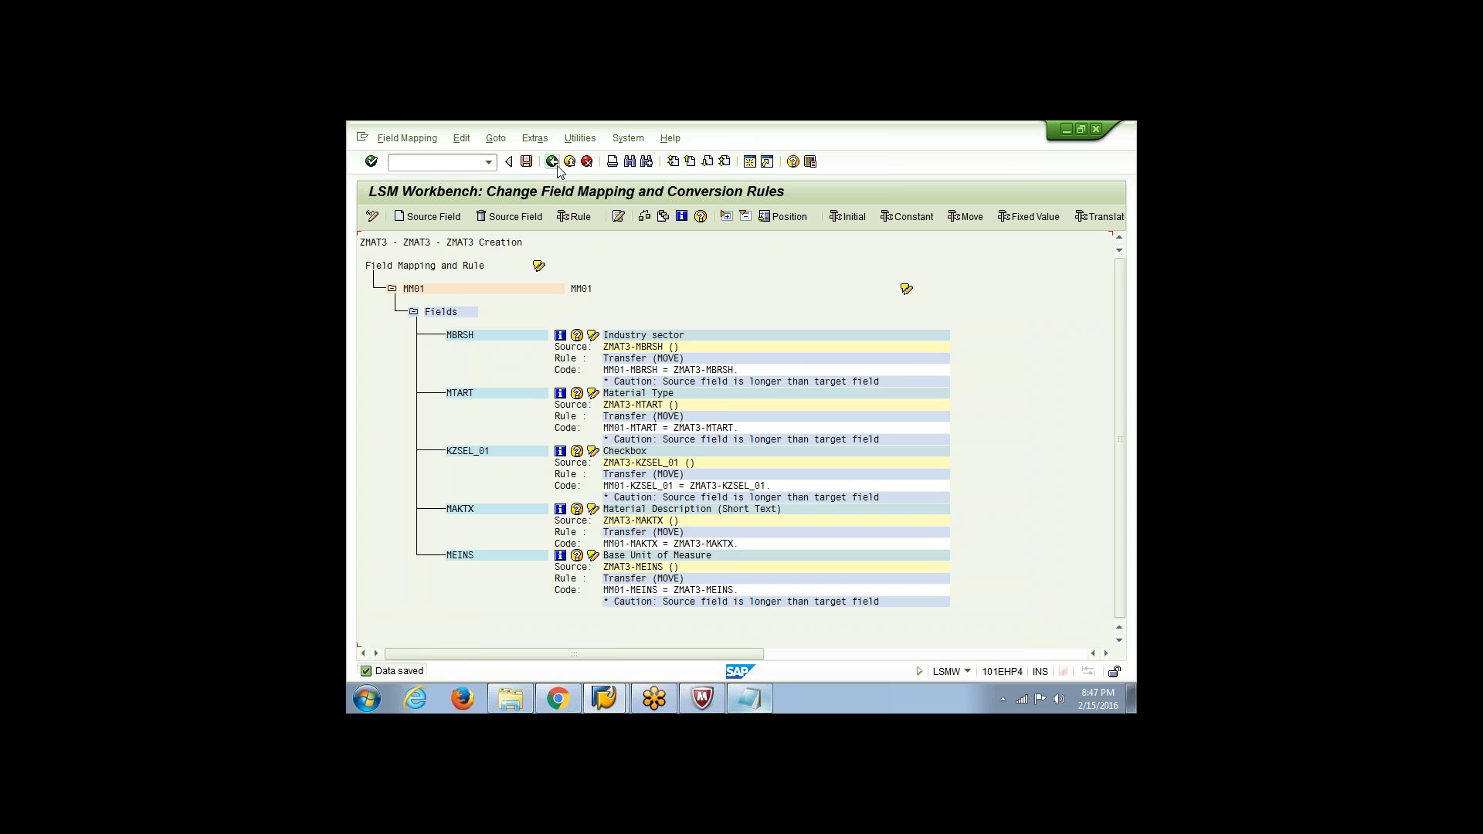
{"action": "left_click", "coordinate": [554, 163]}
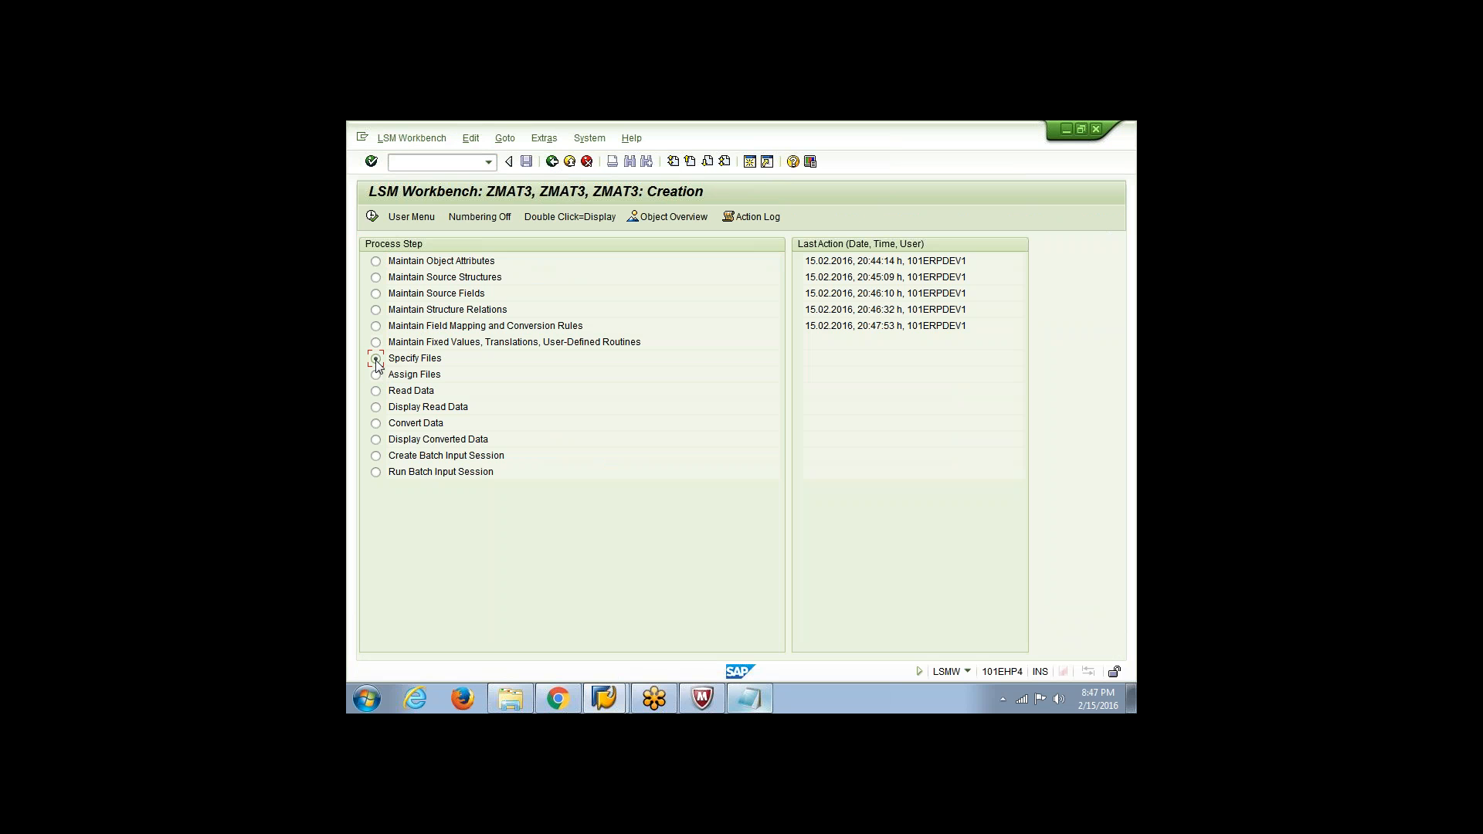
Open Specify Files in change mode and add a front-end legacy data entry with Tabulator as the delimiter
{"action": "left_click", "coordinate": [371, 217]}
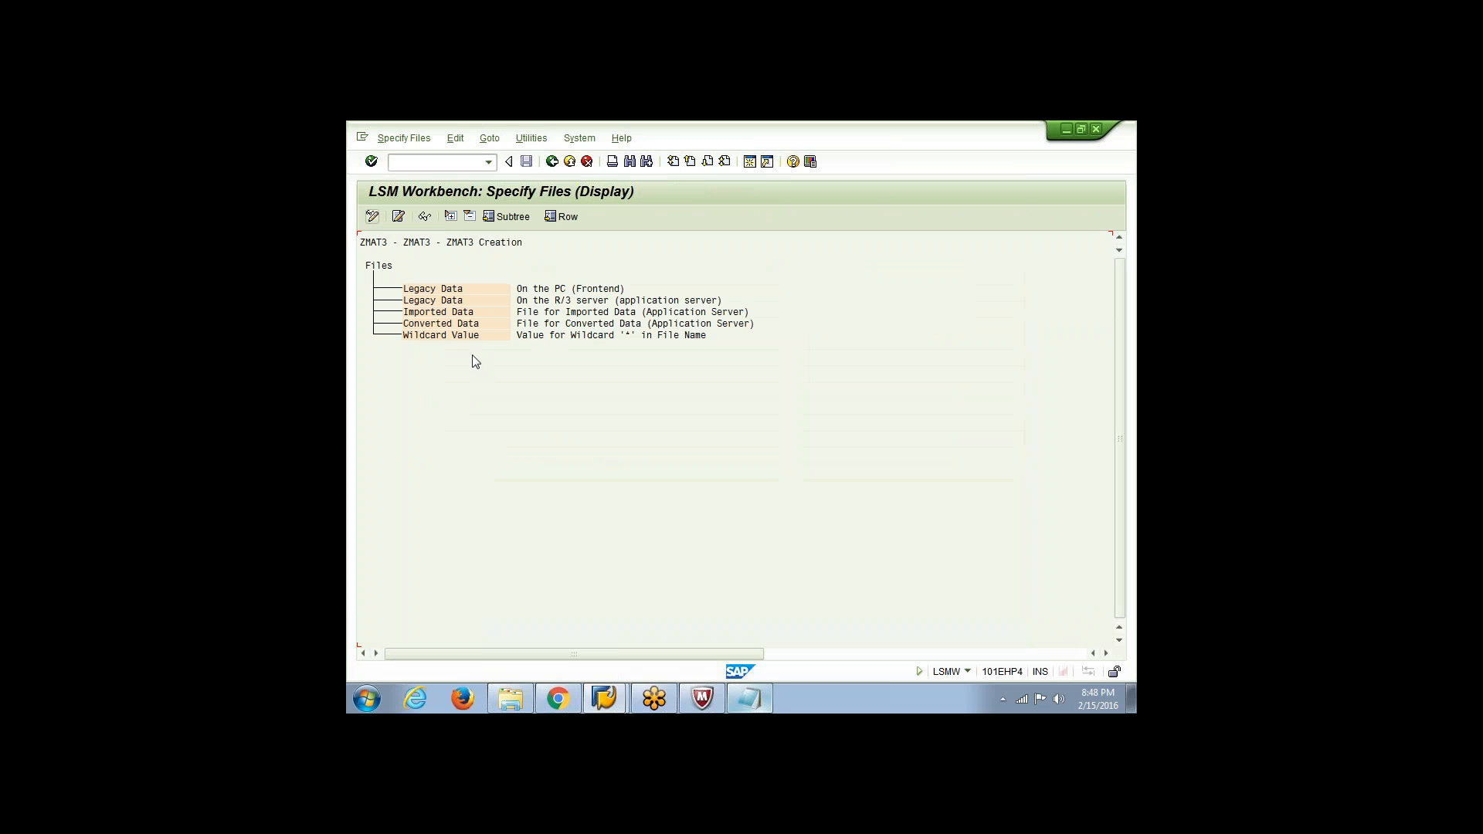
{"action": "left_click", "coordinate": [535, 288]}
{"action": "left_click", "coordinate": [546, 300]}
{"action": "left_click", "coordinate": [456, 289]}
{"action": "left_click", "coordinate": [372, 216]}
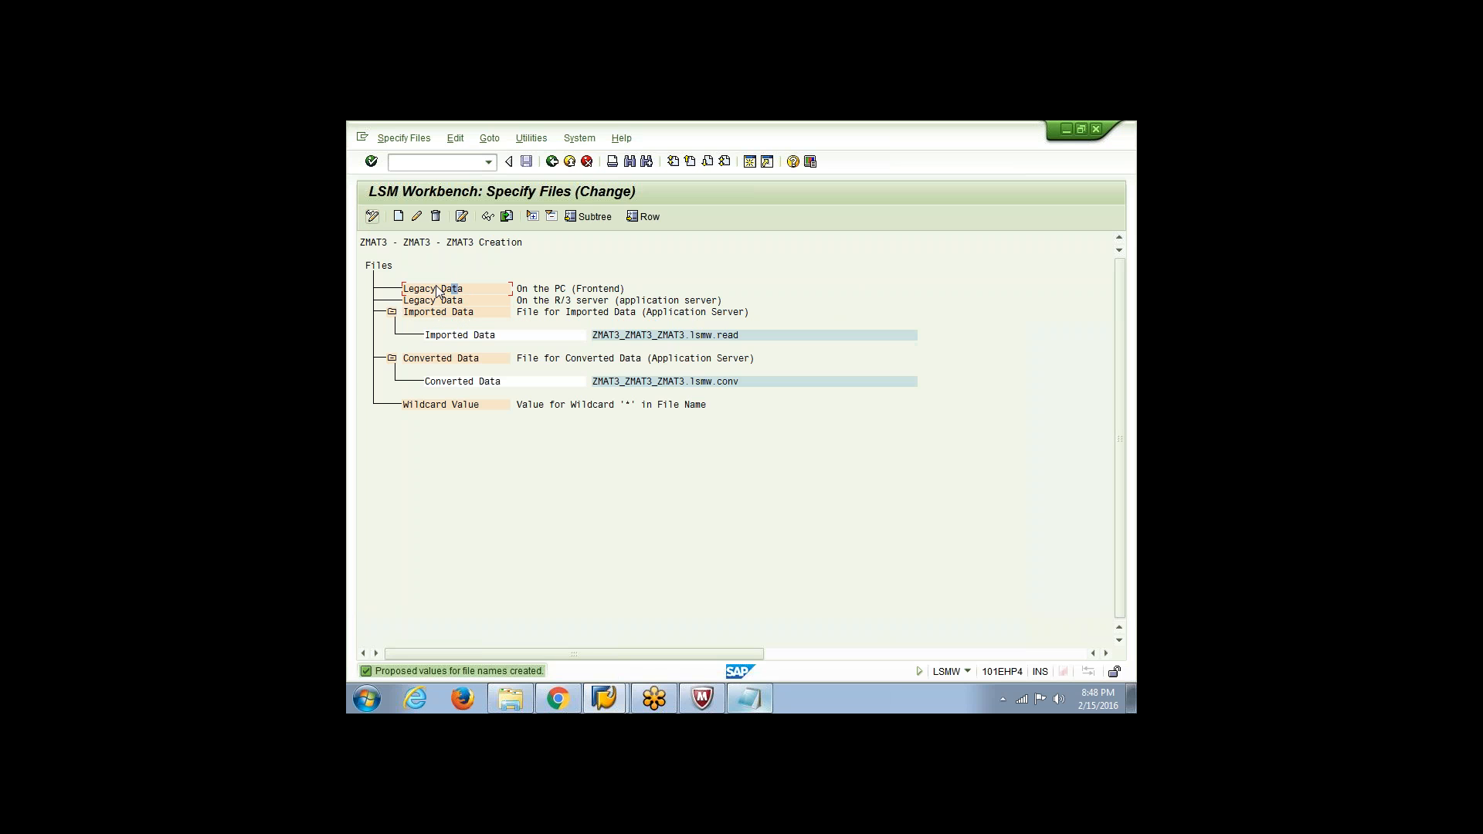
{"action": "left_click", "coordinate": [398, 217]}
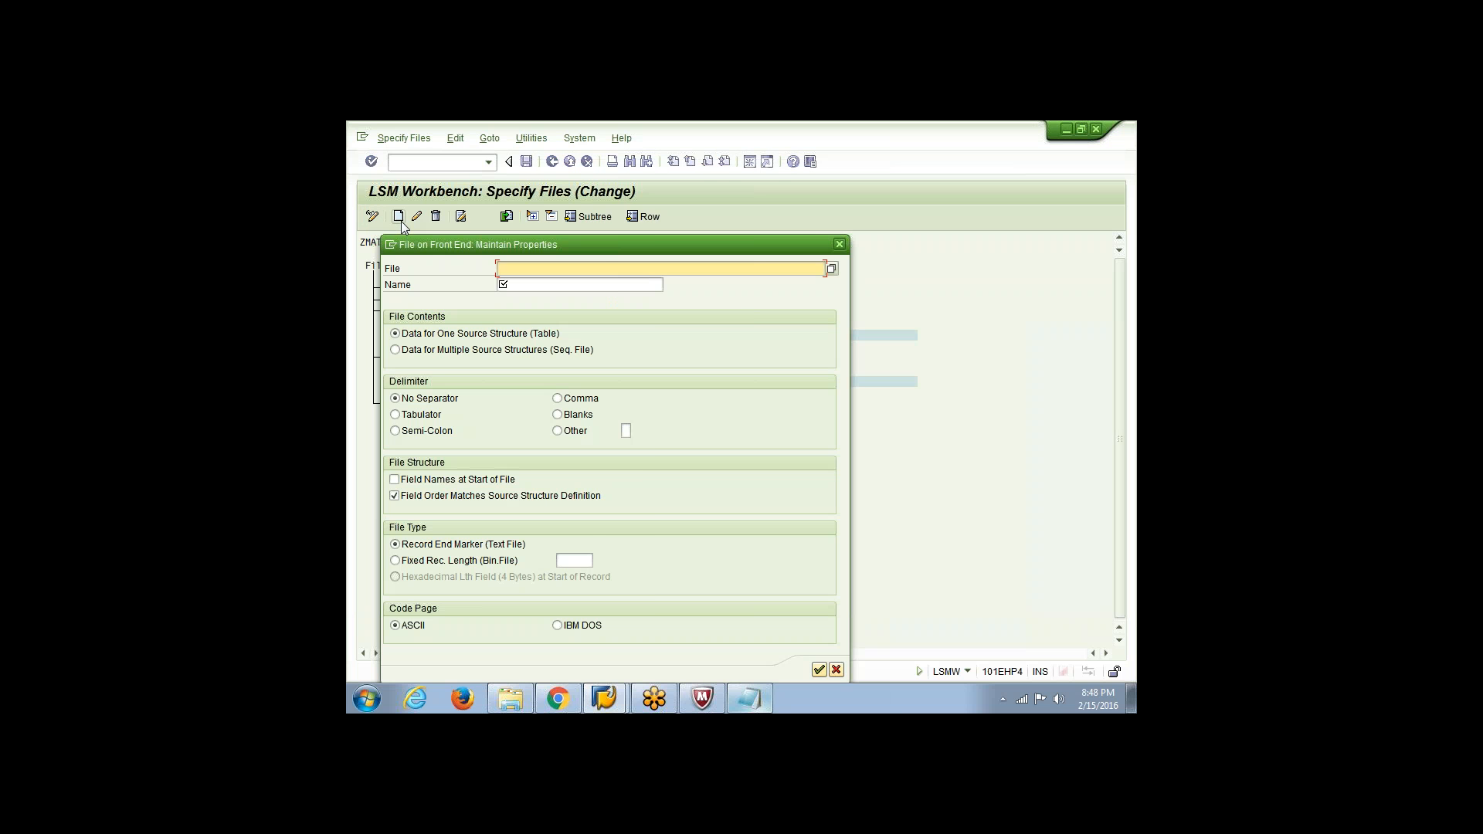
{"action": "left_click_drag", "start_coordinate": [522, 243], "coordinate": [794, 243]}
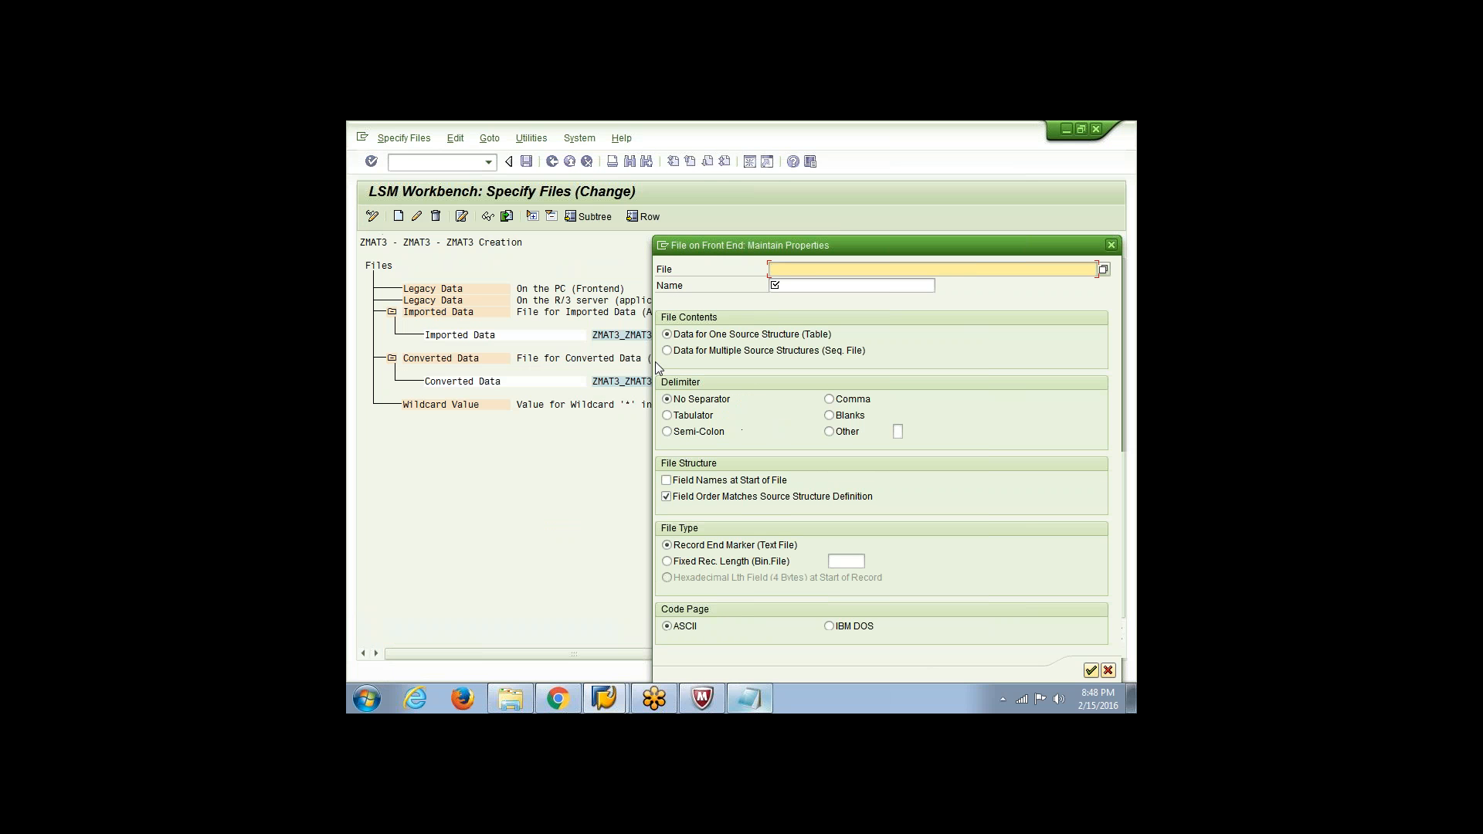
{"action": "left_click", "coordinate": [669, 417]}
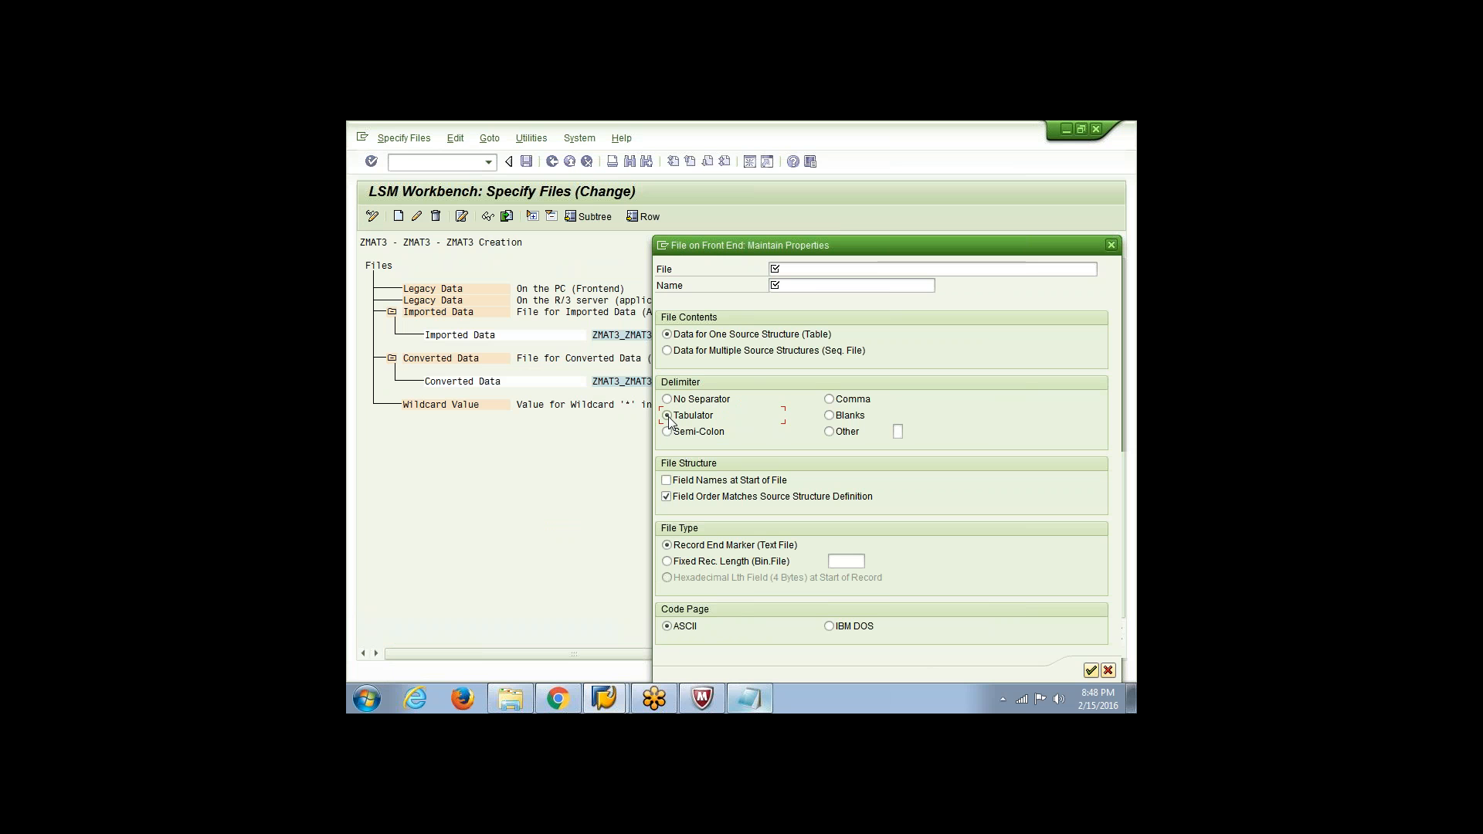
Assign D:\Mat_Data.txt to the file entry, name it Material Create, save the file specification, and return to the process steps
{"action": "left_click", "coordinate": [920, 272]}
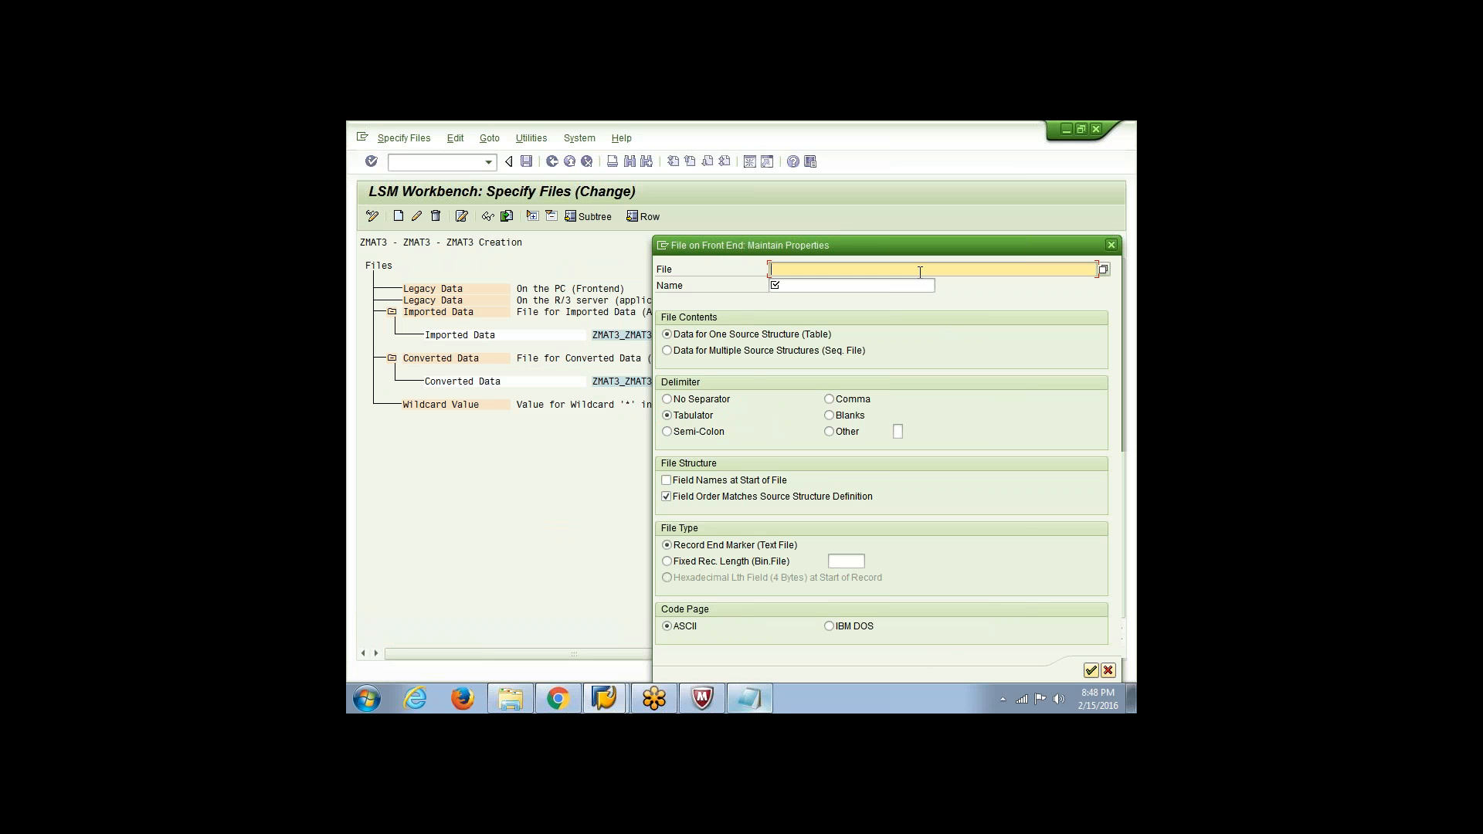
{"action": "left_click", "coordinate": [1104, 272]}
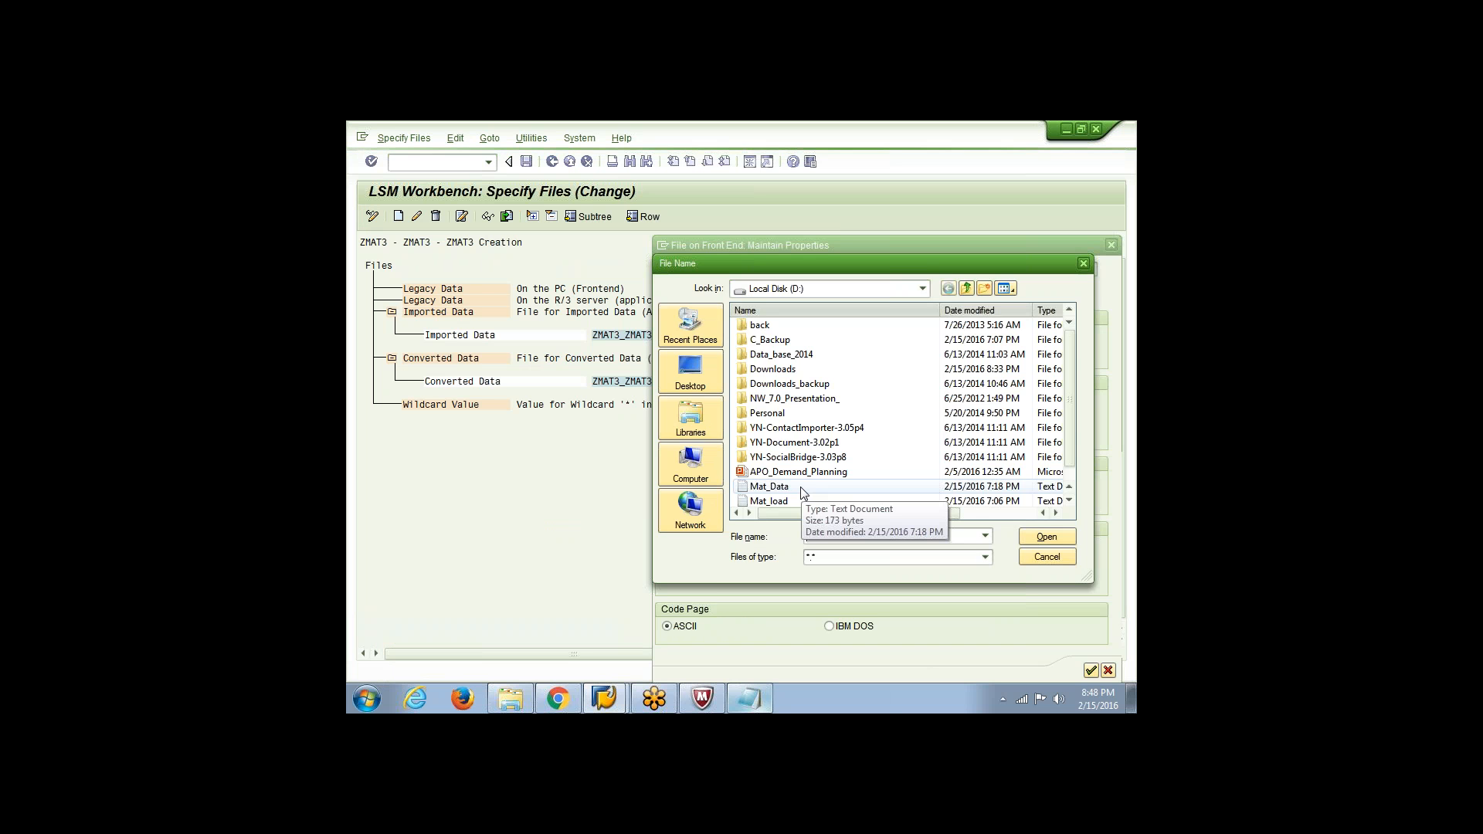
{"action": "double_click", "coordinate": [800, 486]}
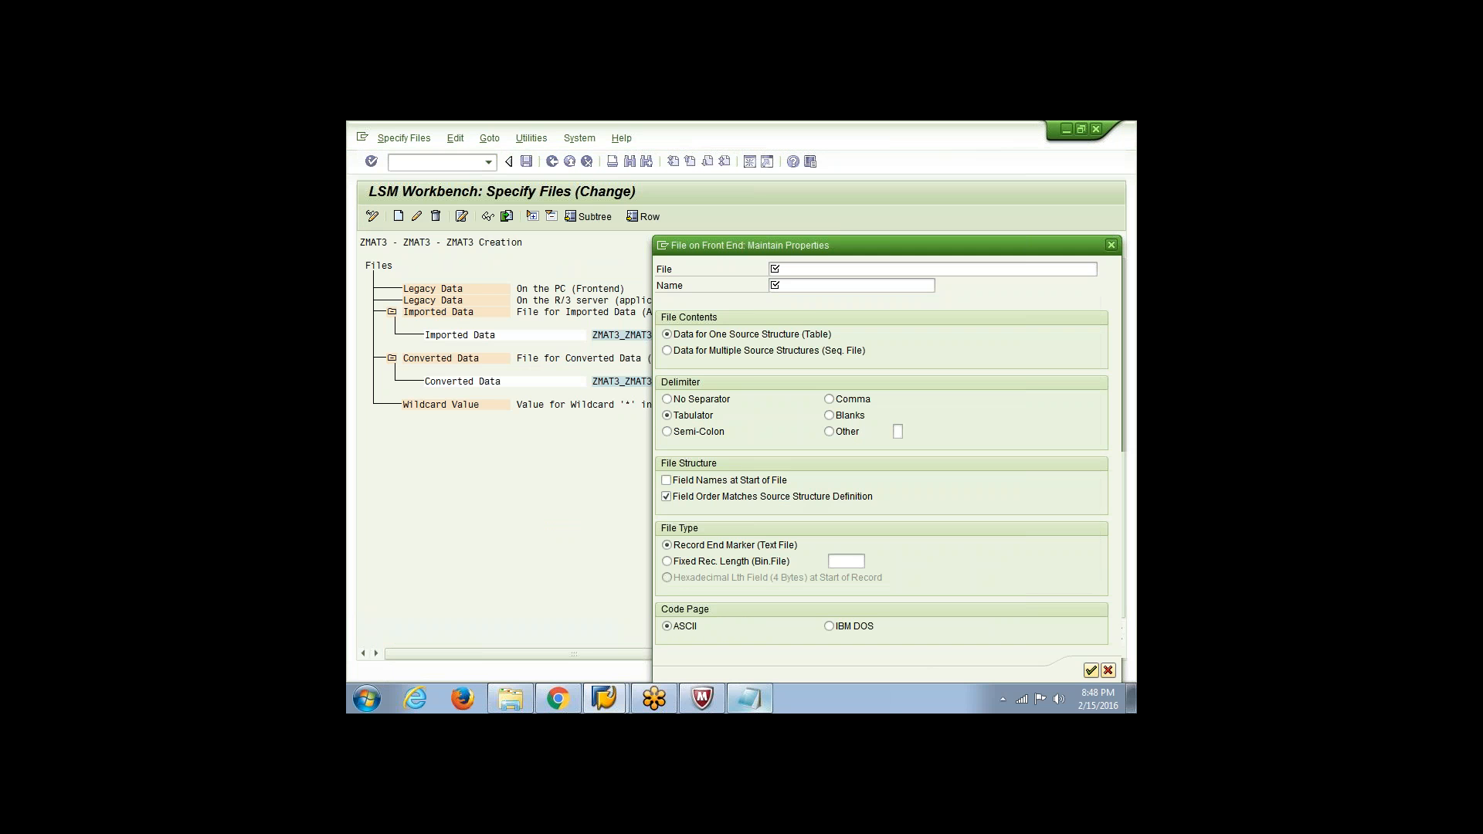
{"action": "left_click", "coordinate": [809, 287]}
{"action": "type", "text": "Materia"}
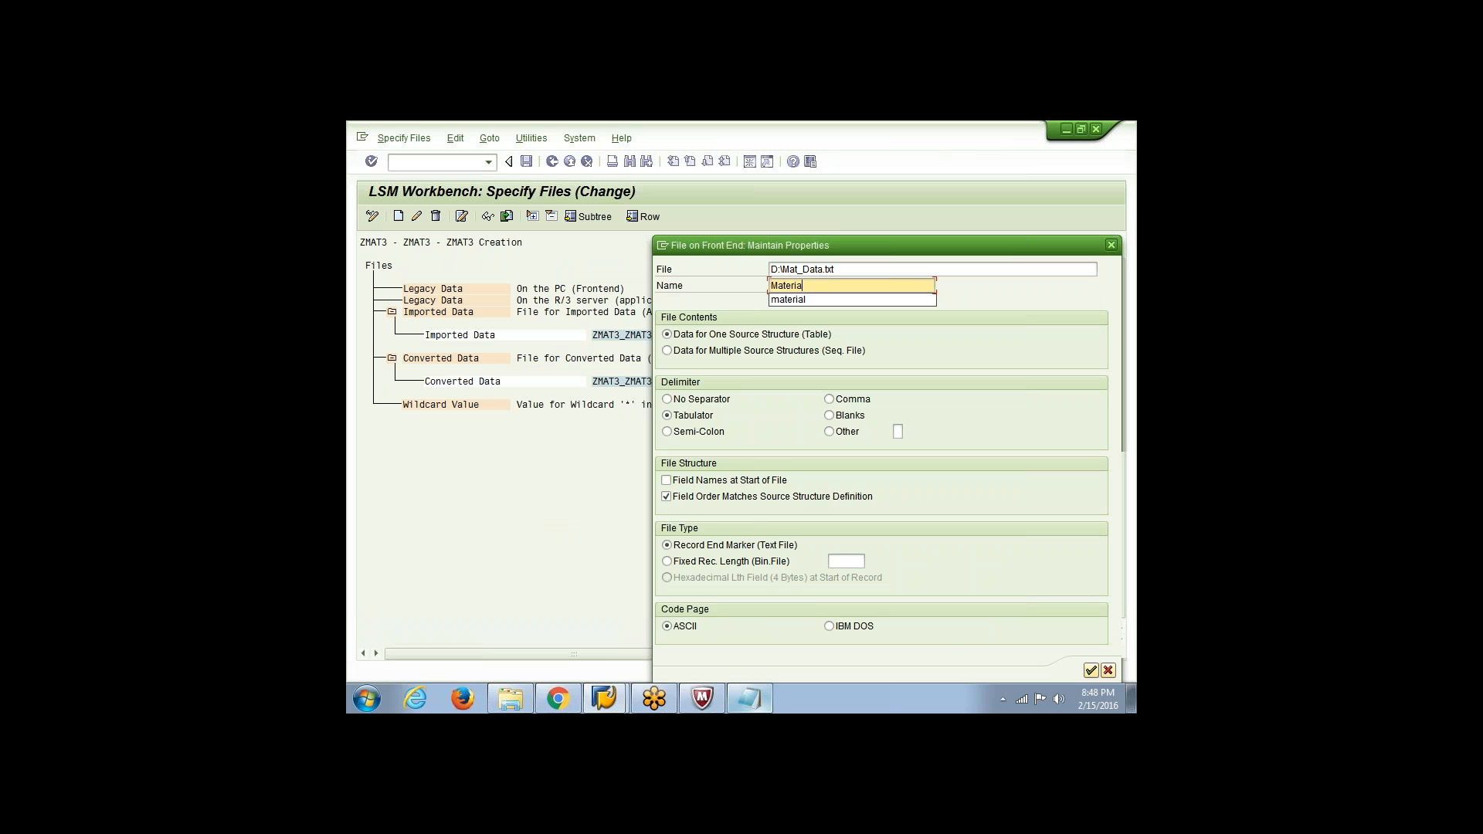
{"action": "type", "text": "l Create"}
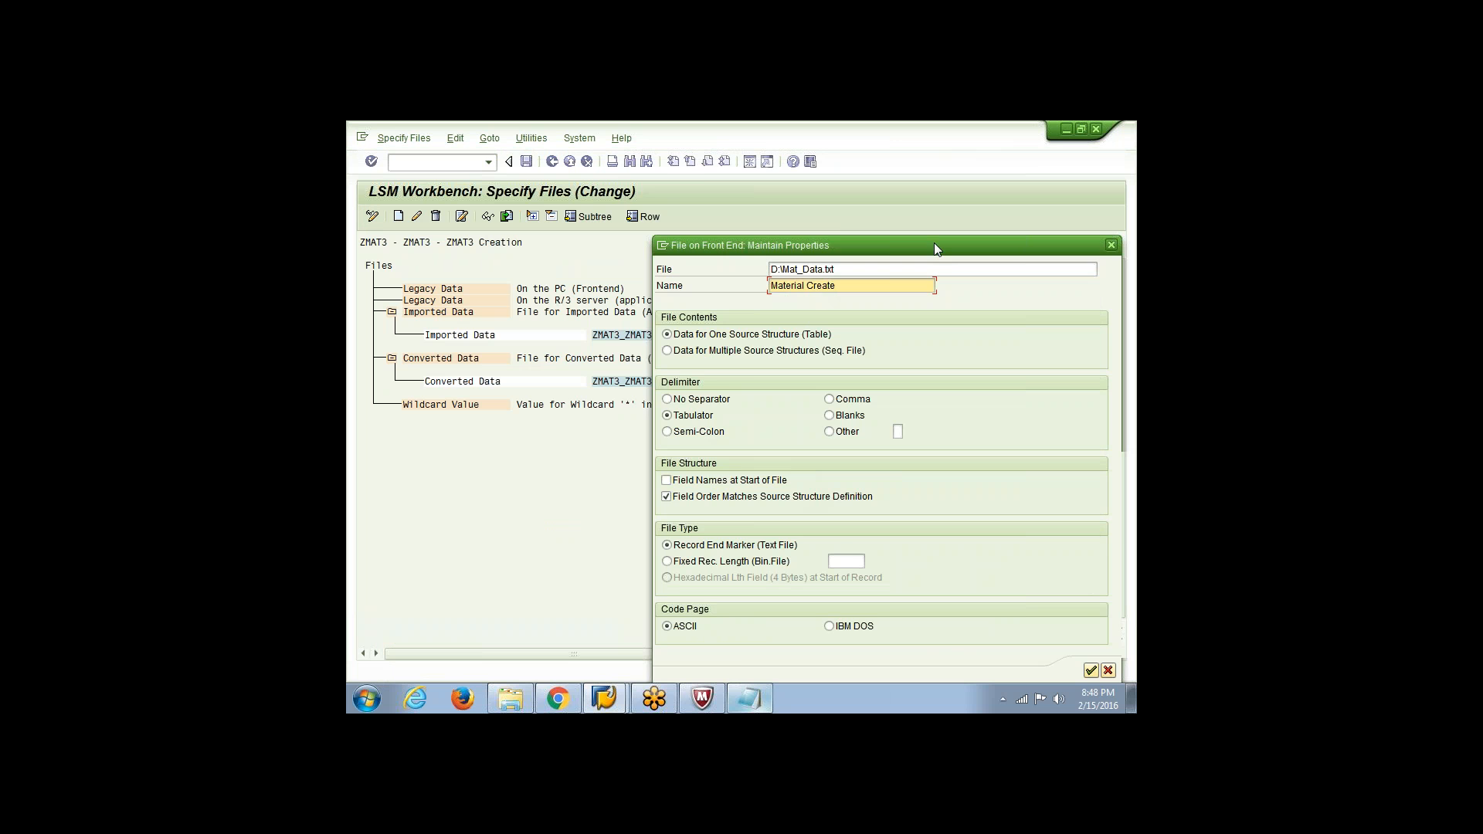
{"action": "left_click_drag", "start_coordinate": [934, 243], "coordinate": [925, 126]}
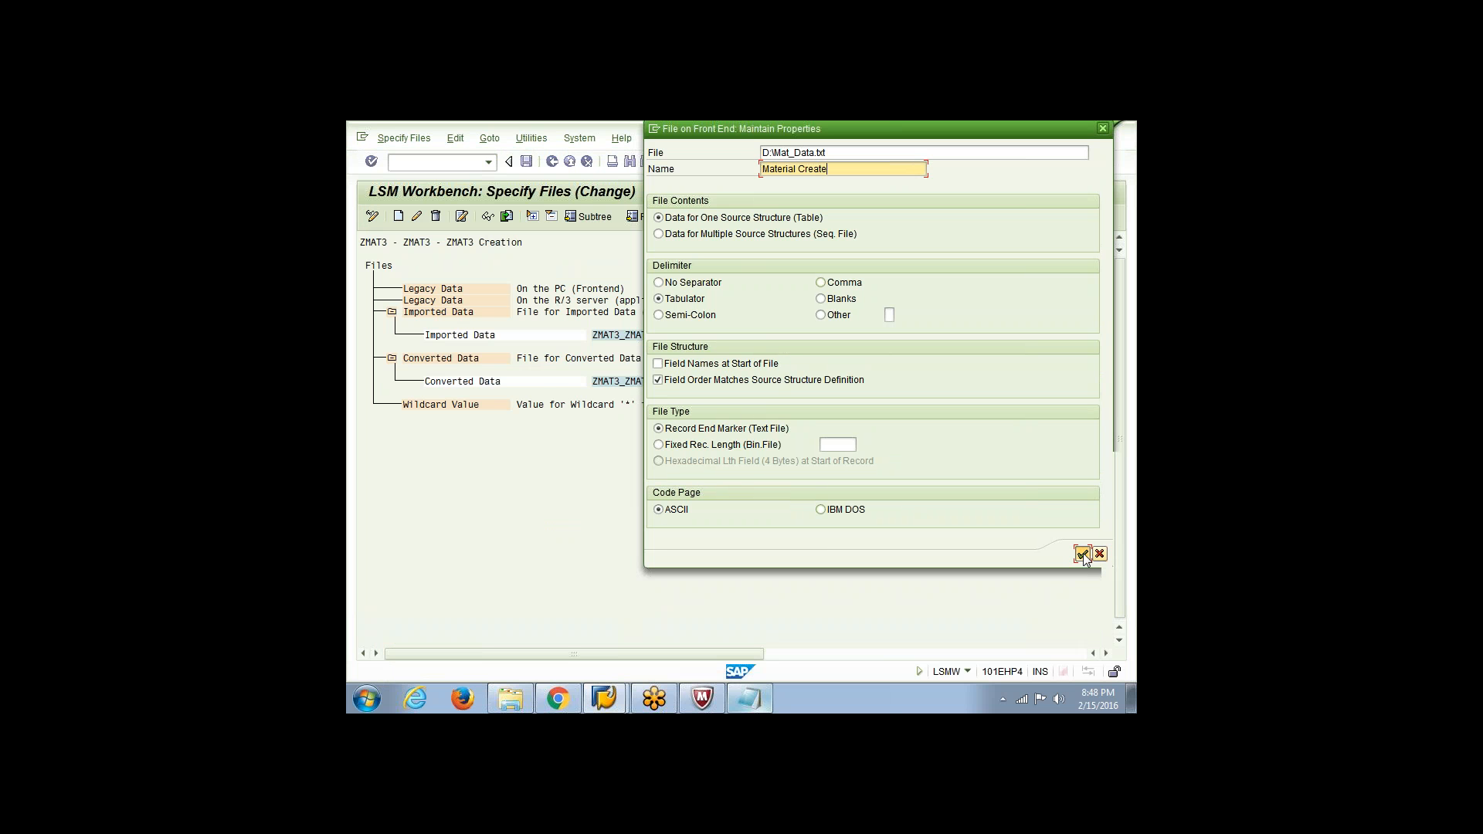
{"action": "left_click", "coordinate": [1082, 554]}
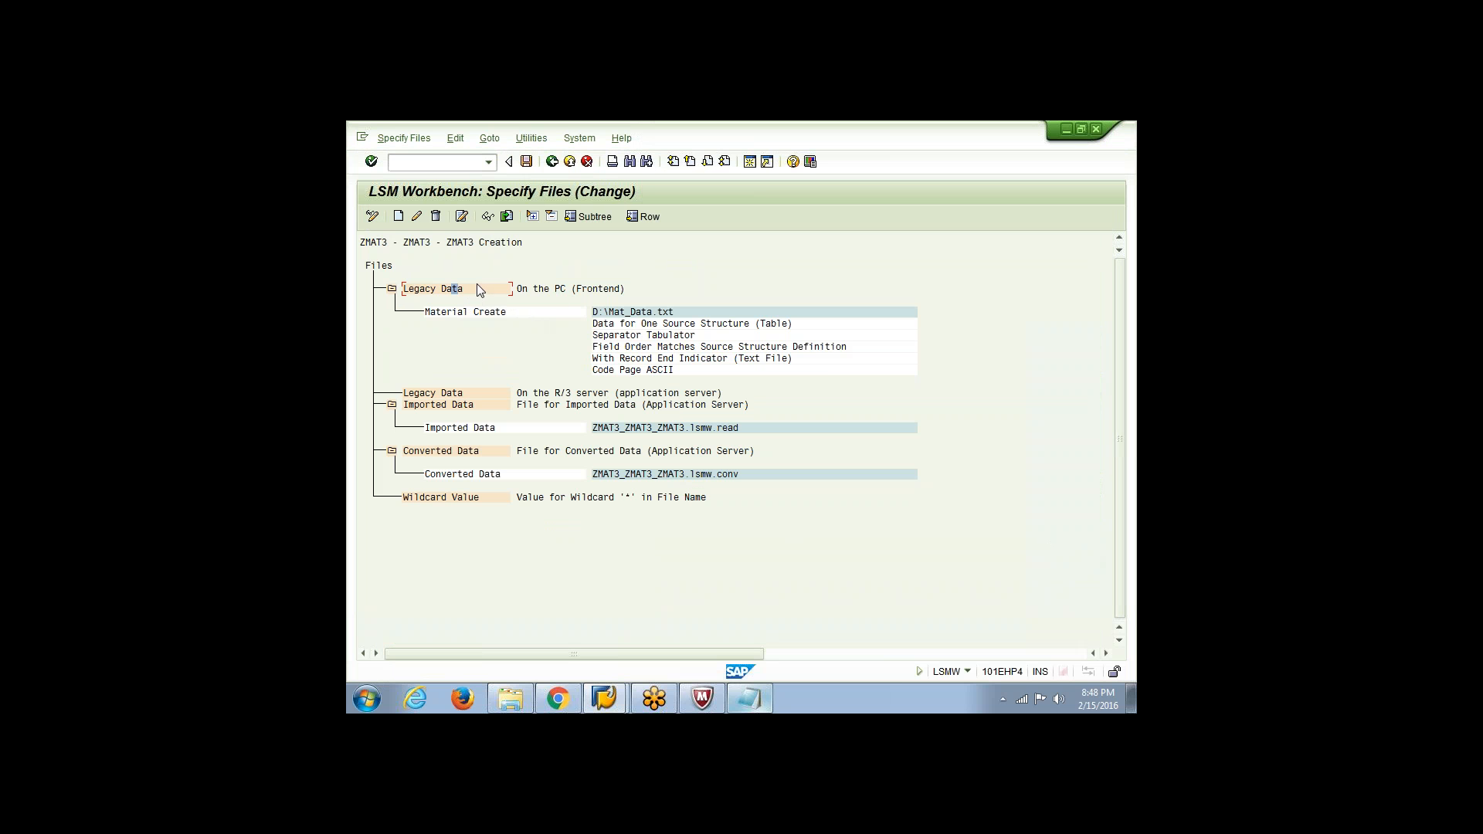
{"action": "left_click", "coordinate": [527, 164]}
{"action": "left_click", "coordinate": [551, 163]}
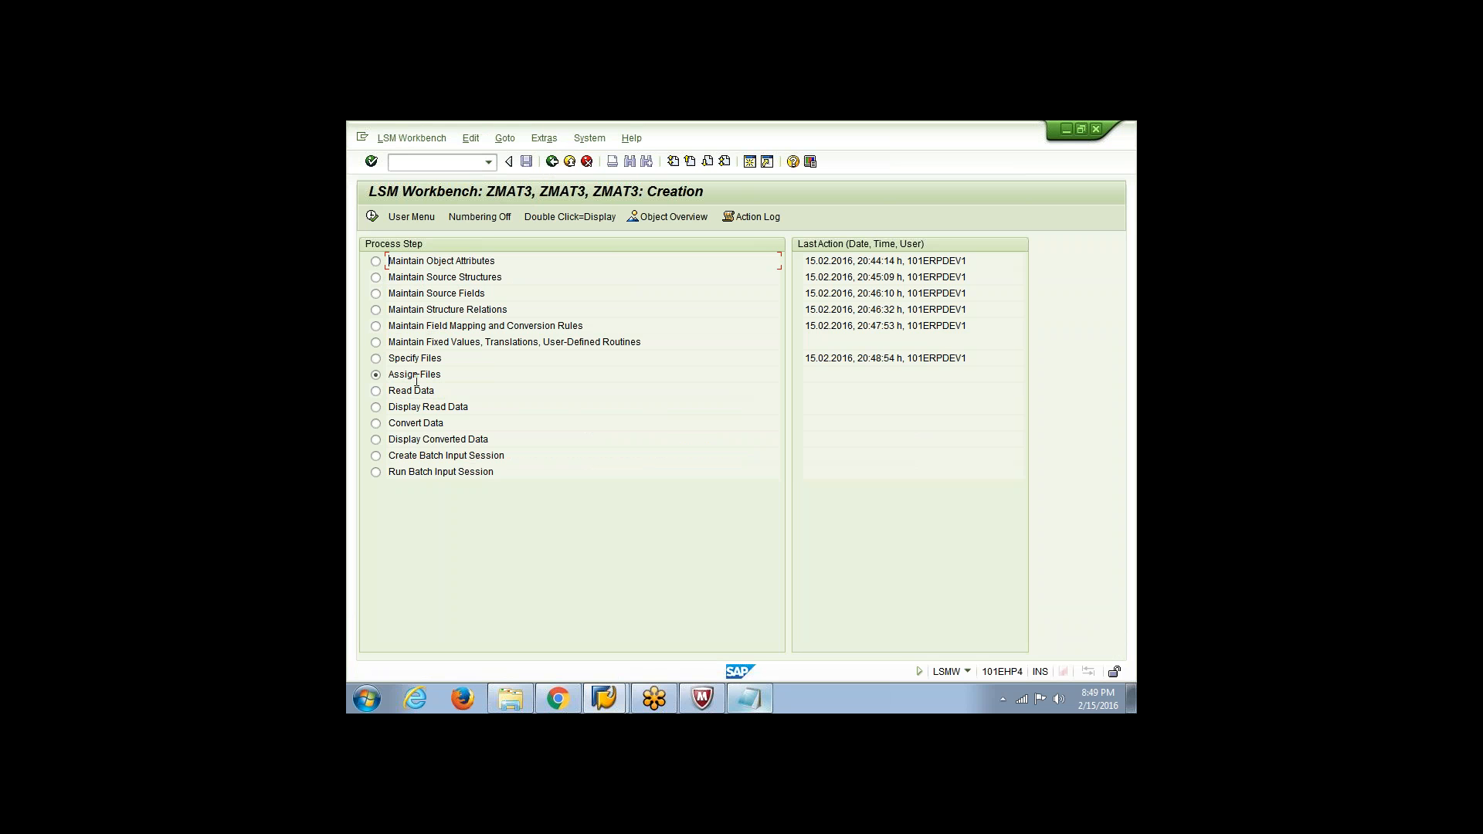
Switch to Windows Explorer, open the Mat_Data text file from Local Disk (D:), and enlarge its Notepad window to full screen
{"action": "left_click", "coordinate": [509, 698]}
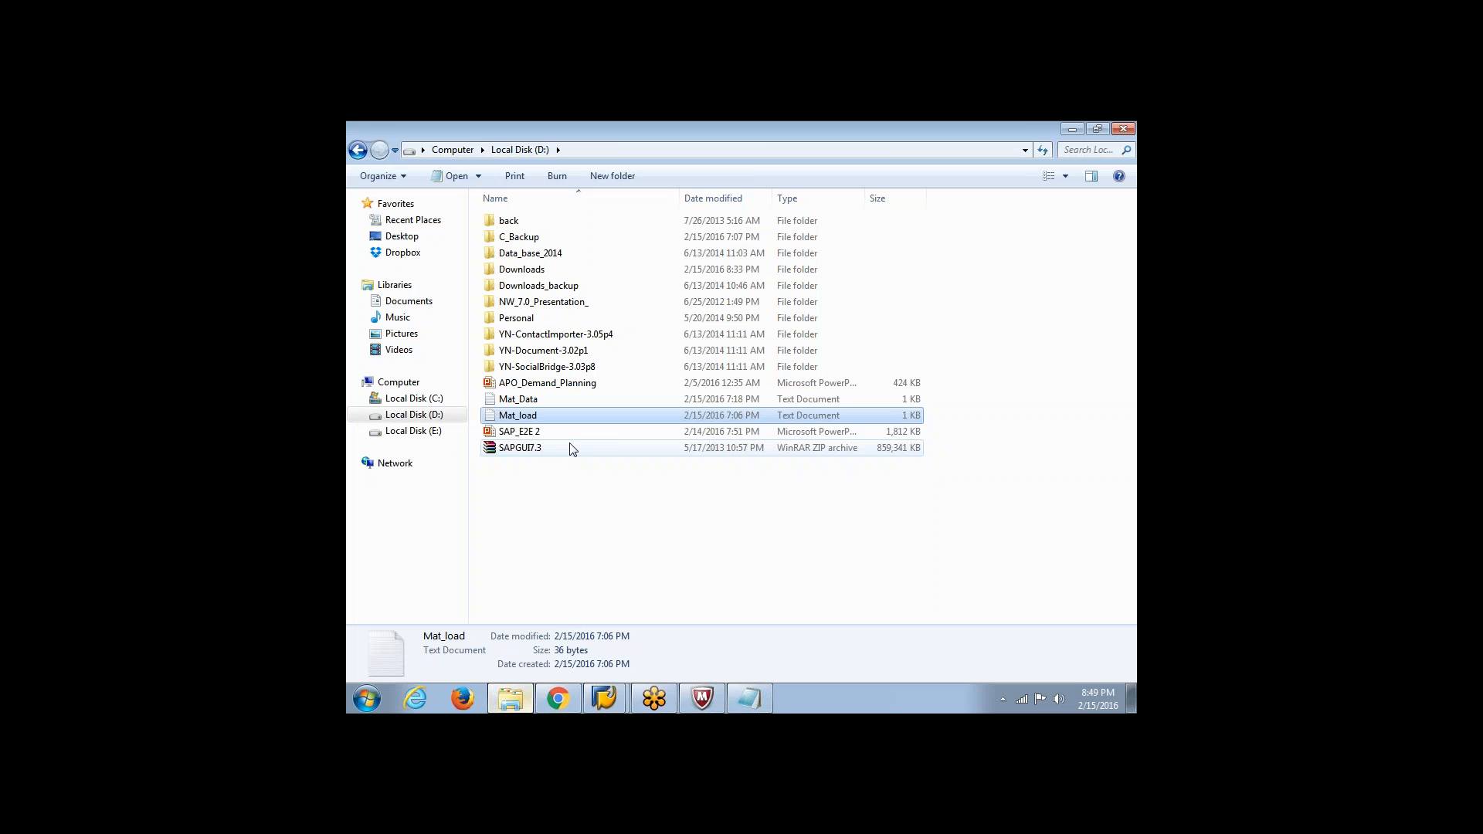
{"action": "double_click", "coordinate": [539, 400]}
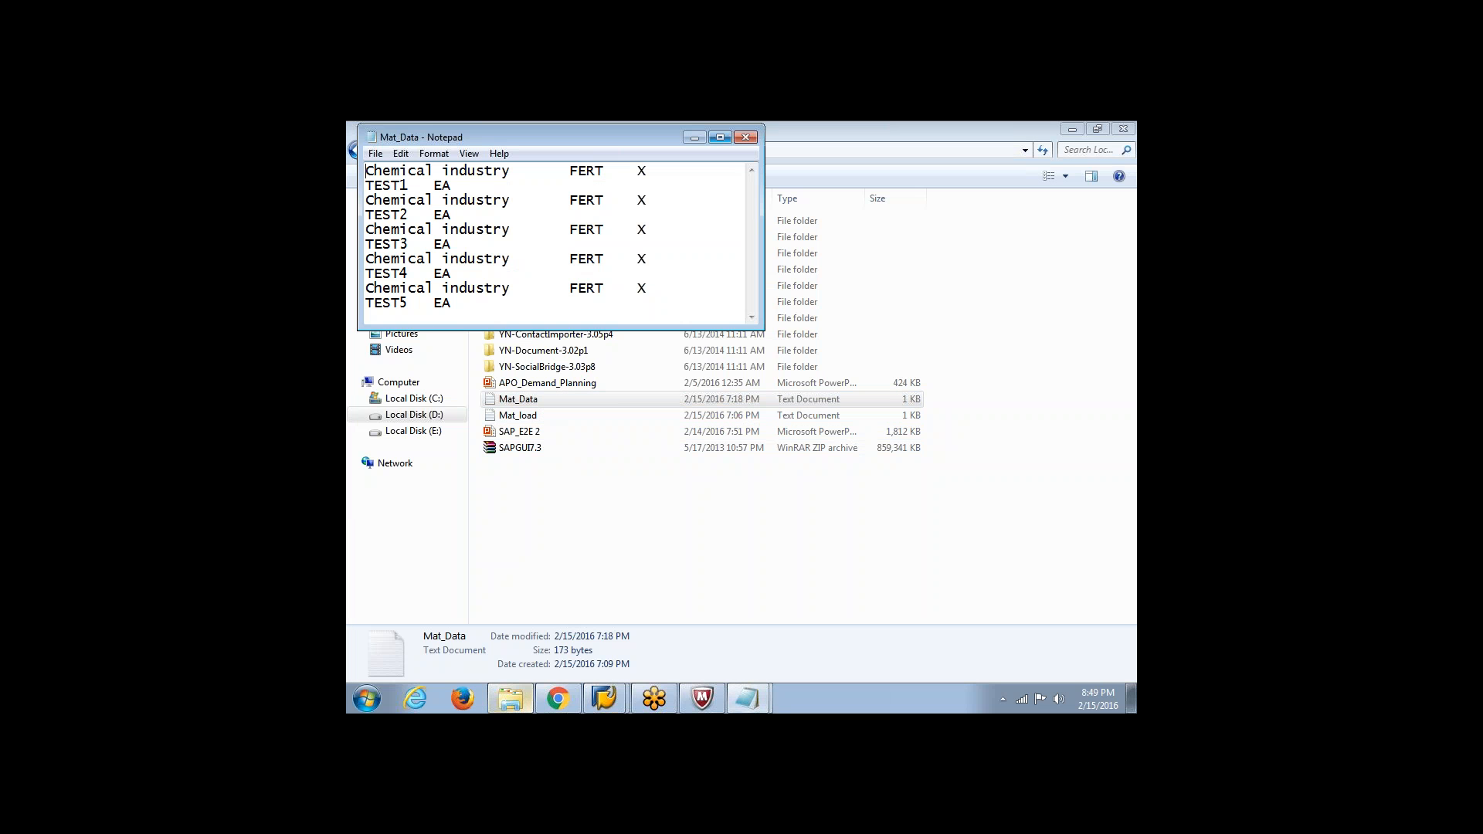
{"action": "left_click", "coordinate": [720, 137]}
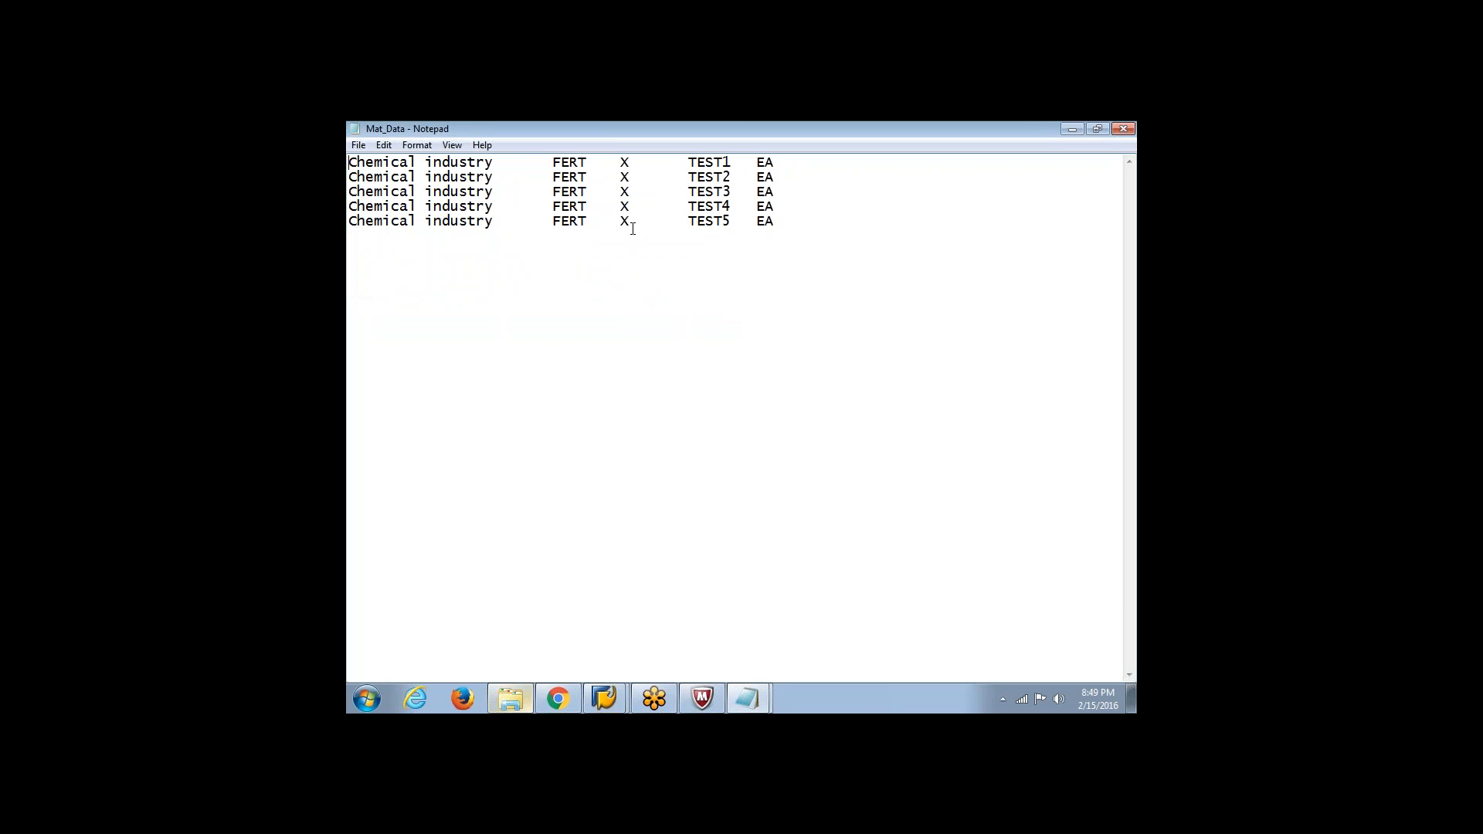
Append SAM to the material descriptions TEST1 to TEST5 in all five rows of Mat_Data, and select the first row
{"action": "left_click_drag", "start_coordinate": [725, 162], "coordinate": [691, 162]}
{"action": "left_click", "coordinate": [731, 162]}
{"action": "type", "text": "SAMSAM"}
{"action": "key", "text": "Down"}
{"action": "type", "text": "SAM"}
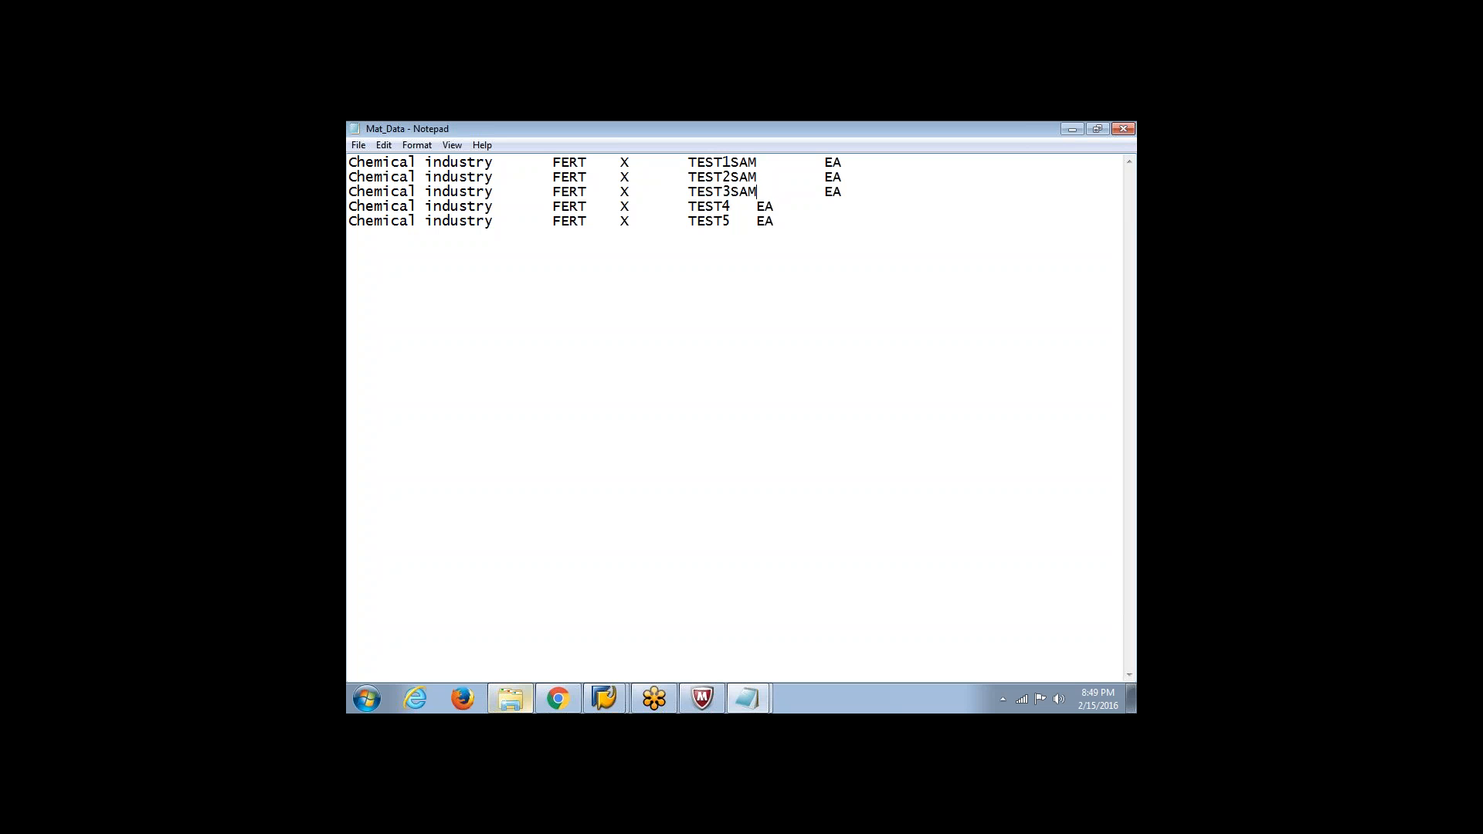
{"action": "key", "text": "Down"}
{"action": "key", "text": "Left"}
{"action": "type", "text": "SAM"}
{"action": "key", "text": "Down"}
{"action": "key", "text": "Left"}
{"action": "type", "text": "SAM"}
{"action": "left_click_drag", "start_coordinate": [876, 165], "coordinate": [353, 161]}
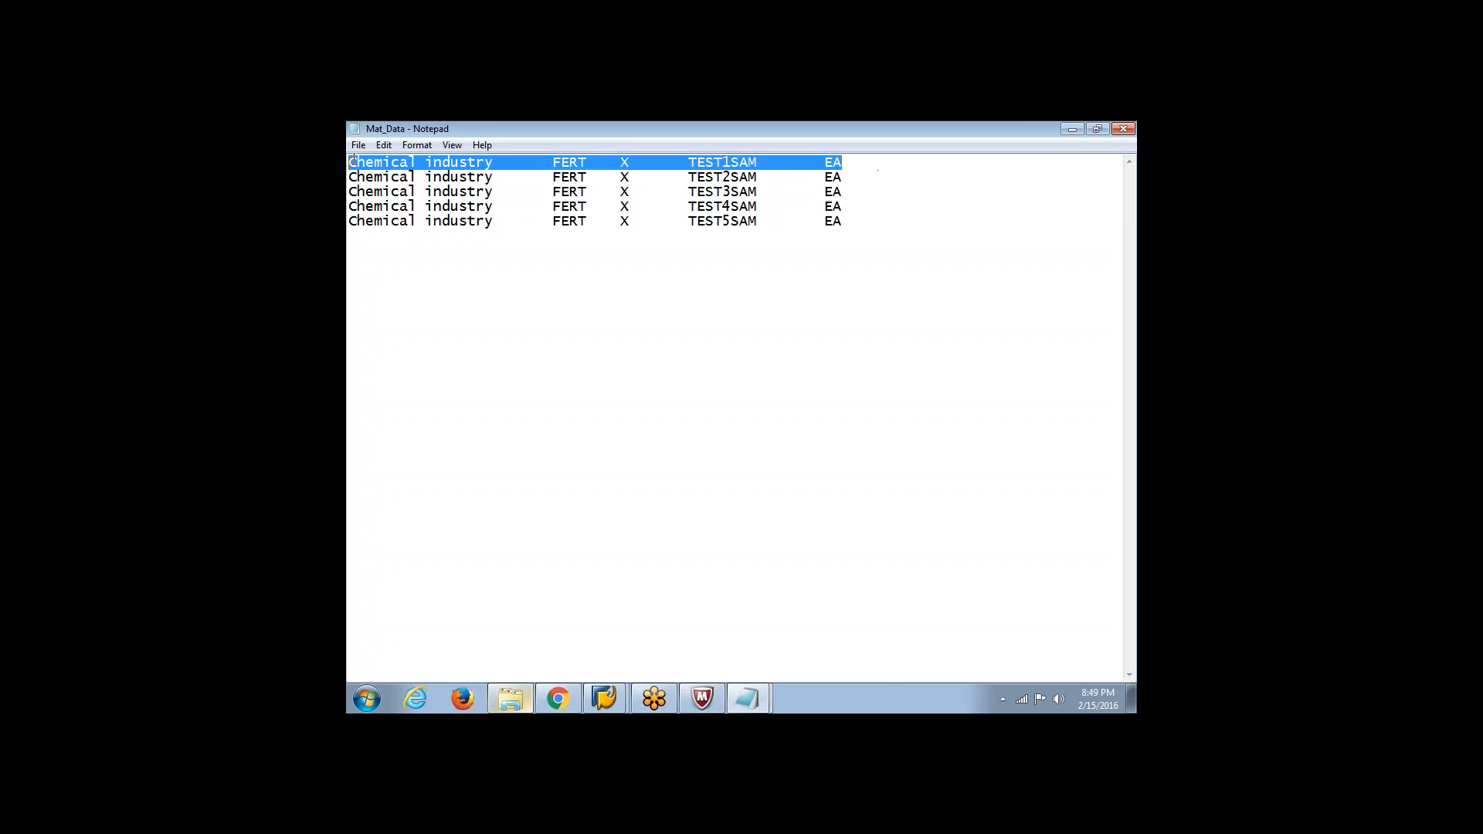
Switch to SAP from the Mat_Data text file and open Create Material (MM01) in a separate session
{"action": "left_click", "coordinate": [543, 284]}
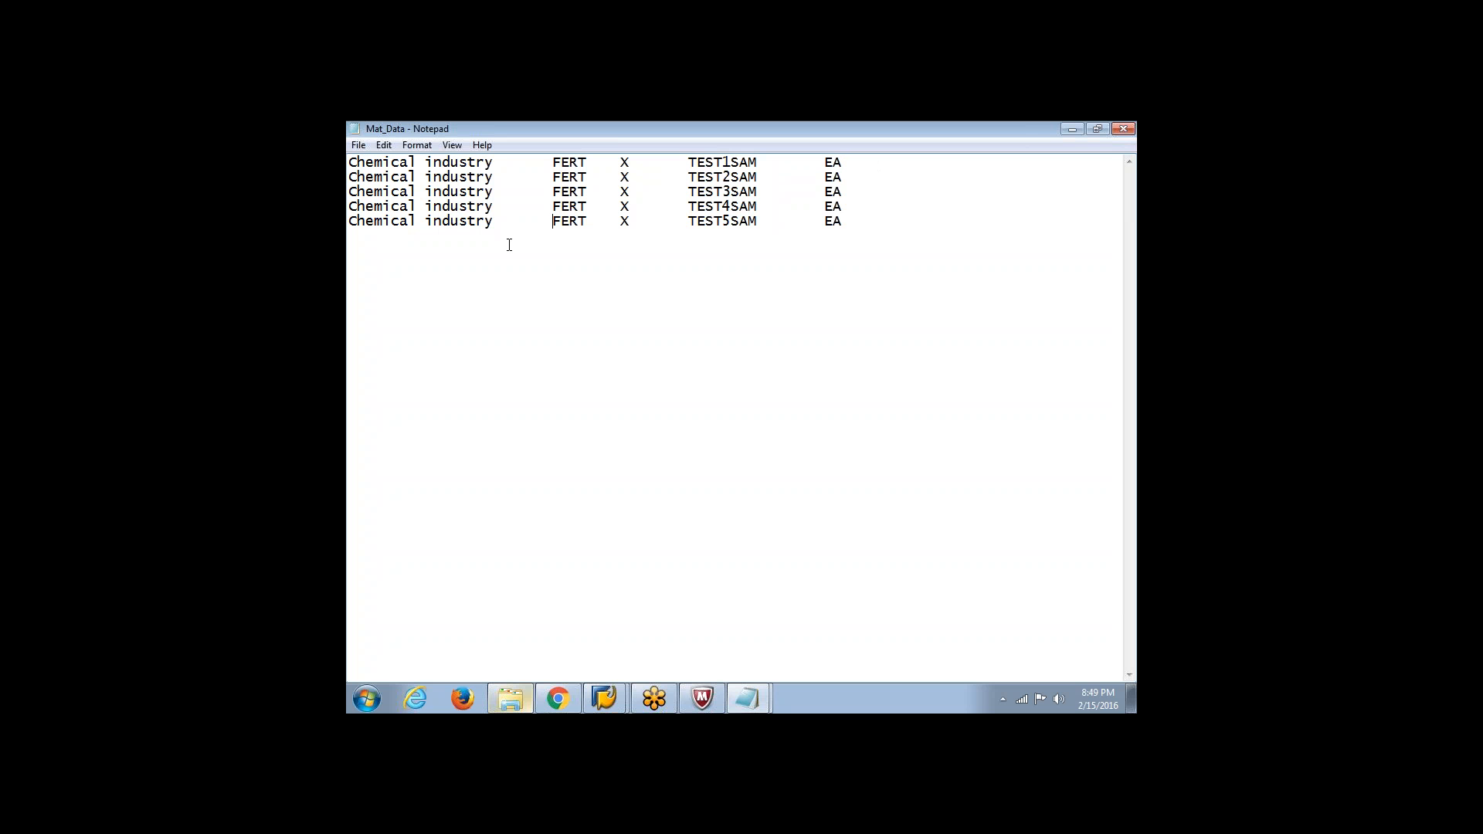
{"action": "mouse_move", "coordinate": [604, 698]}
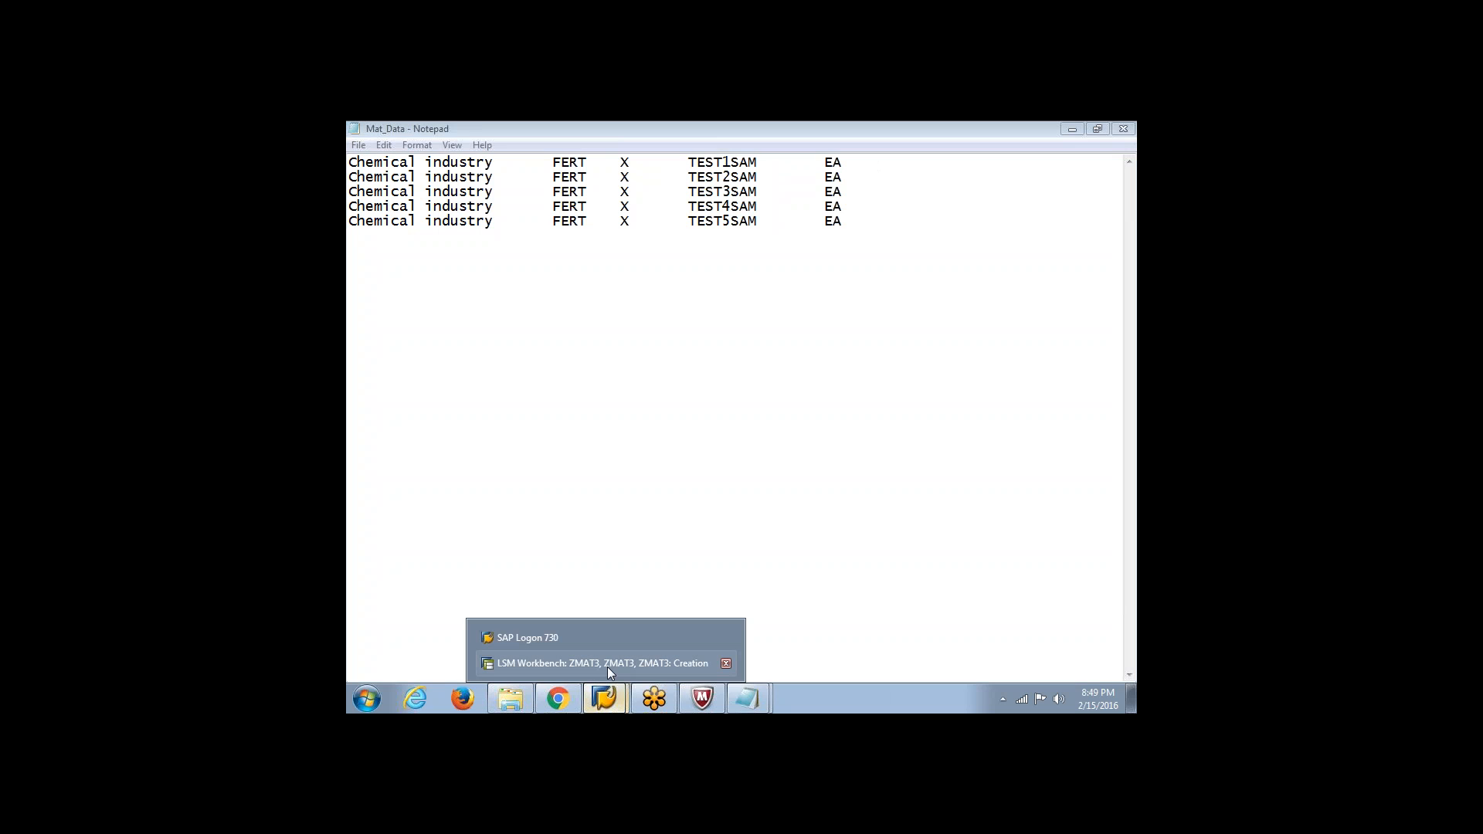
{"action": "left_click", "coordinate": [607, 666]}
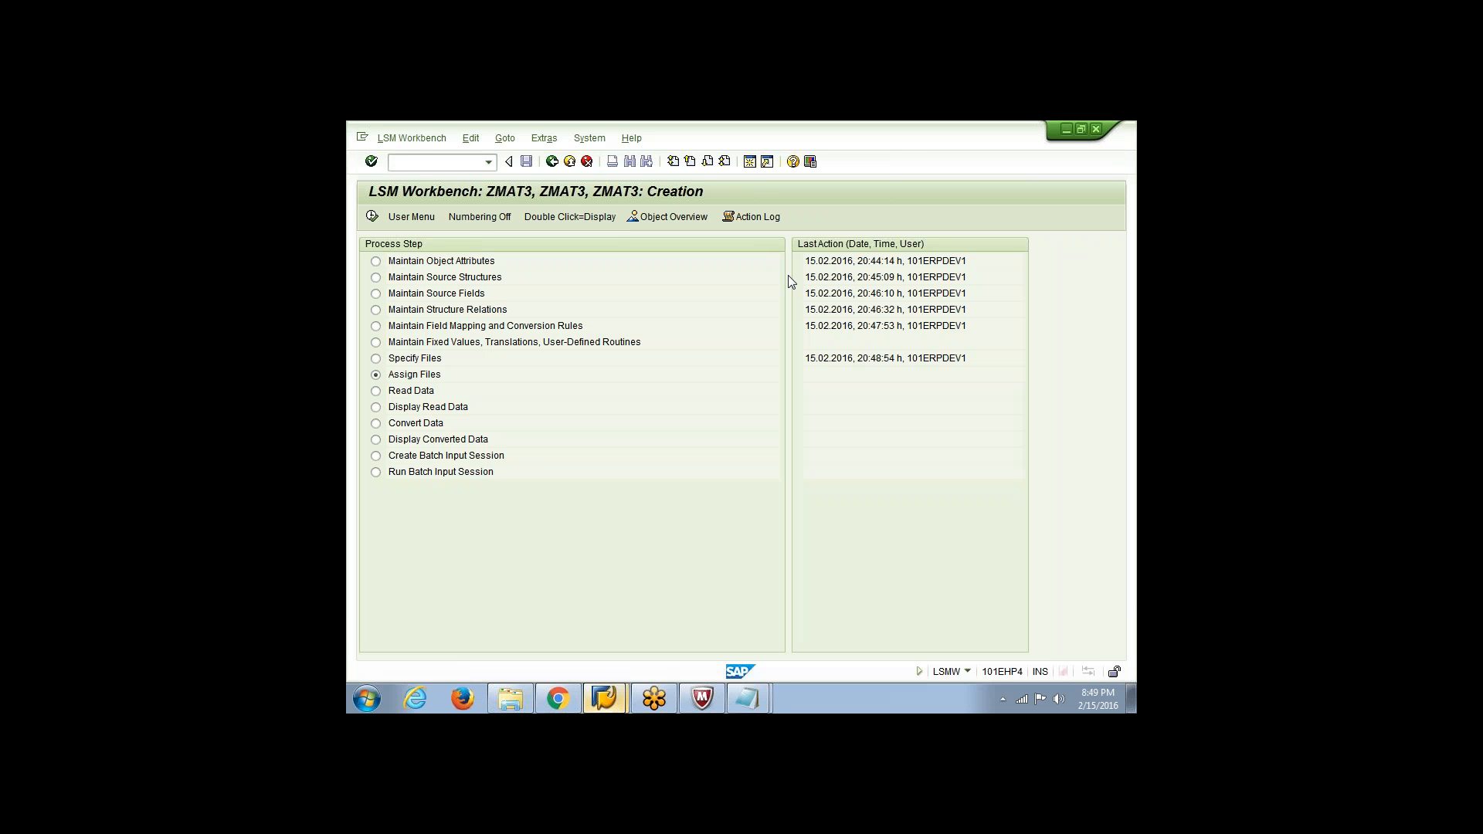
{"action": "key", "text": "shift+F3"}
{"action": "type", "text": "MM01"}
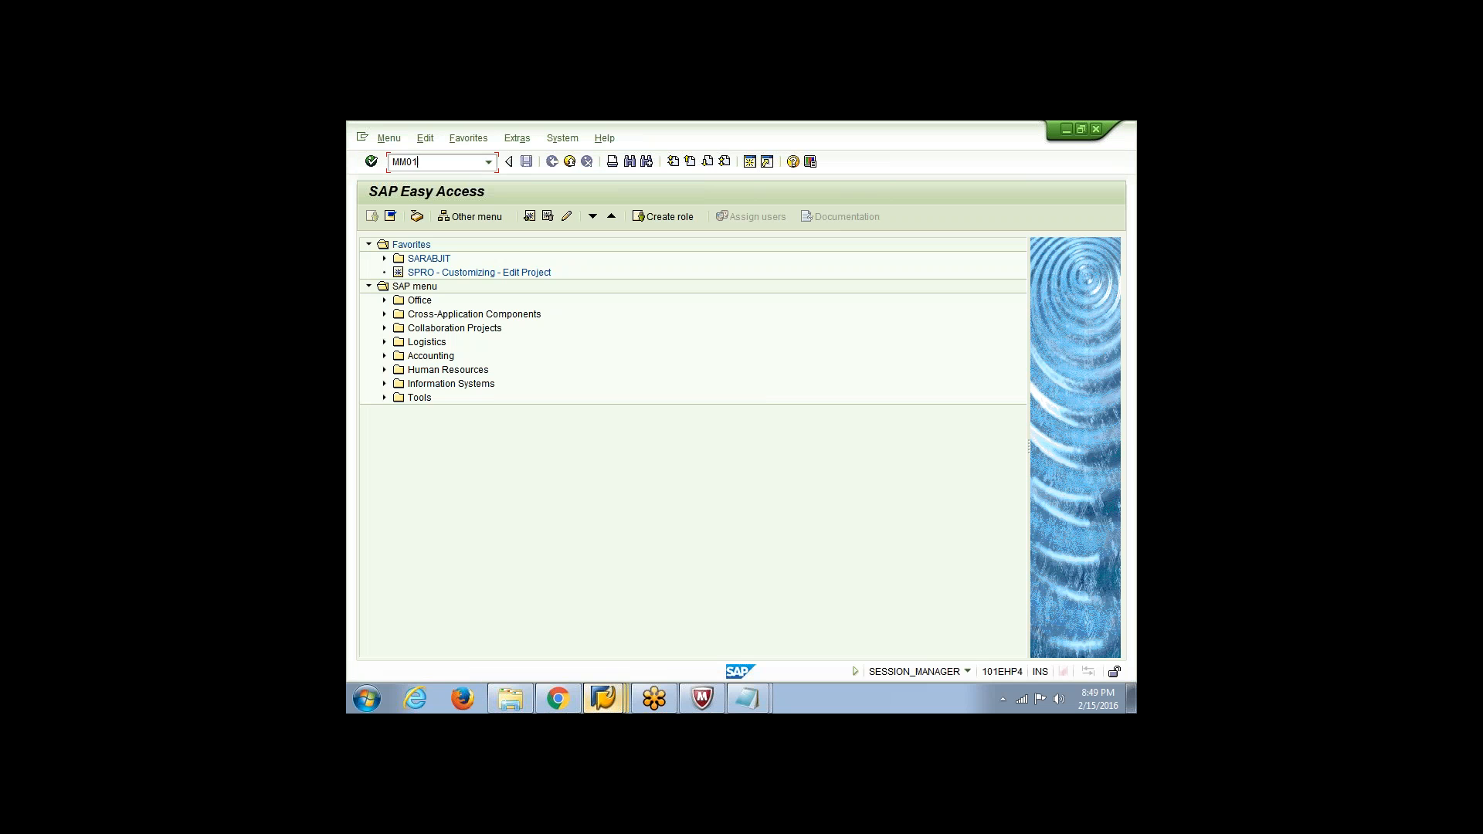
{"action": "key", "text": "Return"}
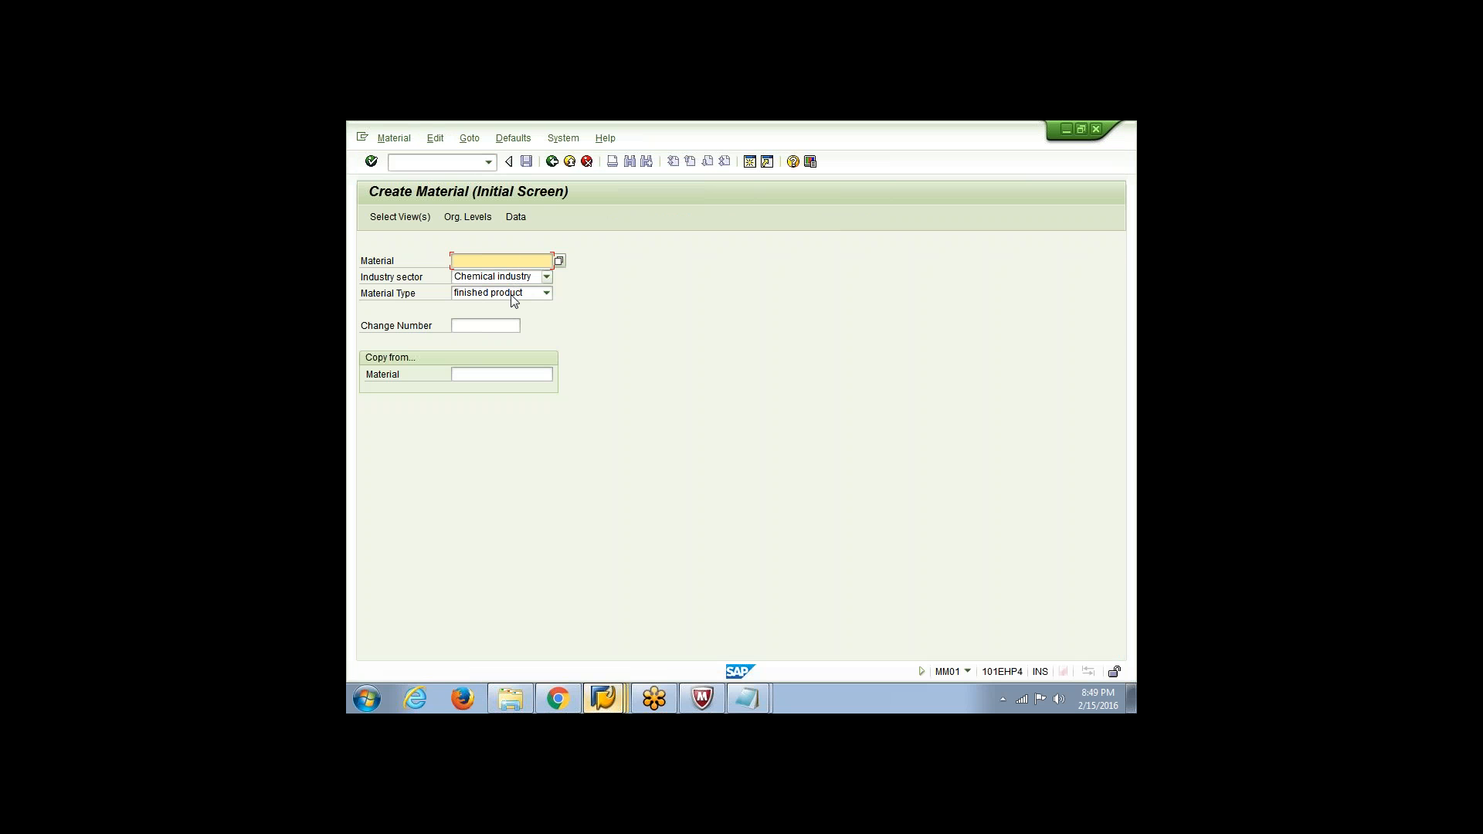
Compare the Create Material initial screen with the rows of Mat_Data in Notepad, and return to the Create Material screen
{"action": "key", "text": "alt+Tab"}
{"action": "key", "text": "alt+Tab"}
{"action": "key", "text": "alt+Tab"}
{"action": "key", "text": "alt+Tab"}
{"action": "key", "text": "alt+Tab"}
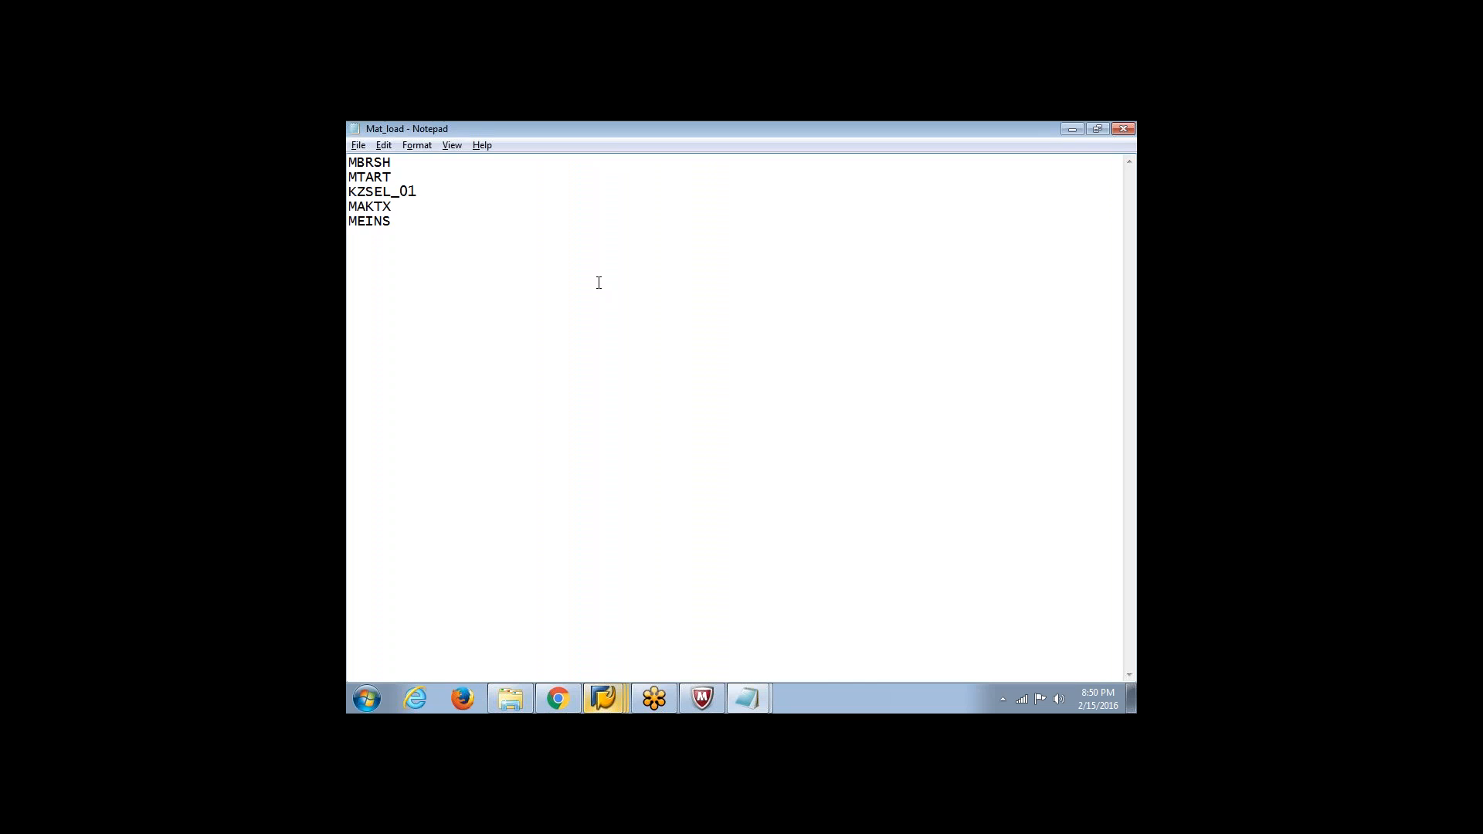
{"action": "left_click", "coordinate": [747, 699]}
{"action": "left_click", "coordinate": [780, 662]}
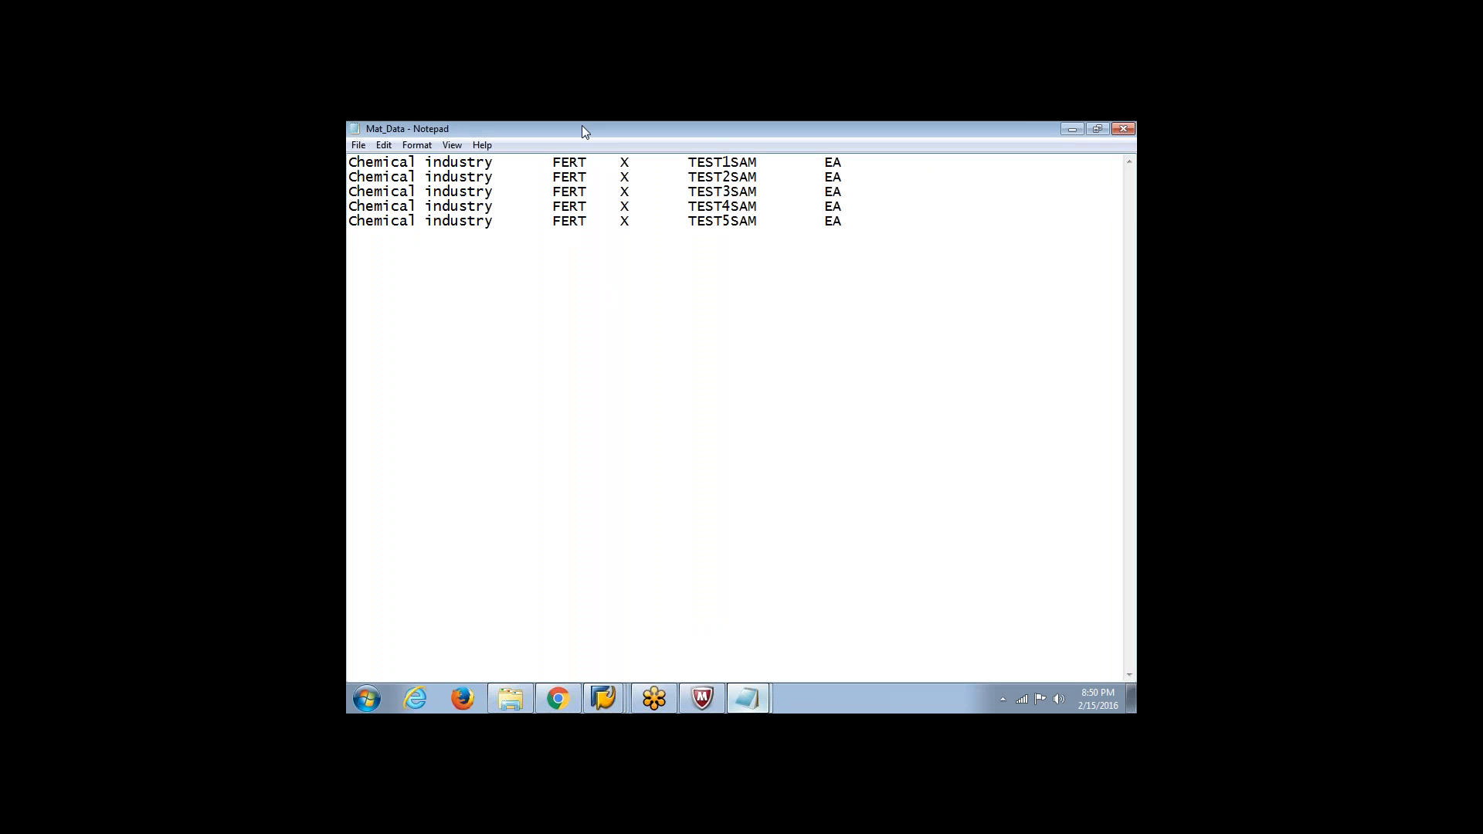
{"action": "left_click", "coordinate": [604, 699]}
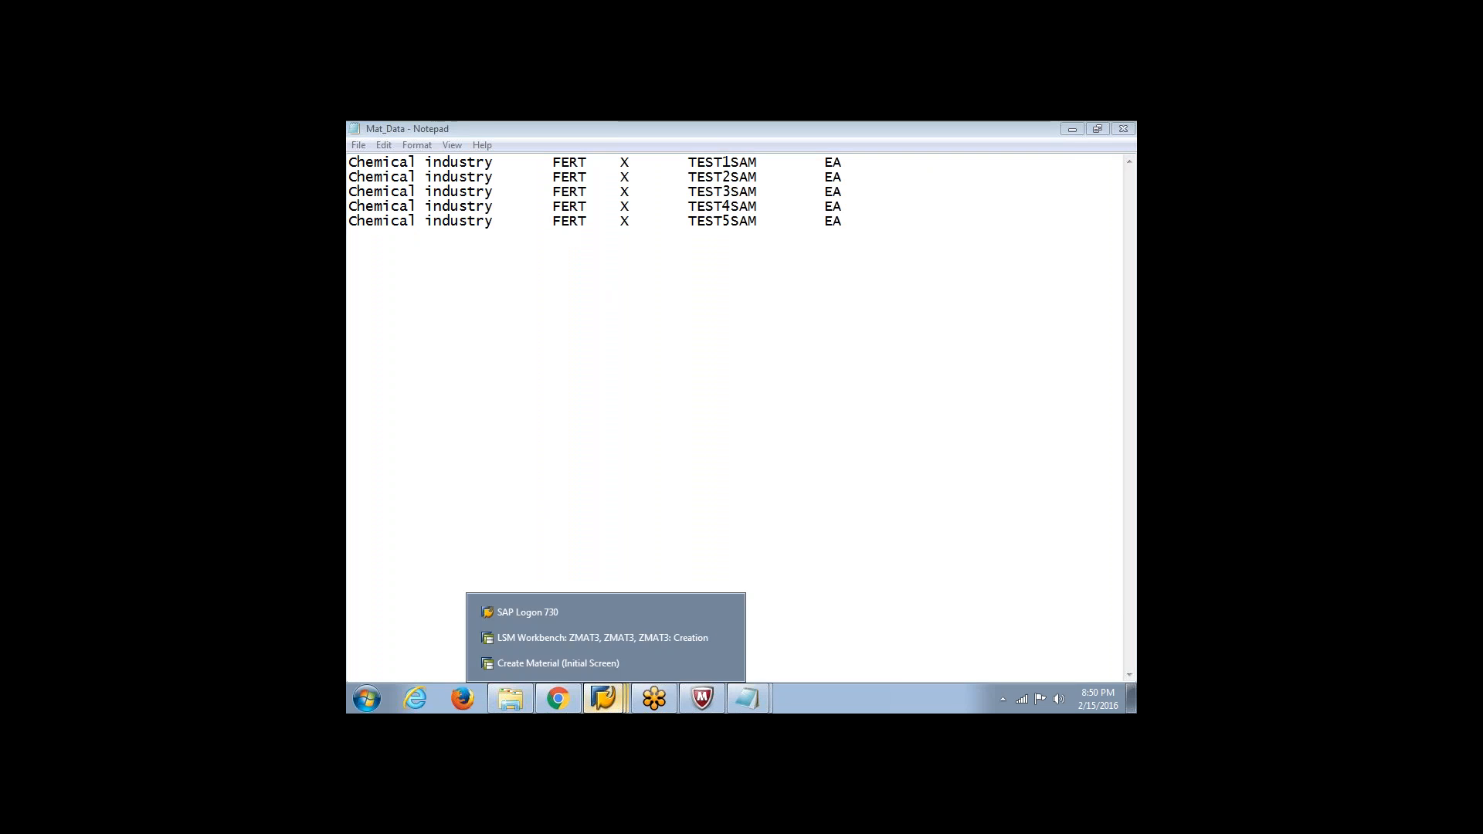
{"action": "left_click", "coordinate": [600, 664]}
Select only the Basic Data 1 view for the chemical industry finished product and enter SAM TEST MATERIAL 1 as its description
{"action": "left_click", "coordinate": [400, 216]}
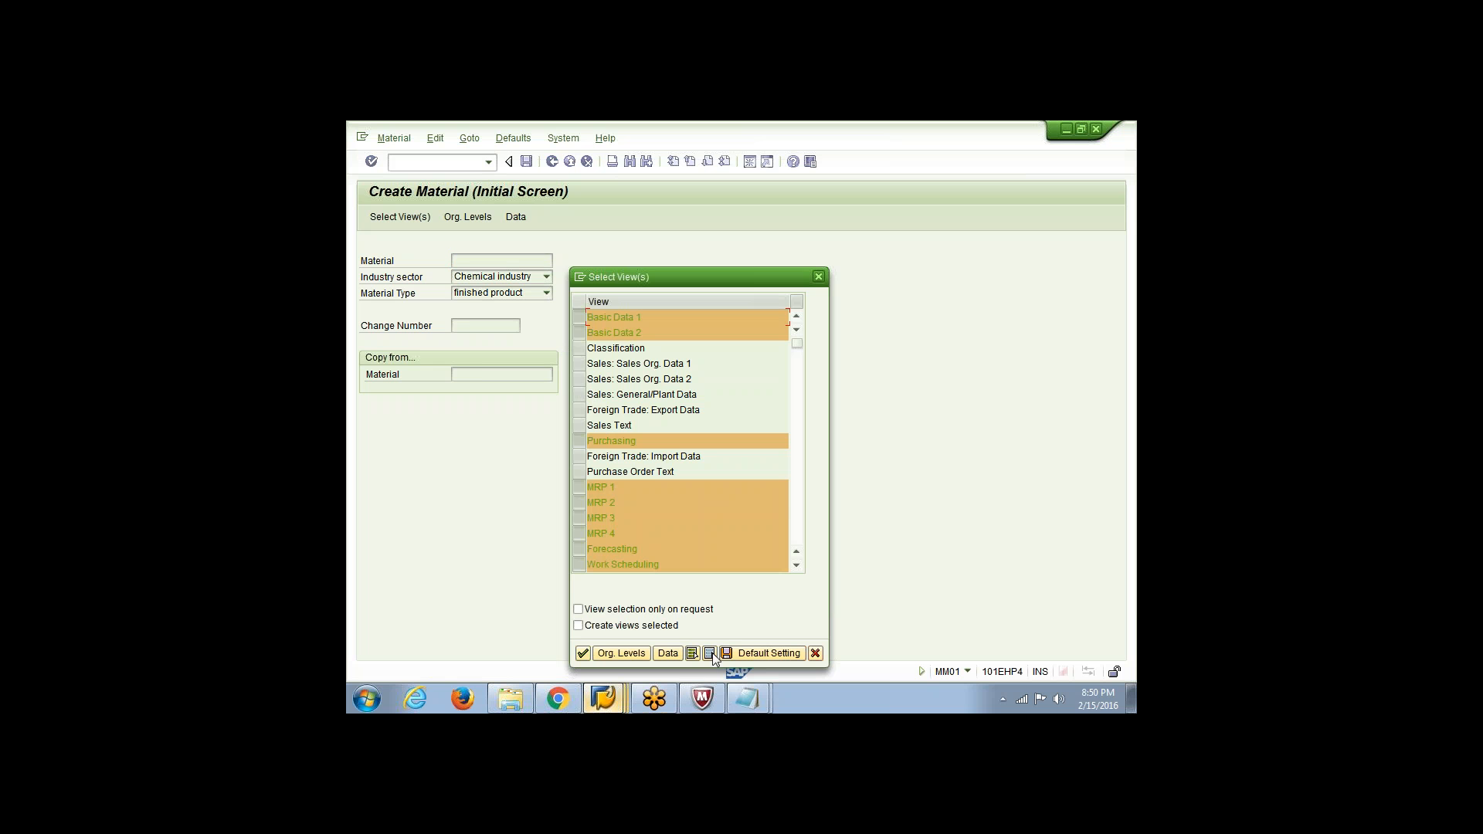
{"action": "left_click", "coordinate": [708, 654]}
{"action": "left_click", "coordinate": [579, 318]}
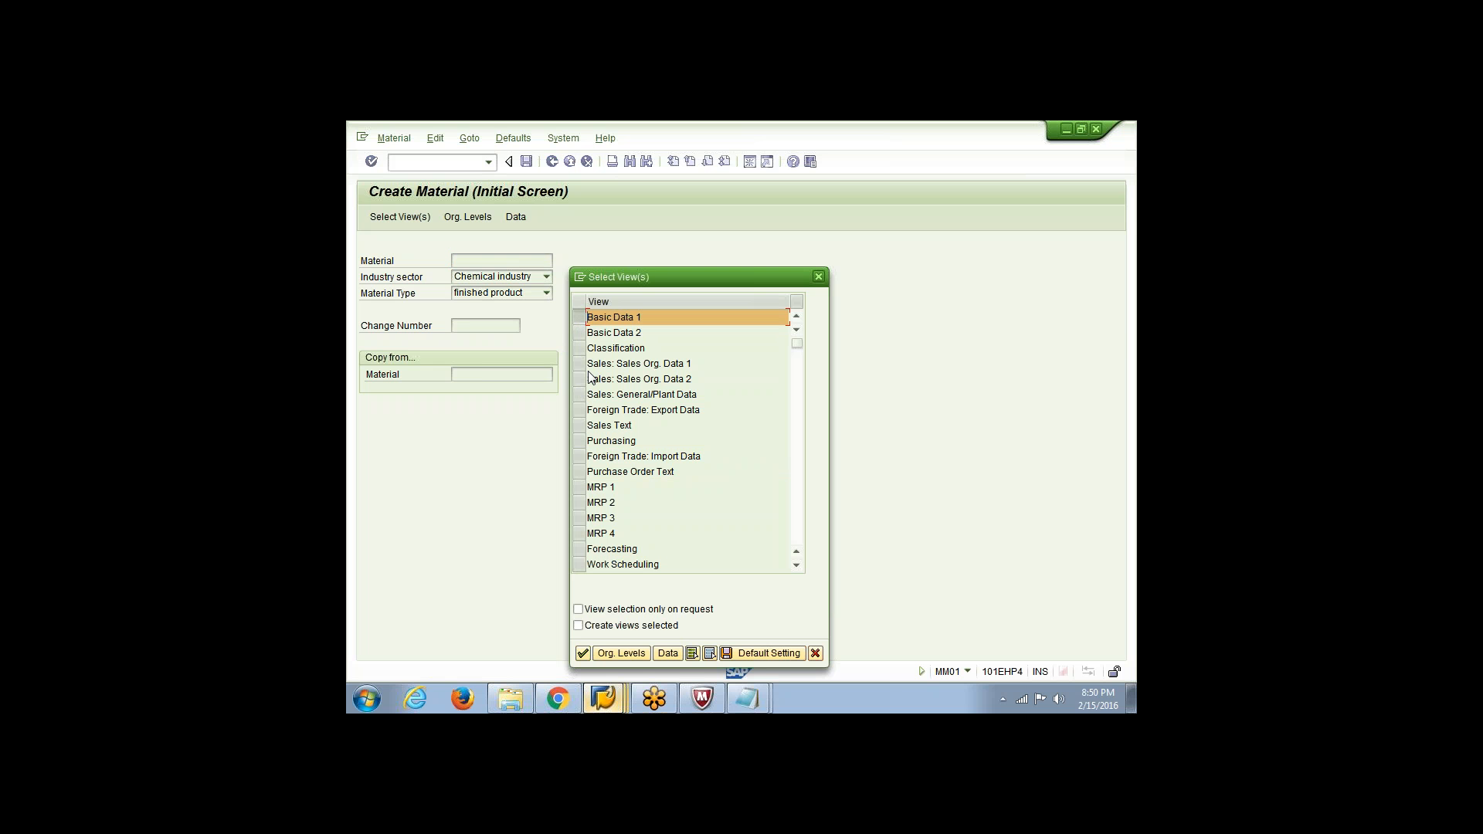
{"action": "left_click", "coordinate": [582, 653]}
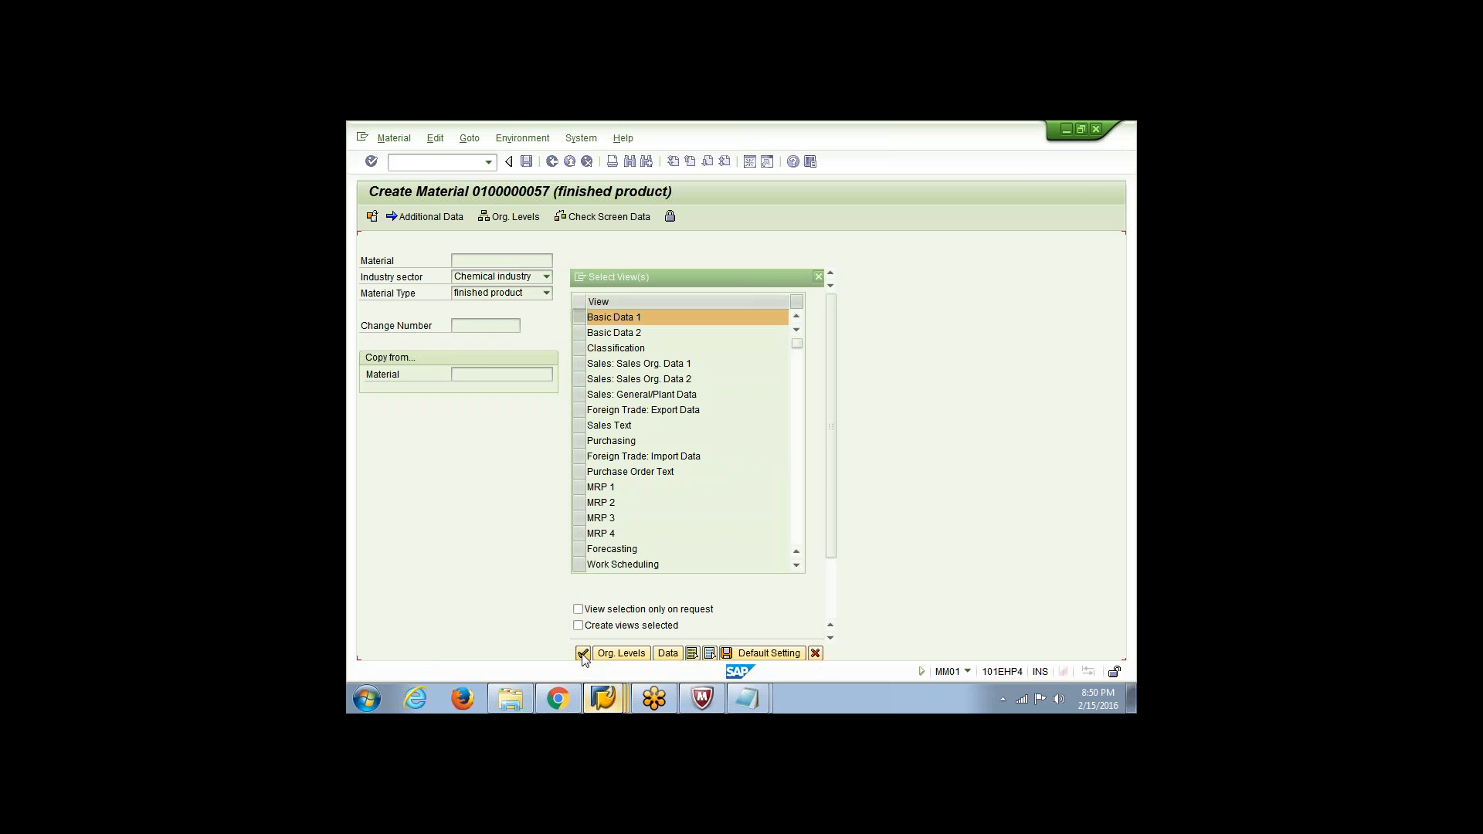
{"action": "key", "text": "Down"}
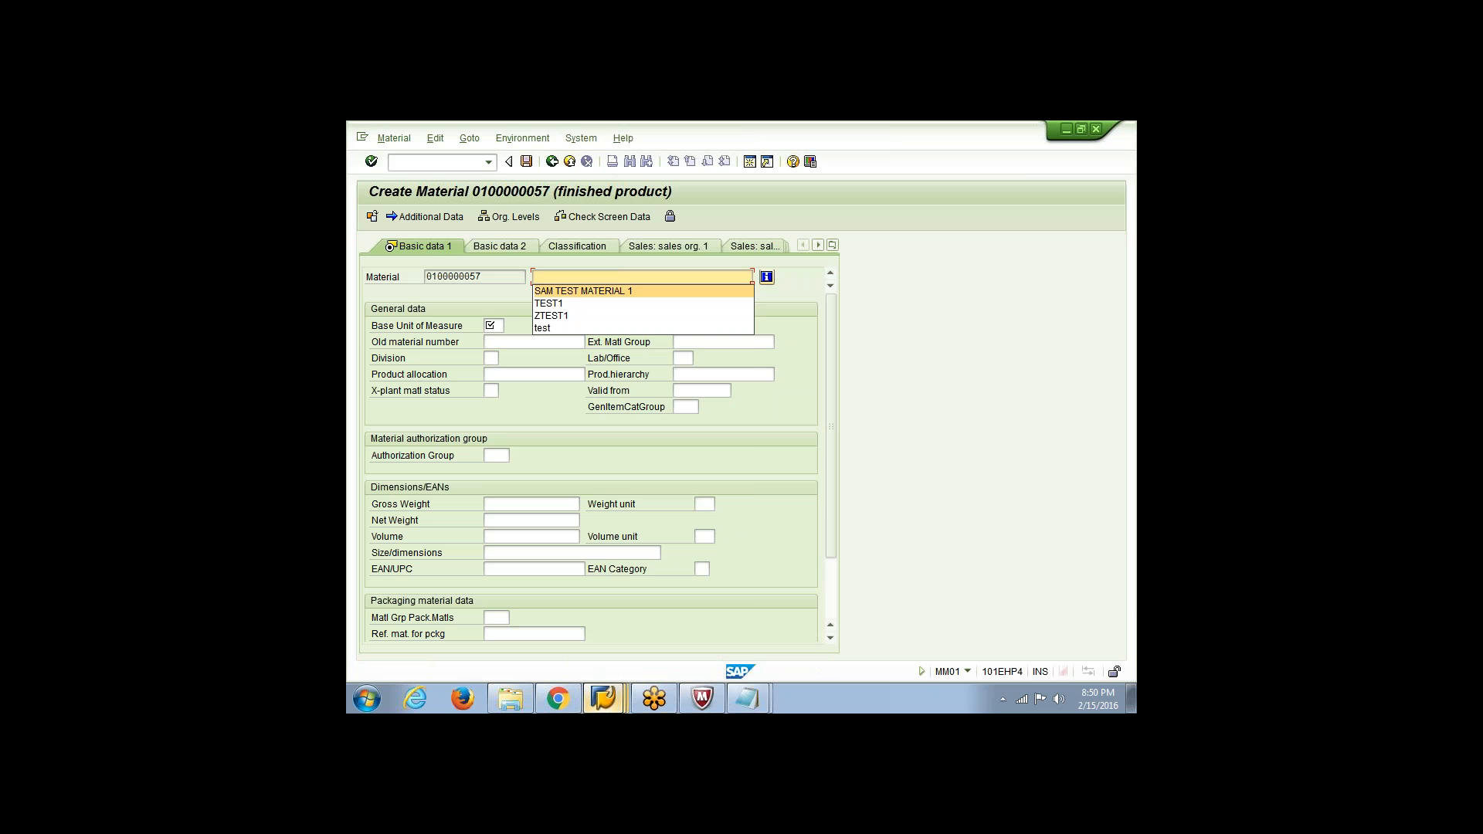
{"action": "key", "text": "Return"}
{"action": "key", "text": "Tab"}
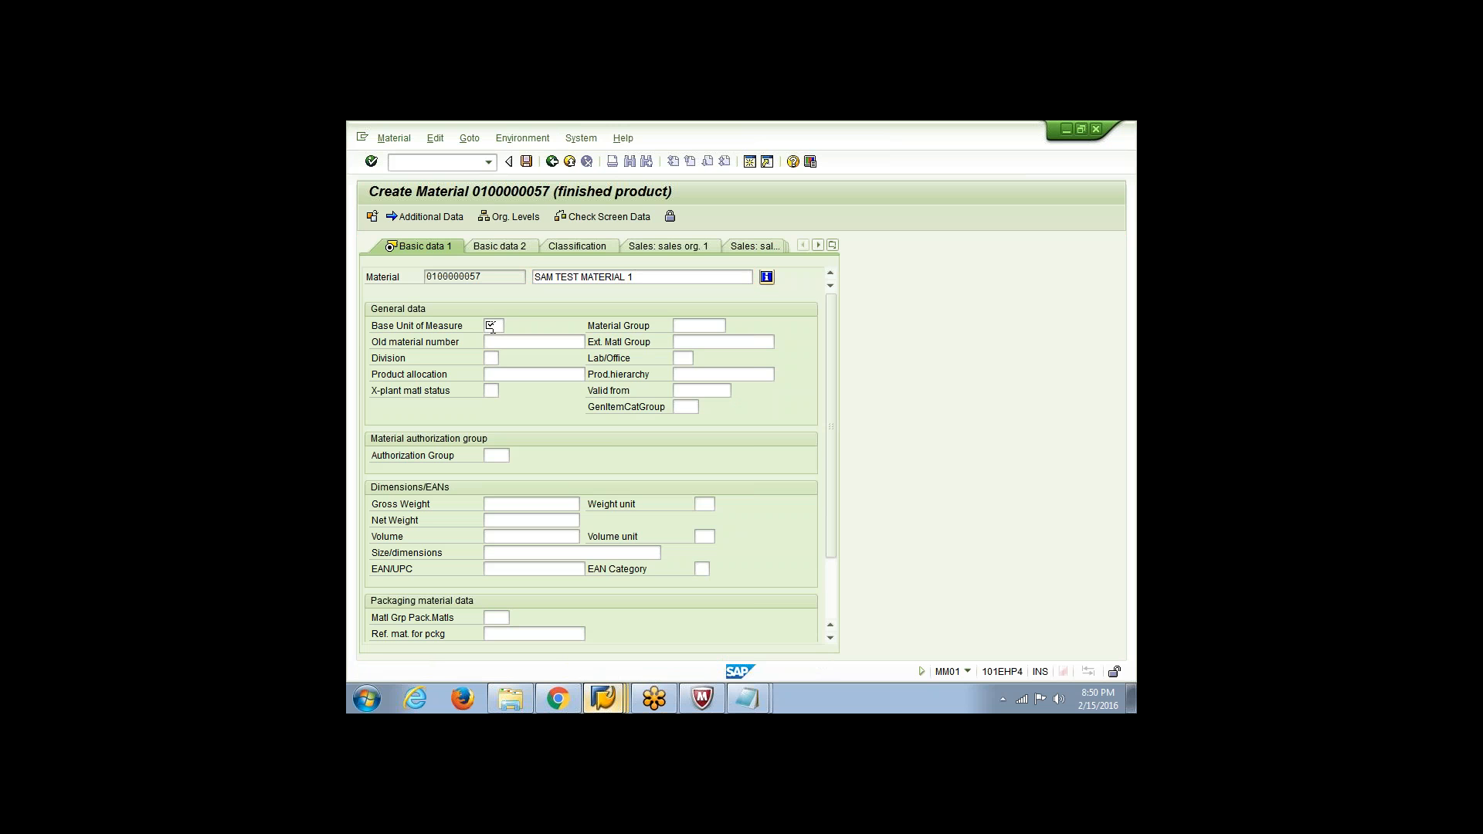
Switch to Notepad, save the Mat_Data text file, and close it
{"action": "key", "text": "alt+Tab"}
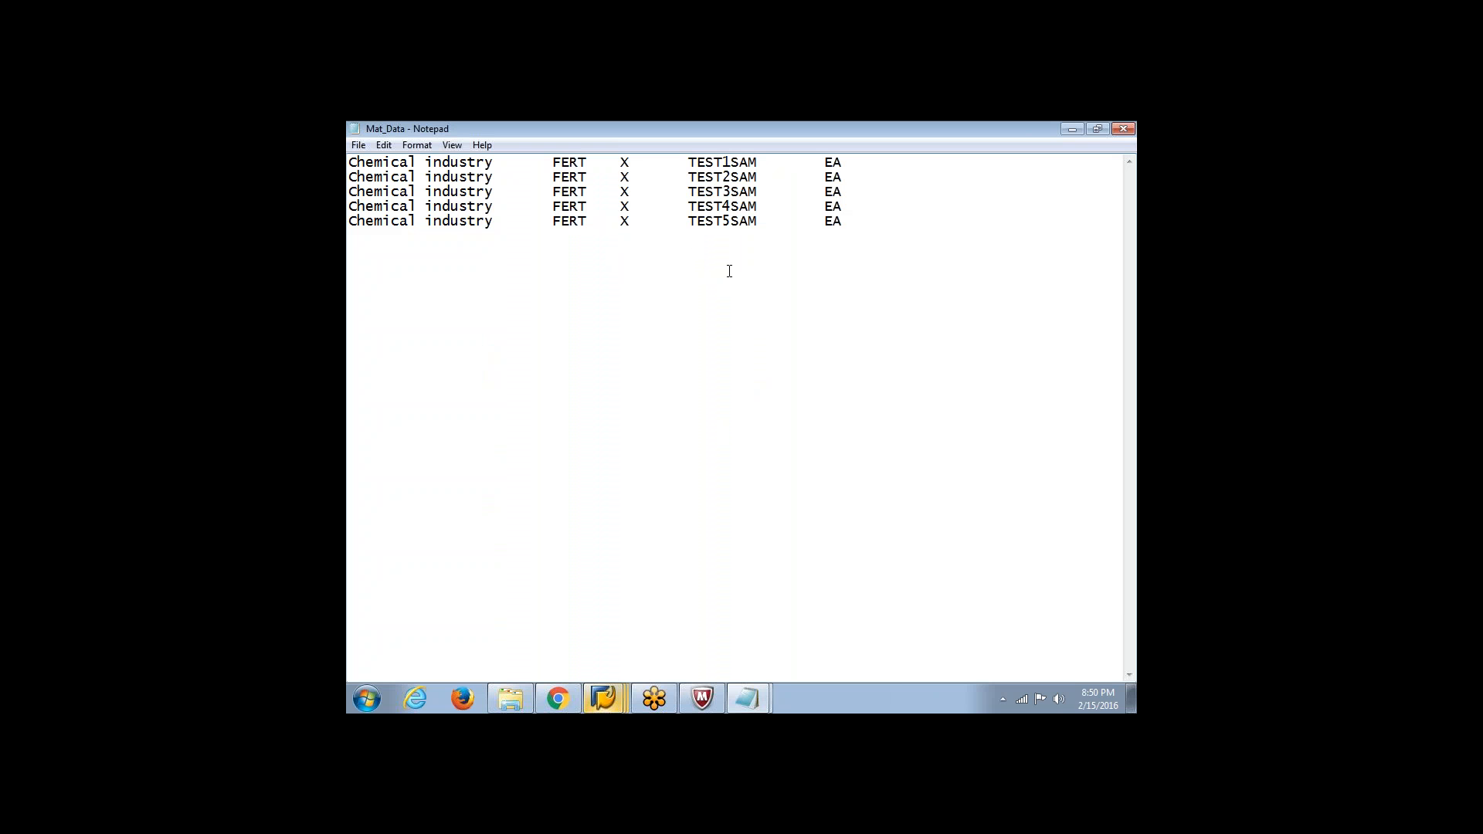
{"action": "left_click", "coordinate": [358, 145]}
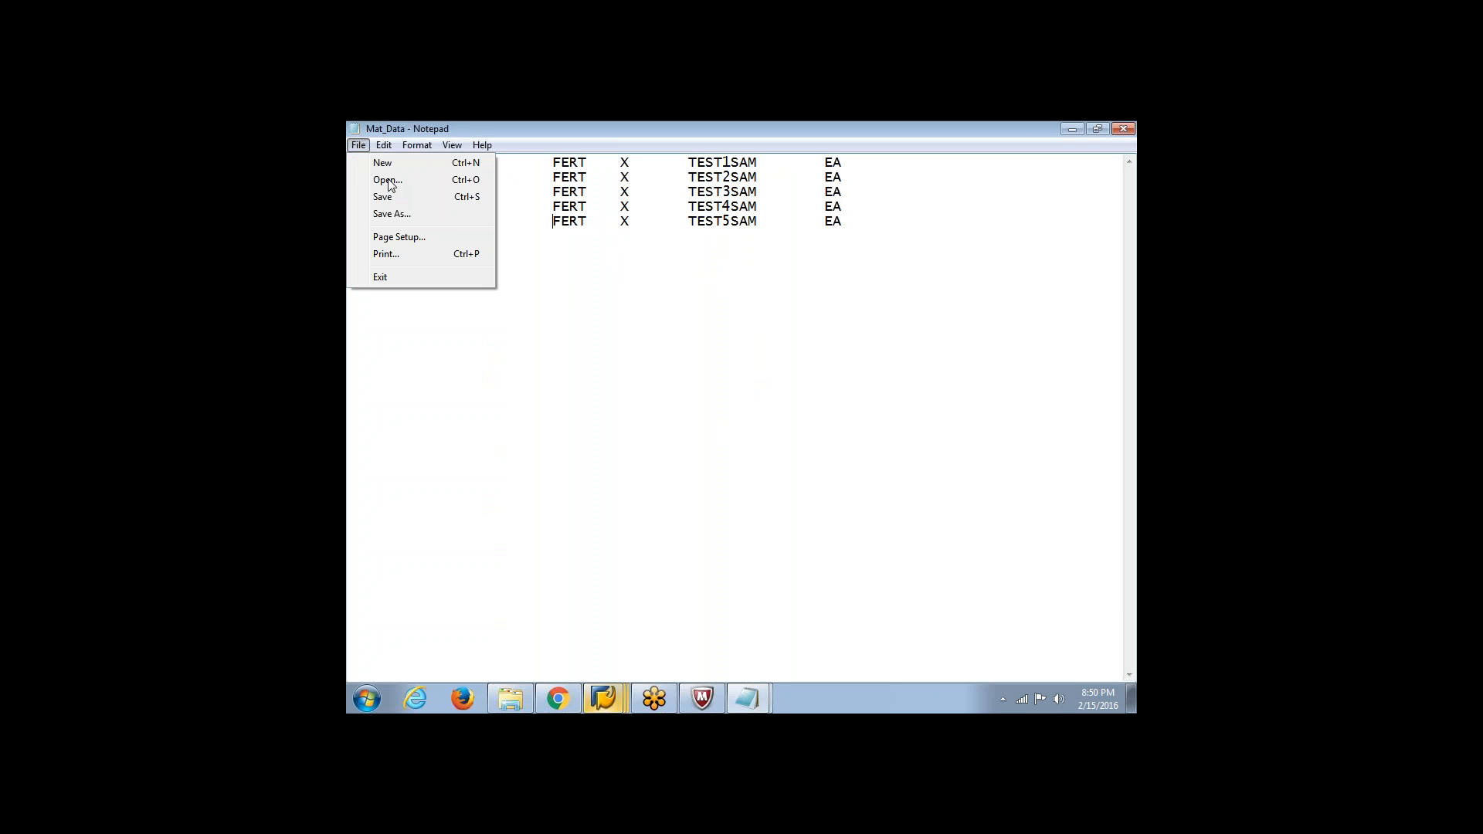
{"action": "left_click", "coordinate": [380, 195]}
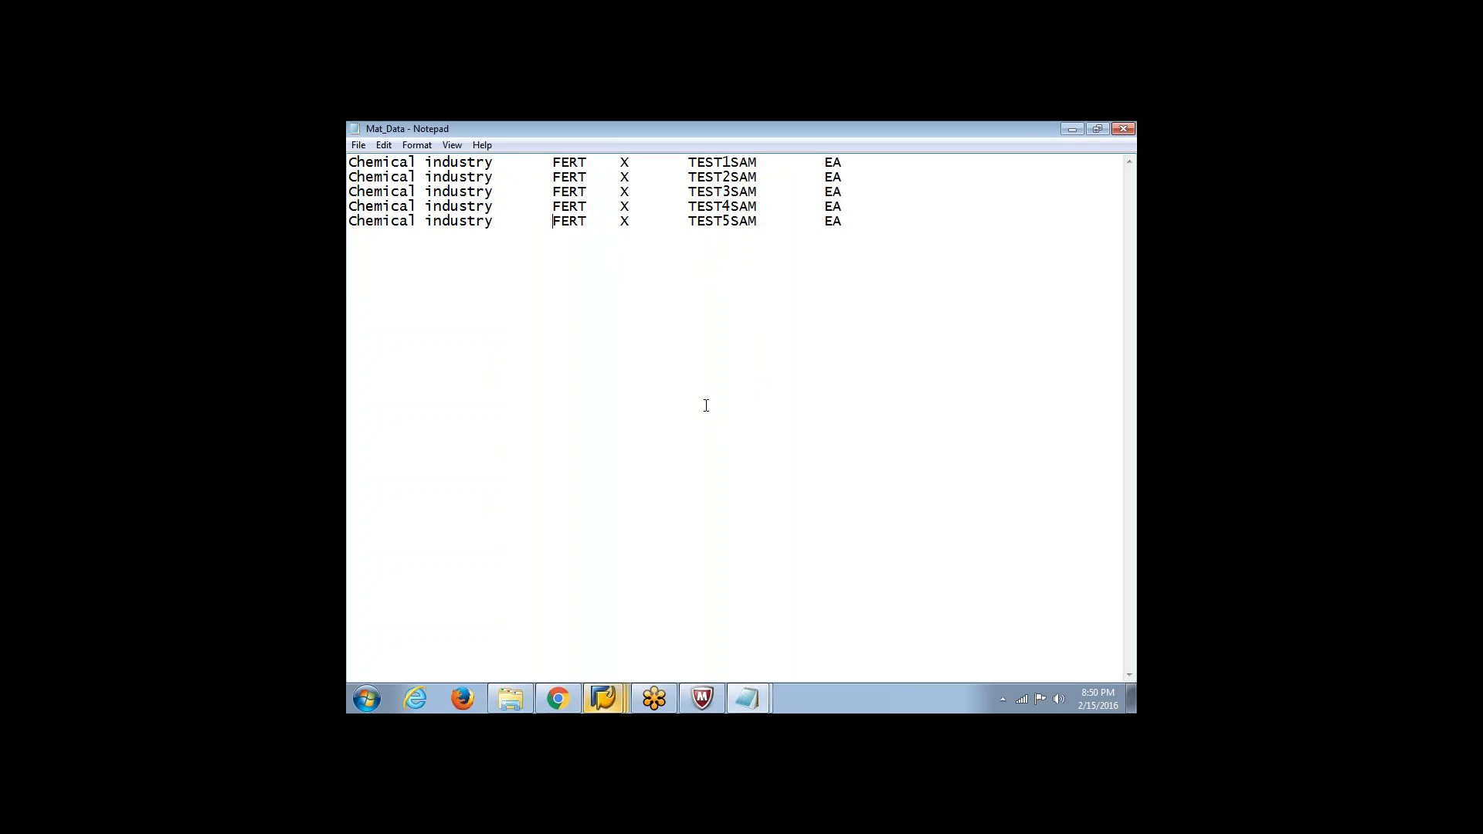
{"action": "left_click", "coordinate": [1123, 132]}
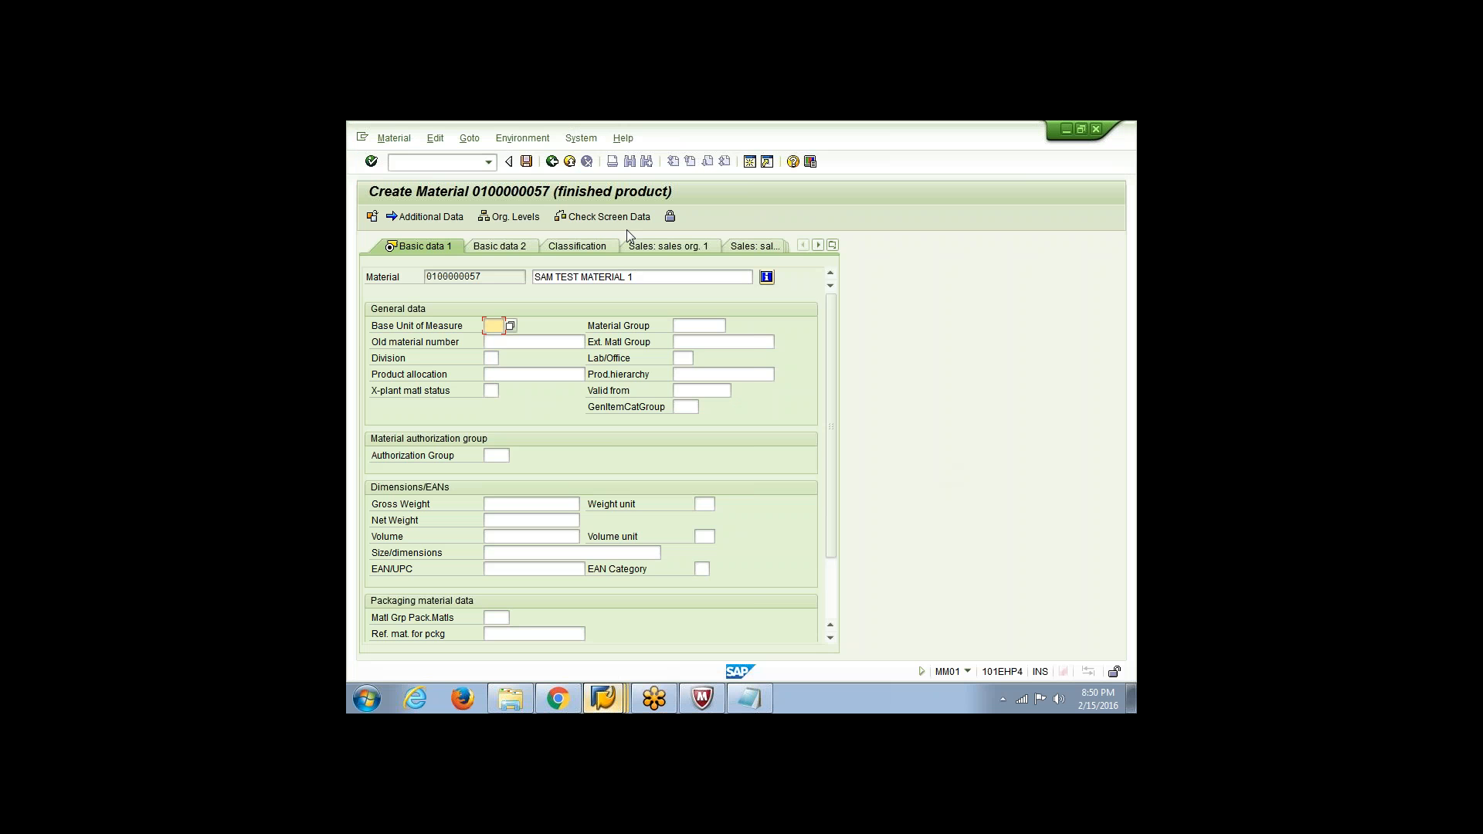
Leave the material creation without saving the new material
{"action": "left_click", "coordinate": [569, 160]}
{"action": "left_click", "coordinate": [618, 431]}
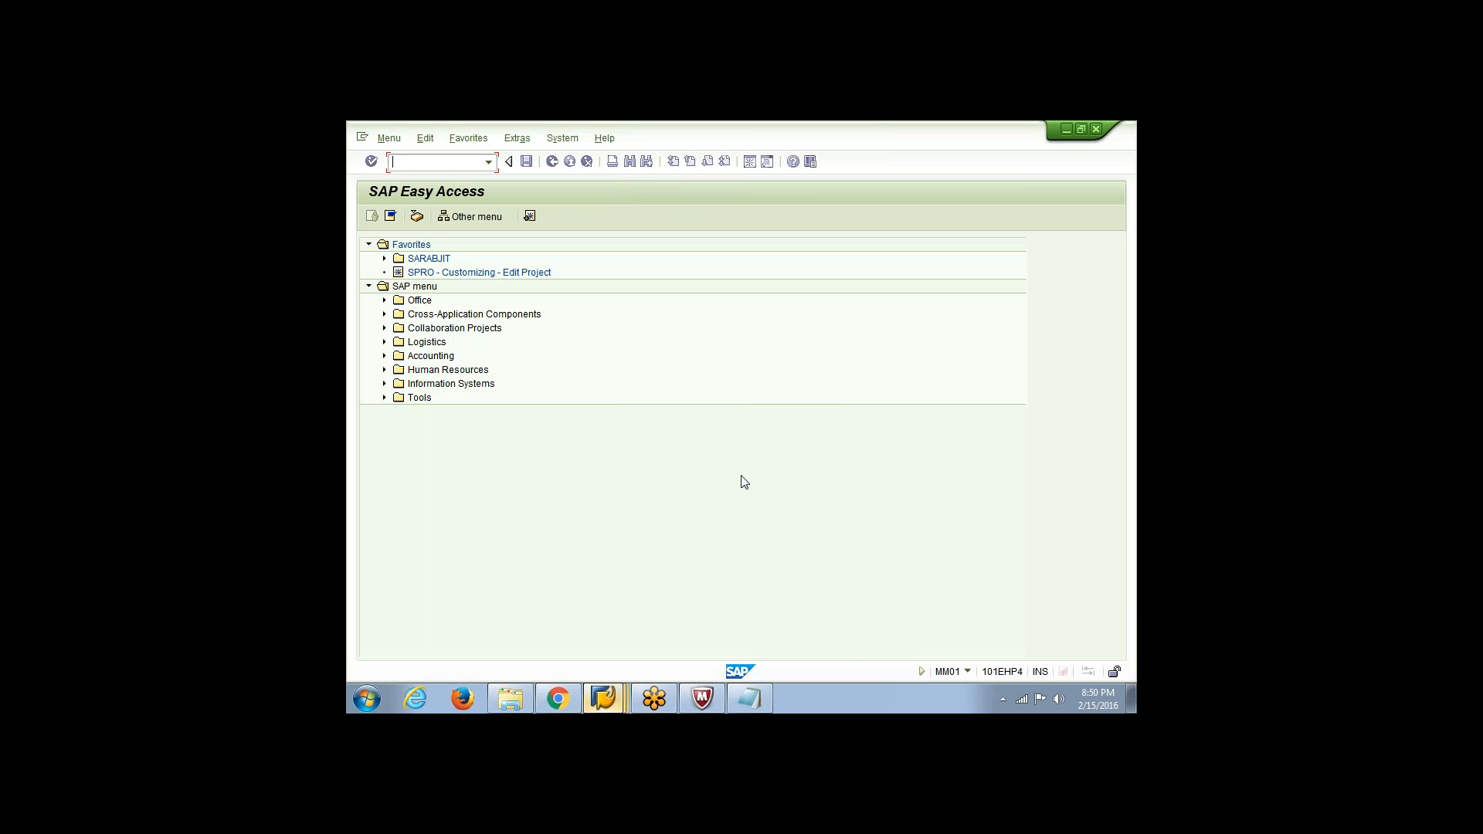
Return to the LSM Workbench session for ZMAT3 and check which file is assigned to the source structure in Assign Files
{"action": "left_click", "coordinate": [614, 707]}
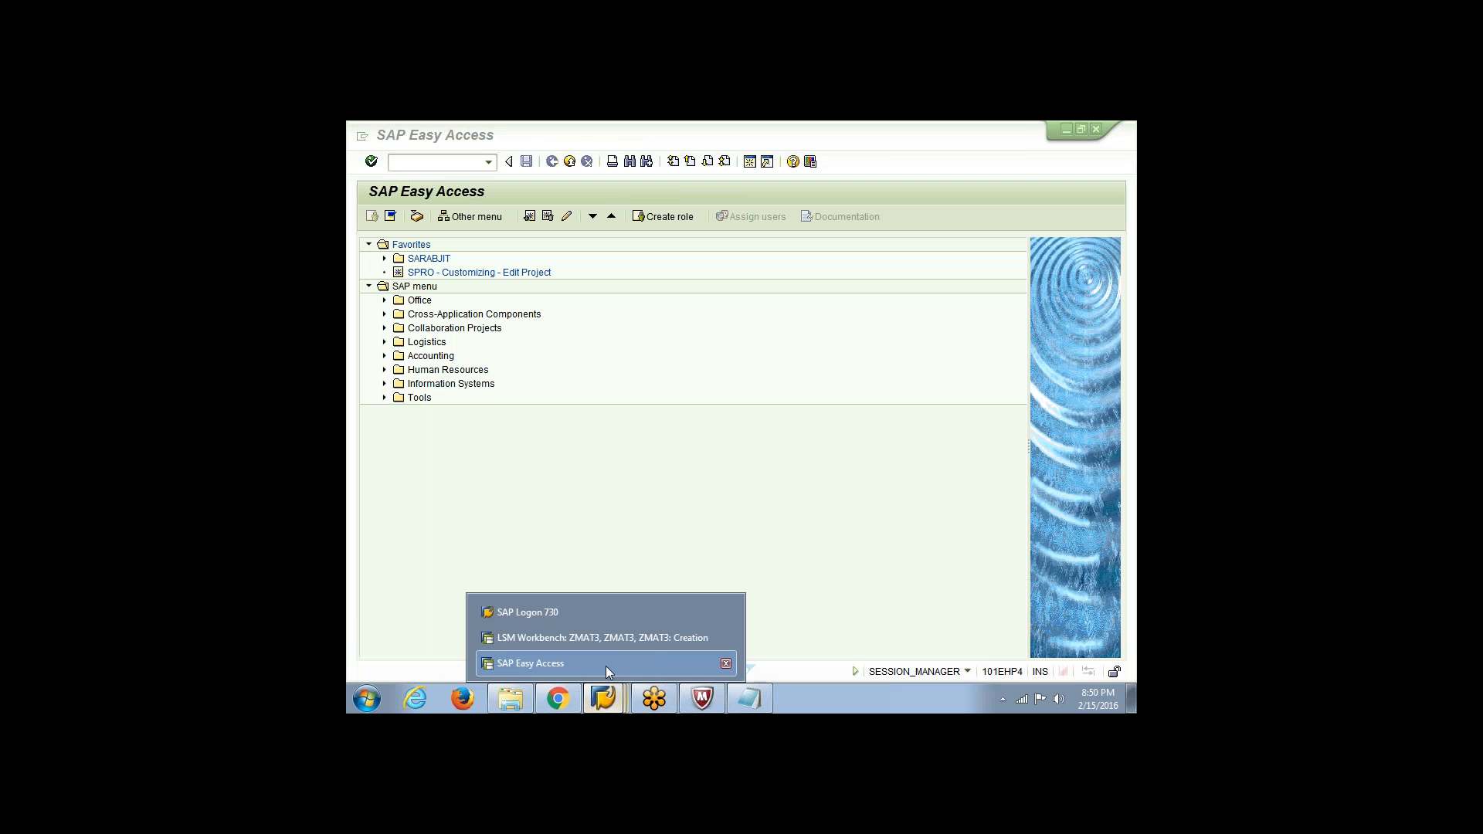
{"action": "left_click", "coordinate": [605, 665]}
{"action": "left_click", "coordinate": [608, 699]}
{"action": "left_click", "coordinate": [607, 639]}
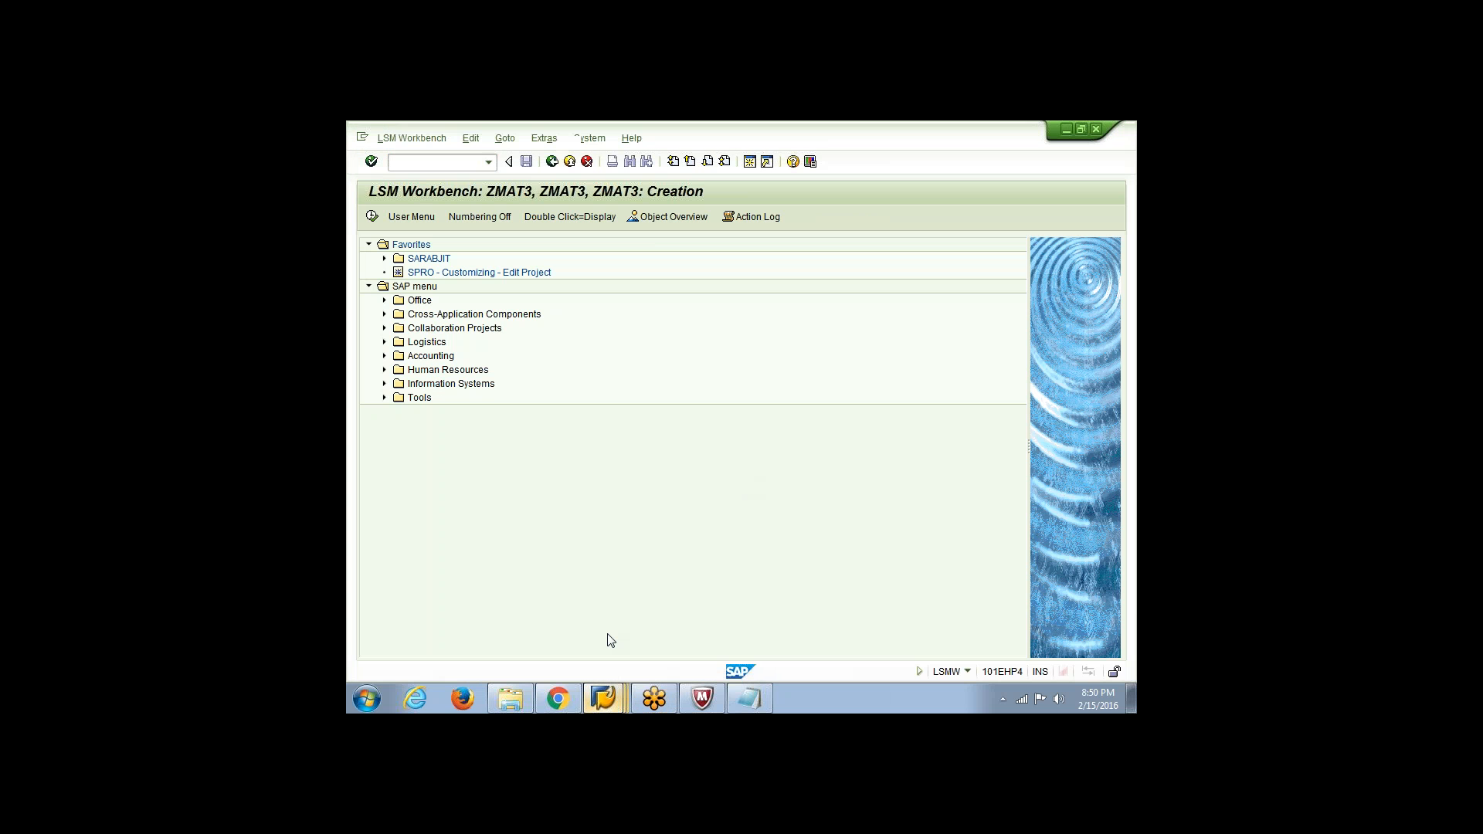
{"action": "double_click", "coordinate": [412, 377]}
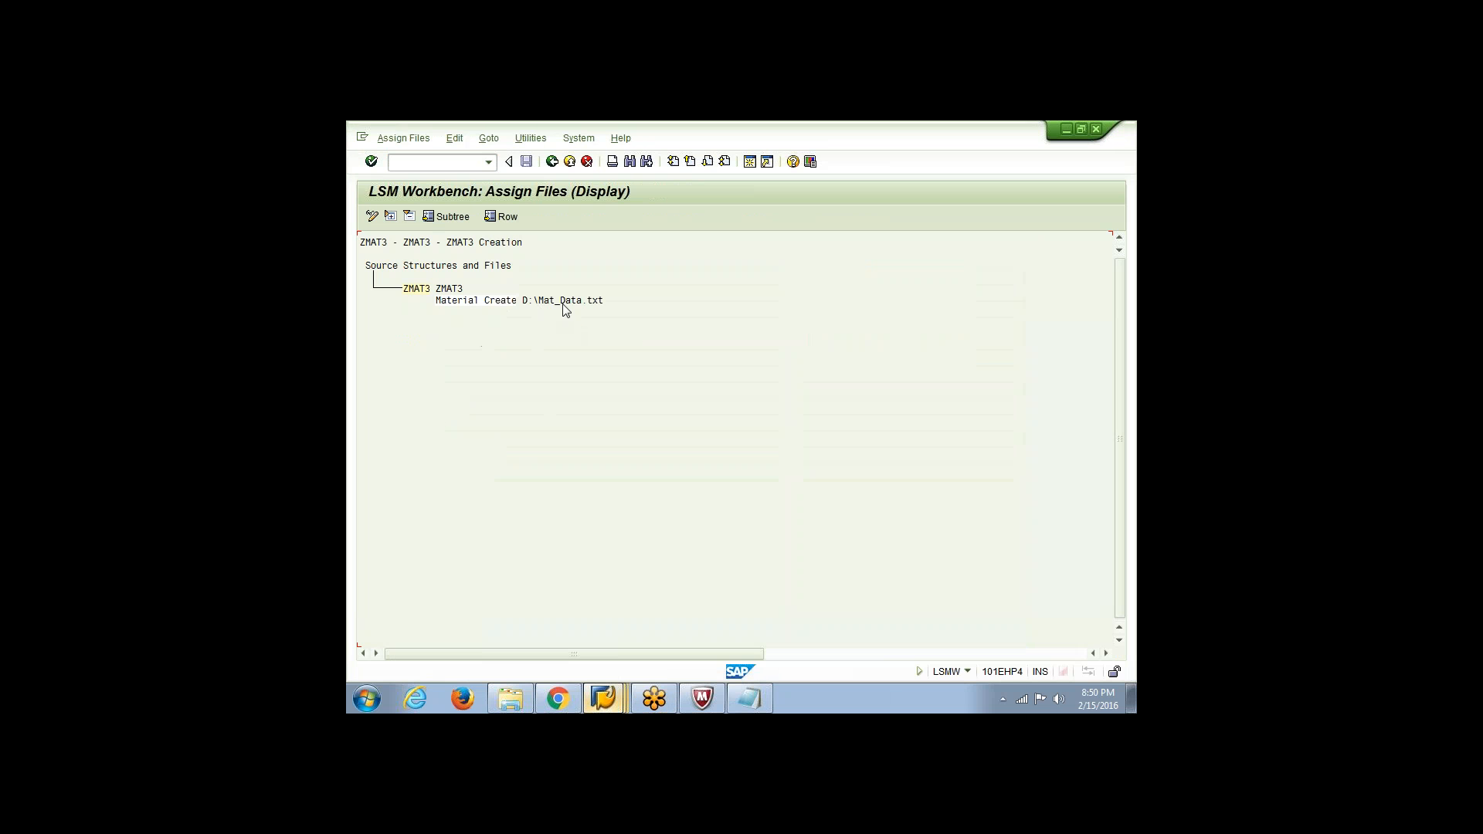
{"action": "left_click", "coordinate": [553, 162]}
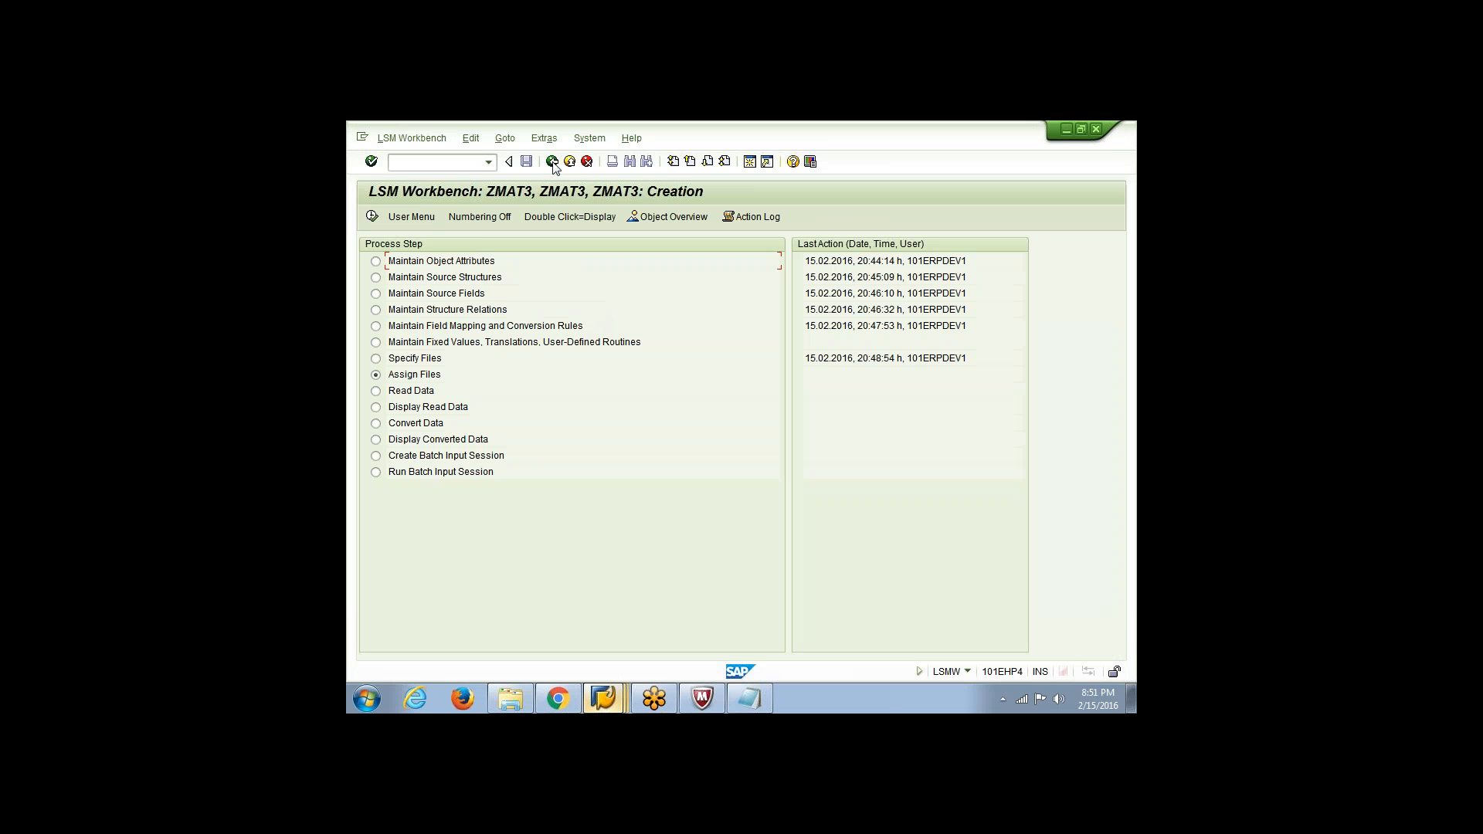
Run Read Data for ZMAT3 without a transaction number range, allowing access to D:\Mat_Data.txt and remembering the decision
{"action": "left_click", "coordinate": [376, 391]}
{"action": "left_click", "coordinate": [372, 217]}
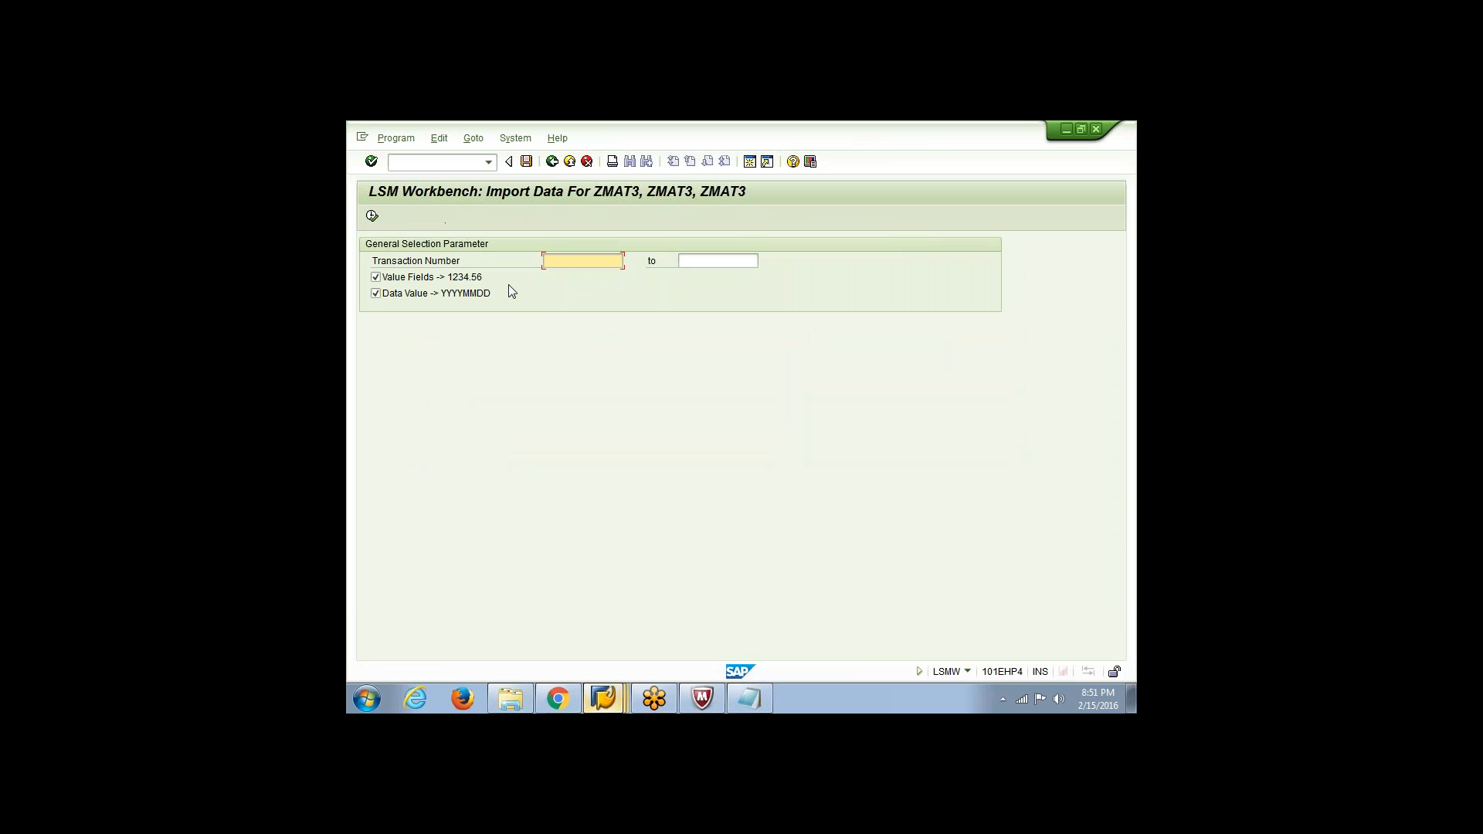
{"action": "left_click", "coordinate": [372, 216]}
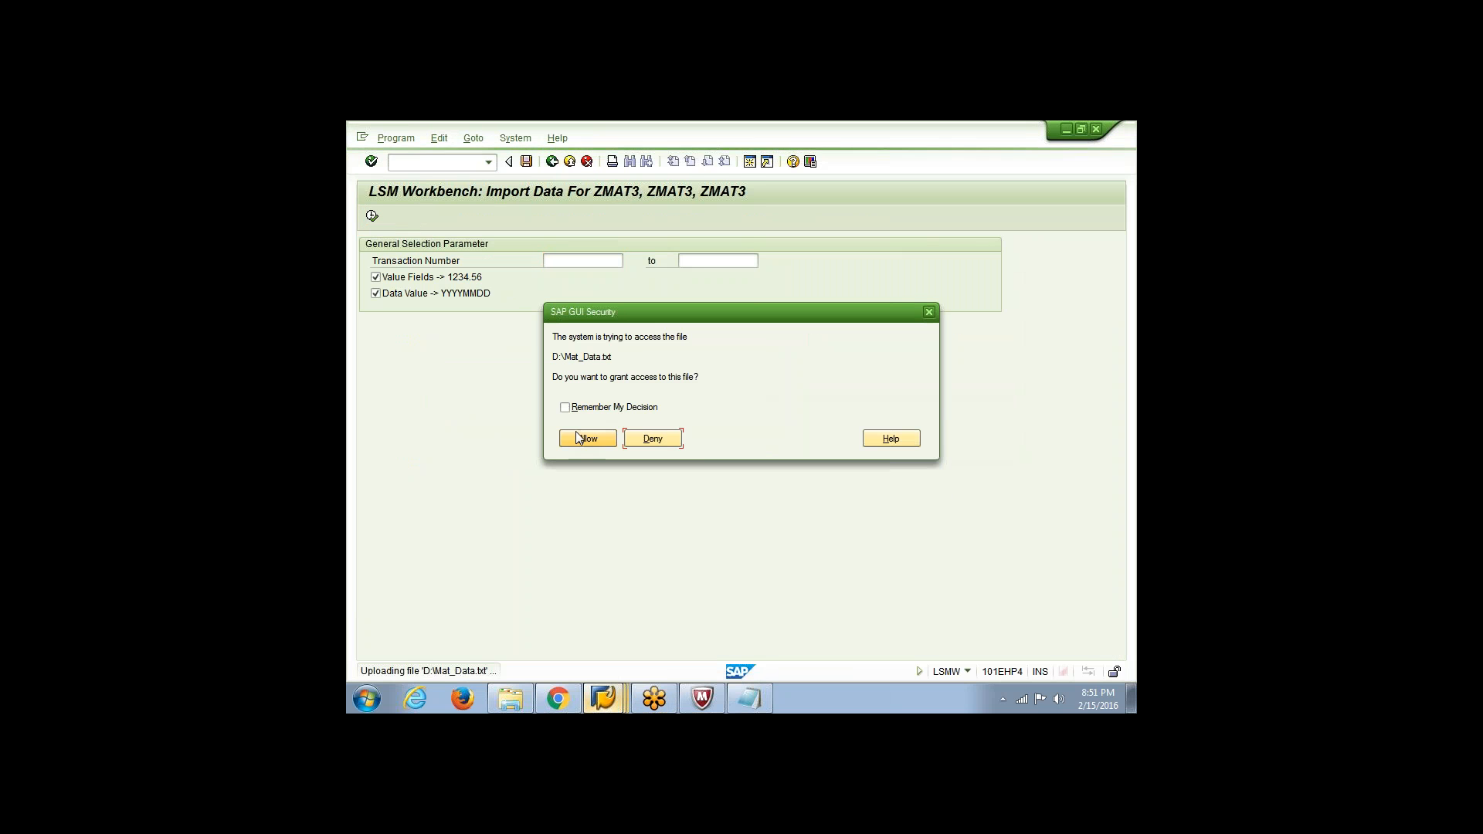
{"action": "left_click", "coordinate": [588, 407]}
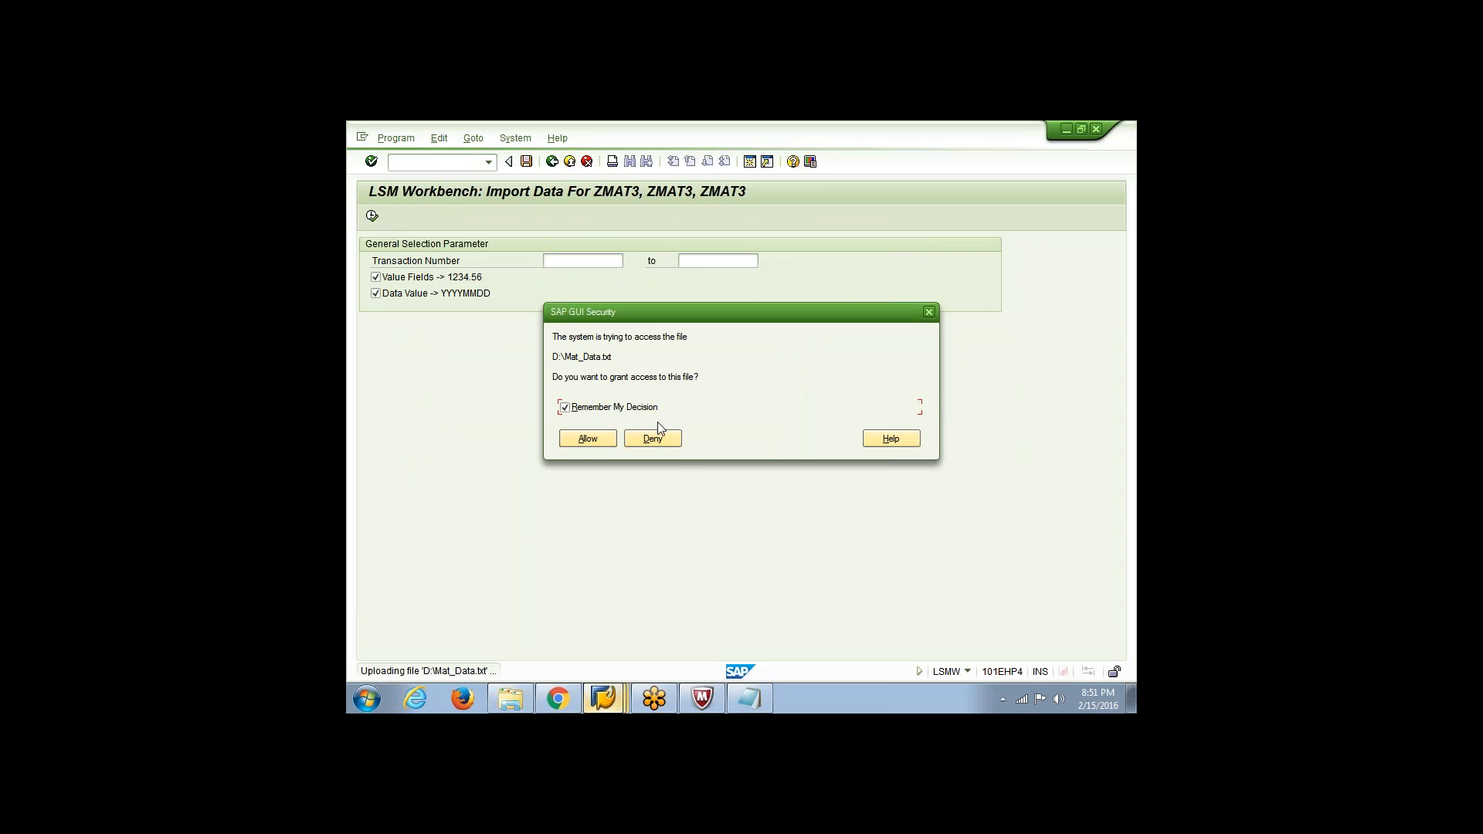
{"action": "left_click", "coordinate": [596, 441]}
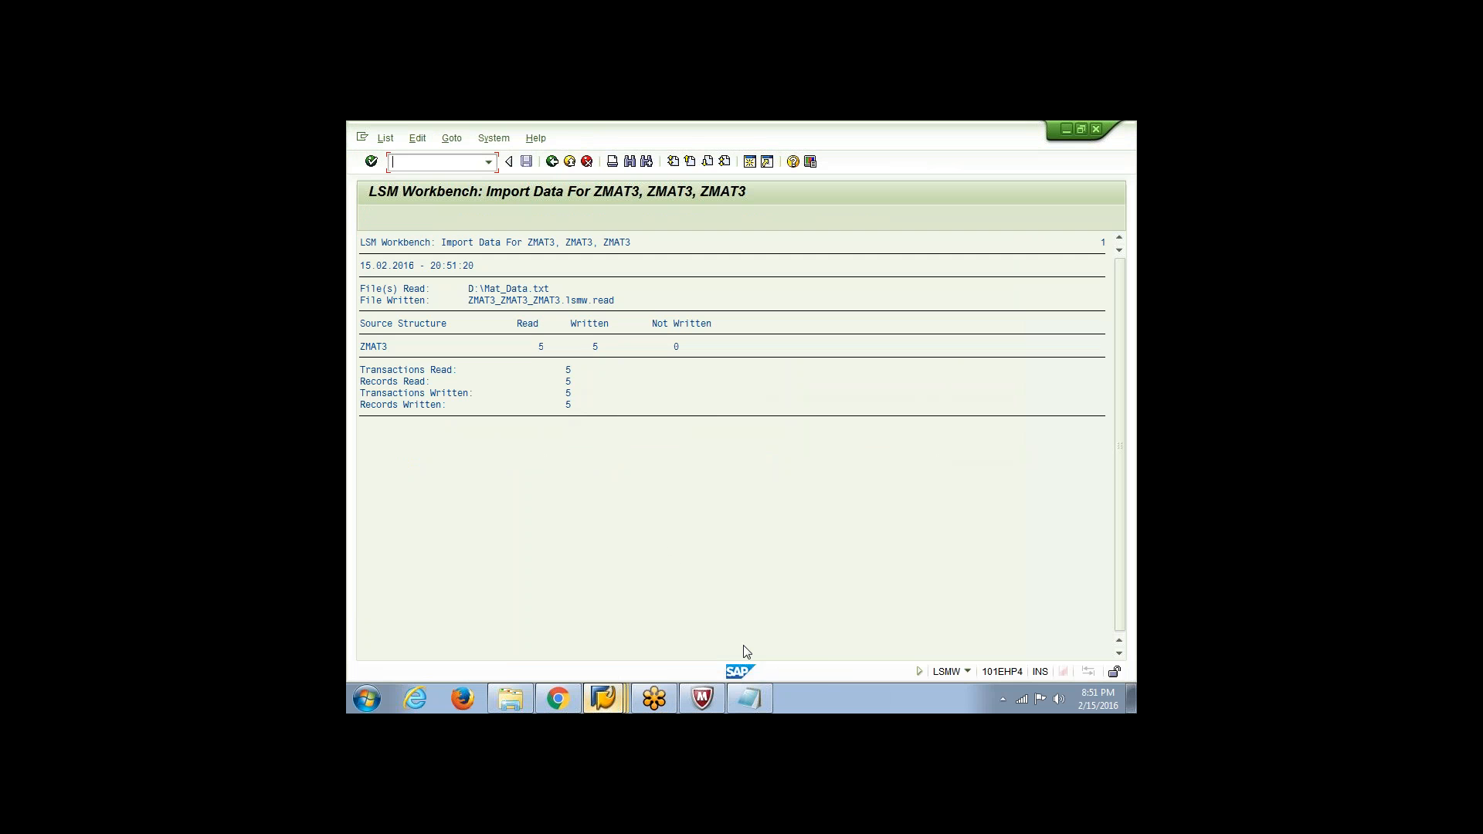
Close the open Mat_load file and reopen Mat_Data from Local Disk (D:) in a maximized Notepad window to check its rows
{"action": "left_click", "coordinate": [763, 709]}
{"action": "left_click", "coordinate": [1125, 128]}
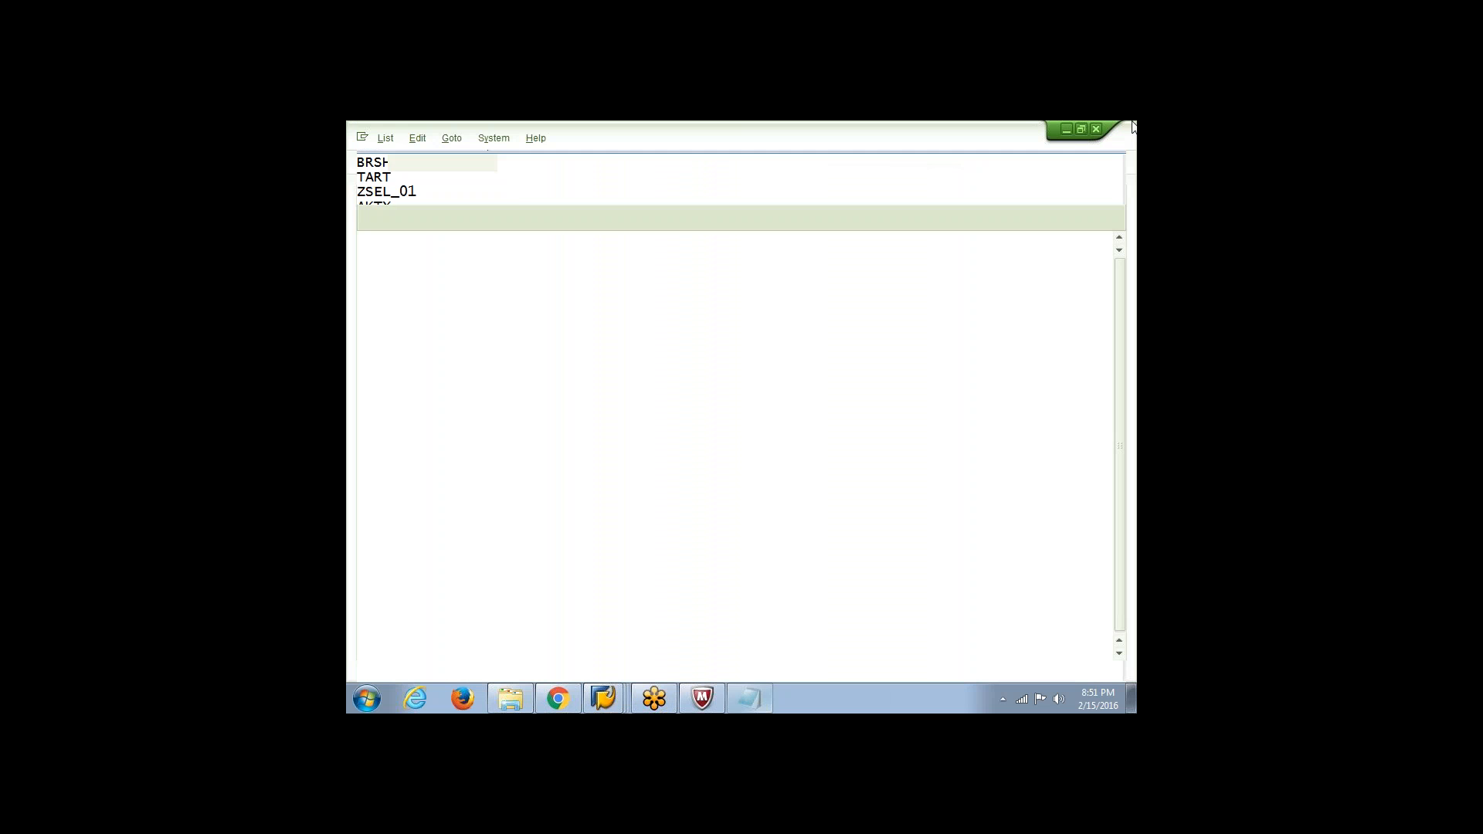
{"action": "left_click", "coordinate": [532, 701]}
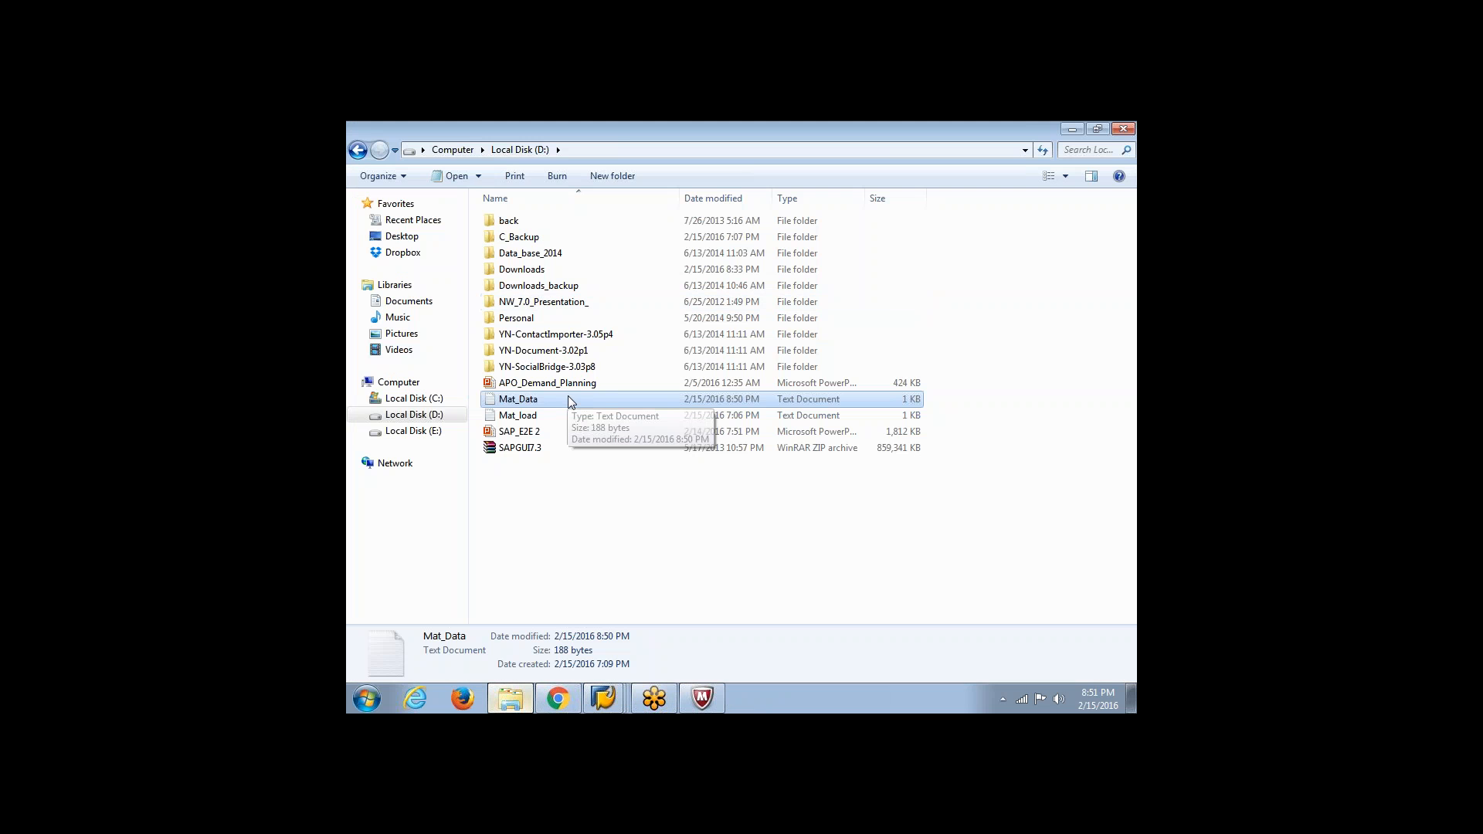
{"action": "double_click", "coordinate": [533, 415]}
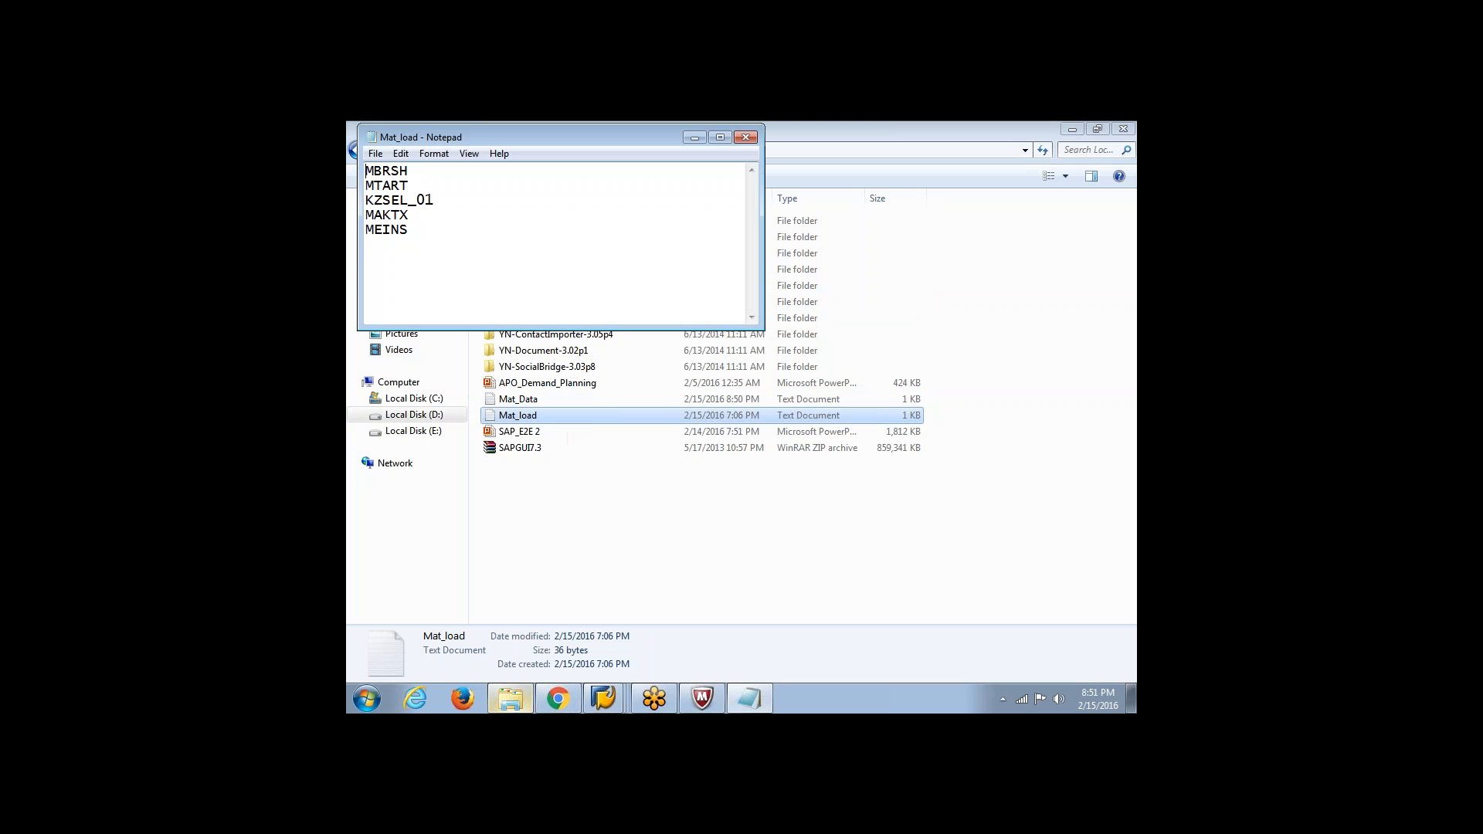
{"action": "left_click", "coordinate": [746, 138]}
{"action": "double_click", "coordinate": [517, 400]}
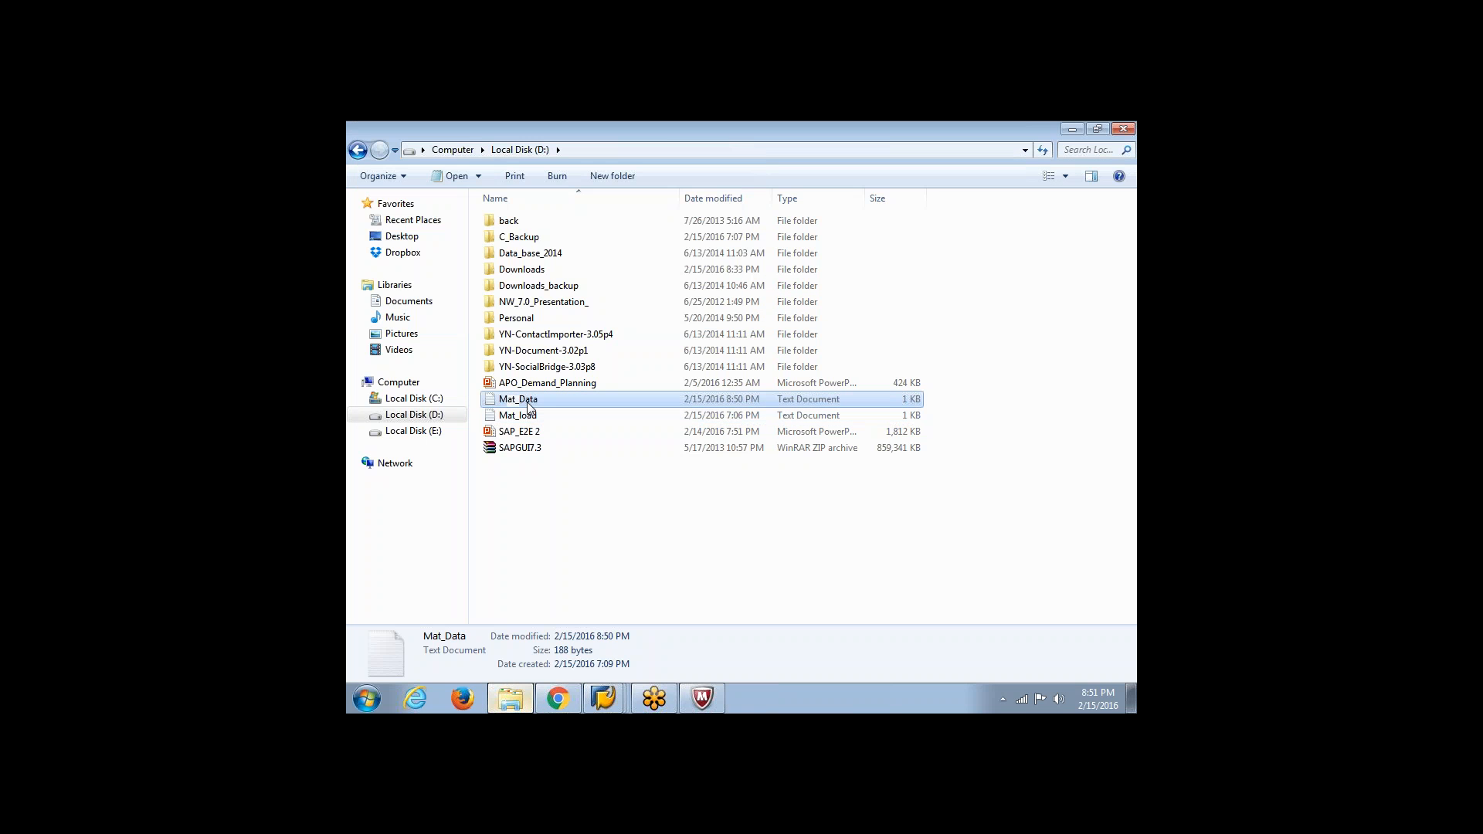
{"action": "left_click", "coordinate": [718, 139]}
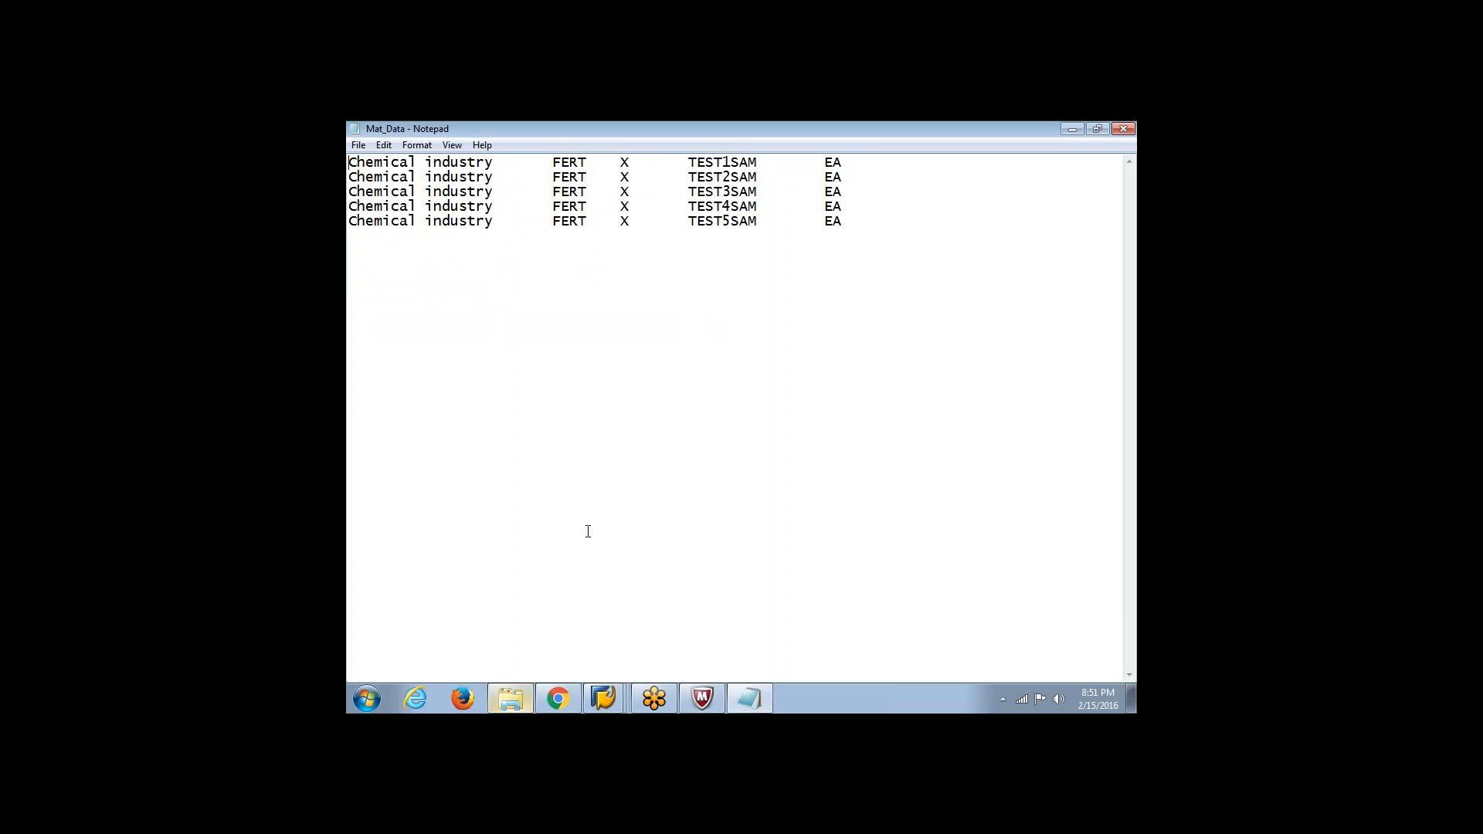
Switch back to the LSM Workbench import log and return to the ZMAT3 process steps
{"action": "left_click", "coordinate": [605, 697]}
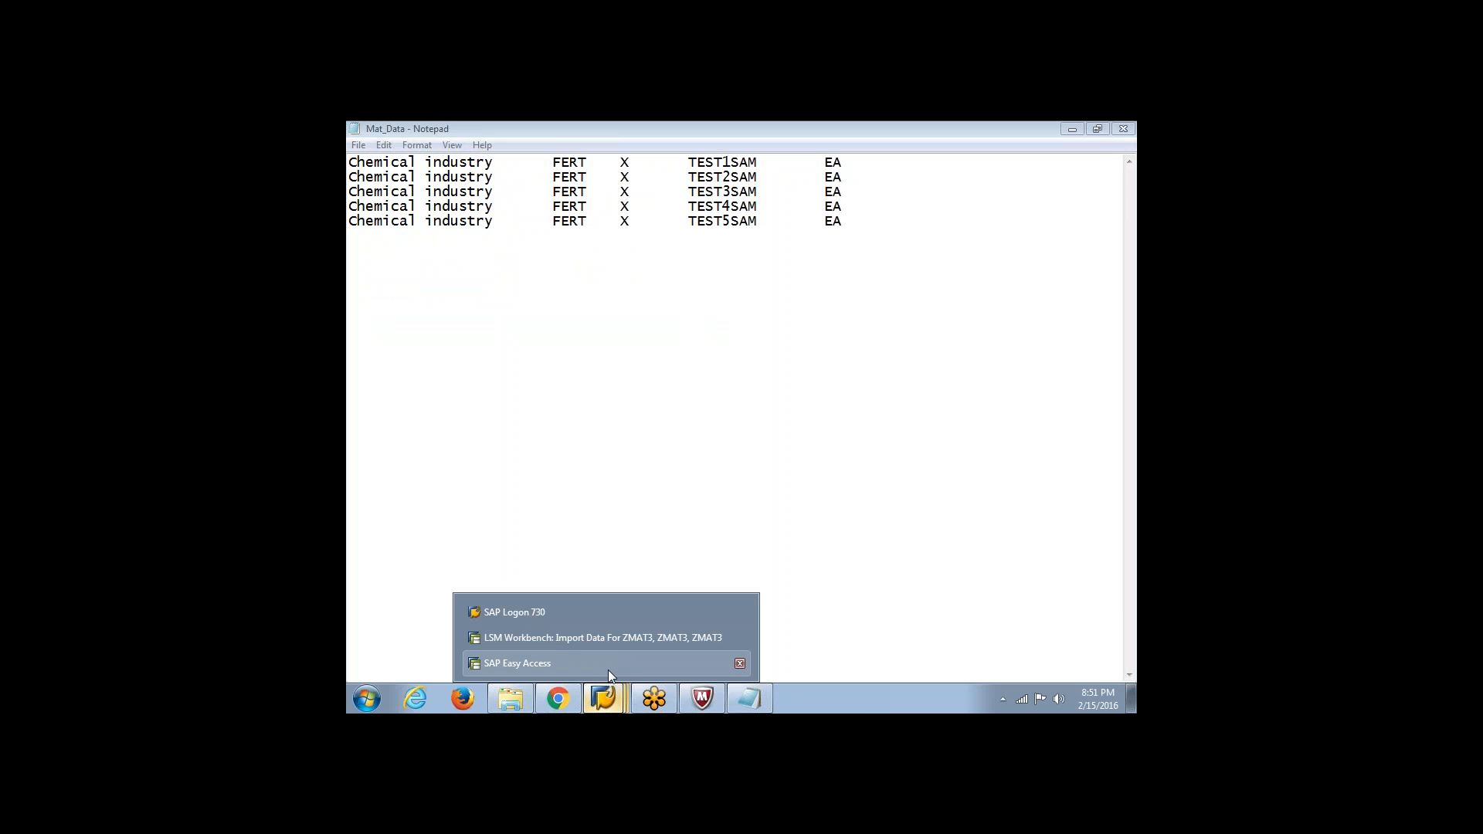
{"action": "left_click", "coordinate": [608, 669]}
{"action": "left_click", "coordinate": [605, 698]}
{"action": "left_click", "coordinate": [607, 639]}
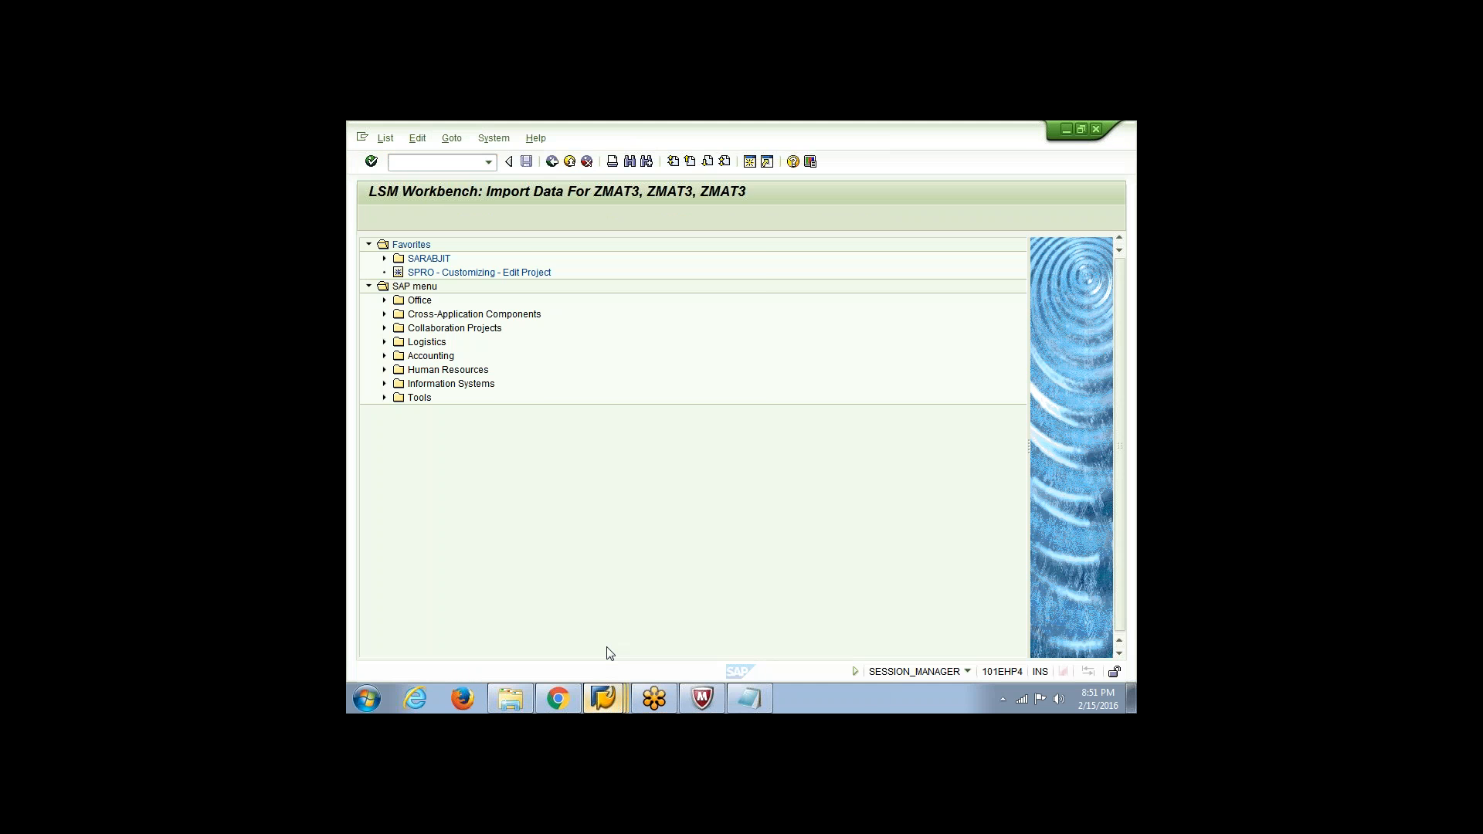
{"action": "left_click", "coordinate": [552, 161]}
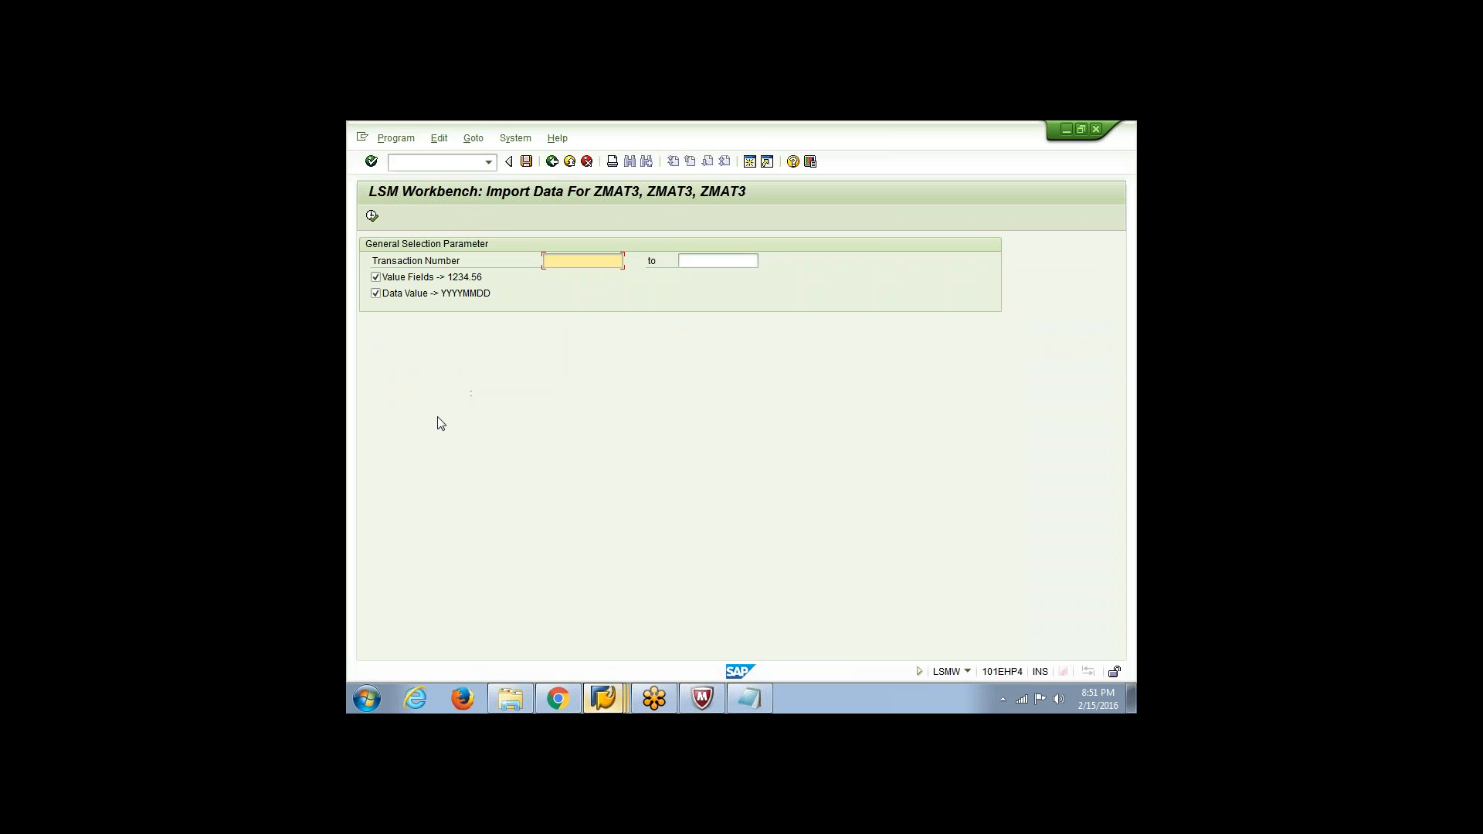
{"action": "left_click", "coordinate": [552, 161]}
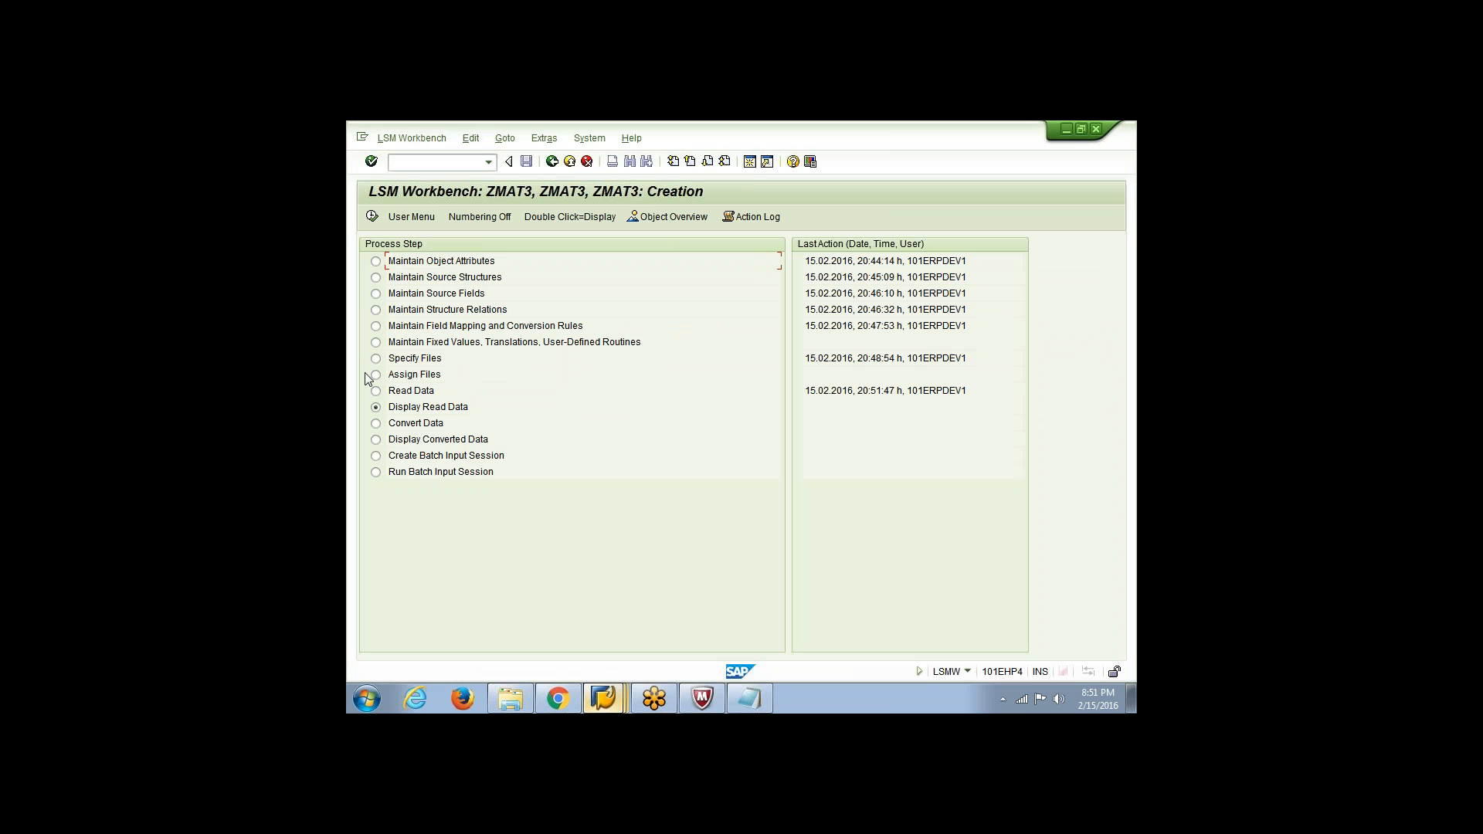
Display the read data of ZMAT3 for all lines, check the first record's field values, and return to the process steps
{"action": "left_click", "coordinate": [371, 217]}
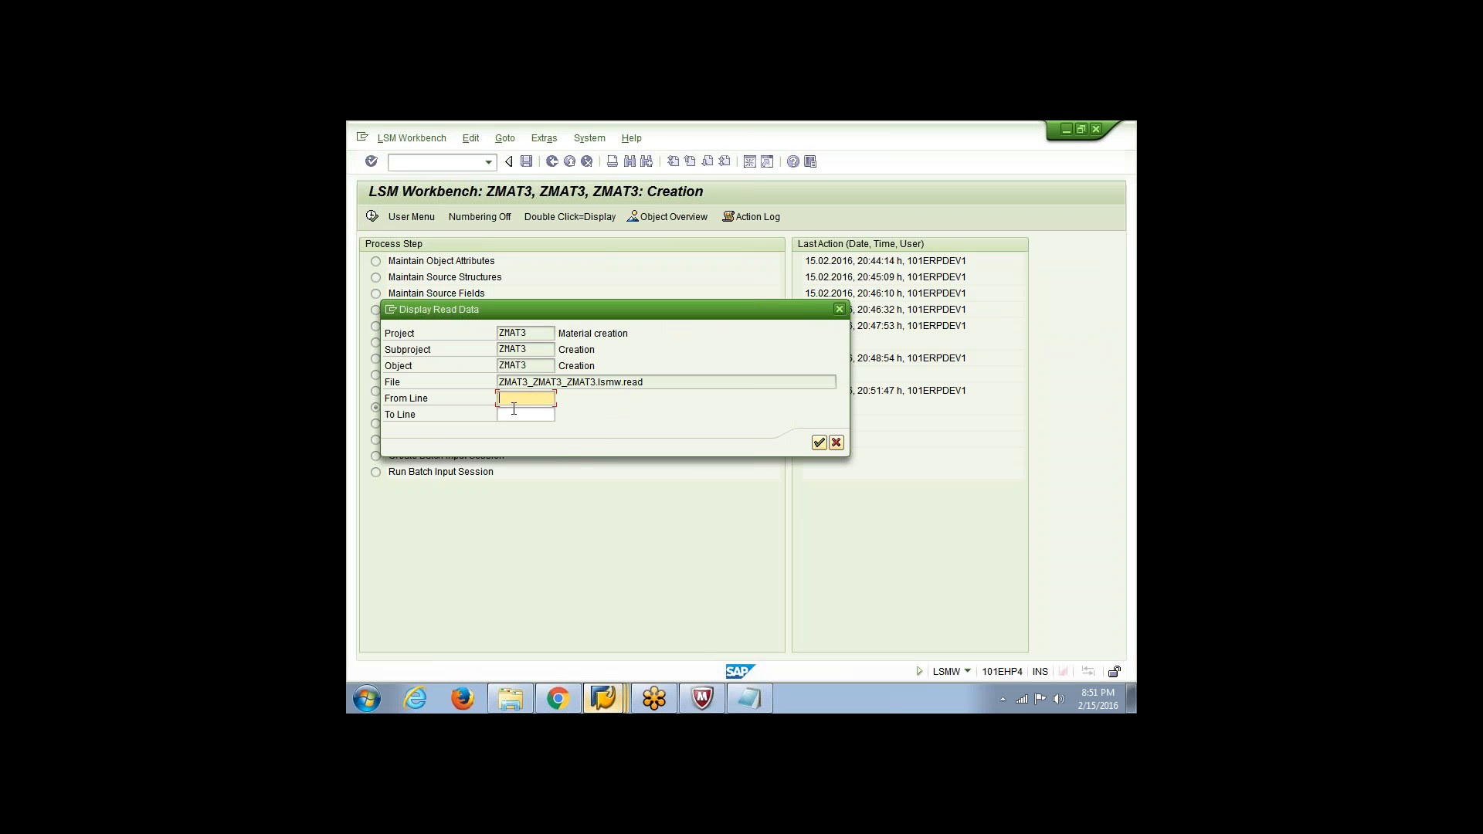
{"action": "key", "text": "Return"}
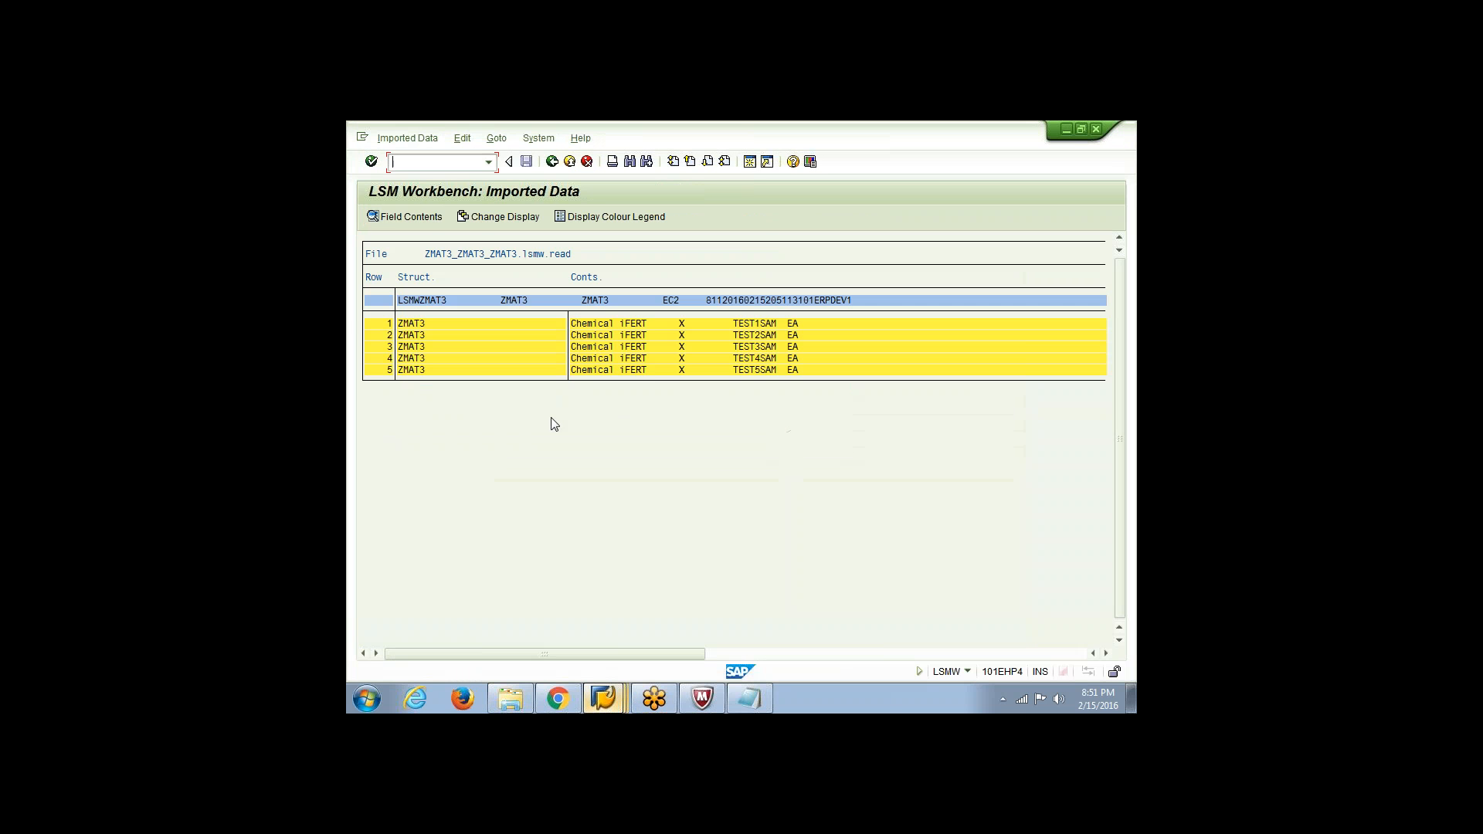
{"action": "double_click", "coordinate": [644, 327]}
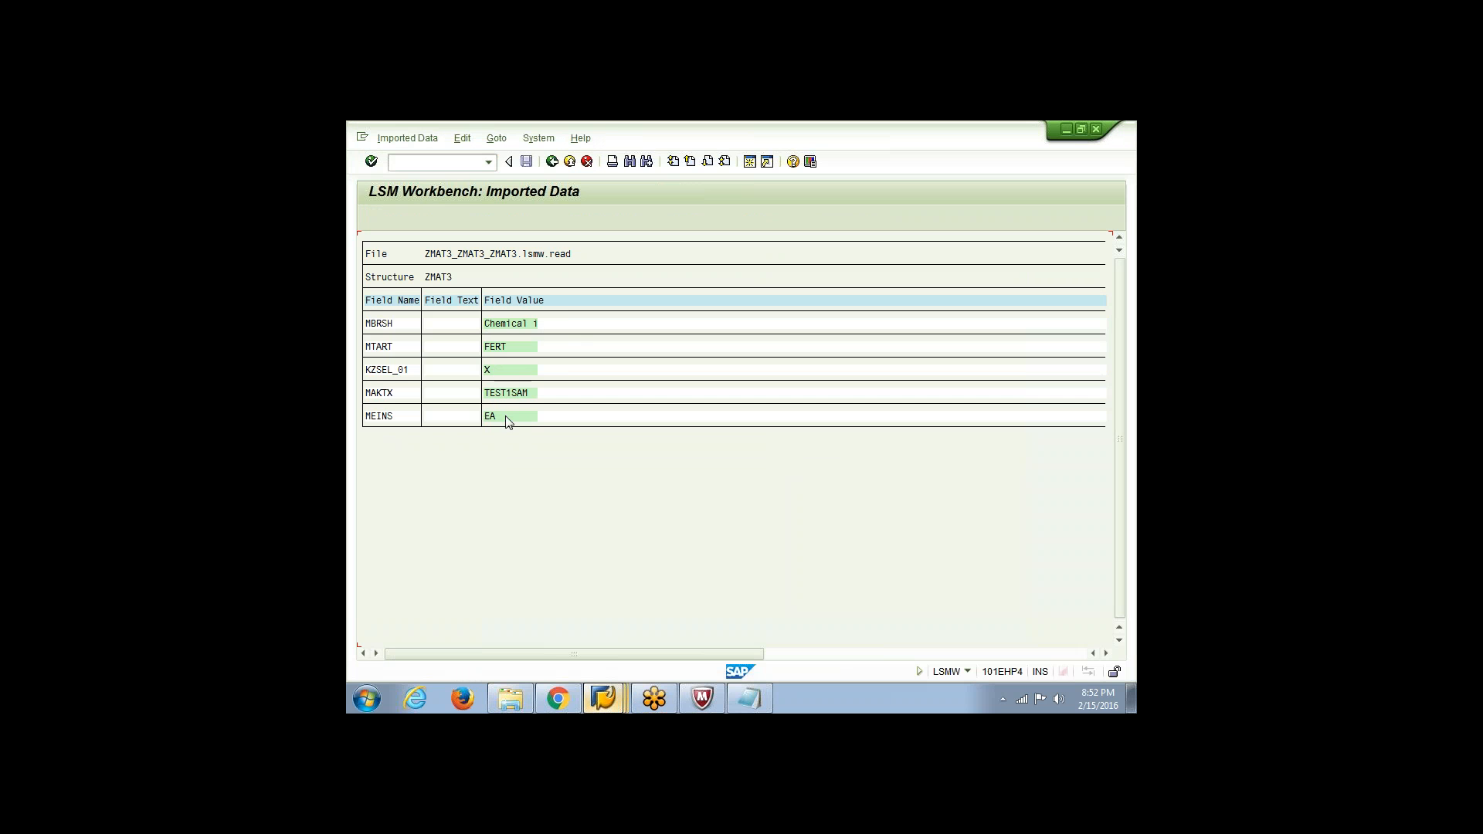
{"action": "left_click", "coordinate": [550, 162]}
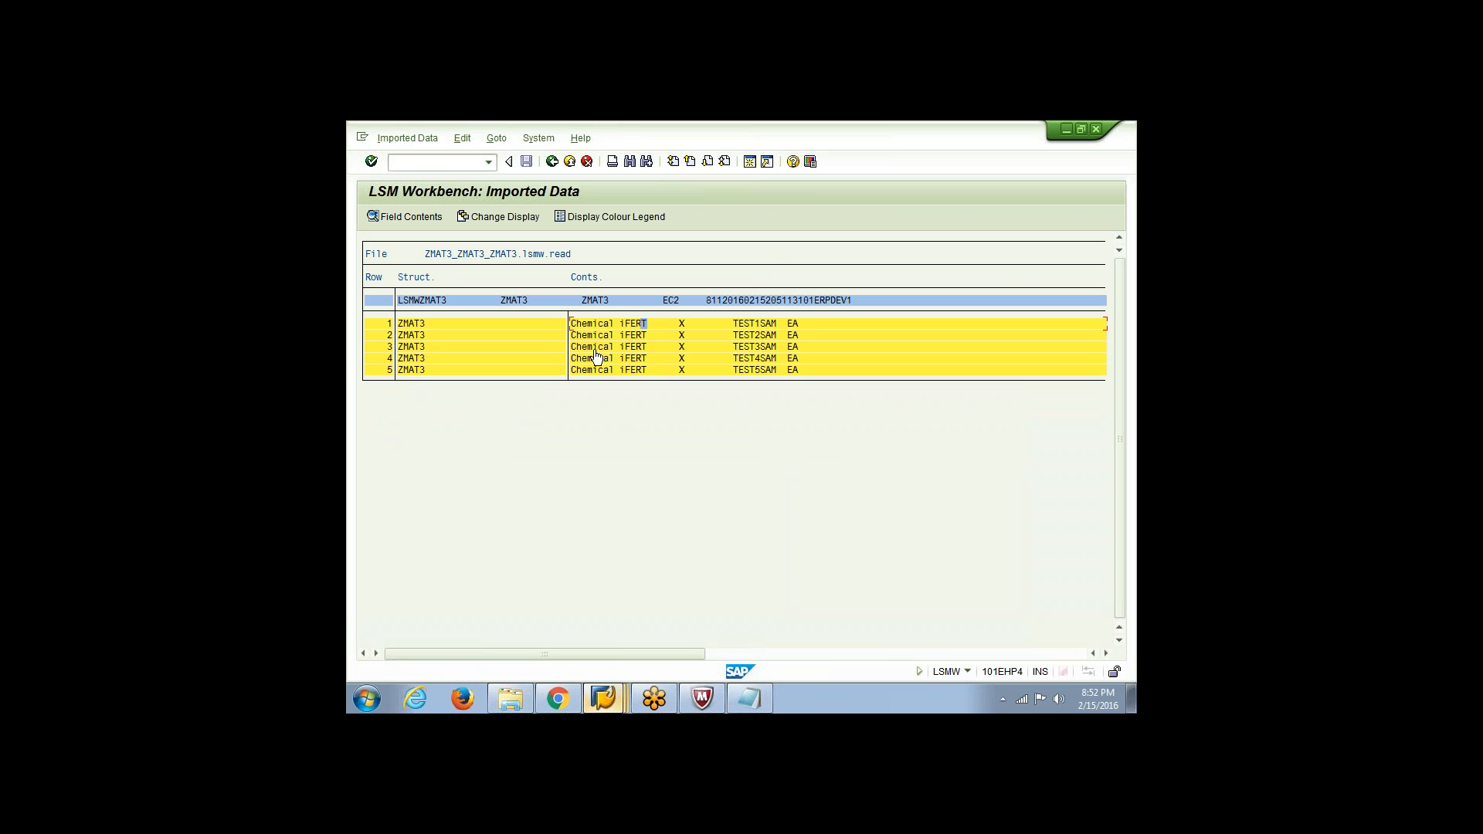
{"action": "left_click", "coordinate": [552, 162]}
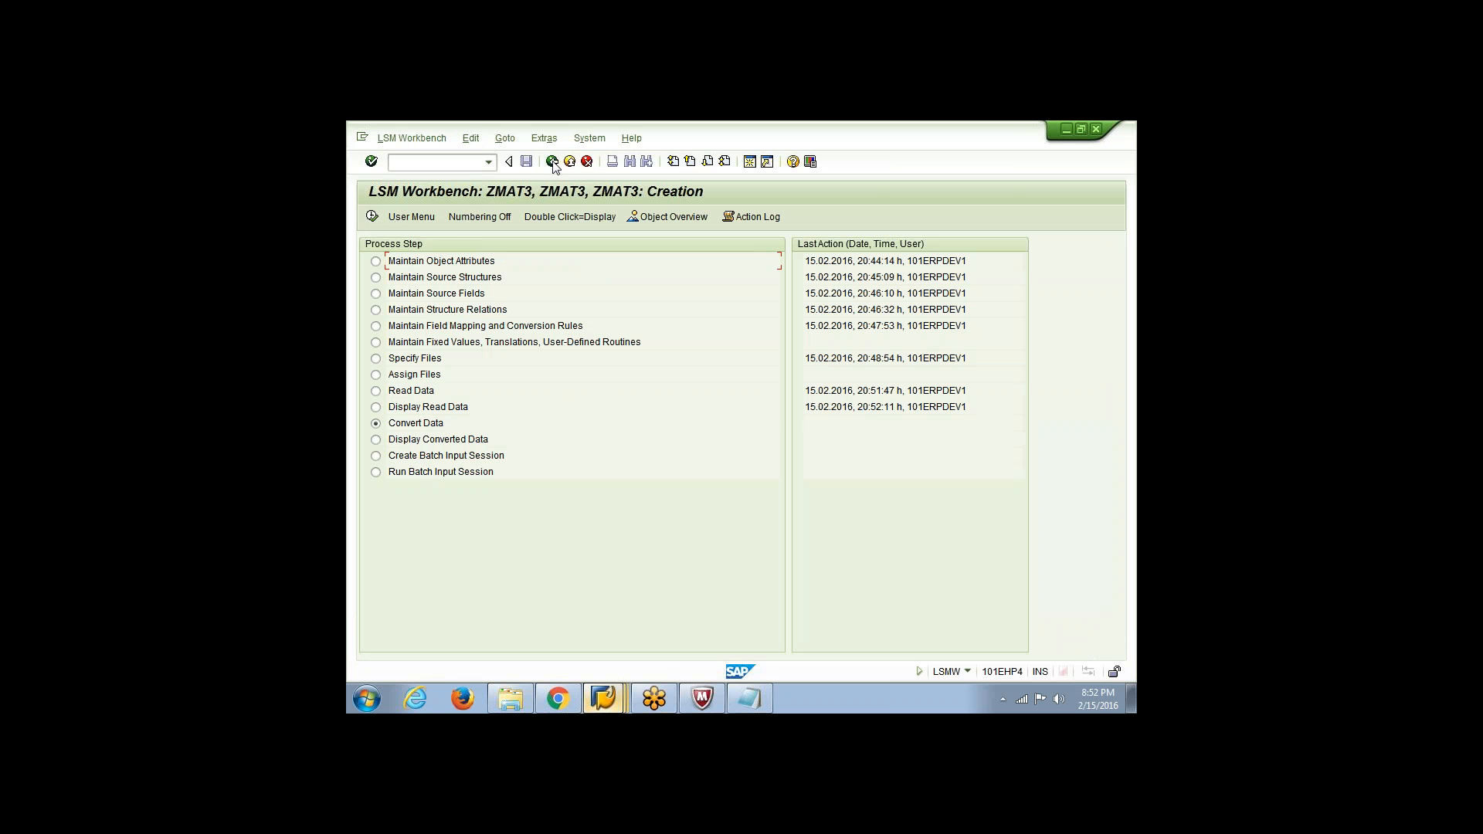
Run Convert Data for ZMAT3 without a transaction number range and return to the process steps
{"action": "left_click", "coordinate": [370, 219]}
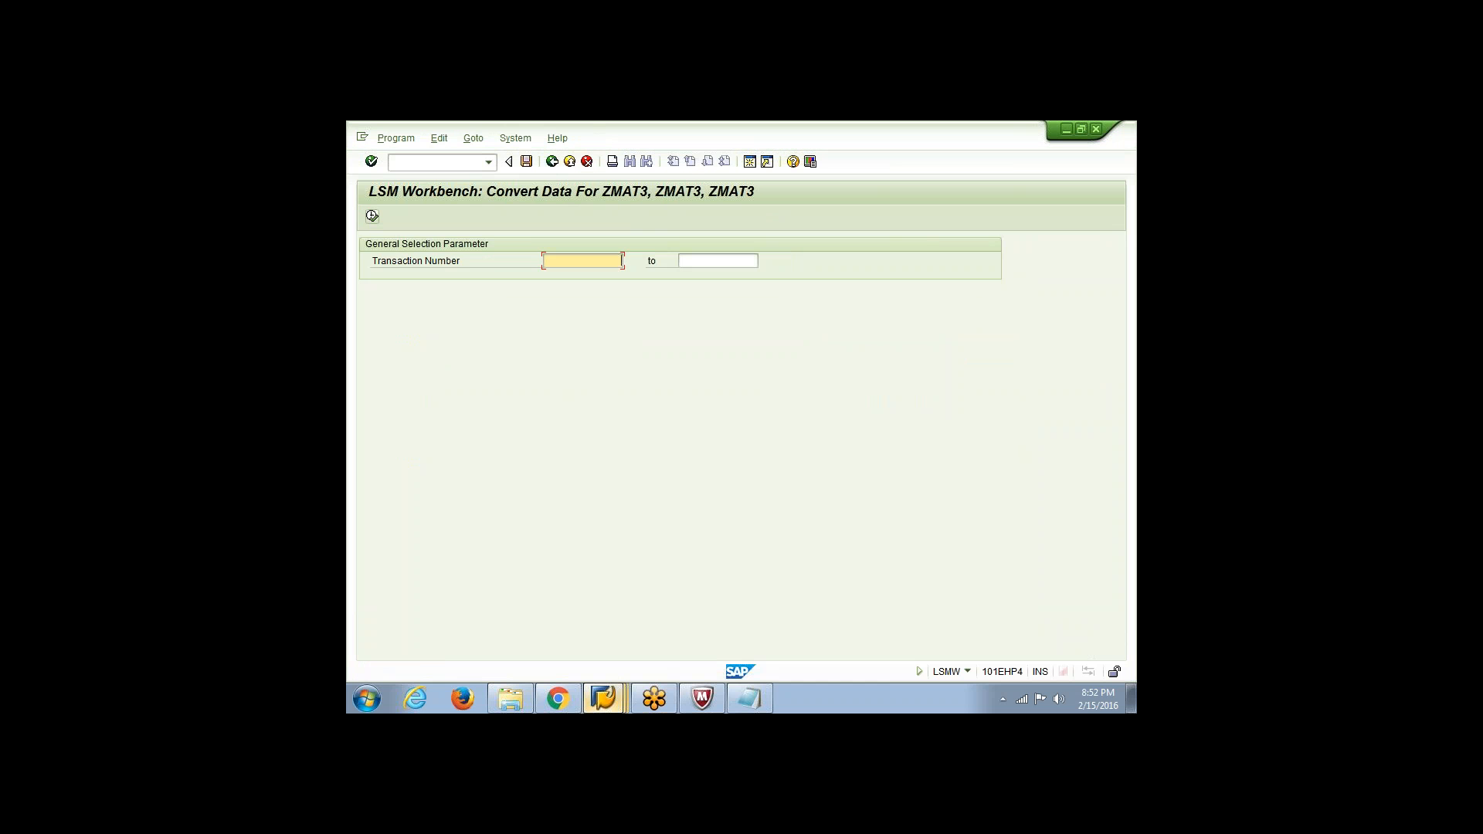
{"action": "left_click", "coordinate": [372, 216]}
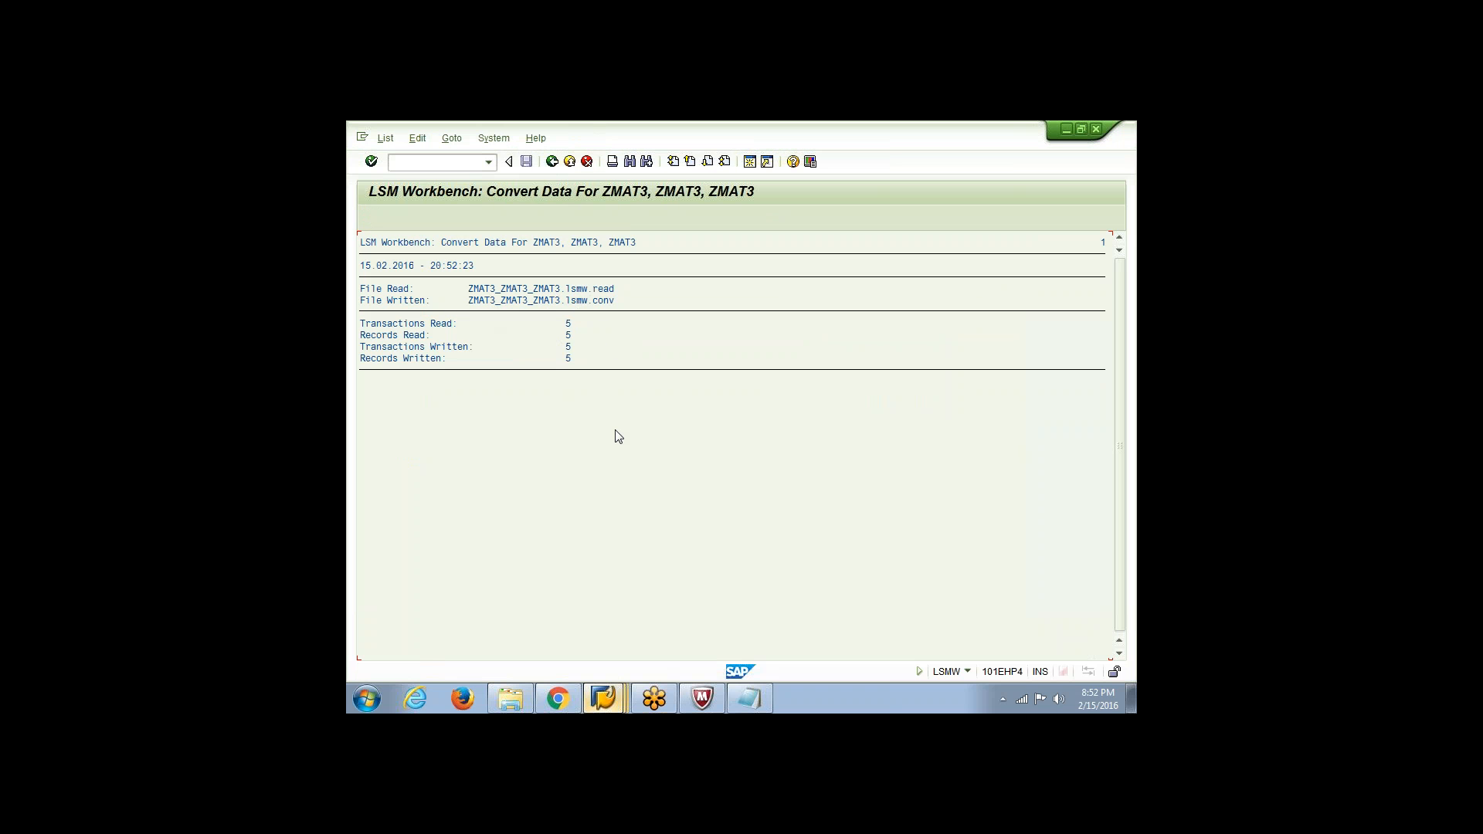
{"action": "left_click", "coordinate": [551, 161]}
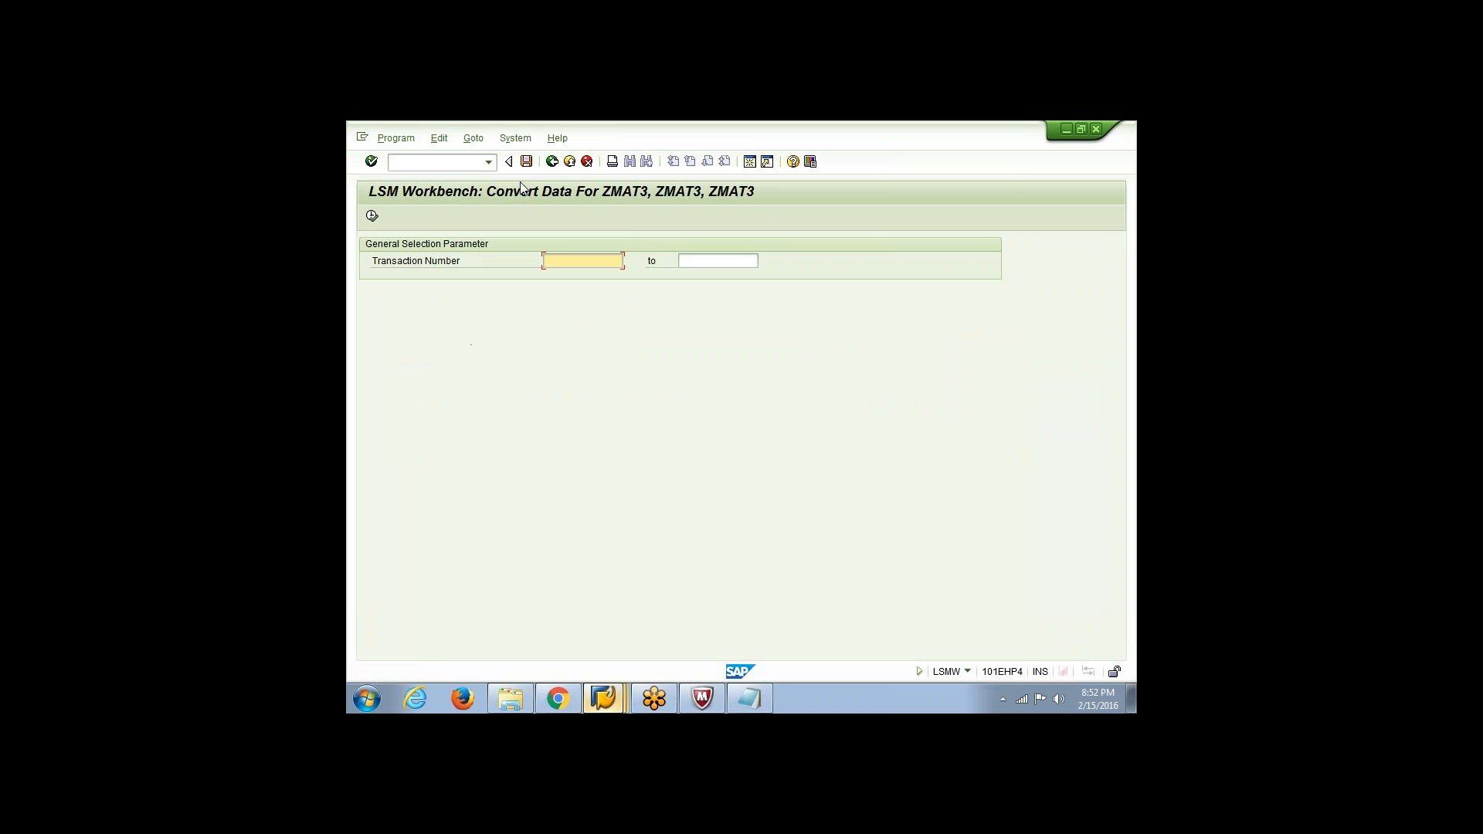
{"action": "left_click", "coordinate": [552, 160]}
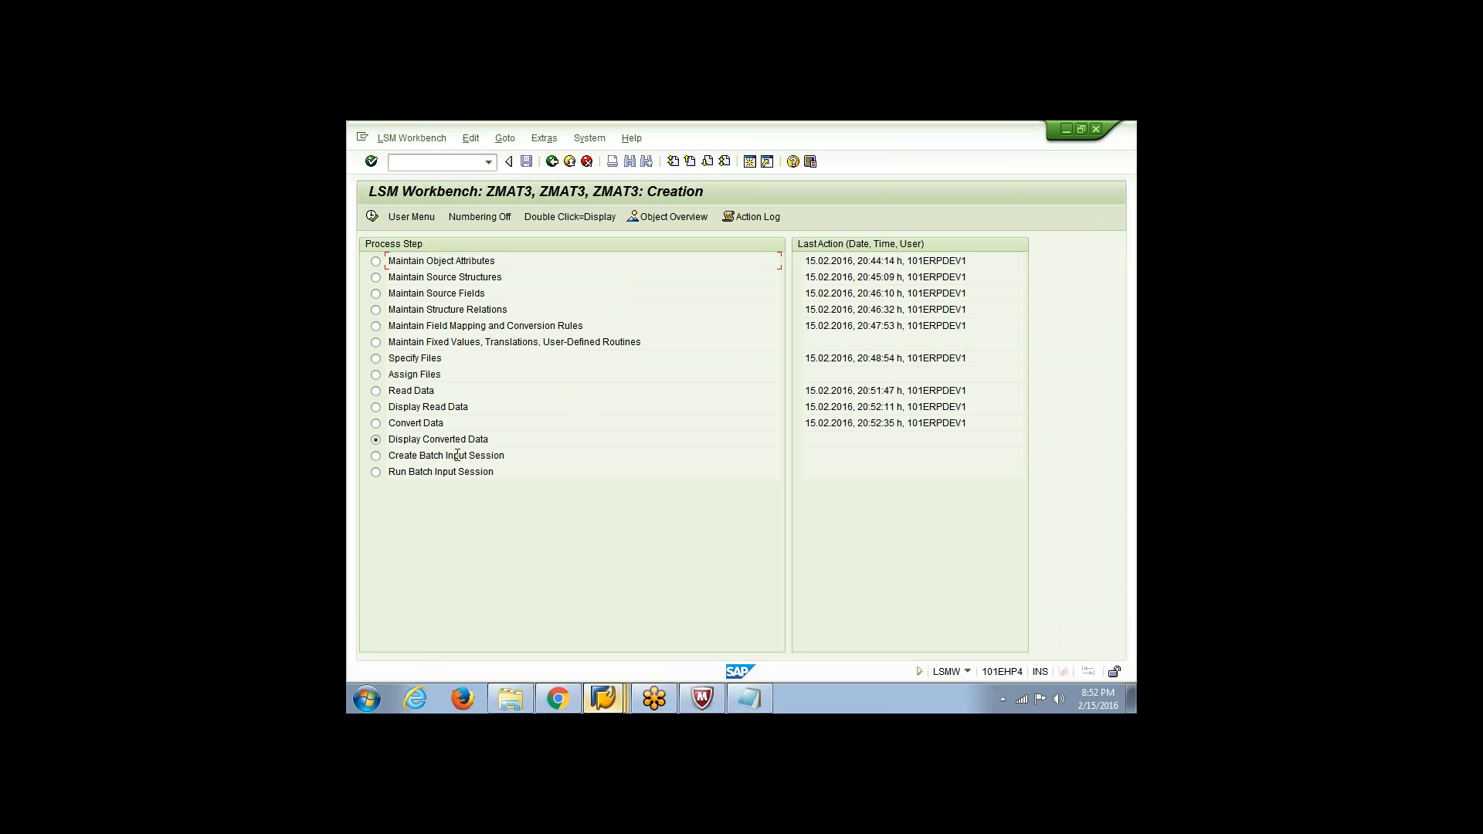
Display the converted data of ZMAT3 for all lines, check the first record's field values, and return to the process steps
{"action": "left_click", "coordinate": [373, 216]}
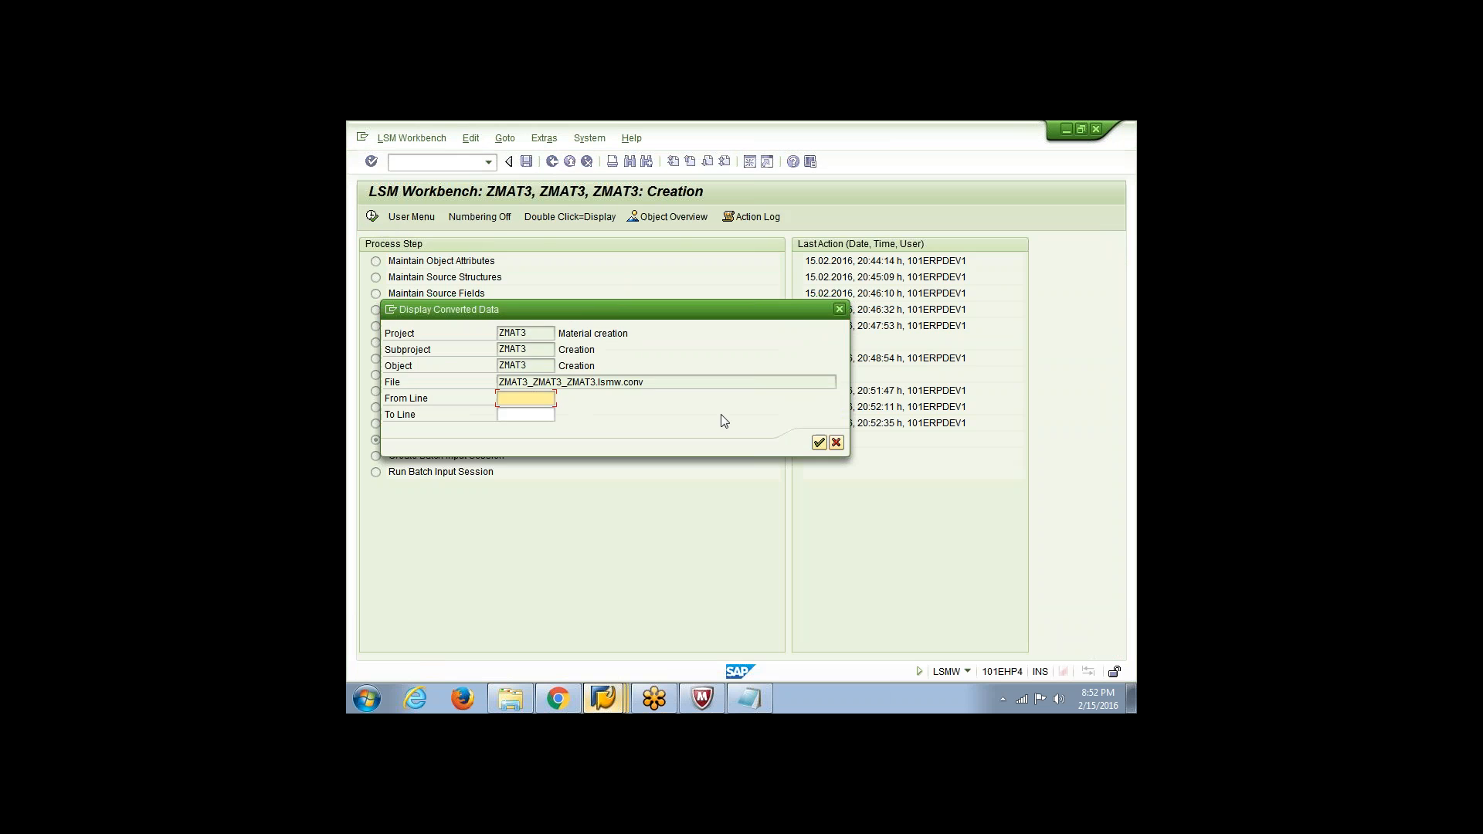
{"action": "key", "text": "Return"}
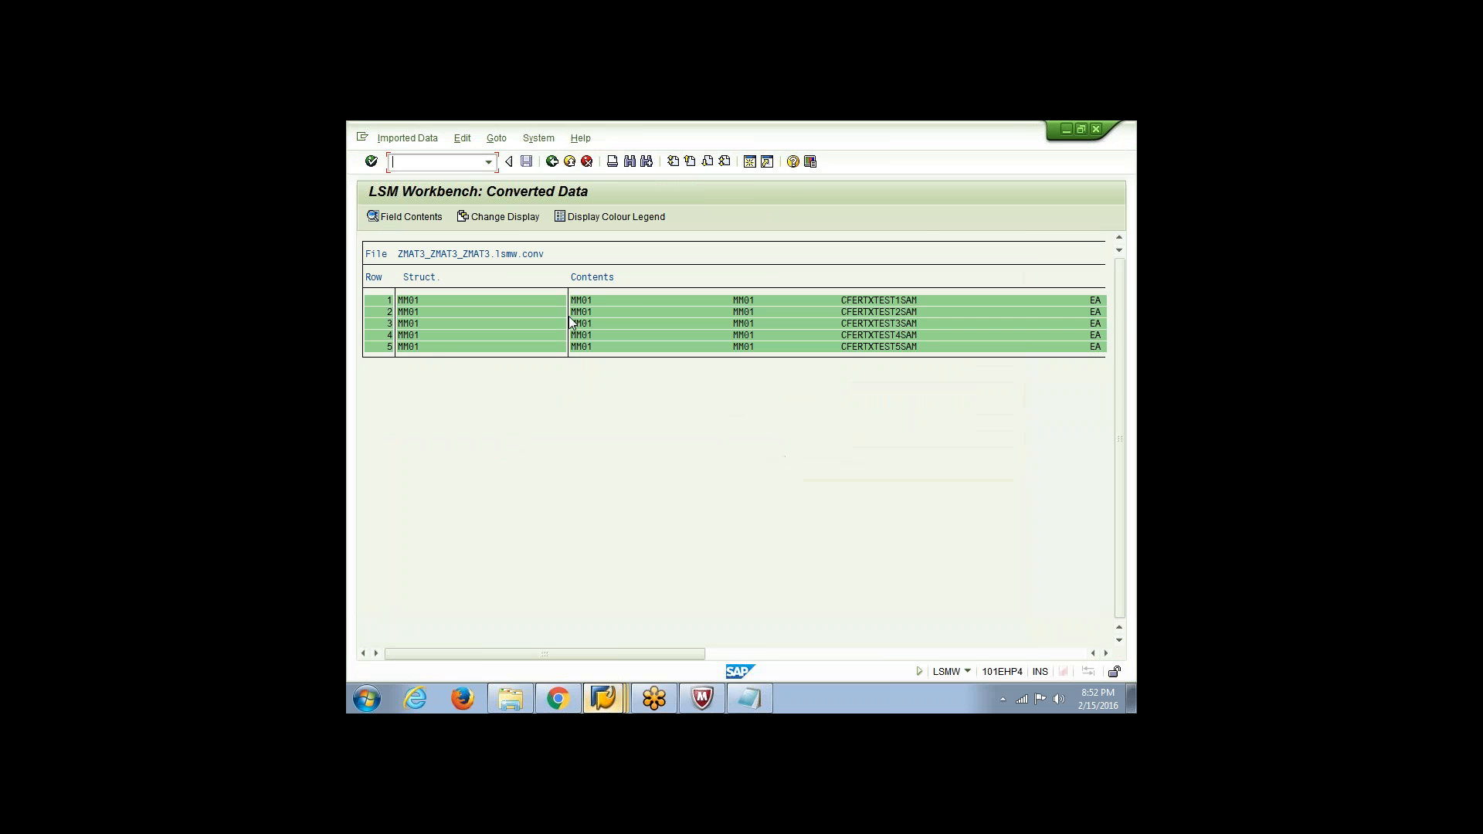
{"action": "double_click", "coordinate": [630, 303]}
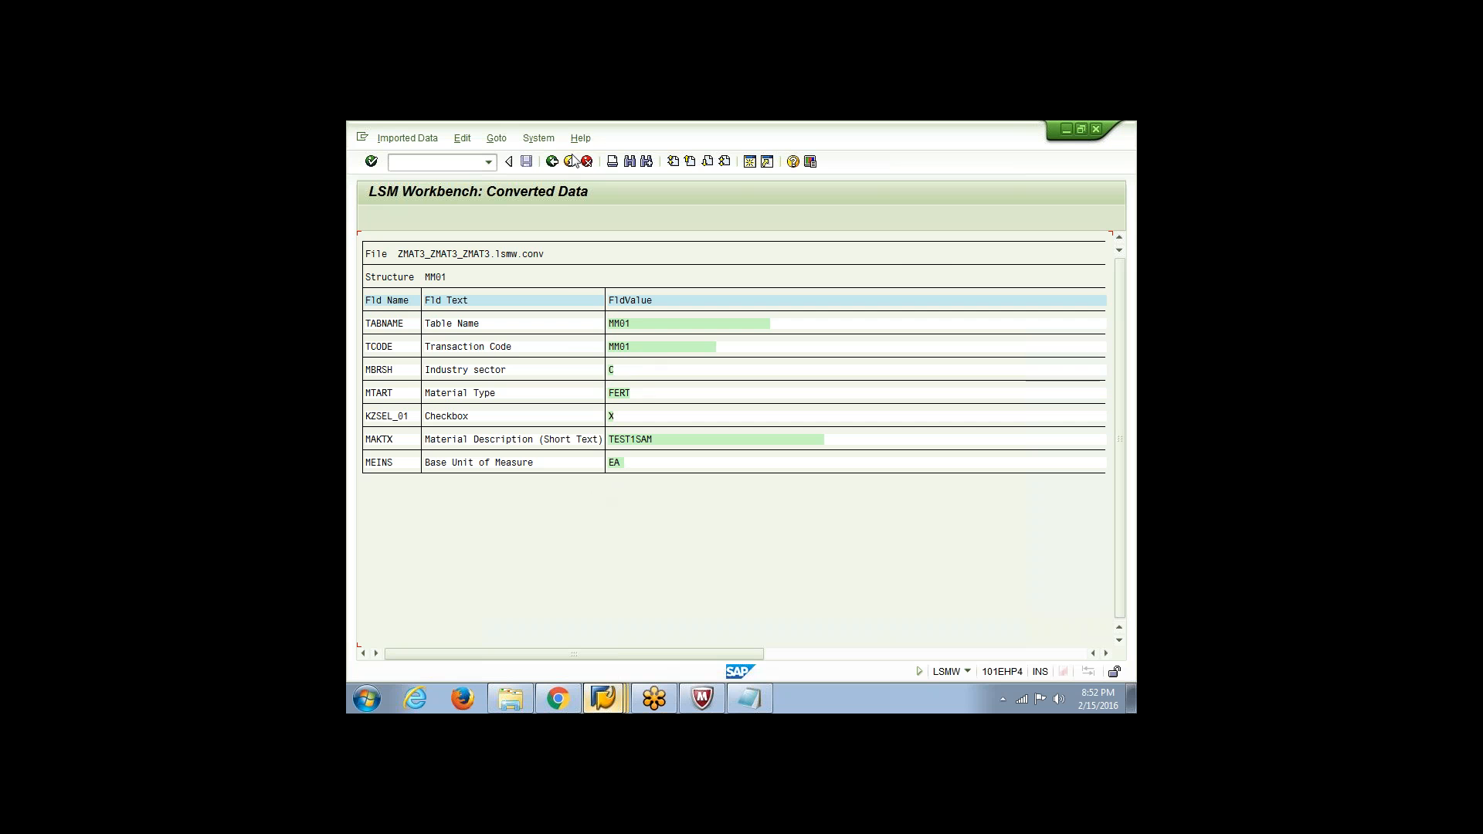
{"action": "left_click", "coordinate": [552, 161]}
{"action": "left_click", "coordinate": [553, 162]}
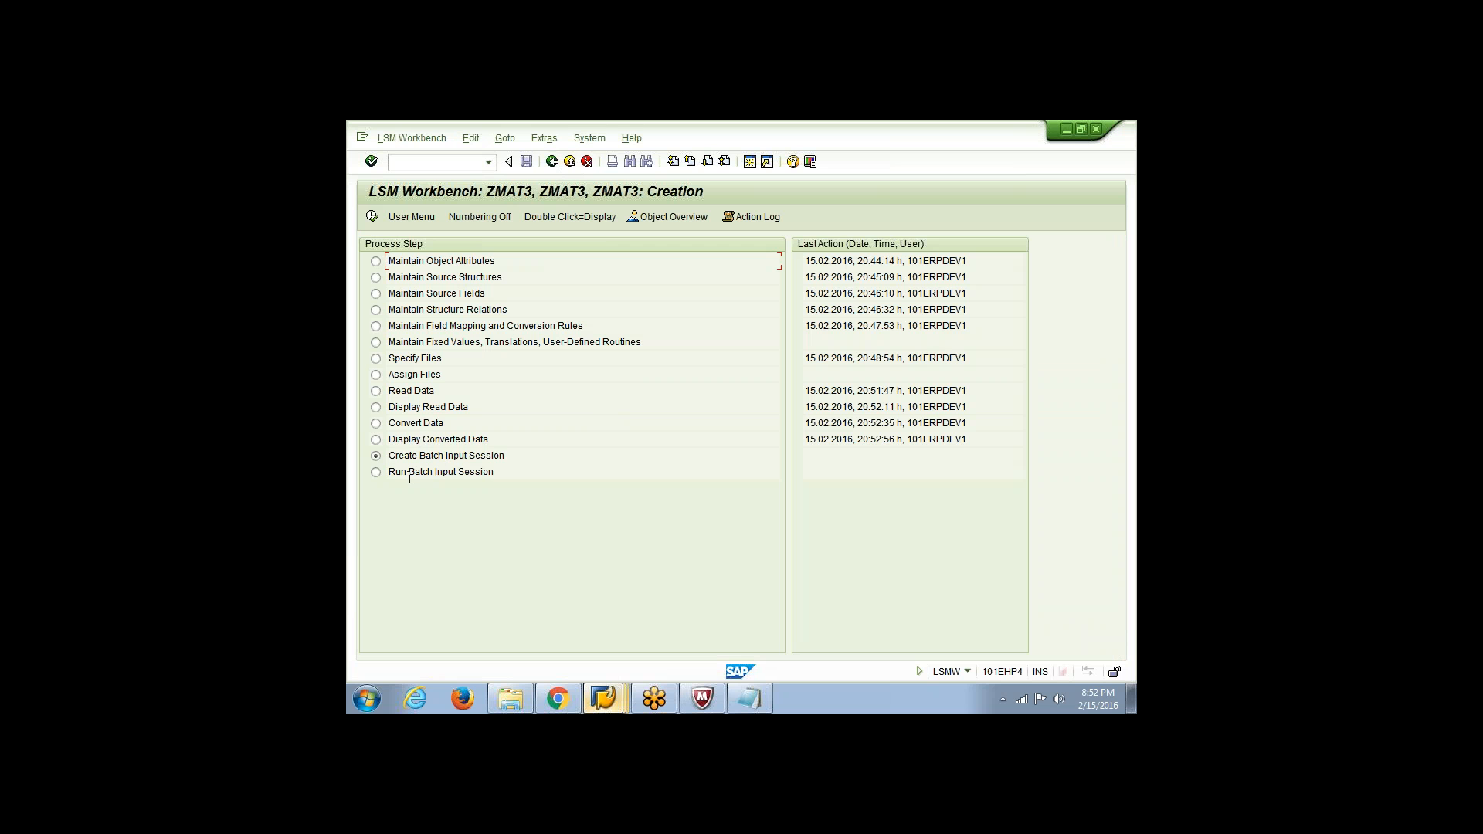
Generate the batch input folder ZMAT3 from ZMAT3_ZMAT3_ZMAT3.lsmw.conv without keeping the batch input folder
{"action": "left_click", "coordinate": [372, 217]}
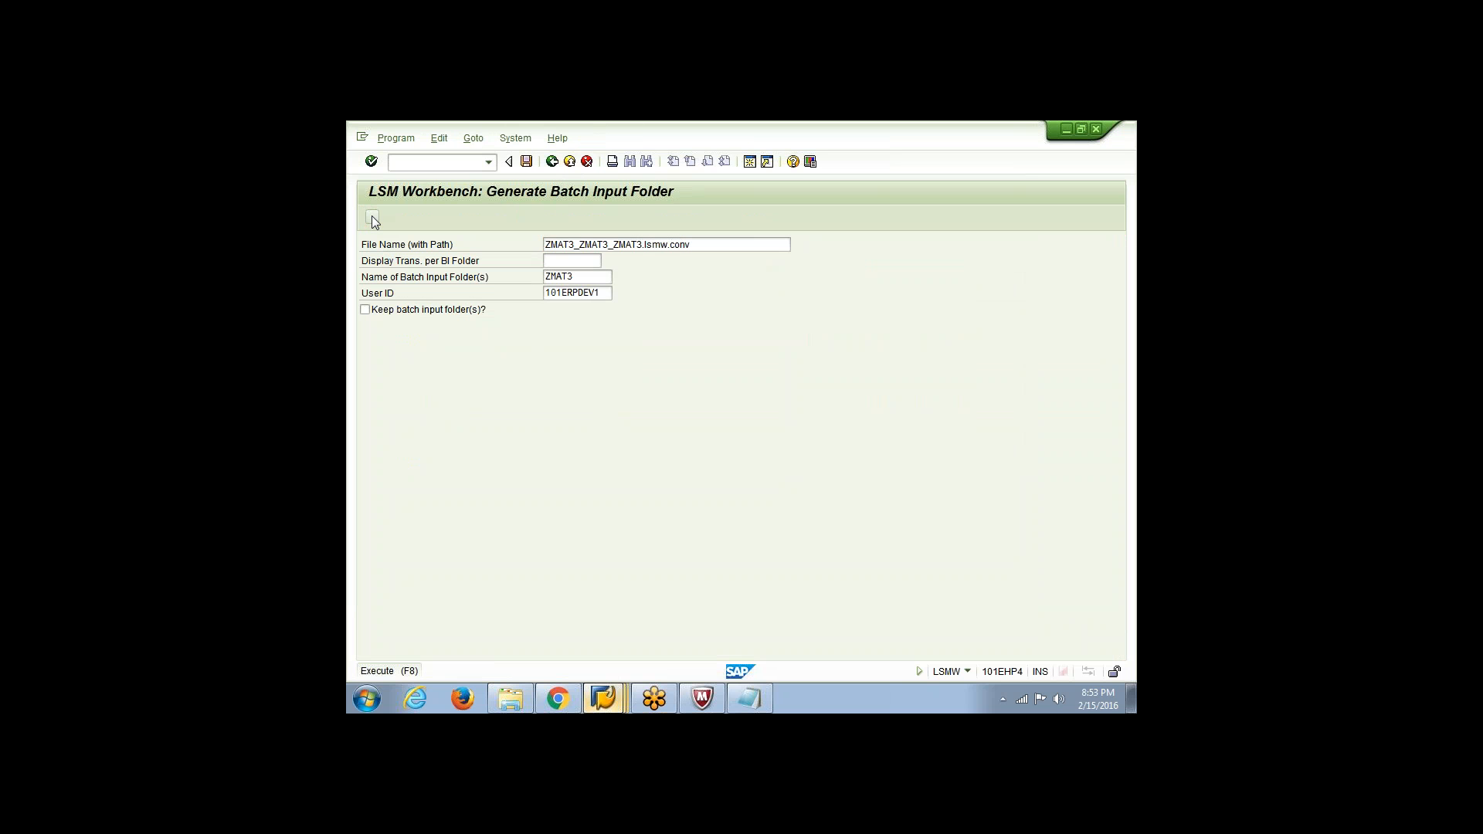
{"action": "left_click", "coordinate": [372, 217]}
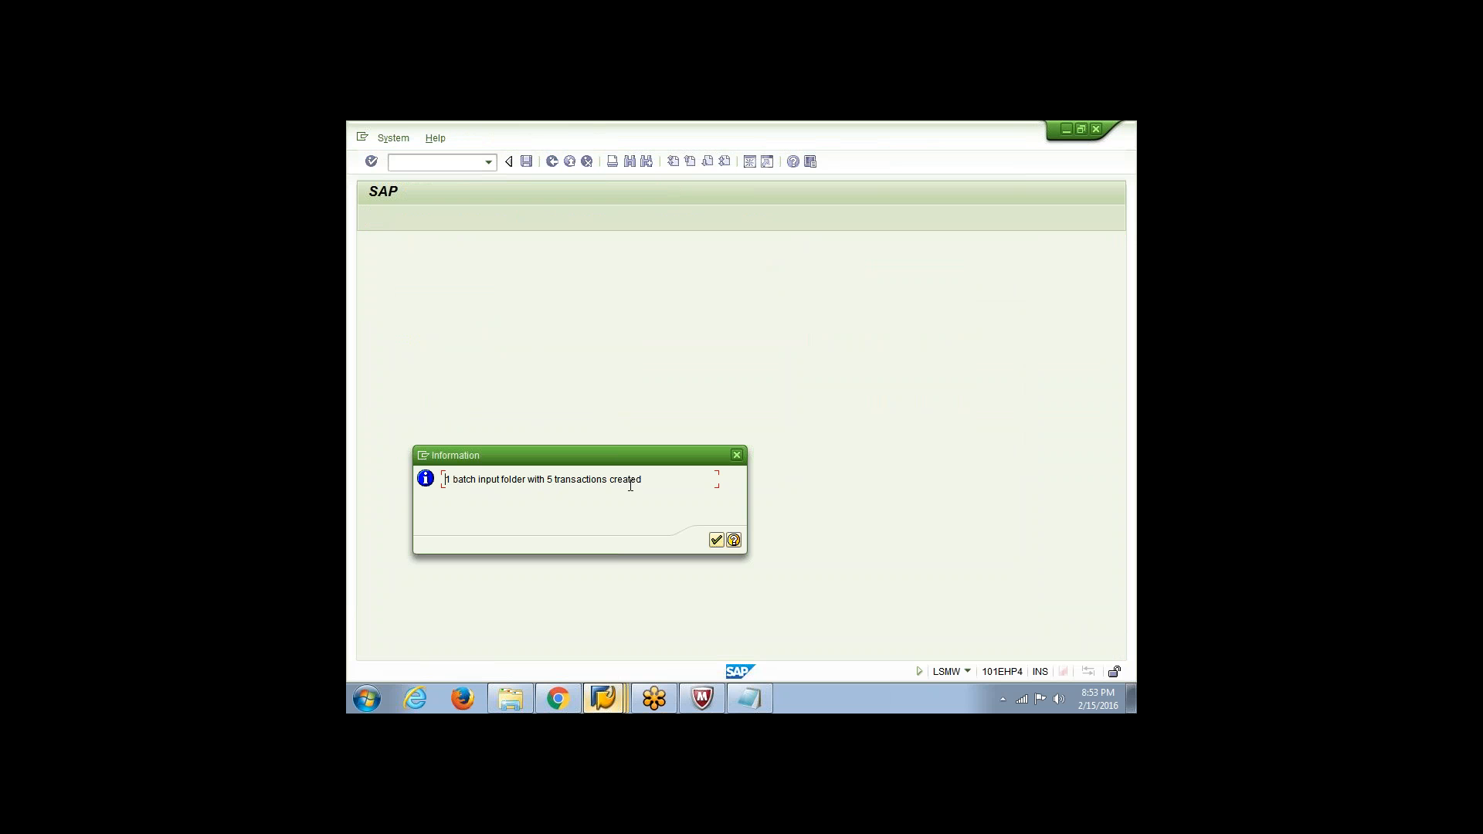
{"action": "left_click", "coordinate": [716, 540]}
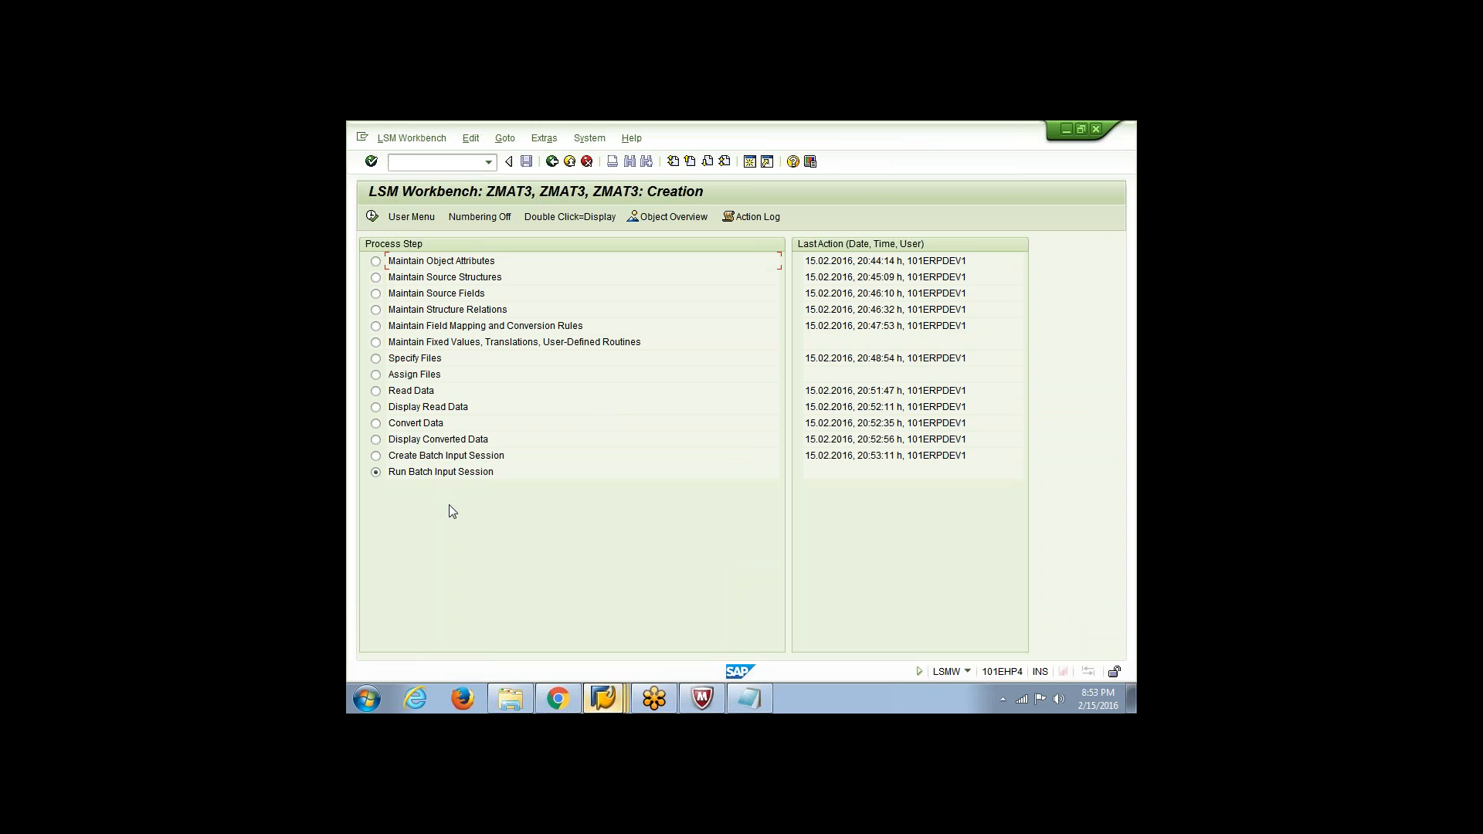
Run the batch input session ZMAT3 in Background processing mode with Dynpro standard size enabled
{"action": "left_click", "coordinate": [371, 217]}
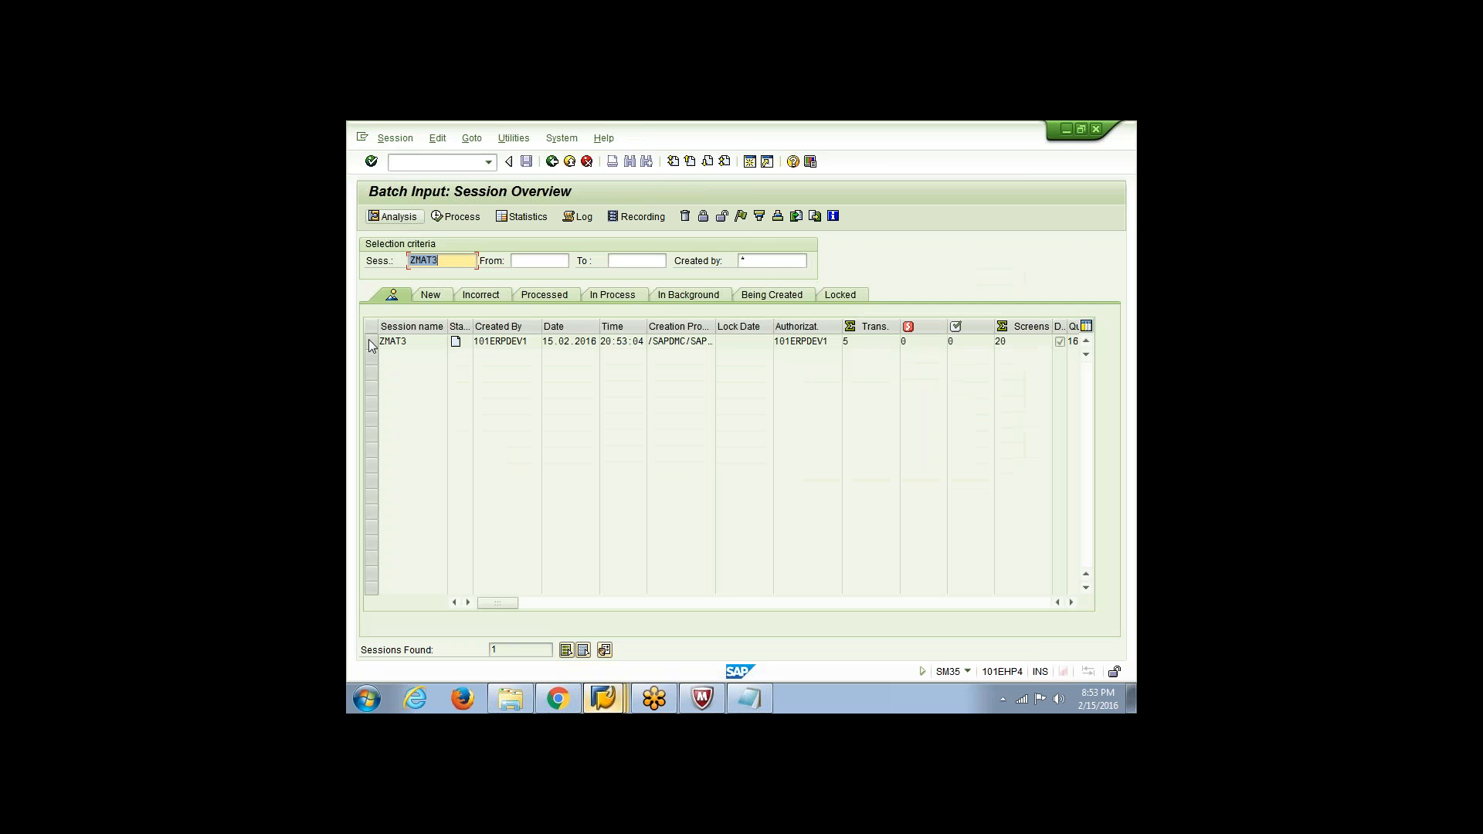
{"action": "left_click", "coordinate": [370, 341]}
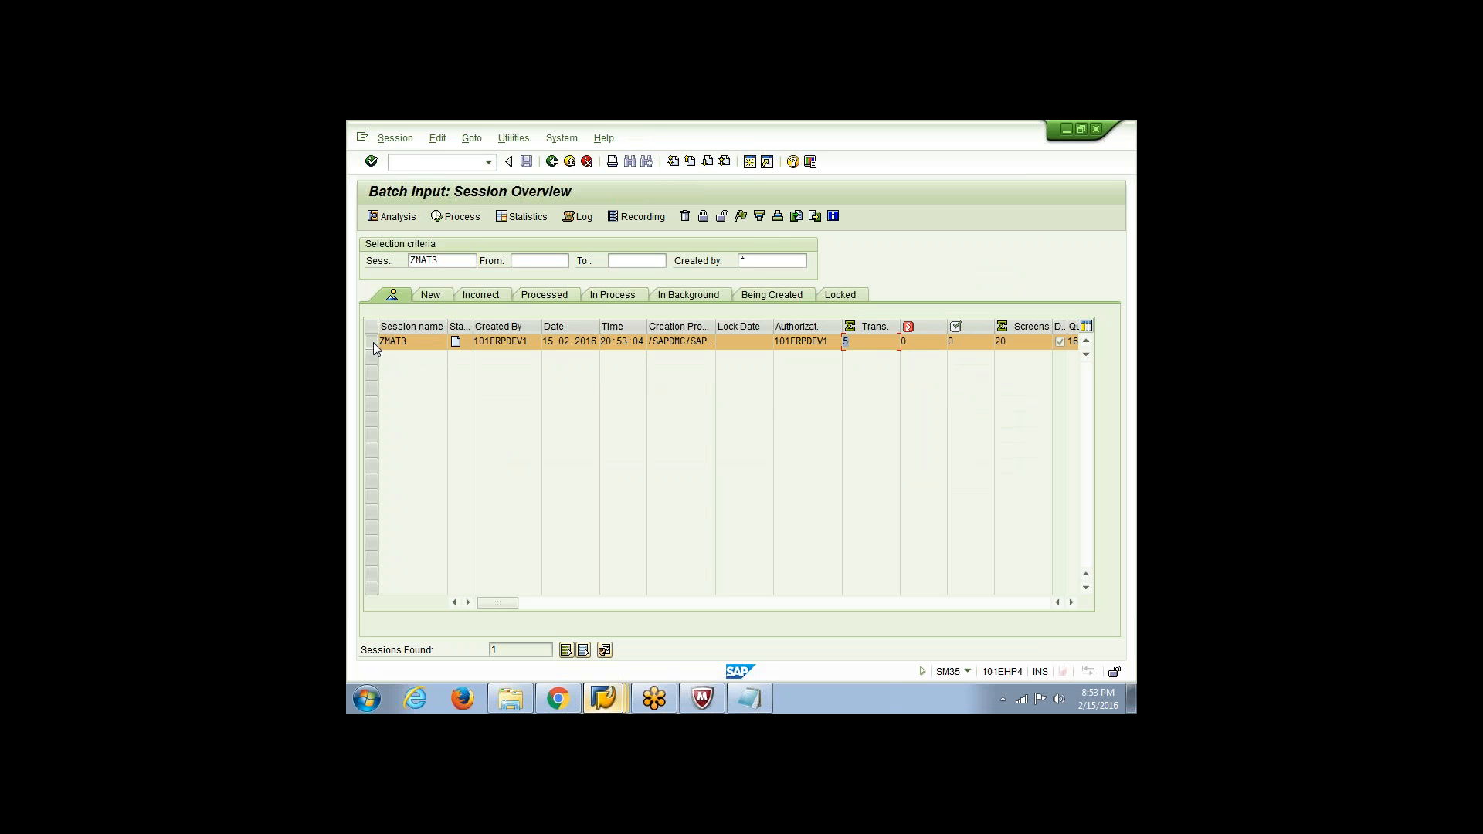
{"action": "left_click", "coordinate": [455, 218]}
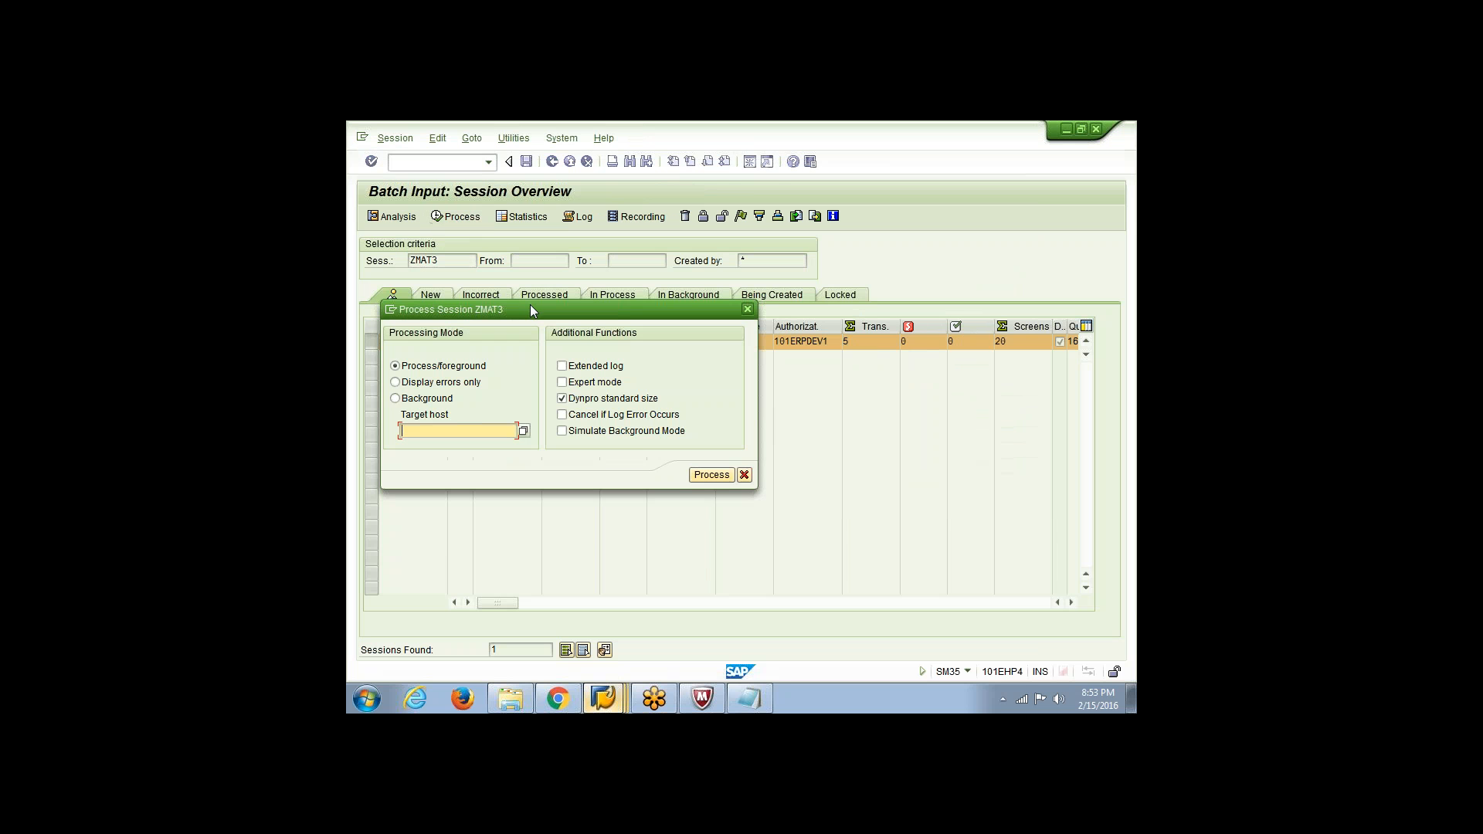
{"action": "left_click_drag", "start_coordinate": [531, 312], "coordinate": [769, 352]}
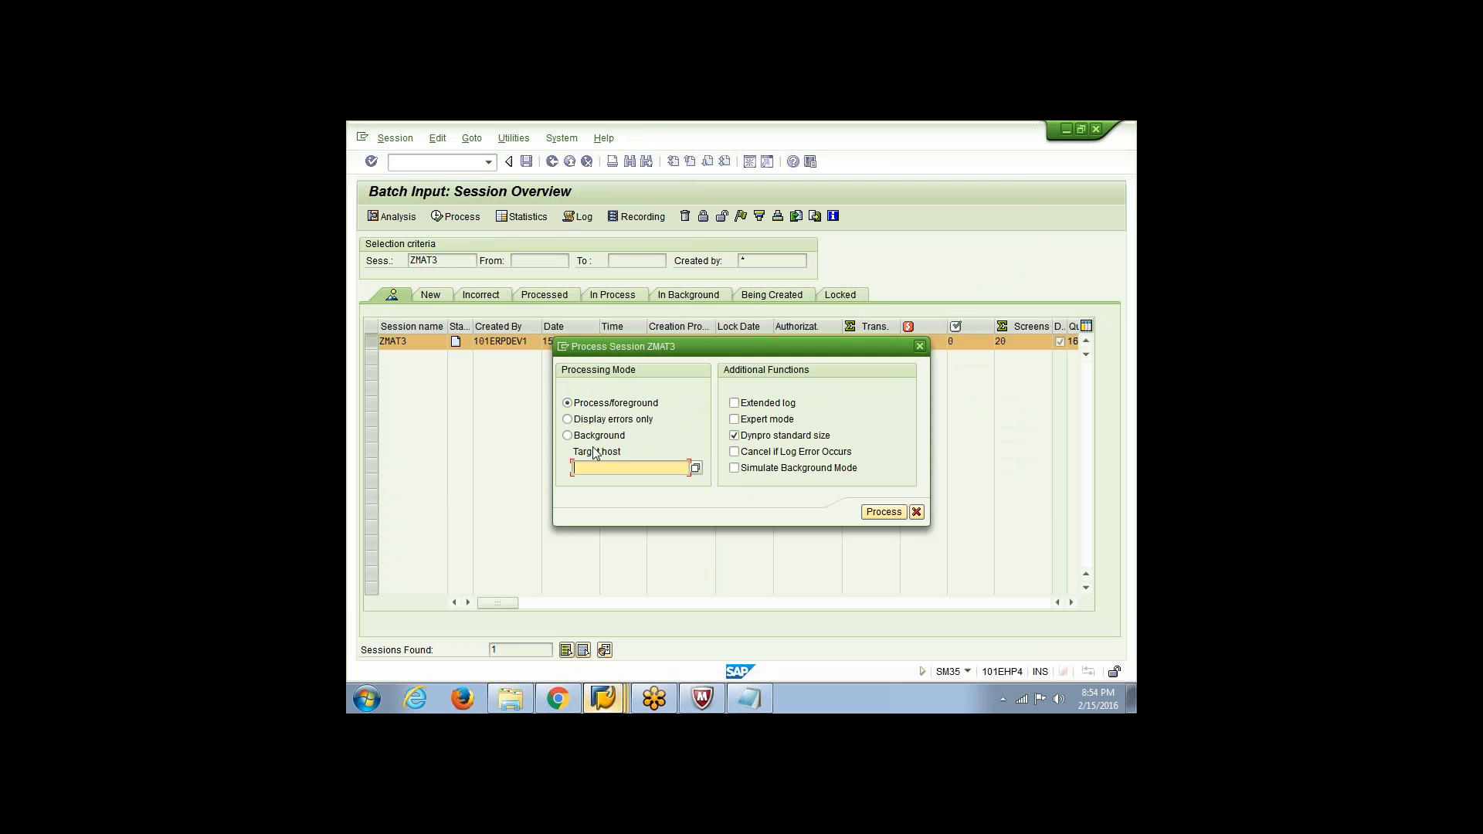
{"action": "left_click", "coordinate": [566, 436]}
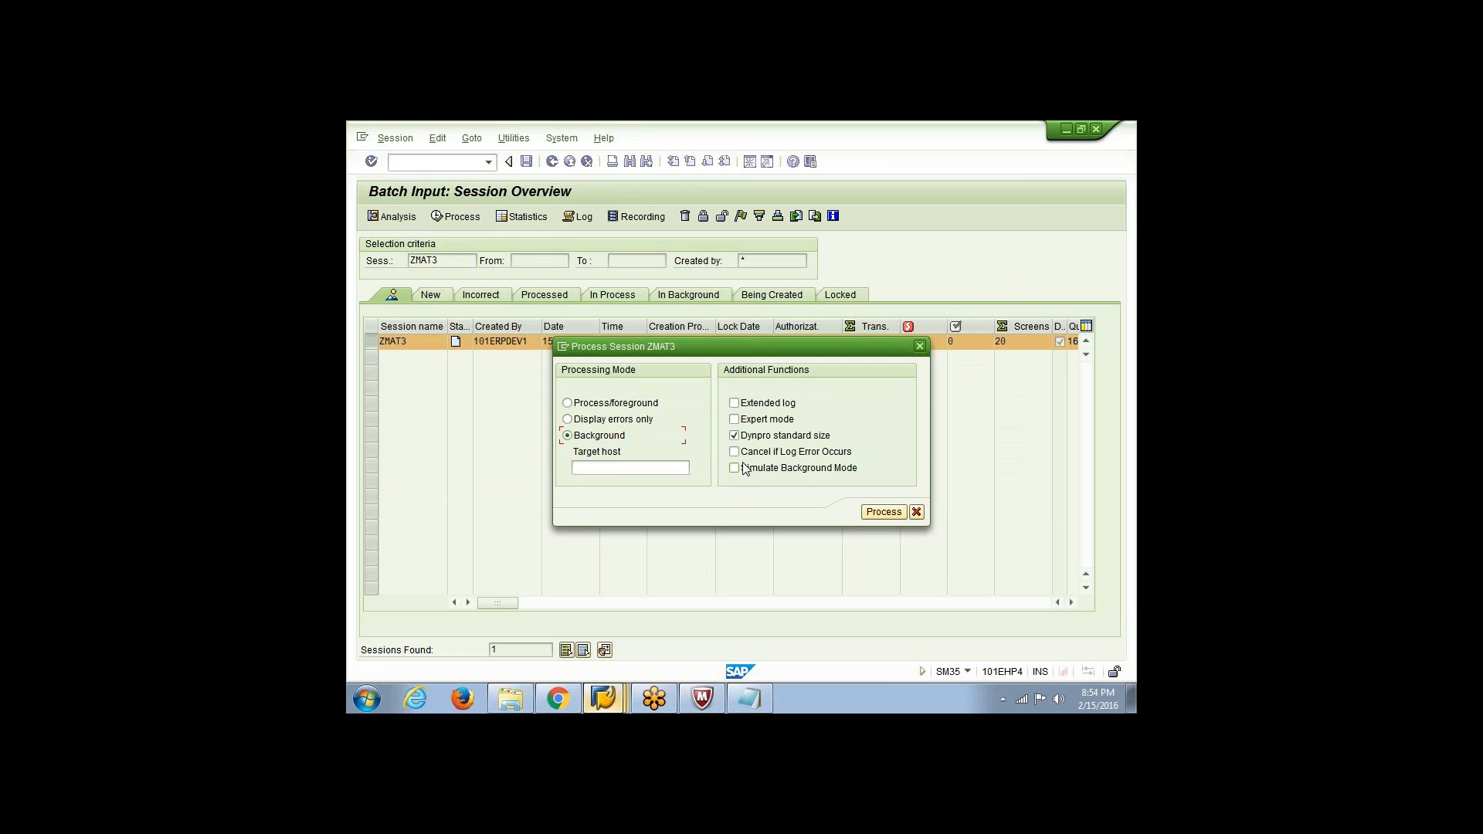
{"action": "left_click", "coordinate": [884, 512]}
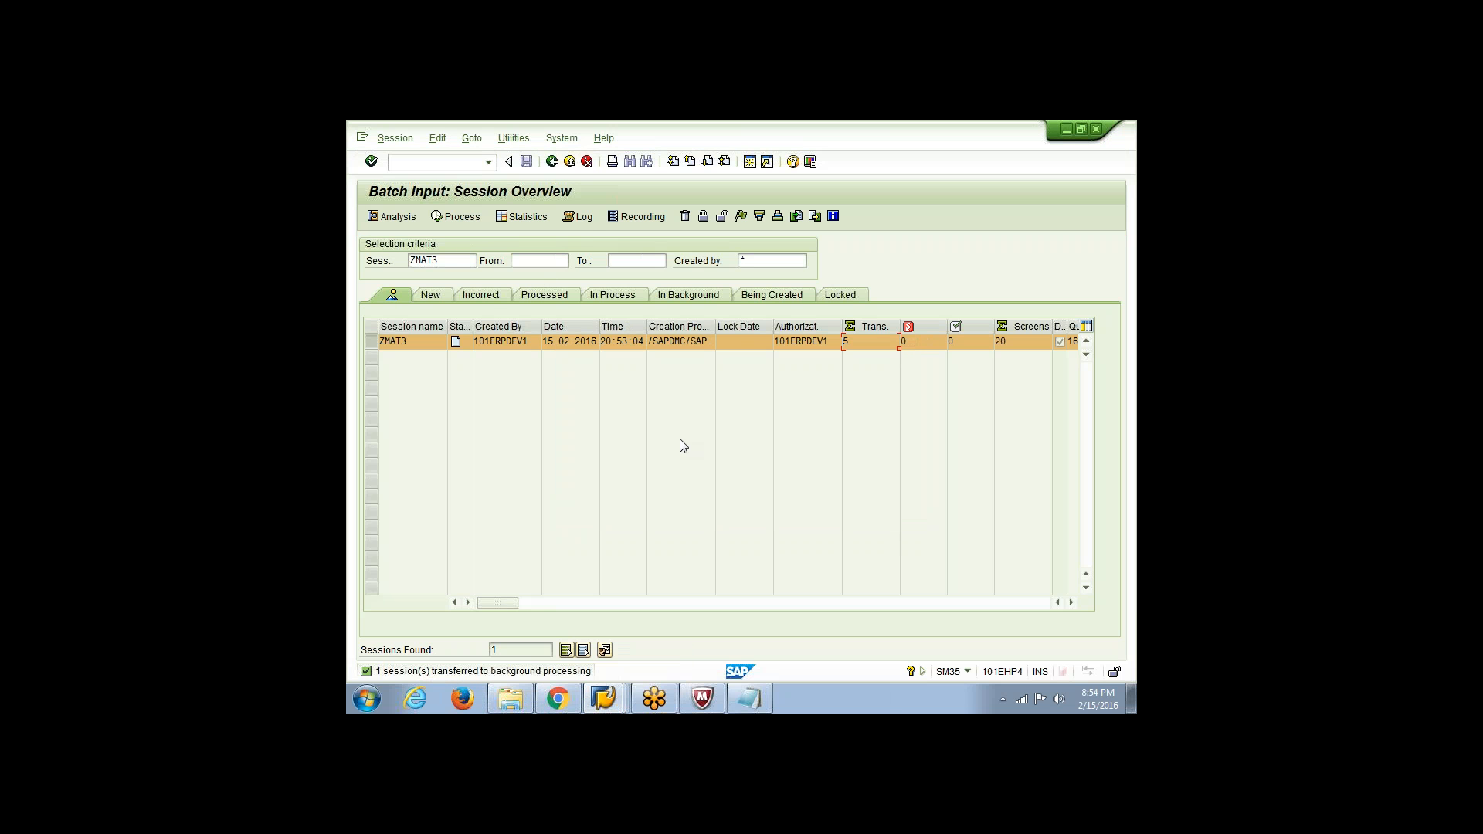
{"action": "left_click", "coordinate": [577, 219]}
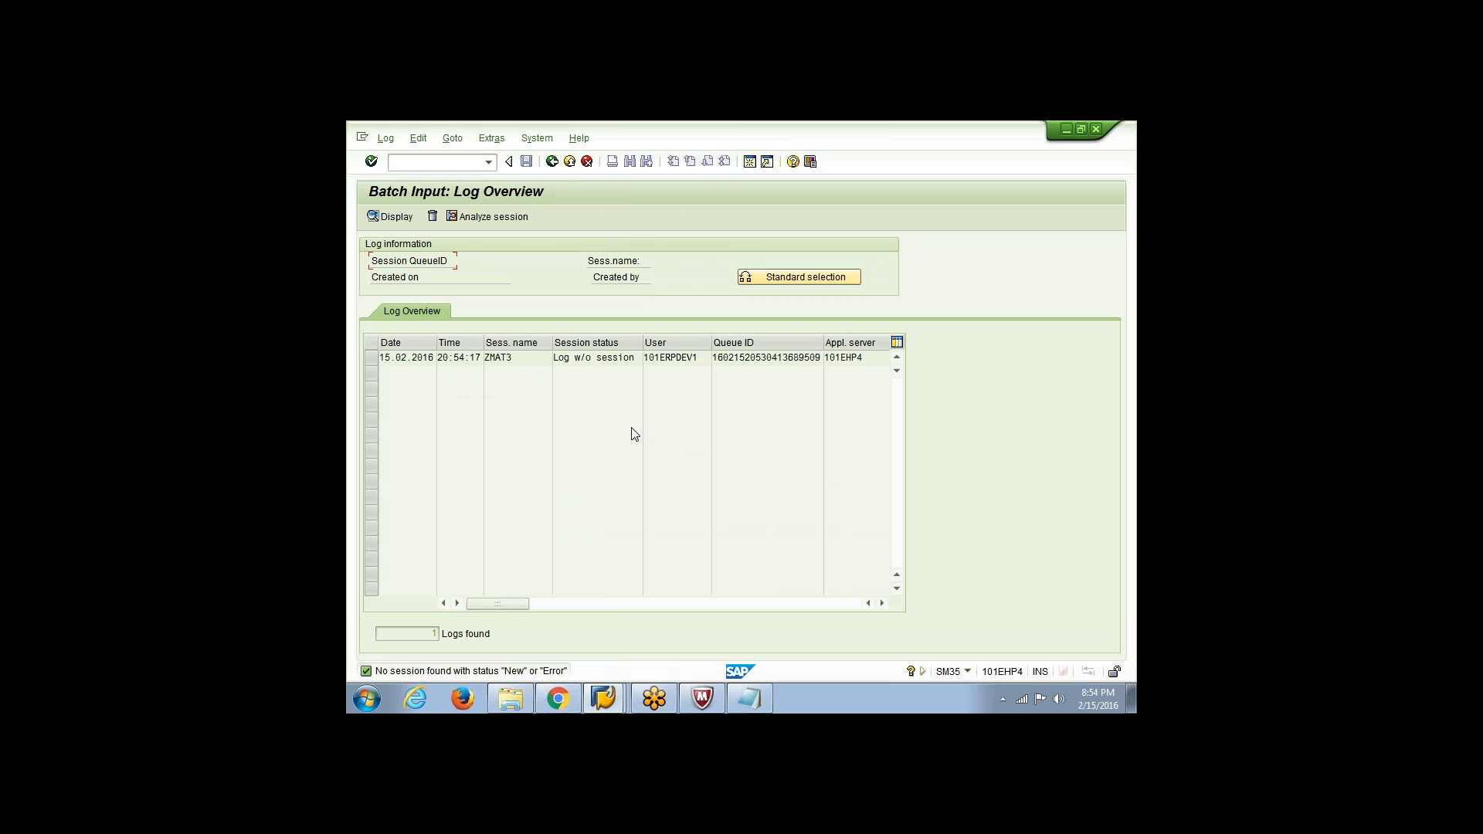
{"action": "left_click", "coordinate": [375, 362]}
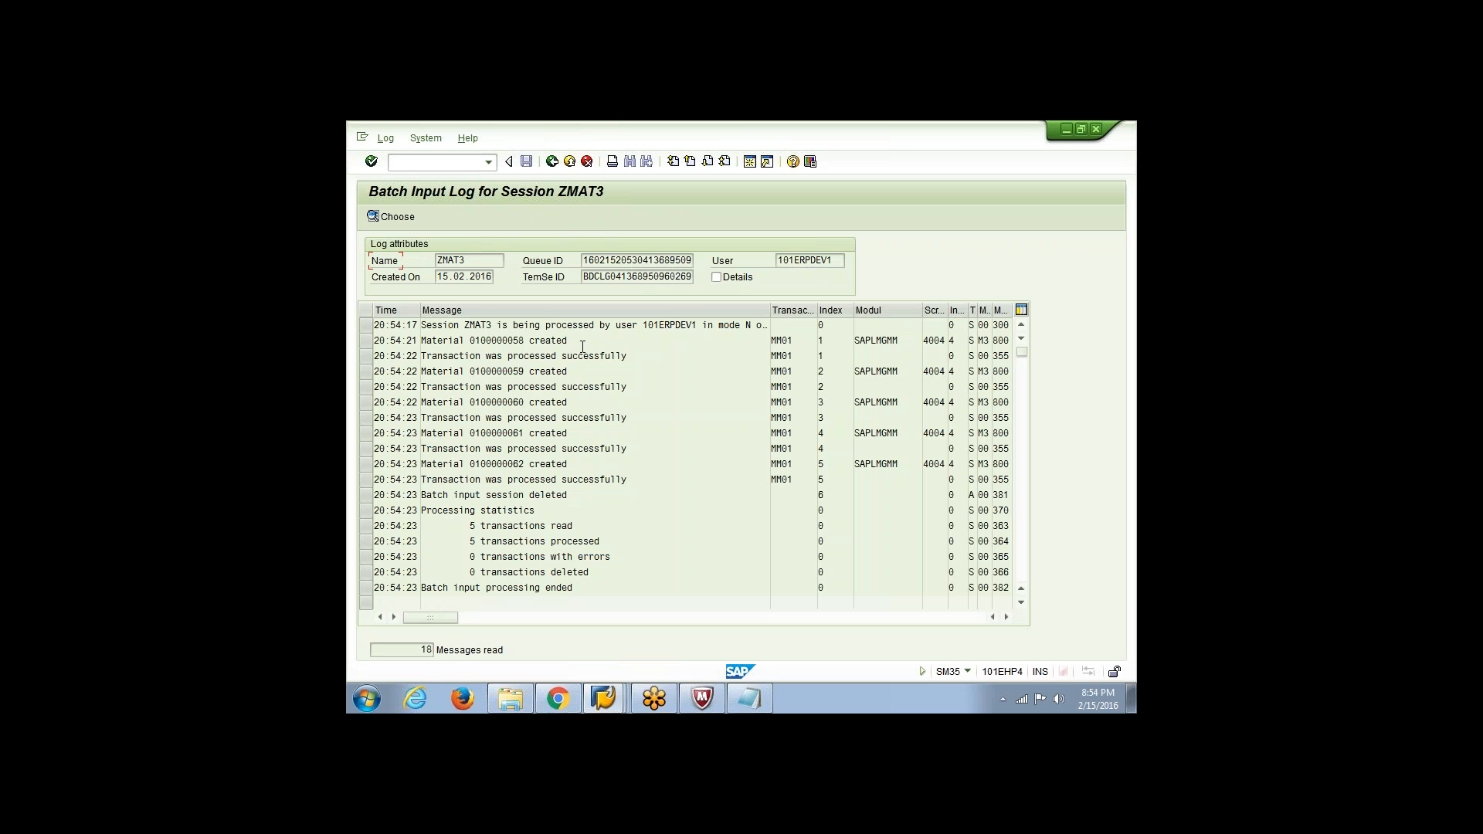
{"action": "left_click_drag", "start_coordinate": [579, 340], "coordinate": [421, 341]}
{"action": "left_click_drag", "start_coordinate": [587, 371], "coordinate": [542, 340]}
{"action": "left_click_drag", "start_coordinate": [525, 341], "coordinate": [471, 346]}
{"action": "left_click", "coordinate": [473, 347]}
{"action": "left_click", "coordinate": [603, 699]}
{"action": "left_click", "coordinate": [610, 669]}
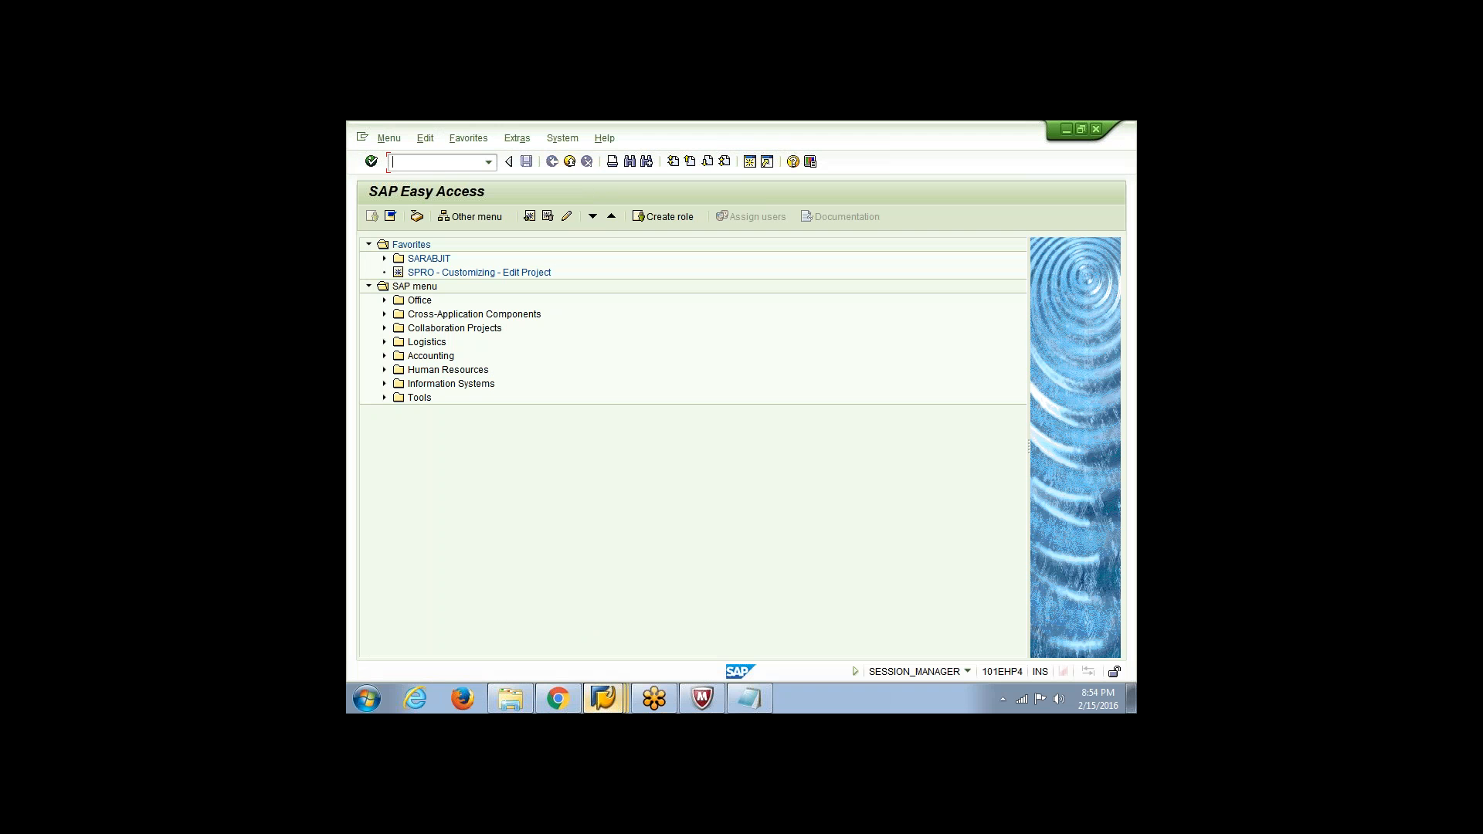
{"action": "type", "text": "/NMM03"}
{"action": "key", "text": "Return"}
{"action": "key", "text": "Return"}
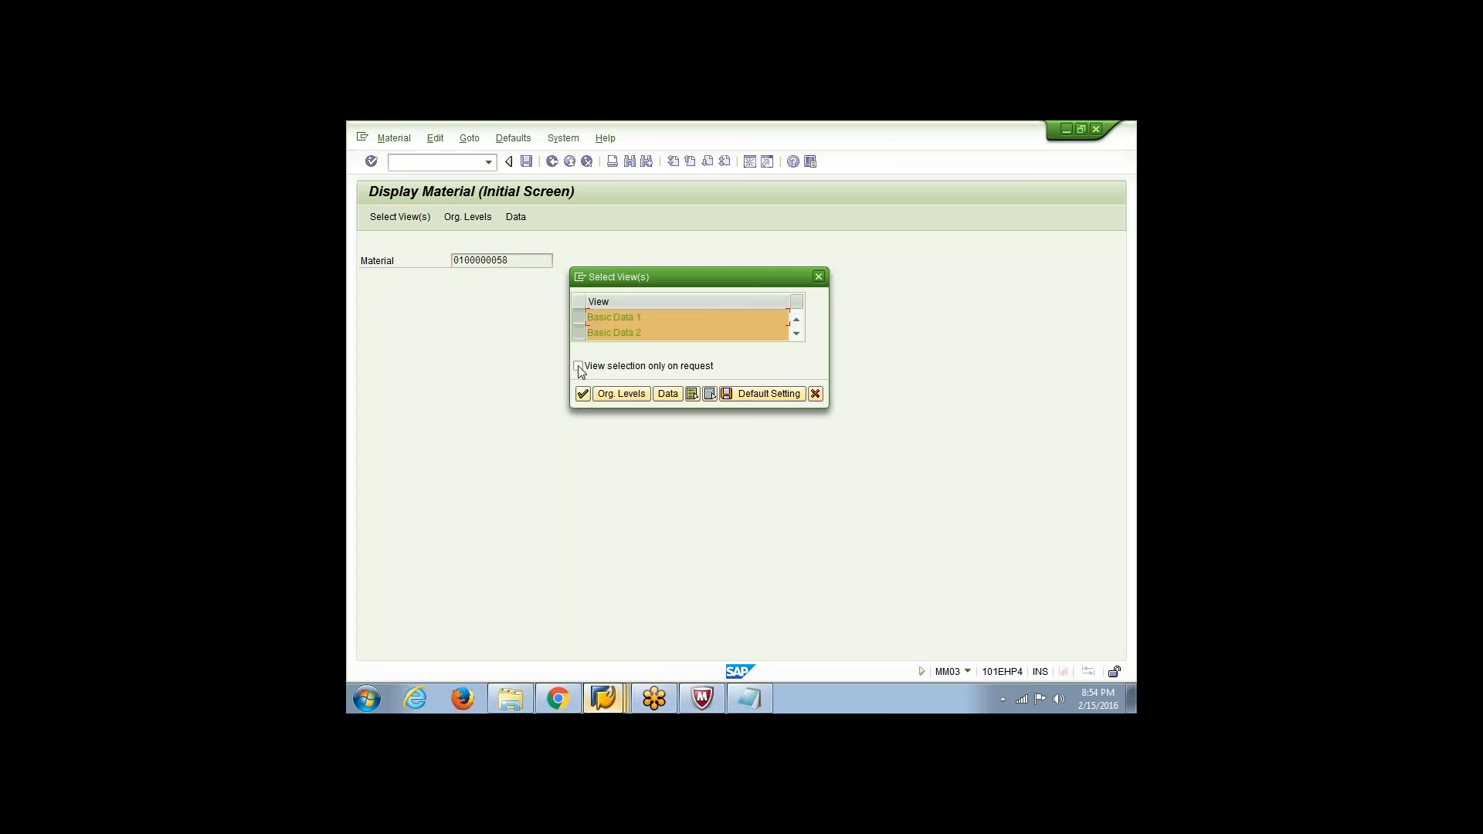
{"action": "left_click", "coordinate": [795, 333]}
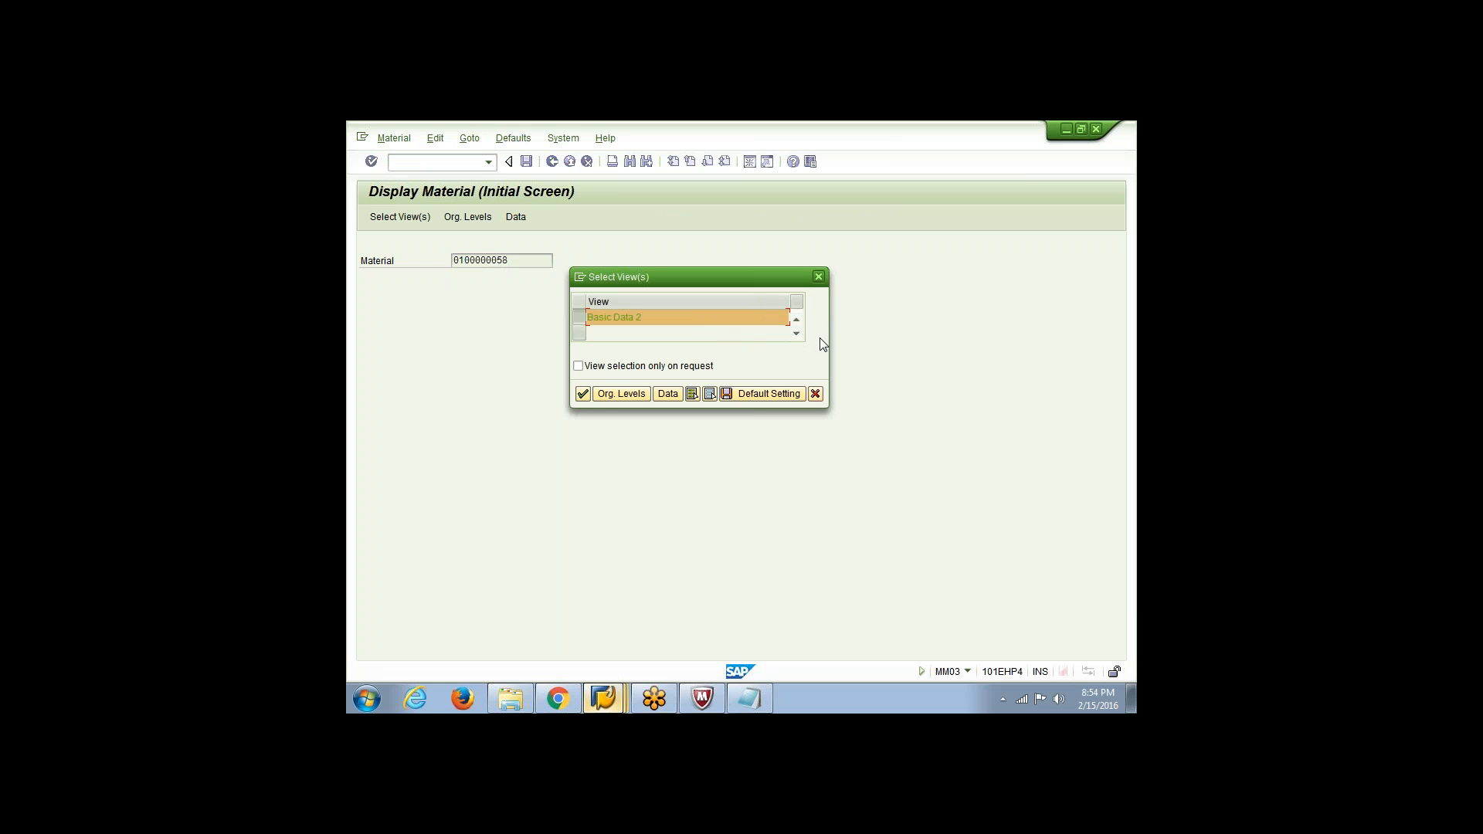
{"action": "left_click", "coordinate": [795, 319]}
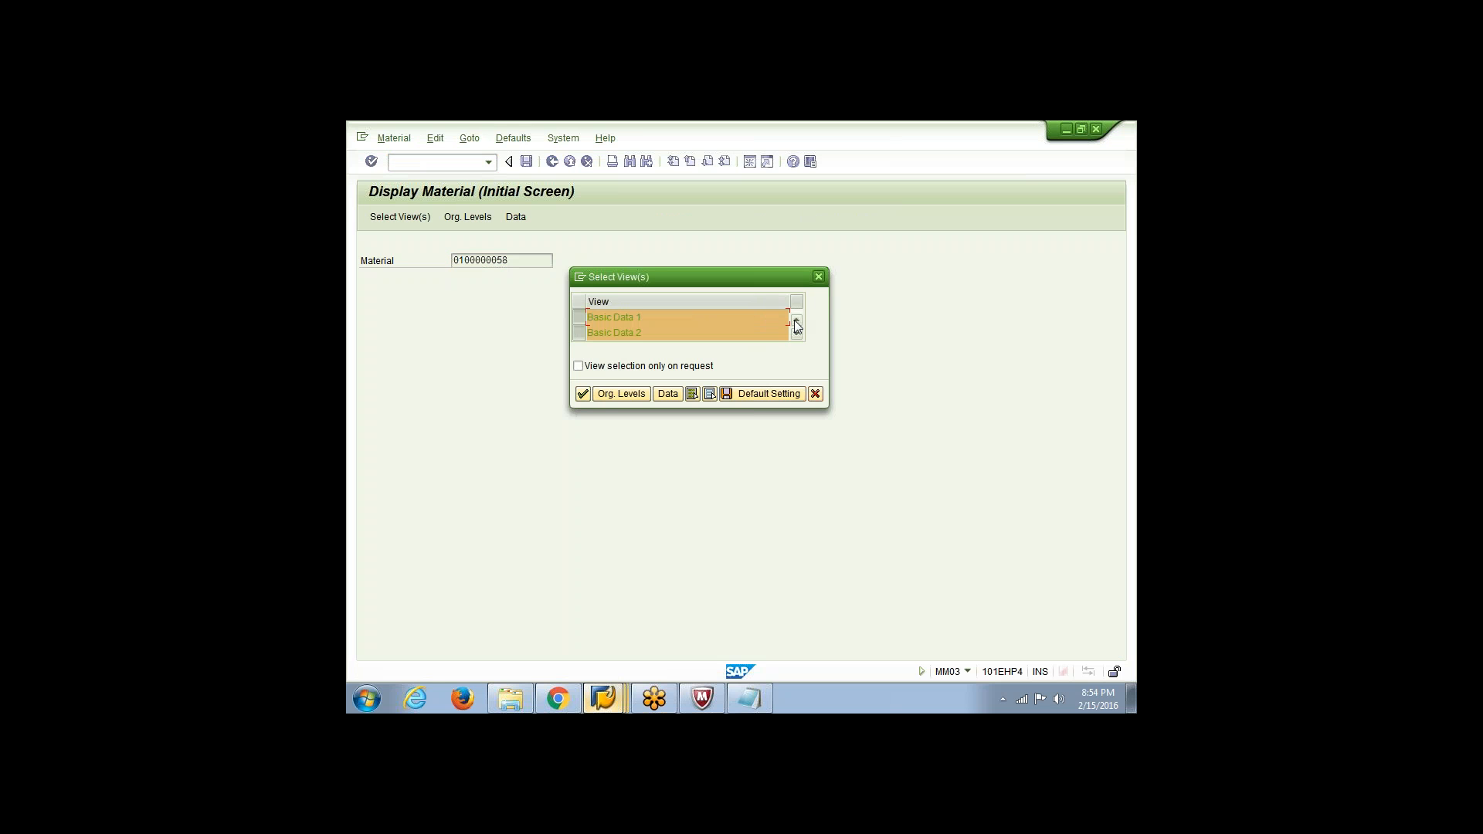
{"action": "left_click", "coordinate": [584, 394]}
{"action": "key", "text": "Tab"}
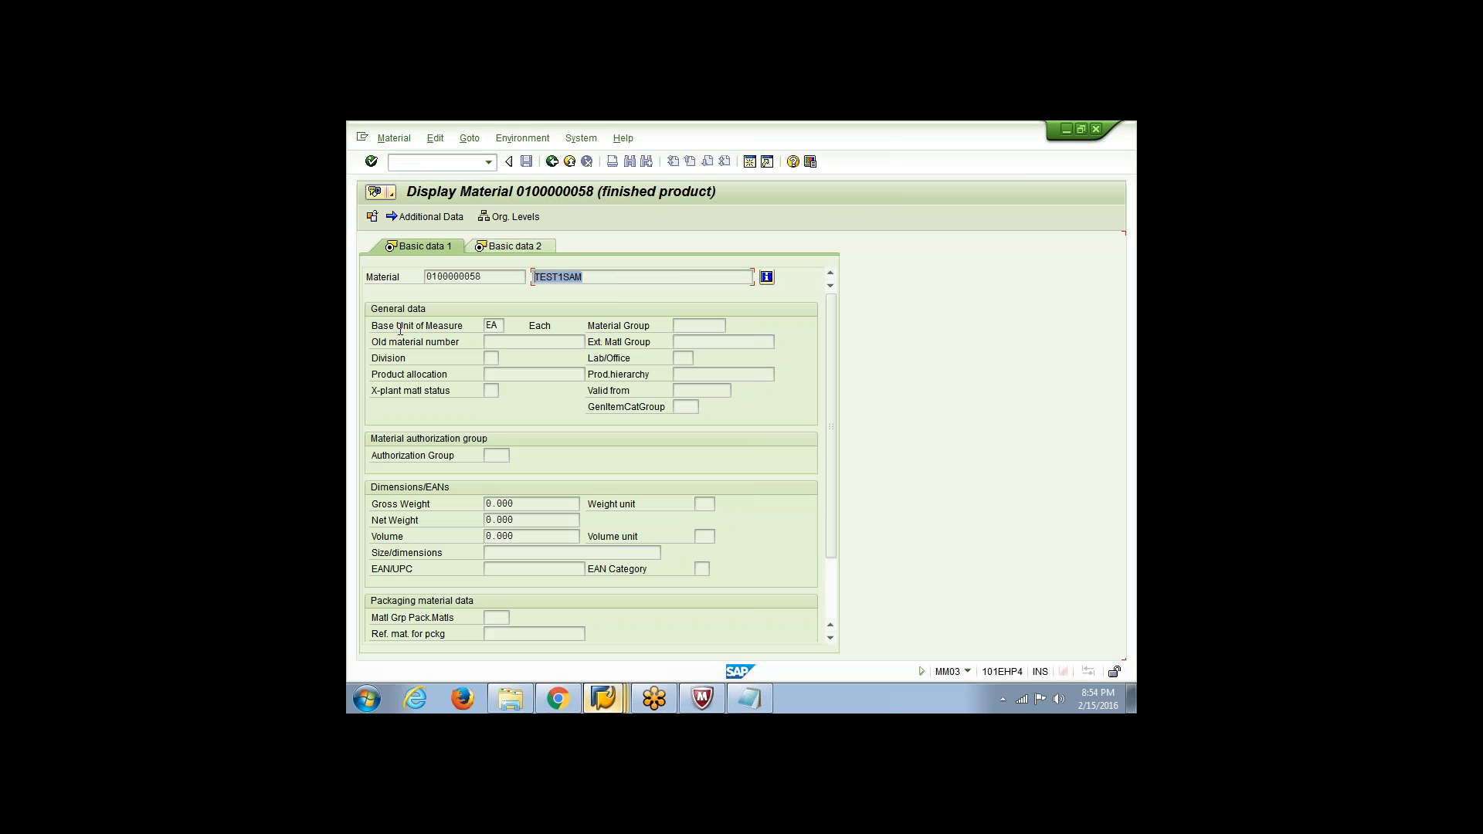
Compare the displayed material's description with TEST1SAM in the Mat_Data Notepad file, and switch back to SAP
{"action": "left_click", "coordinate": [750, 699]}
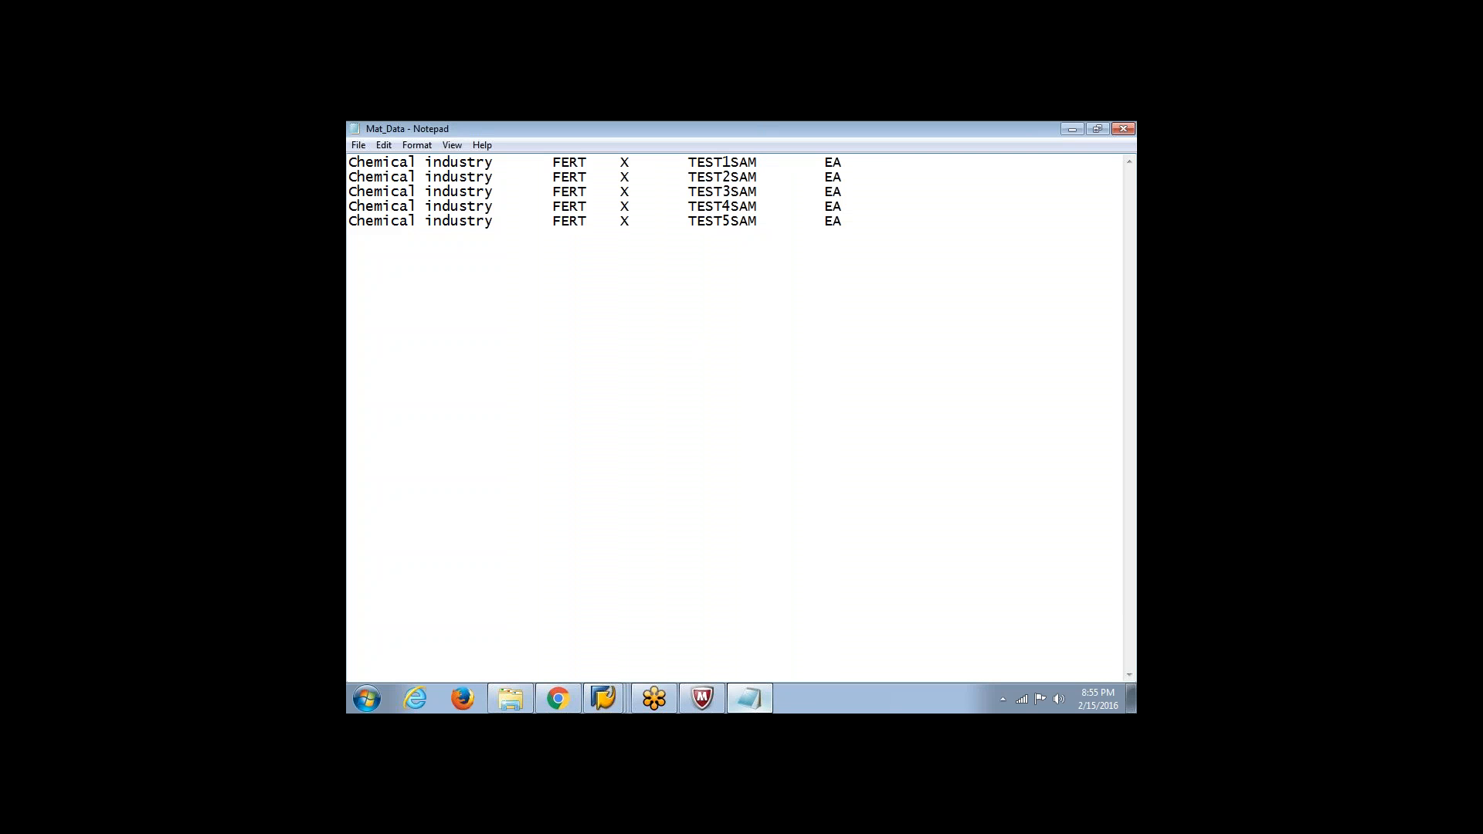
{"action": "left_click_drag", "start_coordinate": [757, 162], "coordinate": [692, 170]}
{"action": "left_click", "coordinate": [603, 699]}
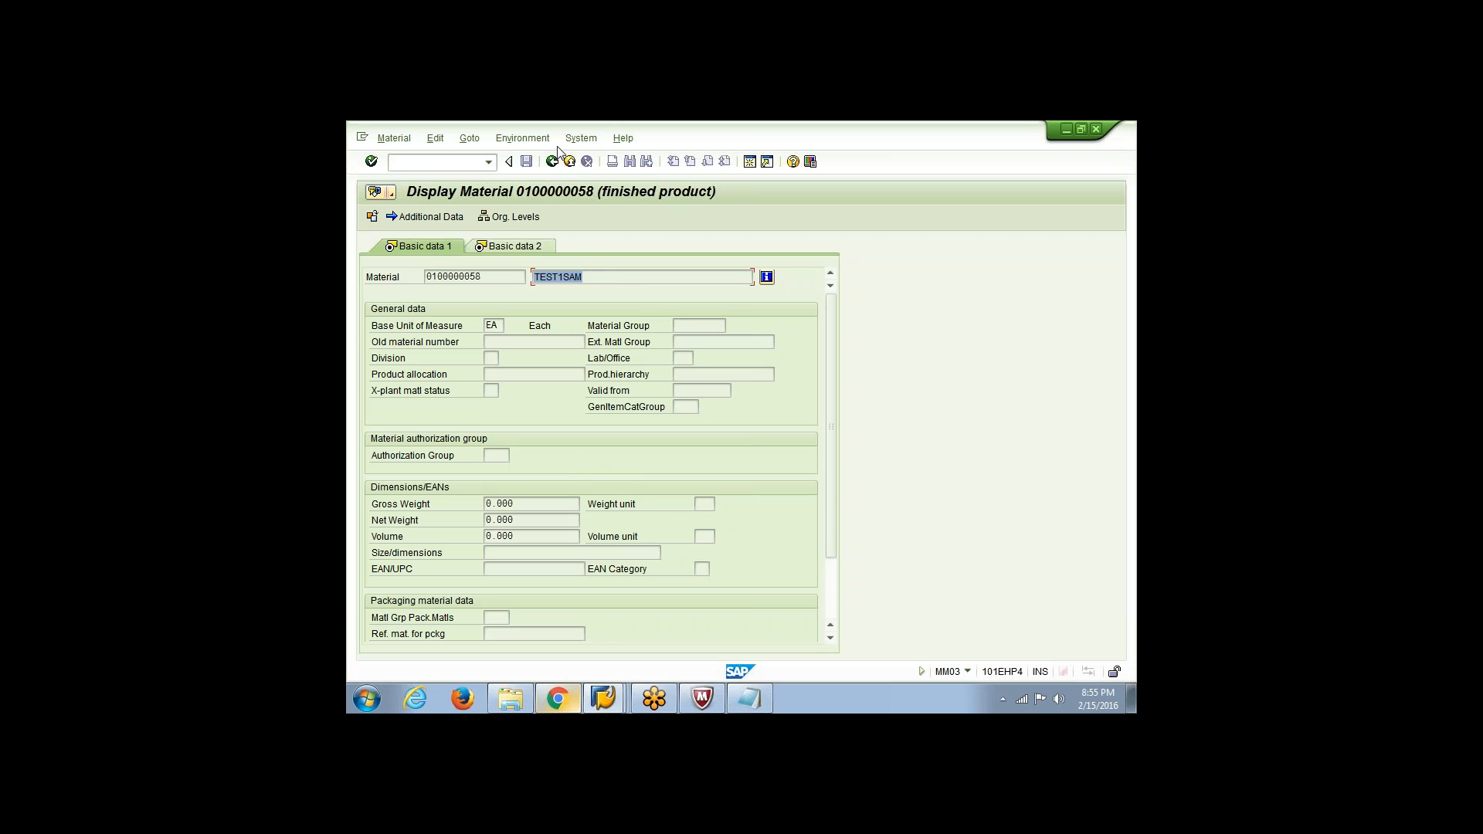
{"action": "left_click", "coordinate": [552, 161]}
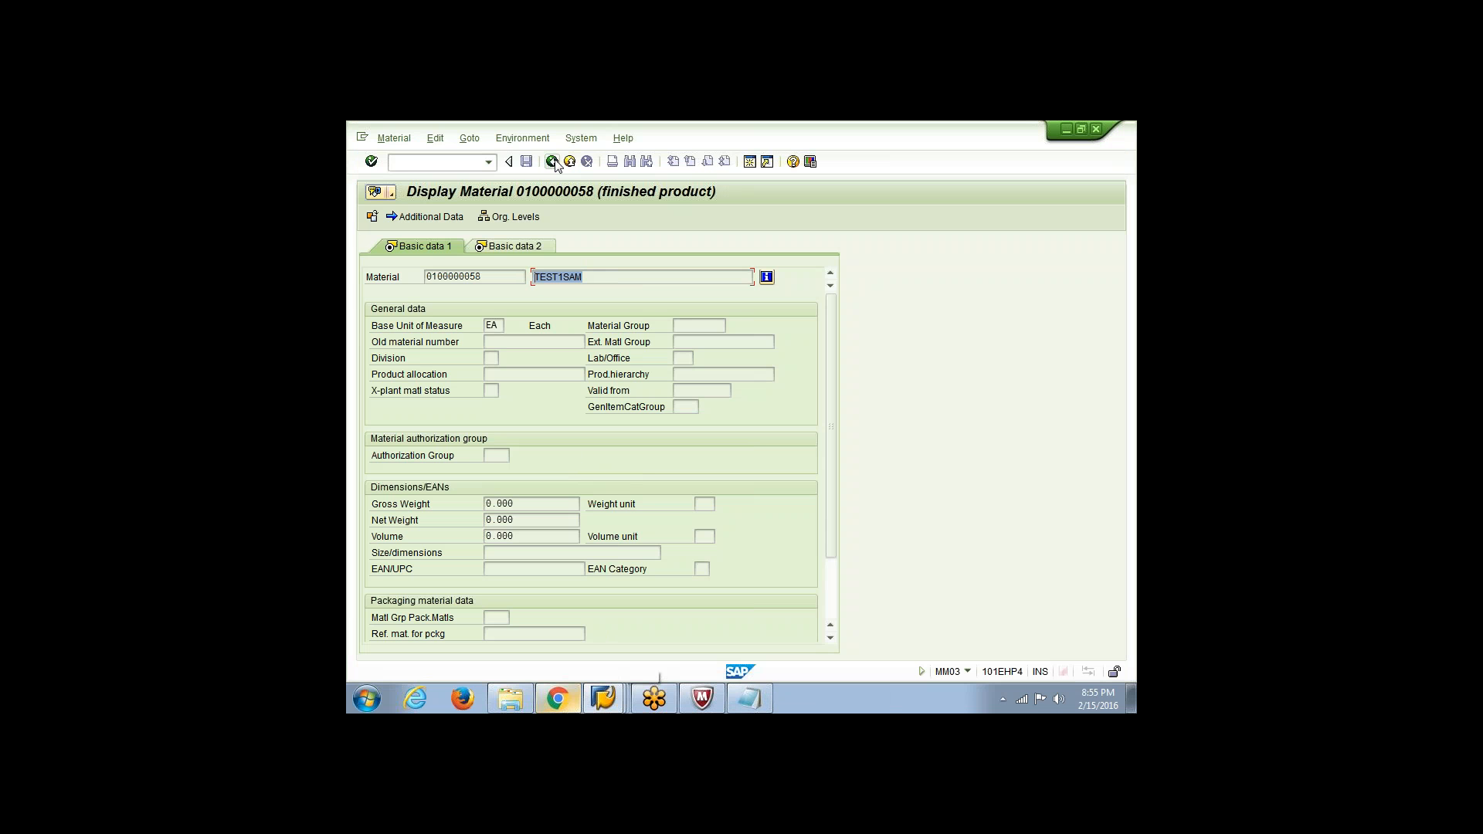
{"action": "left_click", "coordinate": [603, 699]}
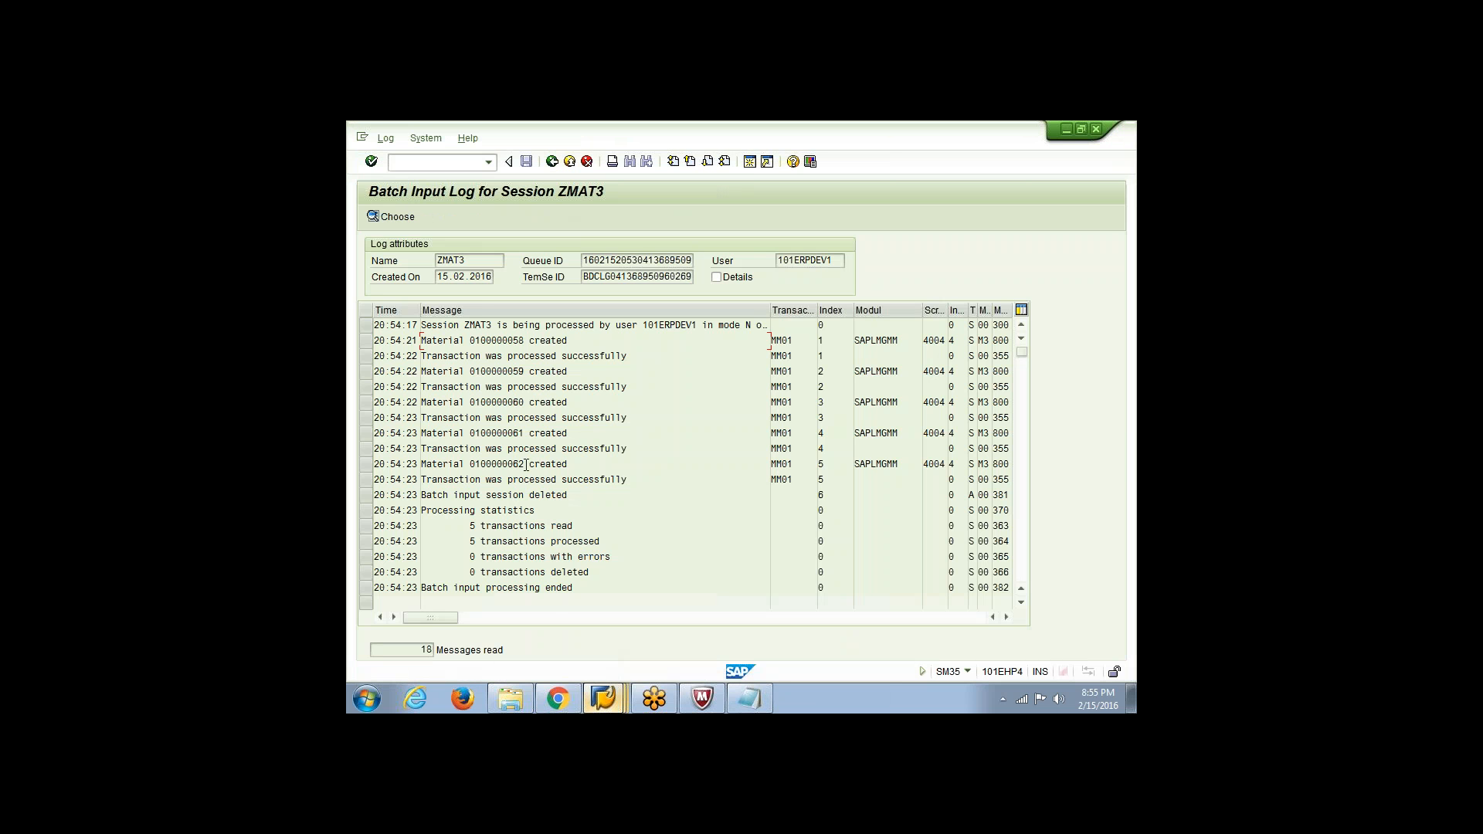
{"action": "left_click_drag", "start_coordinate": [526, 464], "coordinate": [471, 463]}
{"action": "key", "text": "ctrl+c"}
{"action": "key", "text": "alt+Tab"}
{"action": "key", "text": "ctrl+v"}
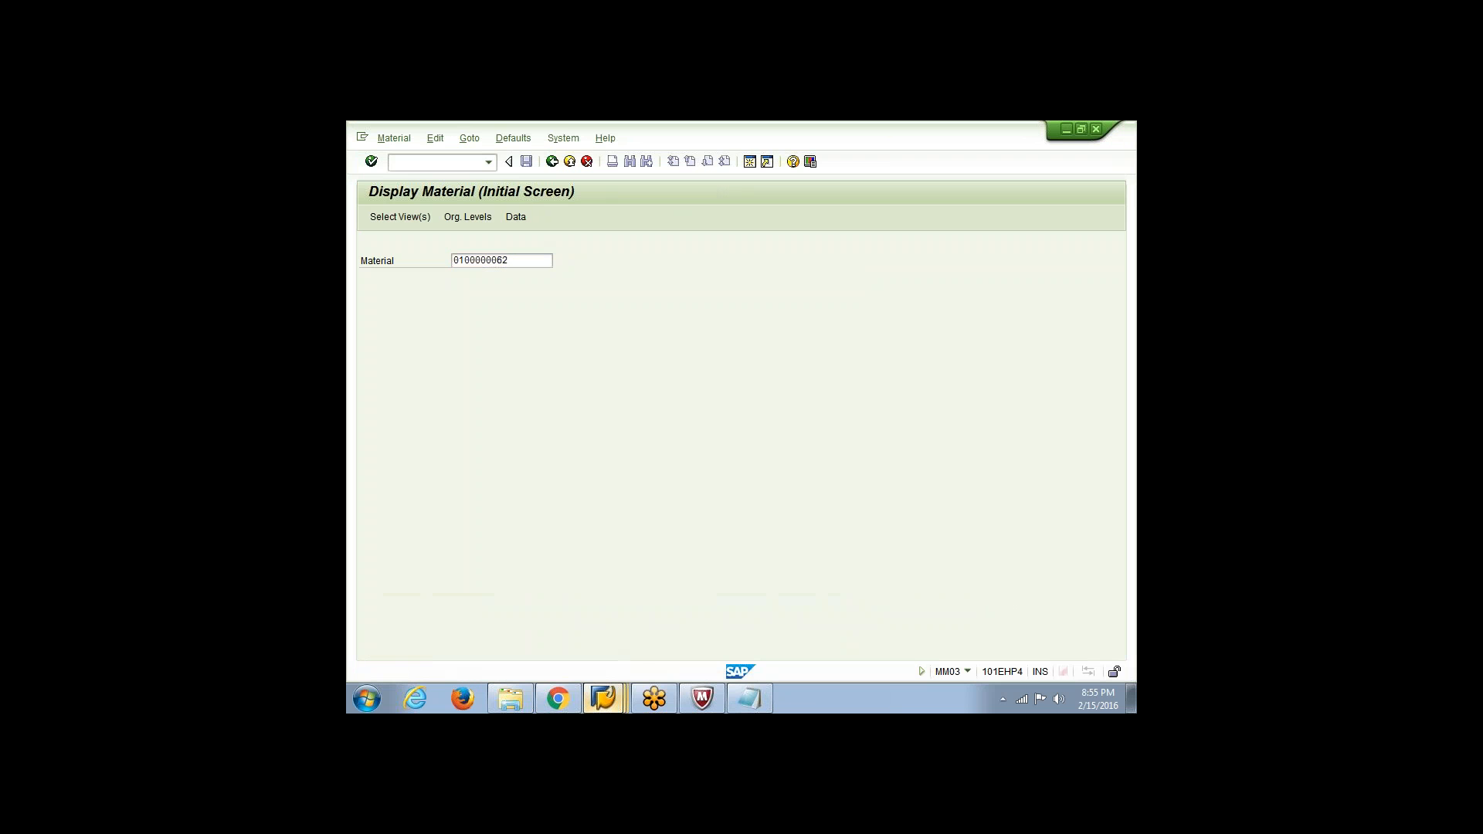
{"action": "key", "text": "Return"}
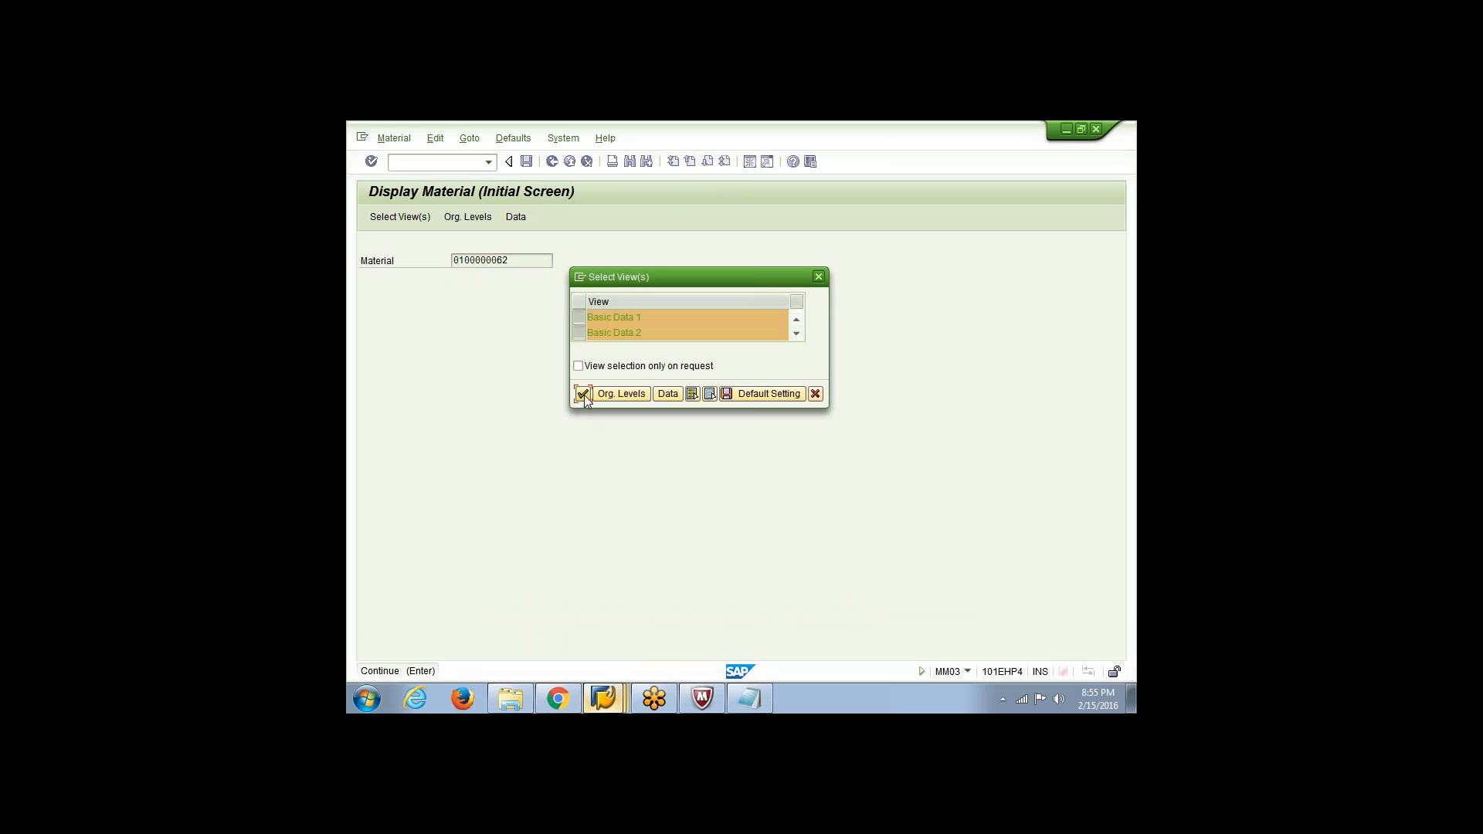
{"action": "left_click", "coordinate": [583, 393]}
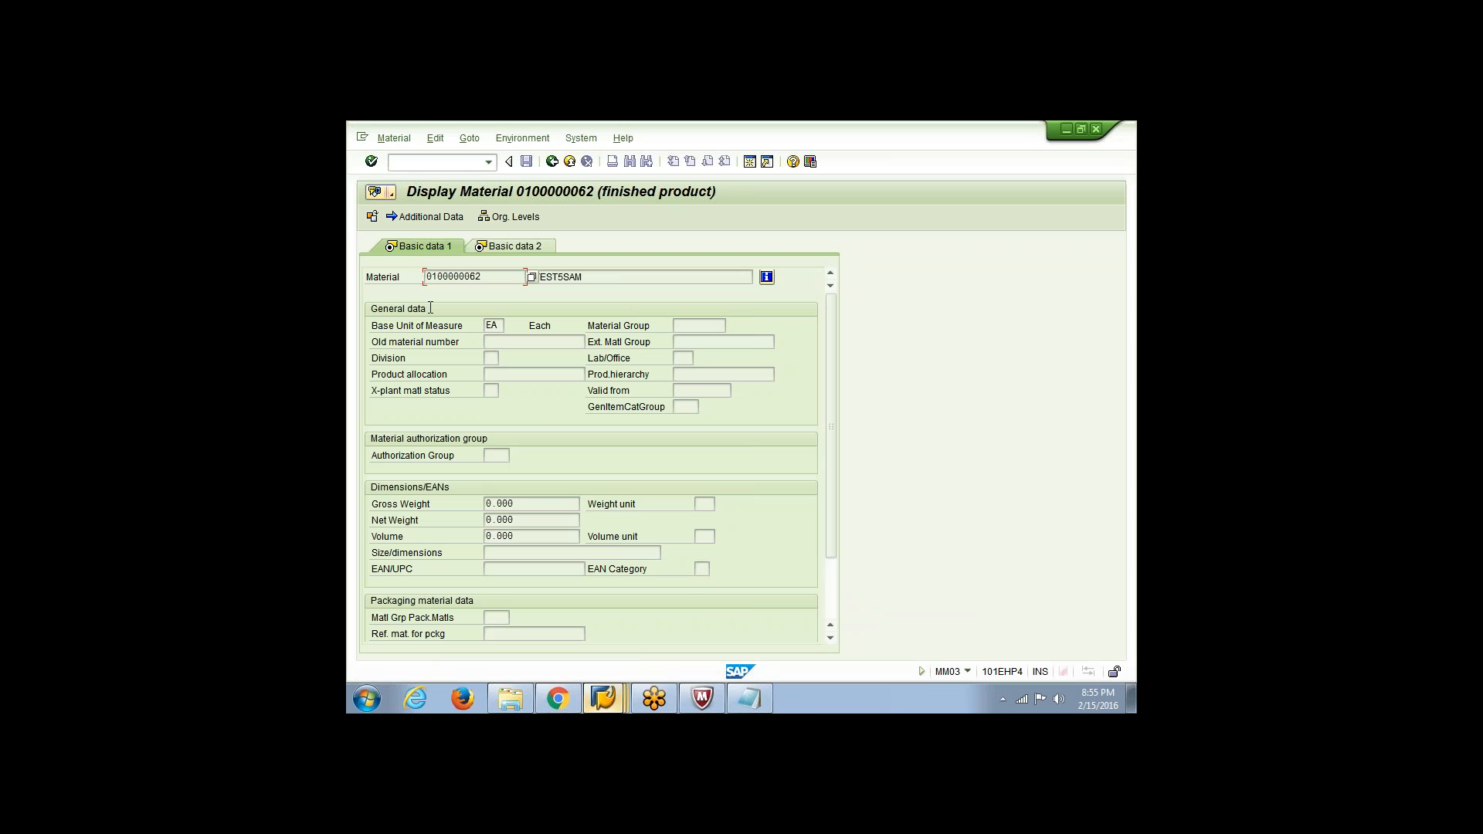
{"action": "key", "text": "alt+Tab"}
{"action": "key", "text": "Down"}
{"action": "key", "text": "Down"}
{"action": "key", "text": "Down"}
{"action": "key", "text": "Down"}
{"action": "key", "text": "shift+Left"}
{"action": "key", "text": "shift+Left"}
{"action": "key", "text": "shift+Left"}
{"action": "key", "text": "shift+Left"}
{"action": "key", "text": "shift+Left"}
{"action": "key", "text": "shift+Left"}
{"action": "key", "text": "shift+Left"}
{"action": "key", "text": "shift+Left"}
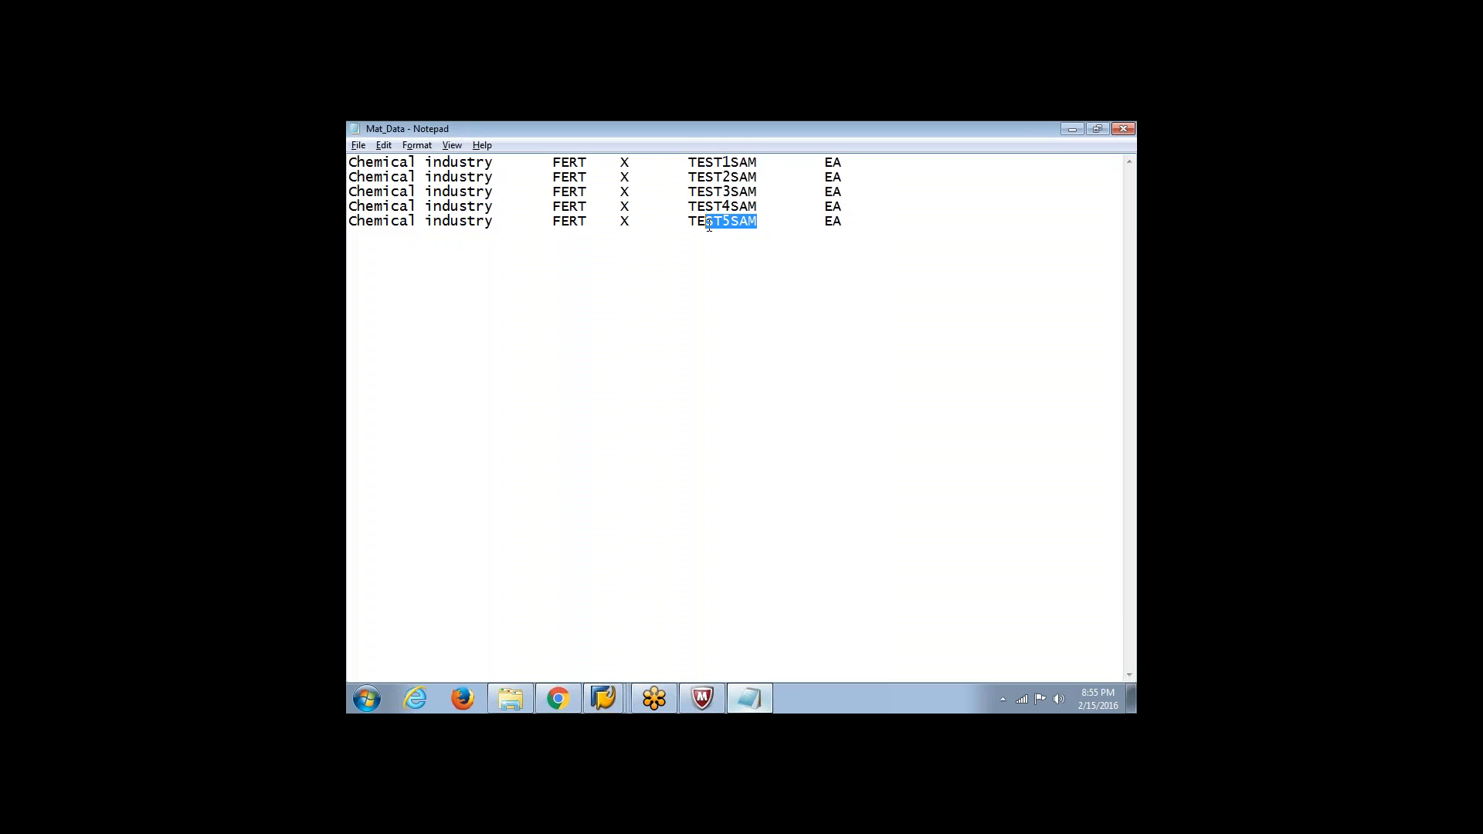
{"action": "key", "text": "alt+Tab"}
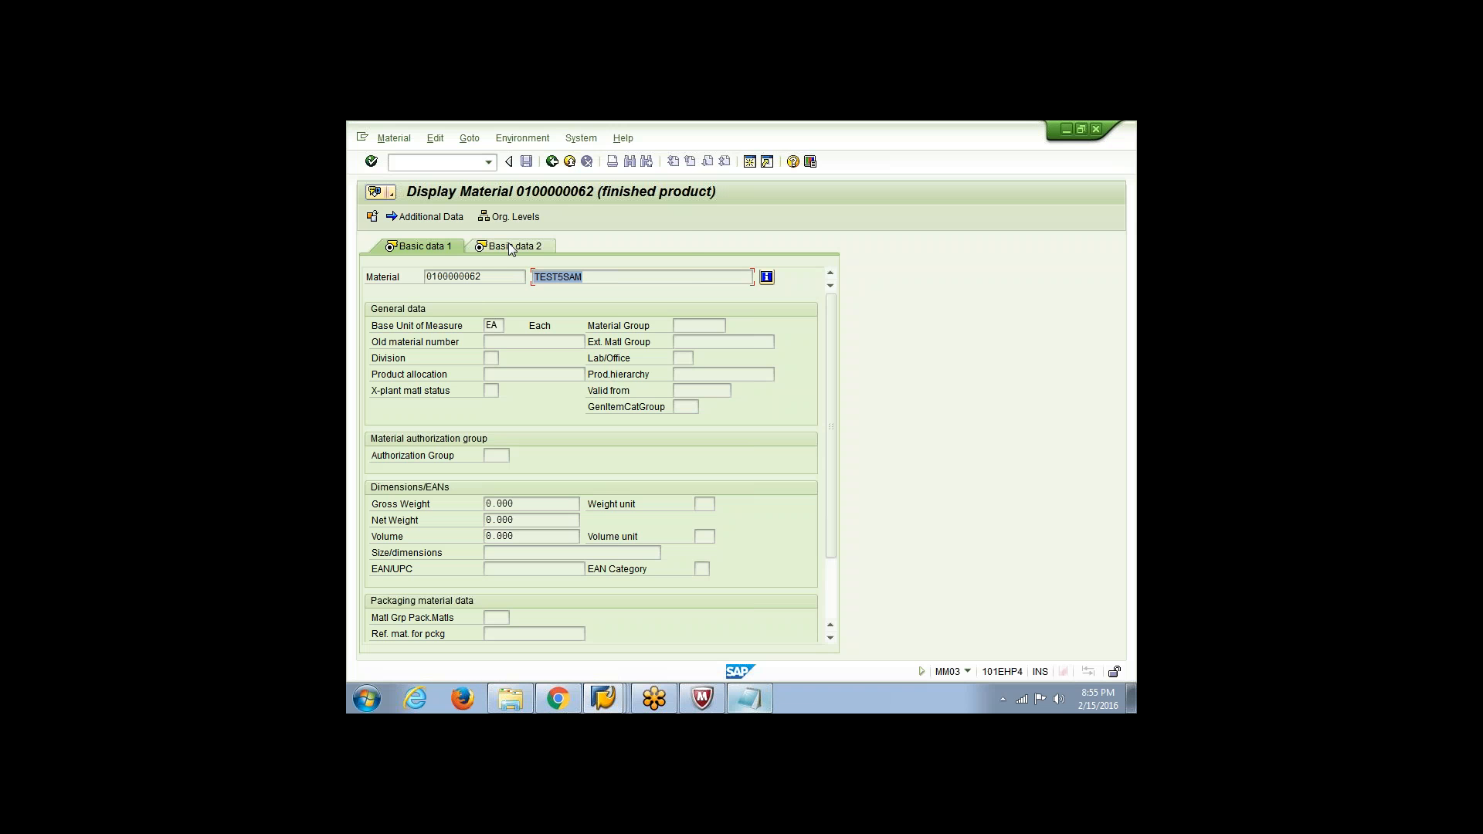
{"action": "left_click", "coordinate": [510, 141]}
{"action": "left_click", "coordinate": [509, 140]}
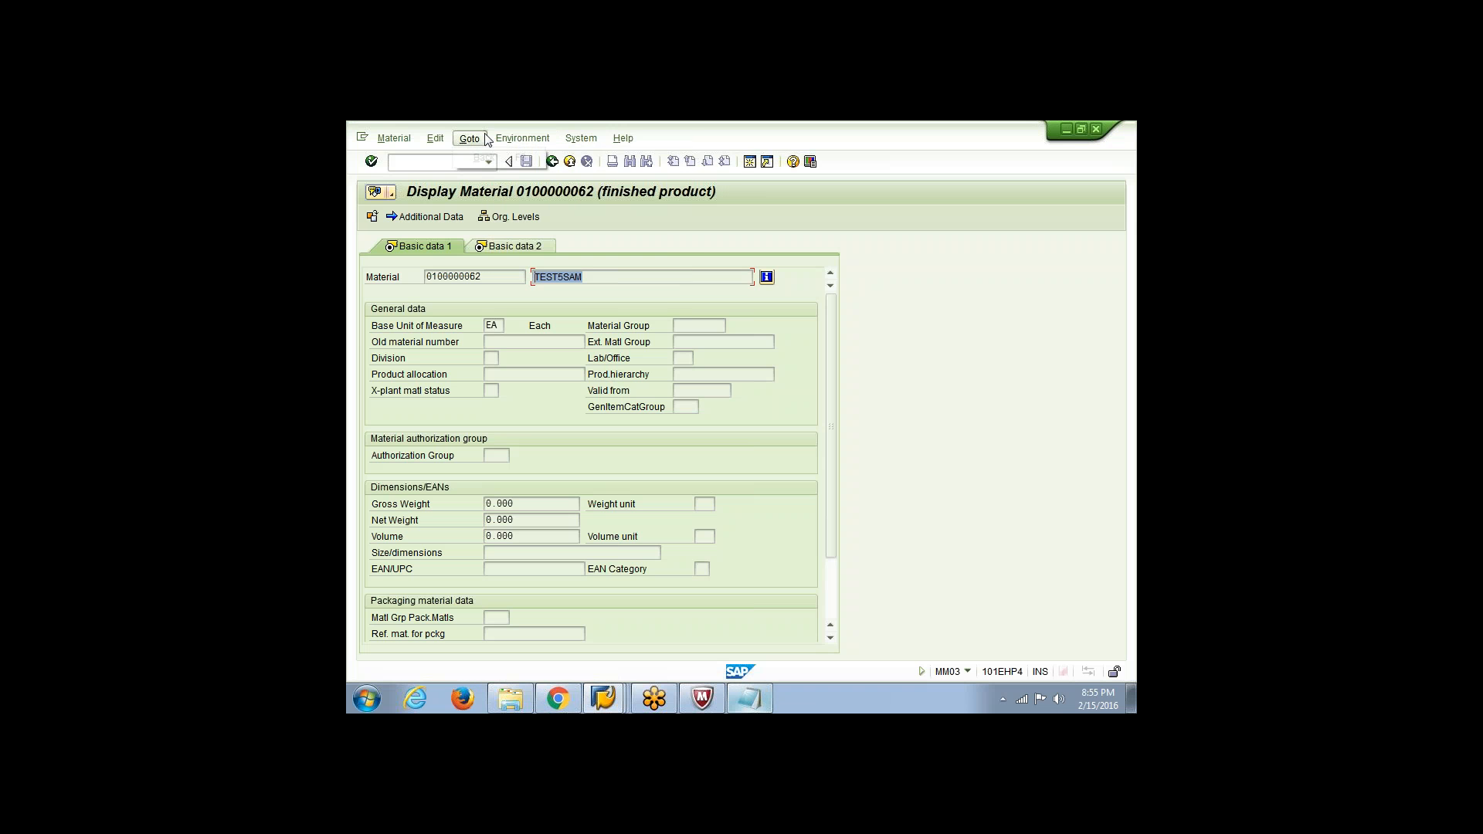
{"action": "left_click", "coordinate": [436, 139]}
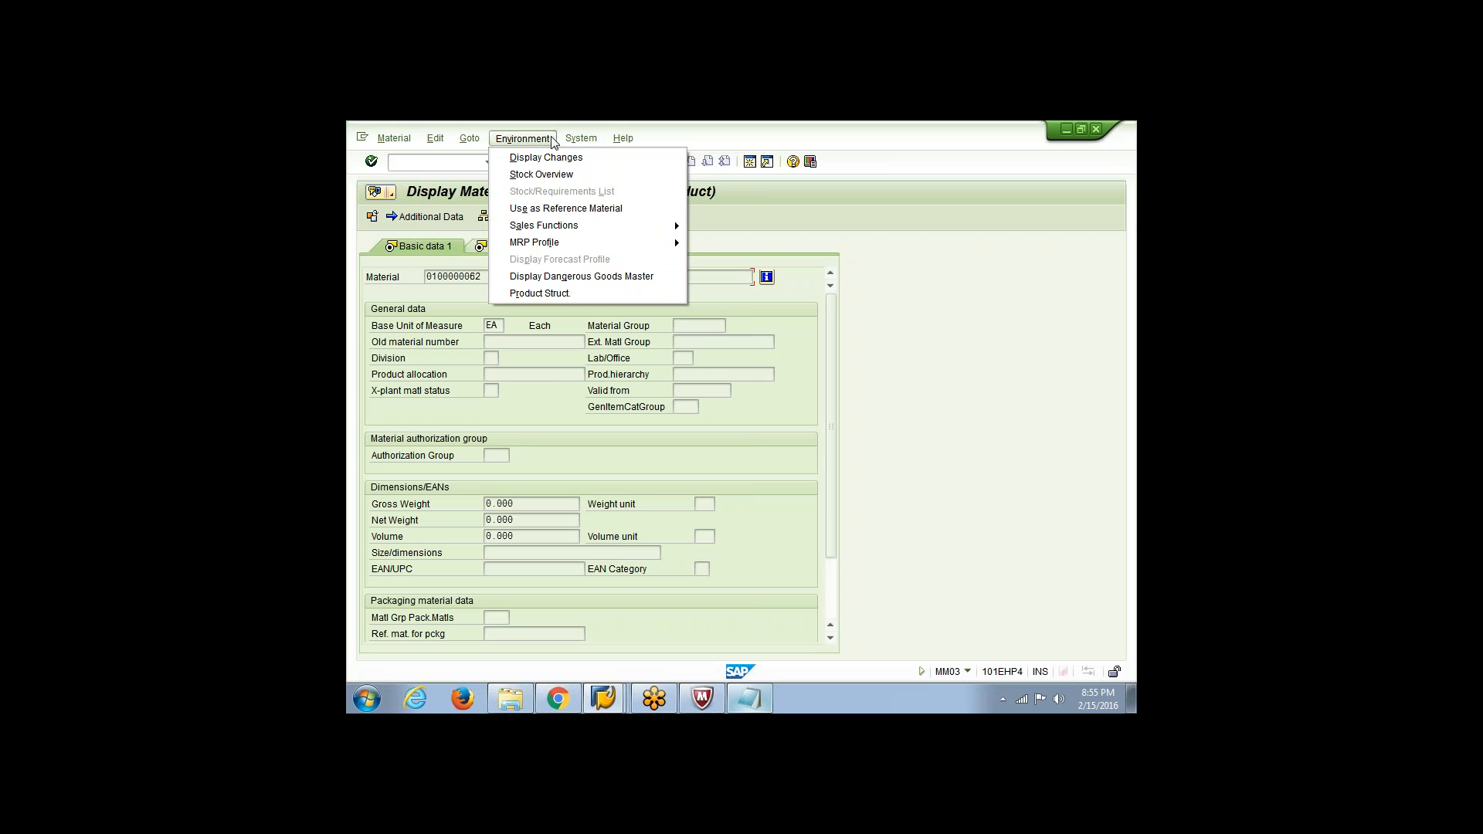
{"action": "mouse_move", "coordinate": [575, 139]}
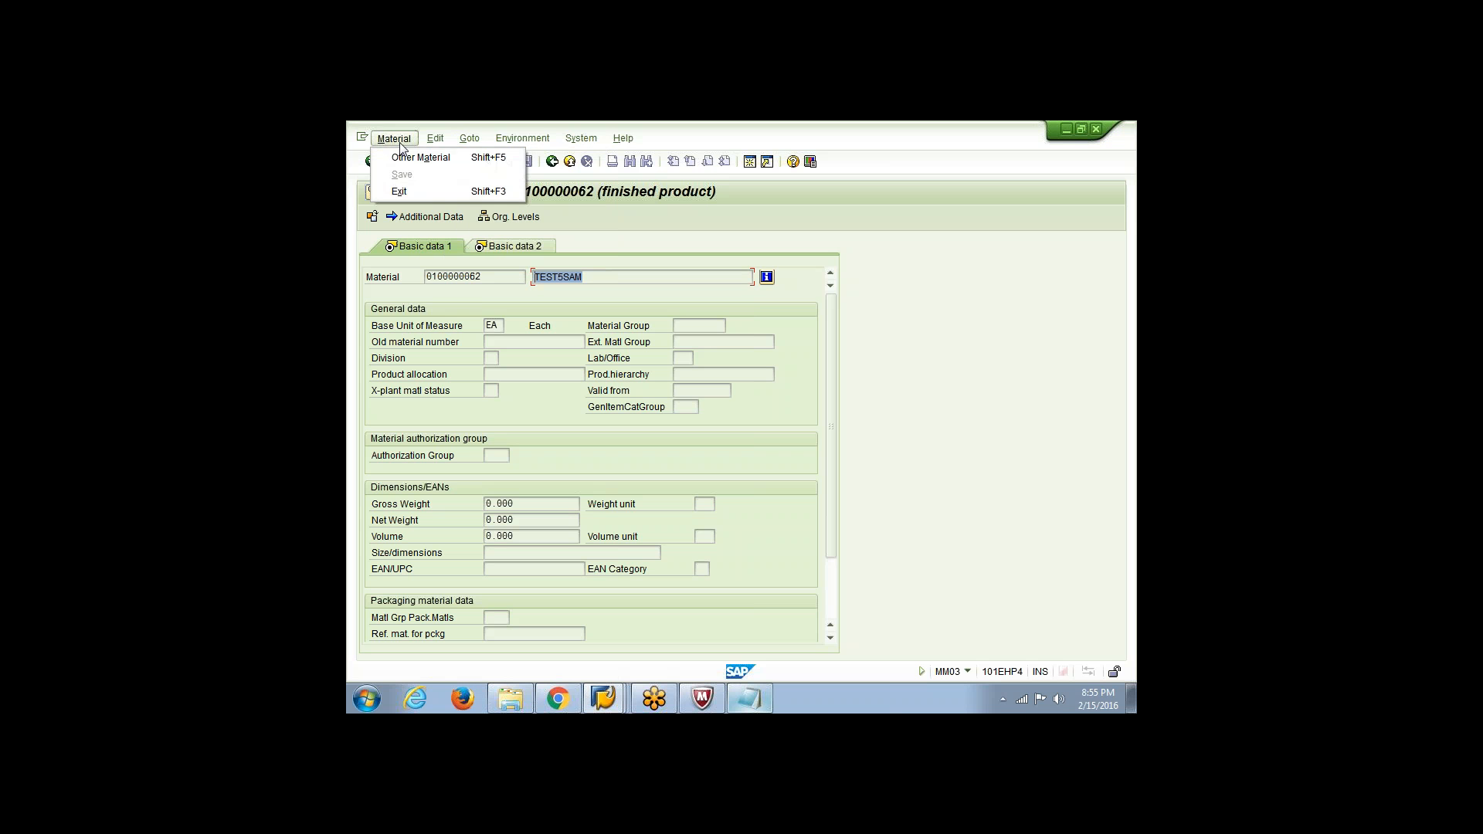
{"action": "left_click", "coordinate": [515, 159]}
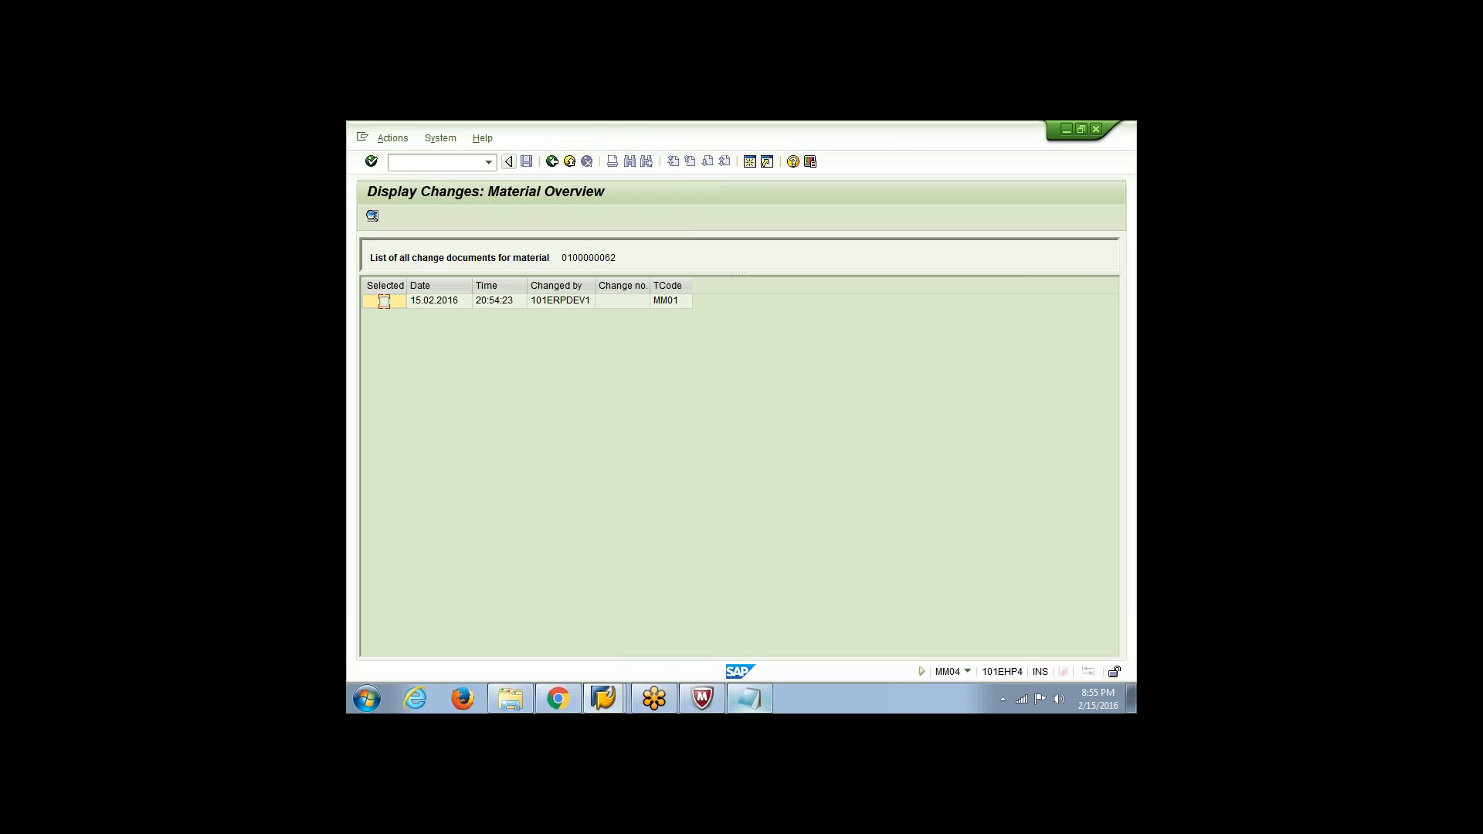
{"action": "left_click", "coordinate": [491, 304]}
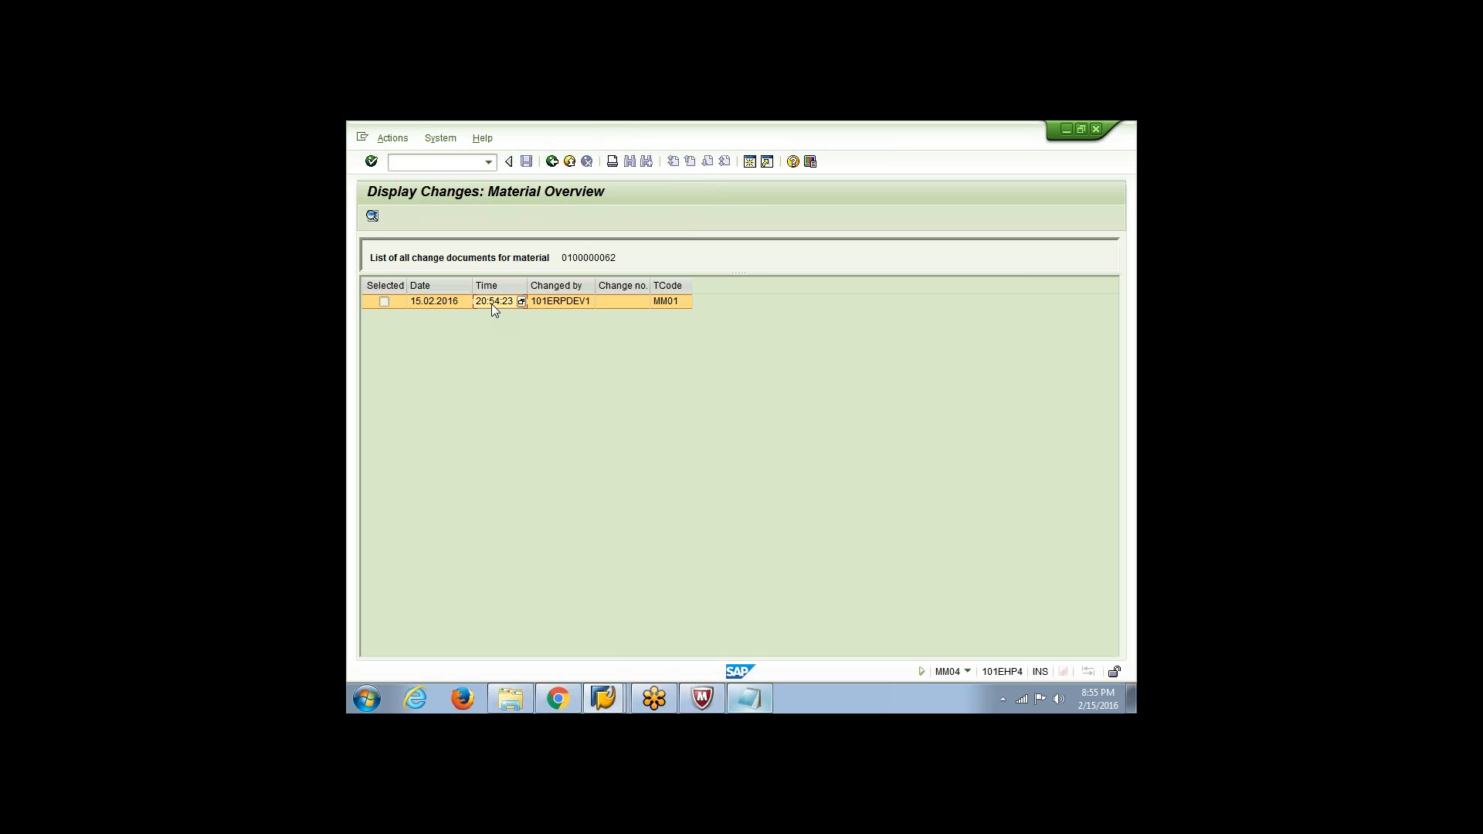
{"action": "left_click", "coordinate": [556, 304]}
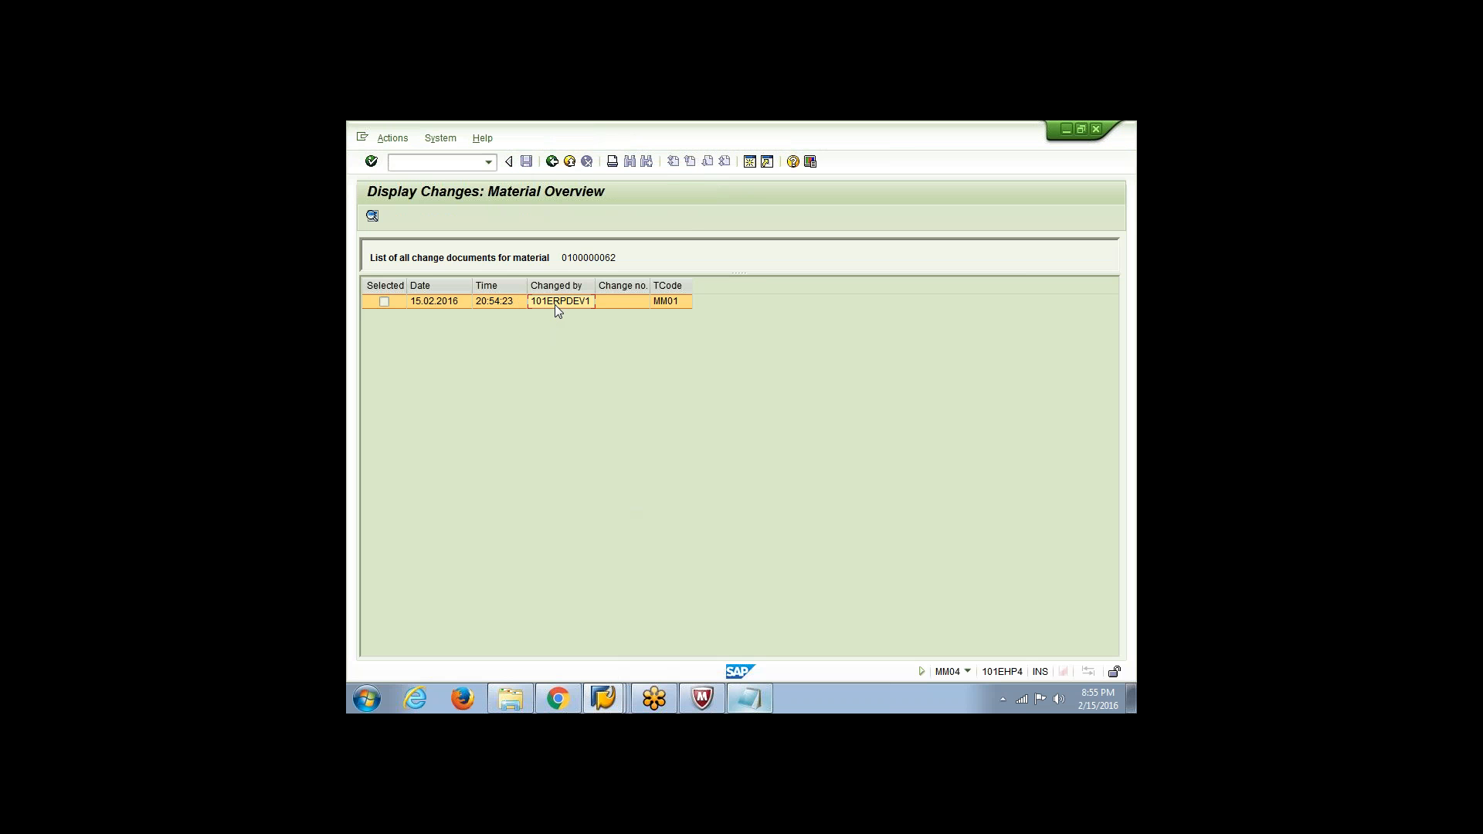
{"action": "left_click", "coordinate": [665, 302]}
{"action": "double_click", "coordinate": [530, 301]}
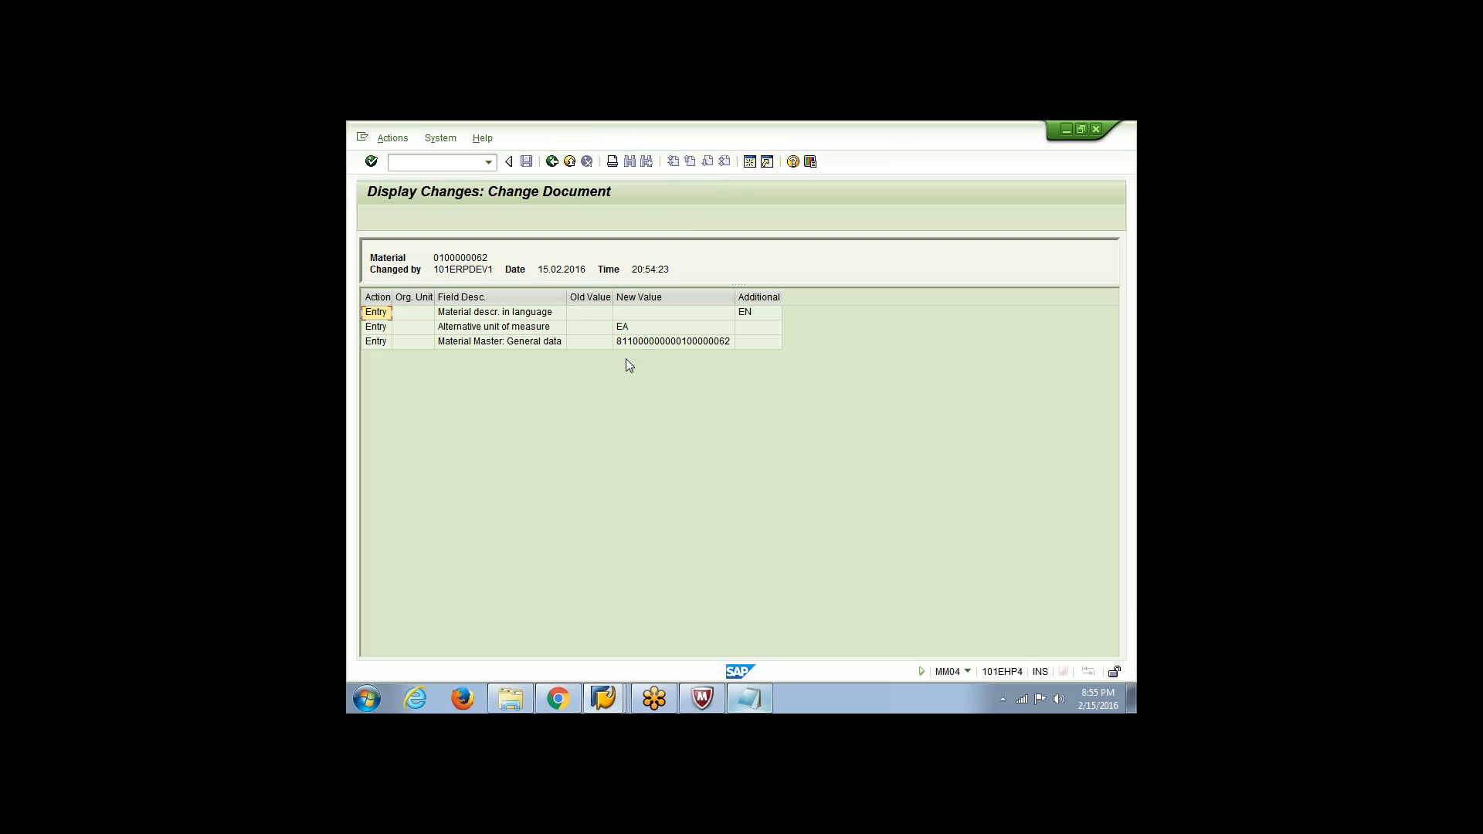
Examine the general data and alternative unit of measure entries in the change document, and return to the material display
{"action": "left_click", "coordinate": [633, 343]}
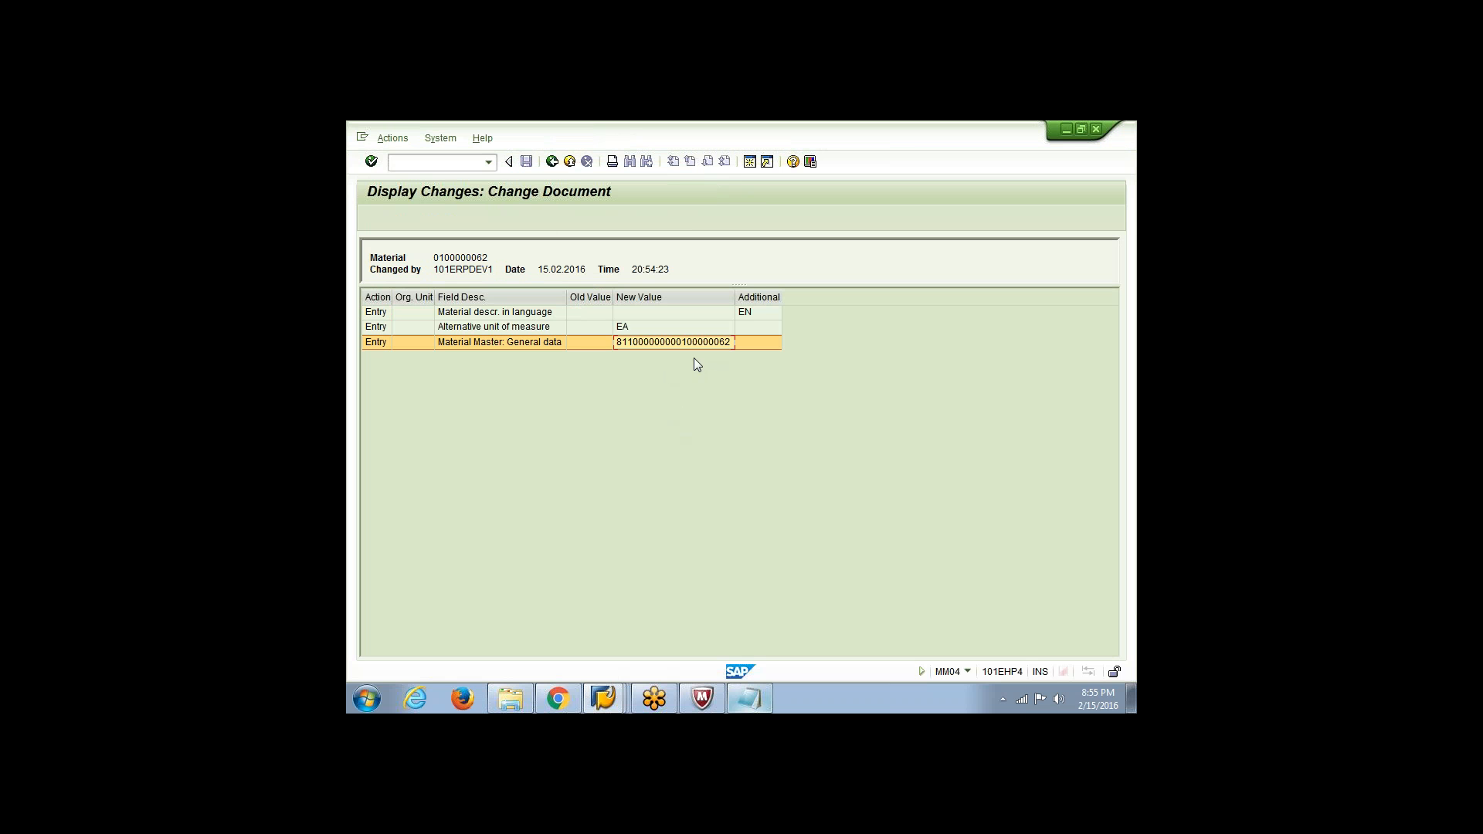
{"action": "left_click", "coordinate": [636, 324]}
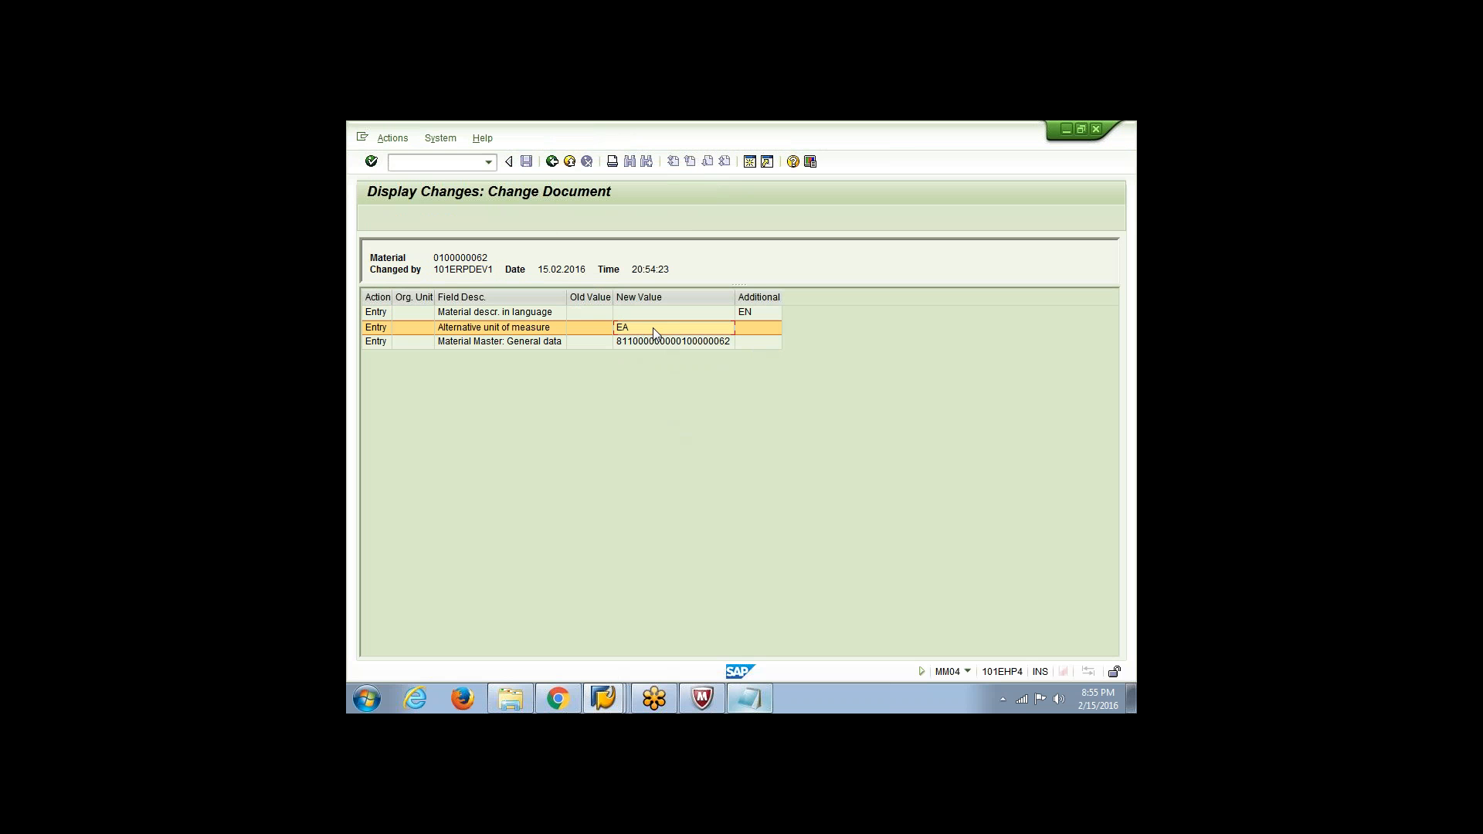
{"action": "left_click", "coordinate": [549, 166]}
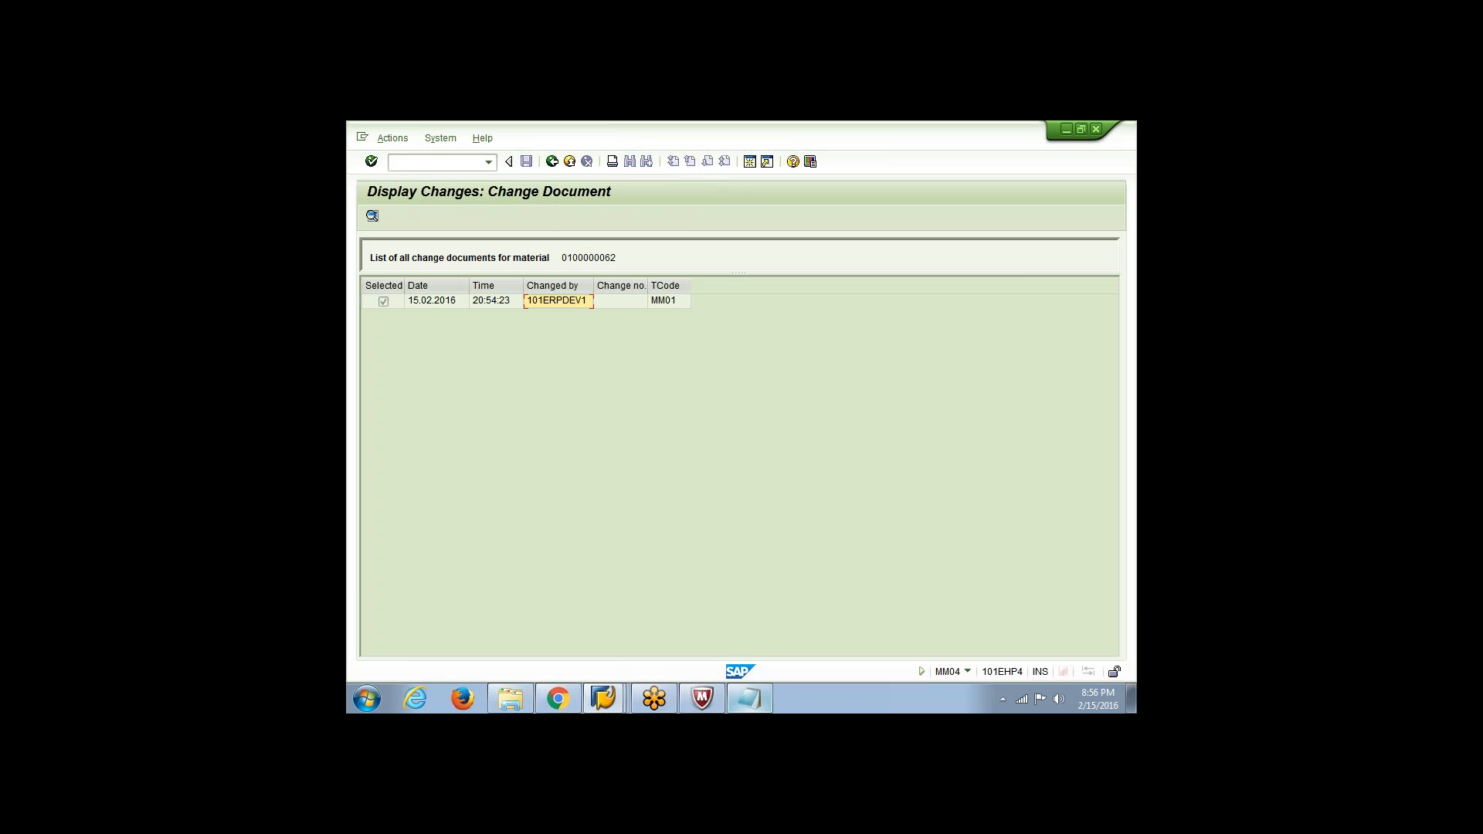
{"action": "left_click", "coordinate": [549, 166]}
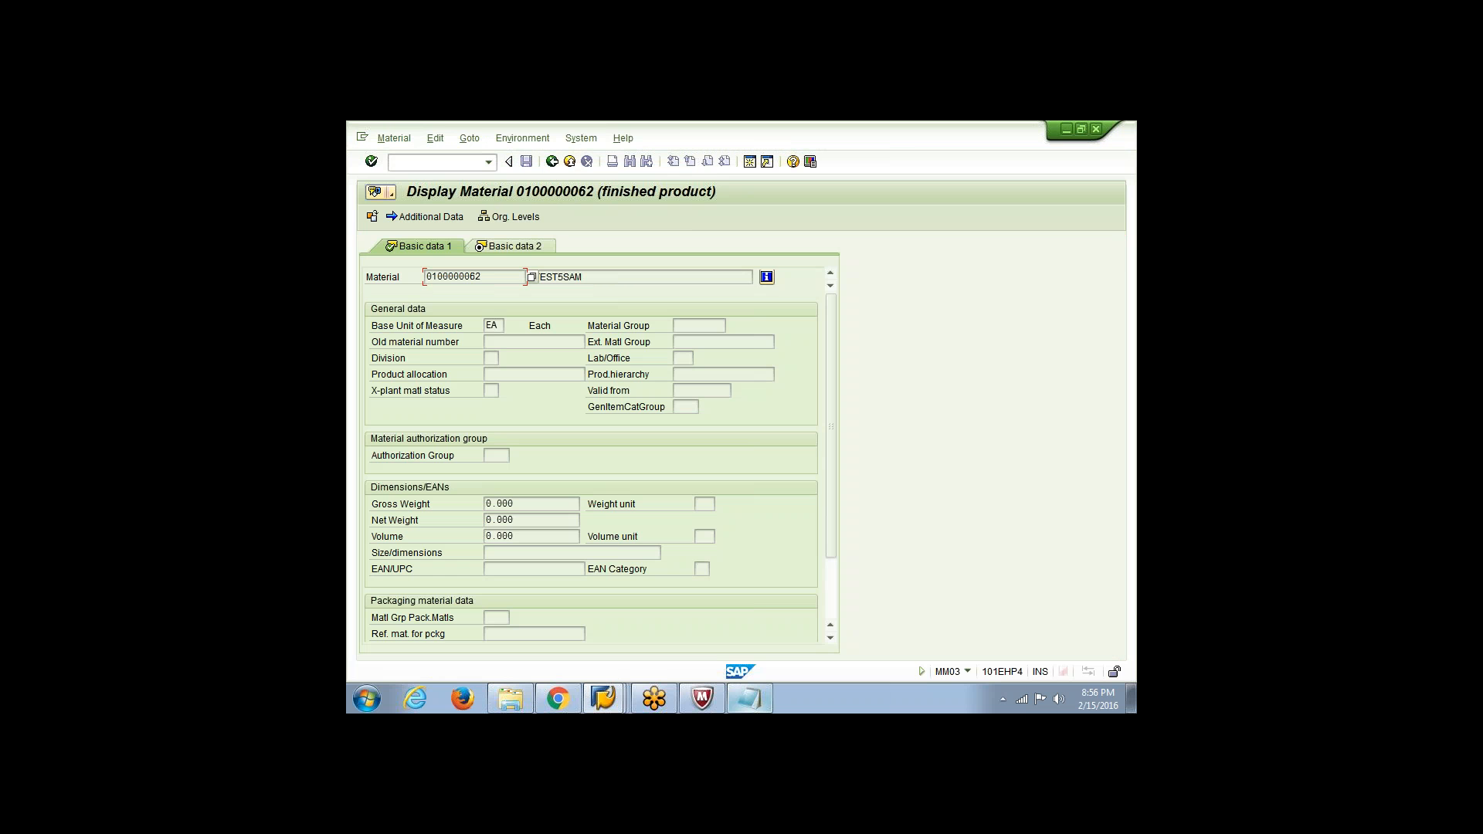
Switch to the ZMAT3 batch input log session, leave the log and the LSM Workbench, and return to SAP Easy Access
{"action": "left_click", "coordinate": [603, 698]}
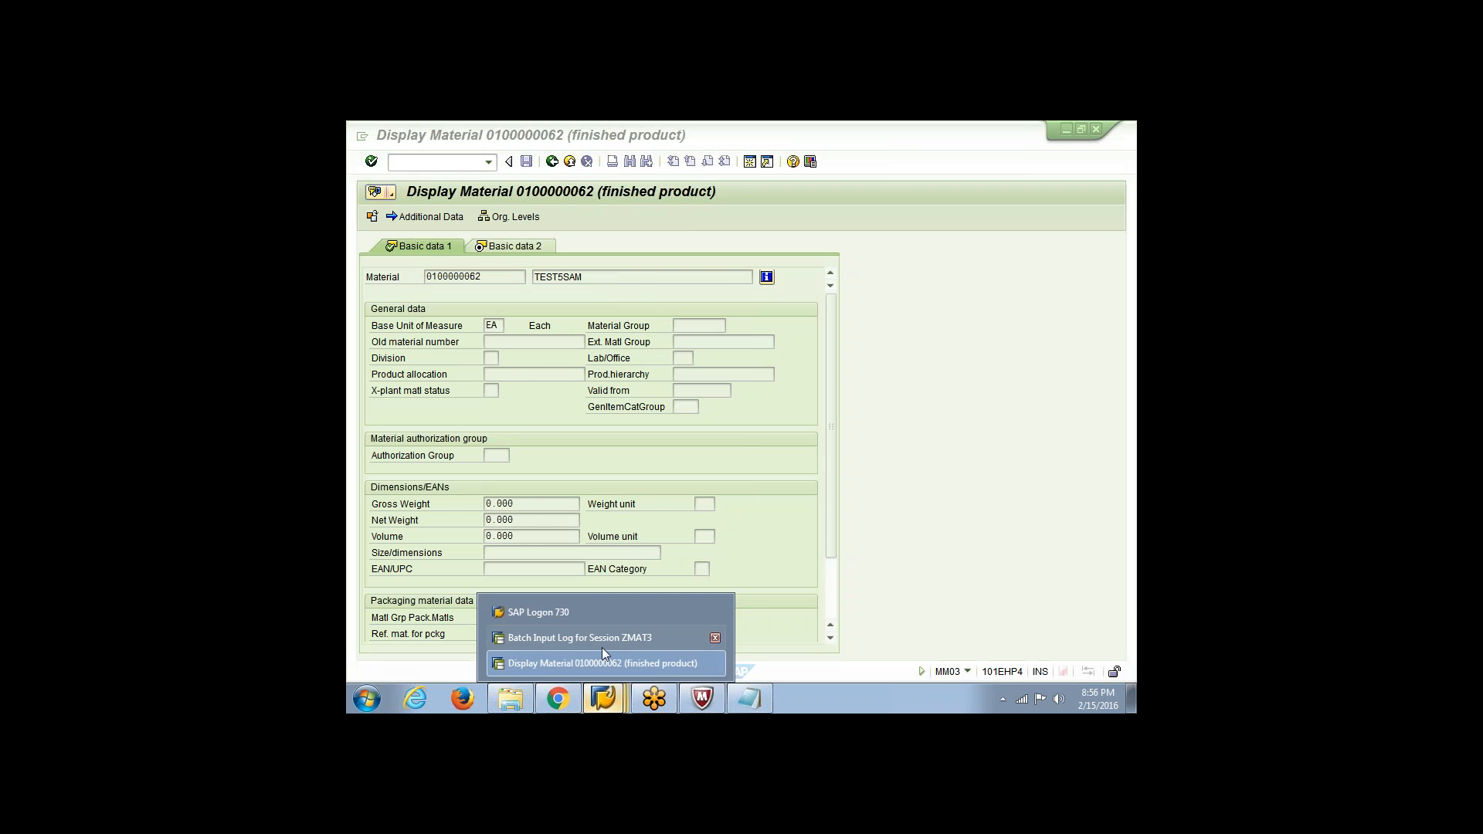
{"action": "left_click", "coordinate": [600, 645]}
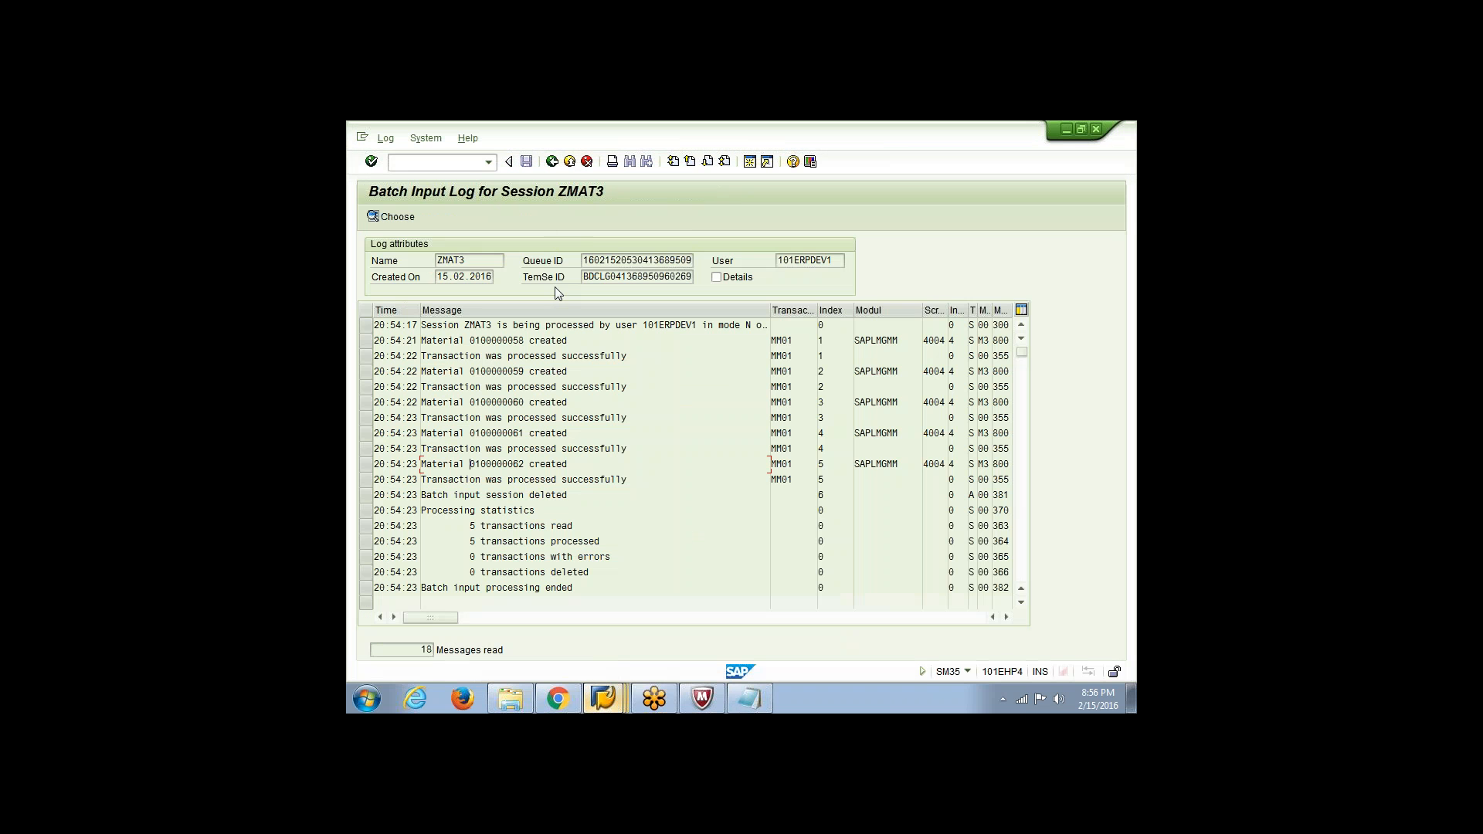
{"action": "left_click", "coordinate": [552, 162]}
{"action": "left_click", "coordinate": [551, 161]}
{"action": "left_click", "coordinate": [551, 162]}
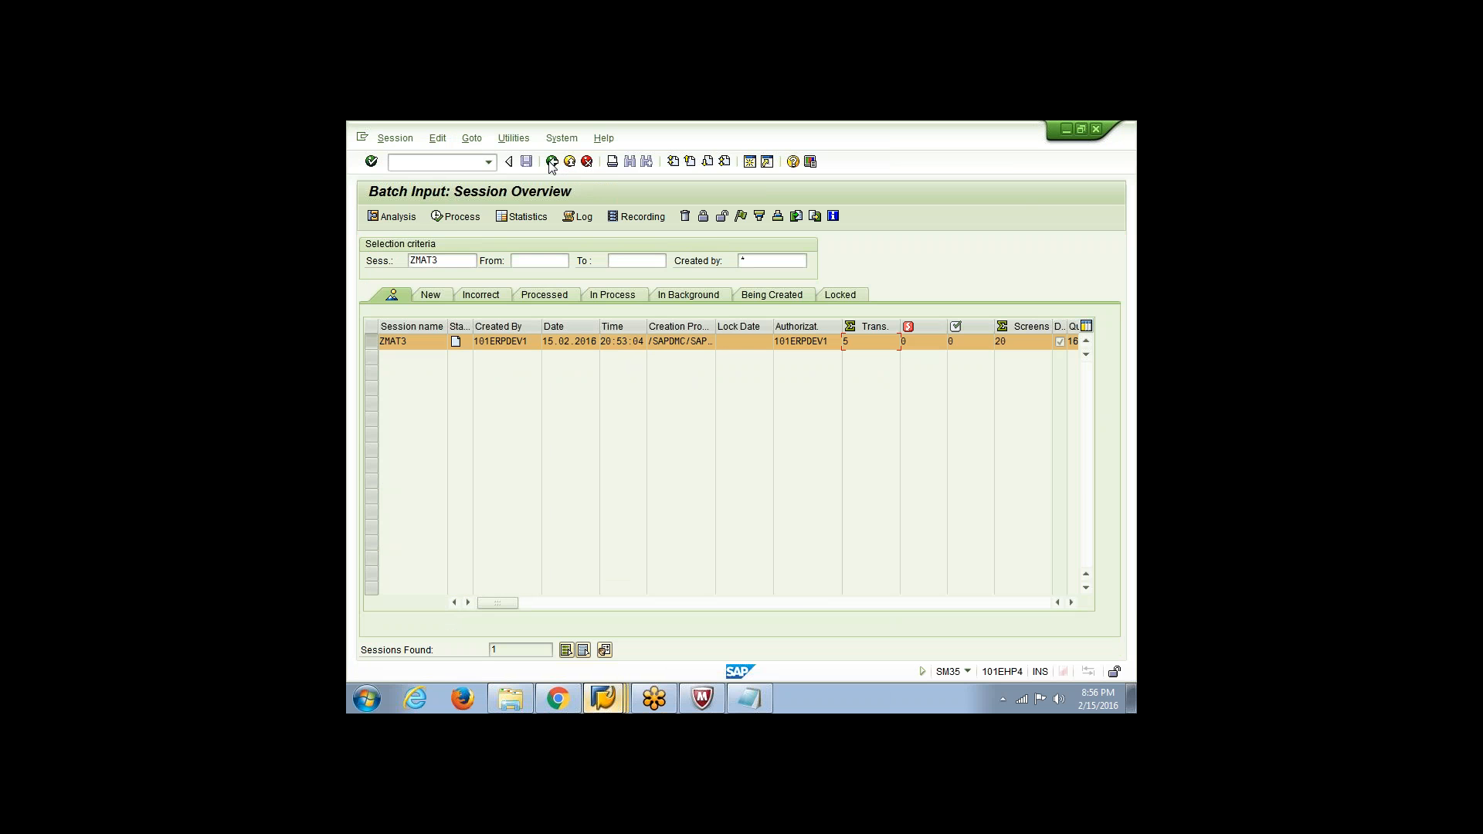
{"action": "left_click", "coordinate": [474, 166]}
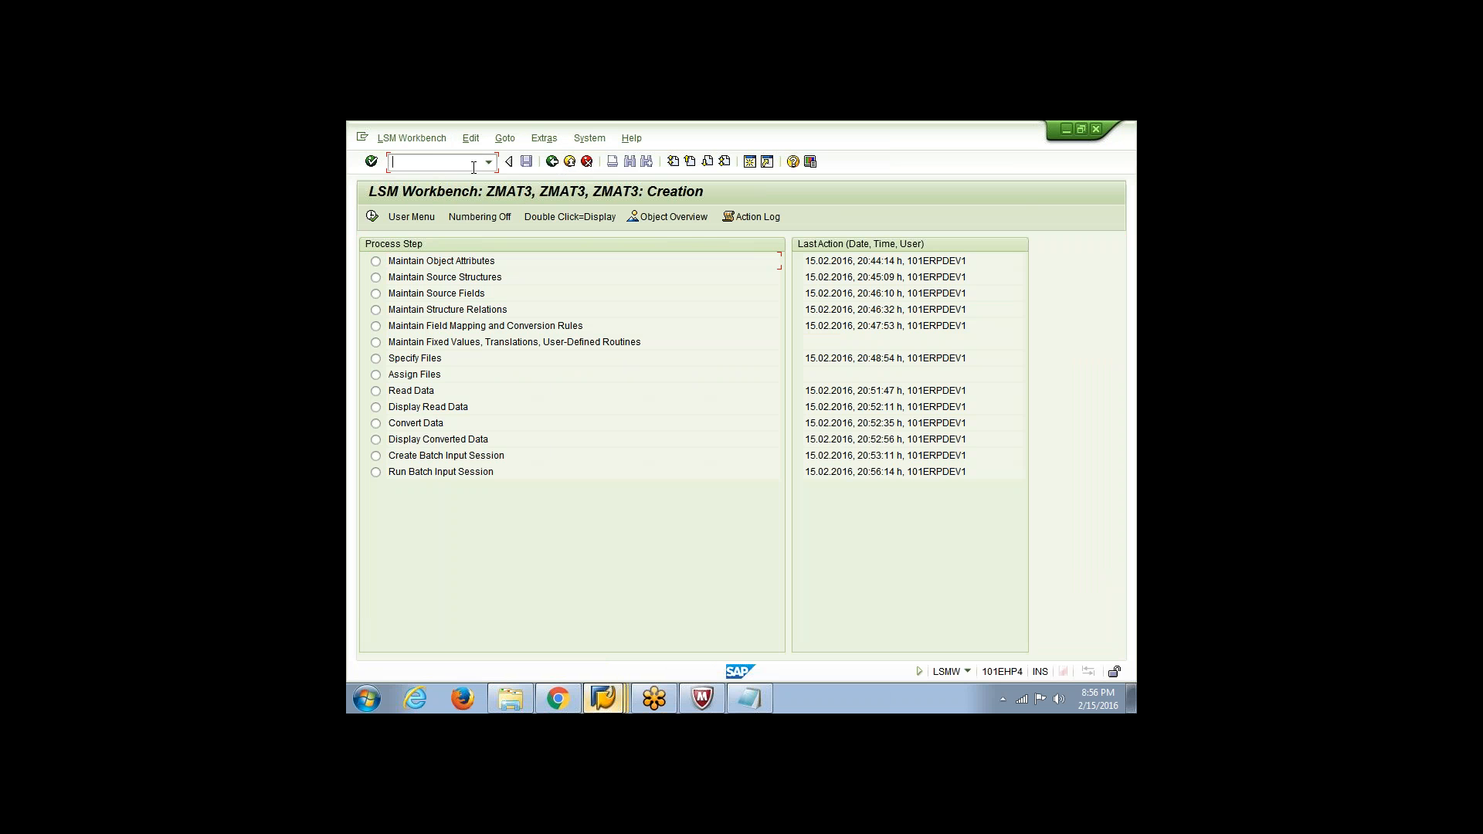
{"action": "type", "text": "/n"}
{"action": "key", "text": "Return"}
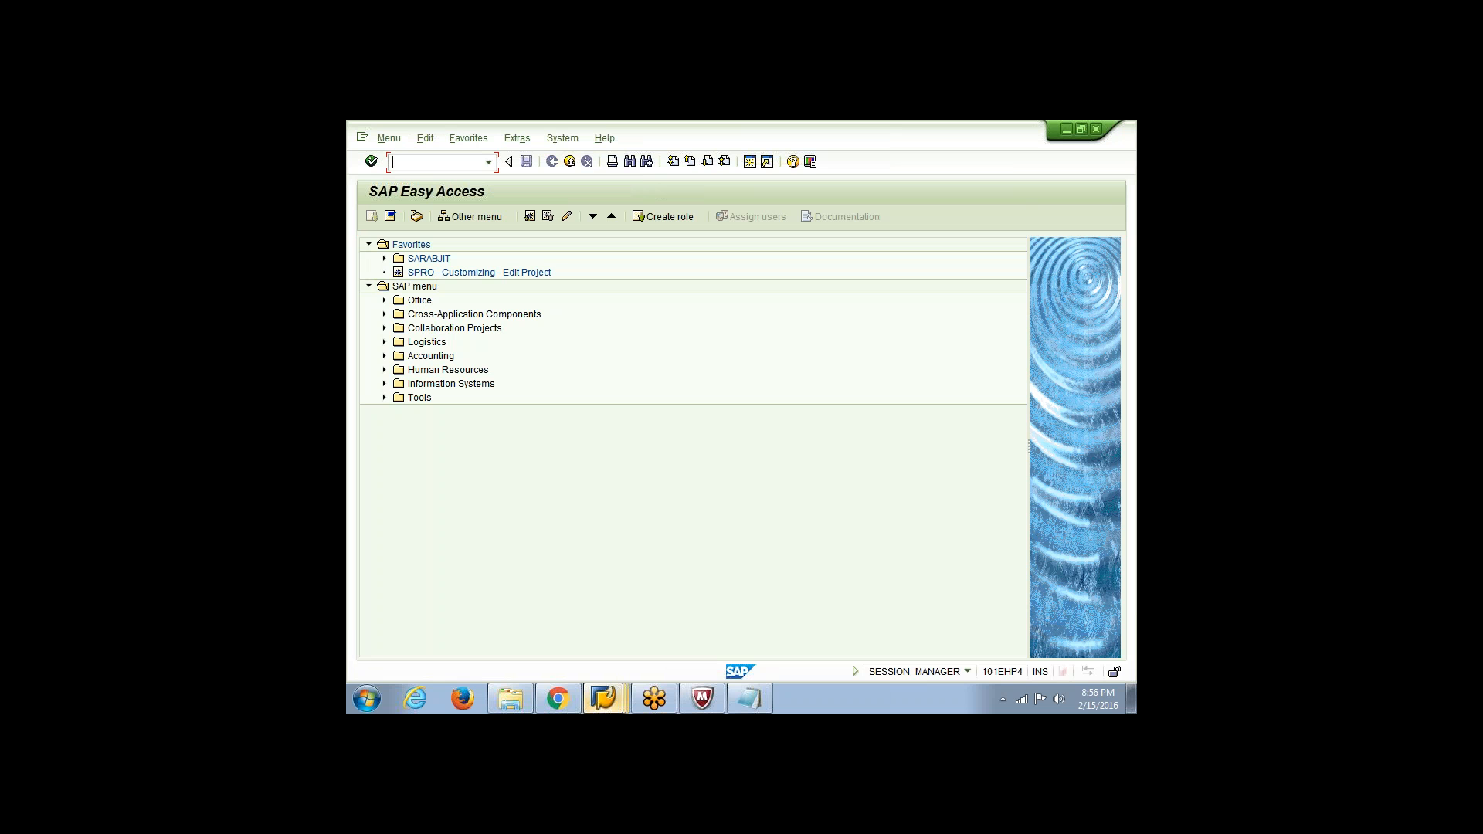
Start transaction LSMW and open the process steps of project, subproject and object ZMAT3
{"action": "type", "text": "lm"}
{"action": "type", "text": "mw"}
{"action": "key", "text": "Return"}
{"action": "key", "text": "Return"}
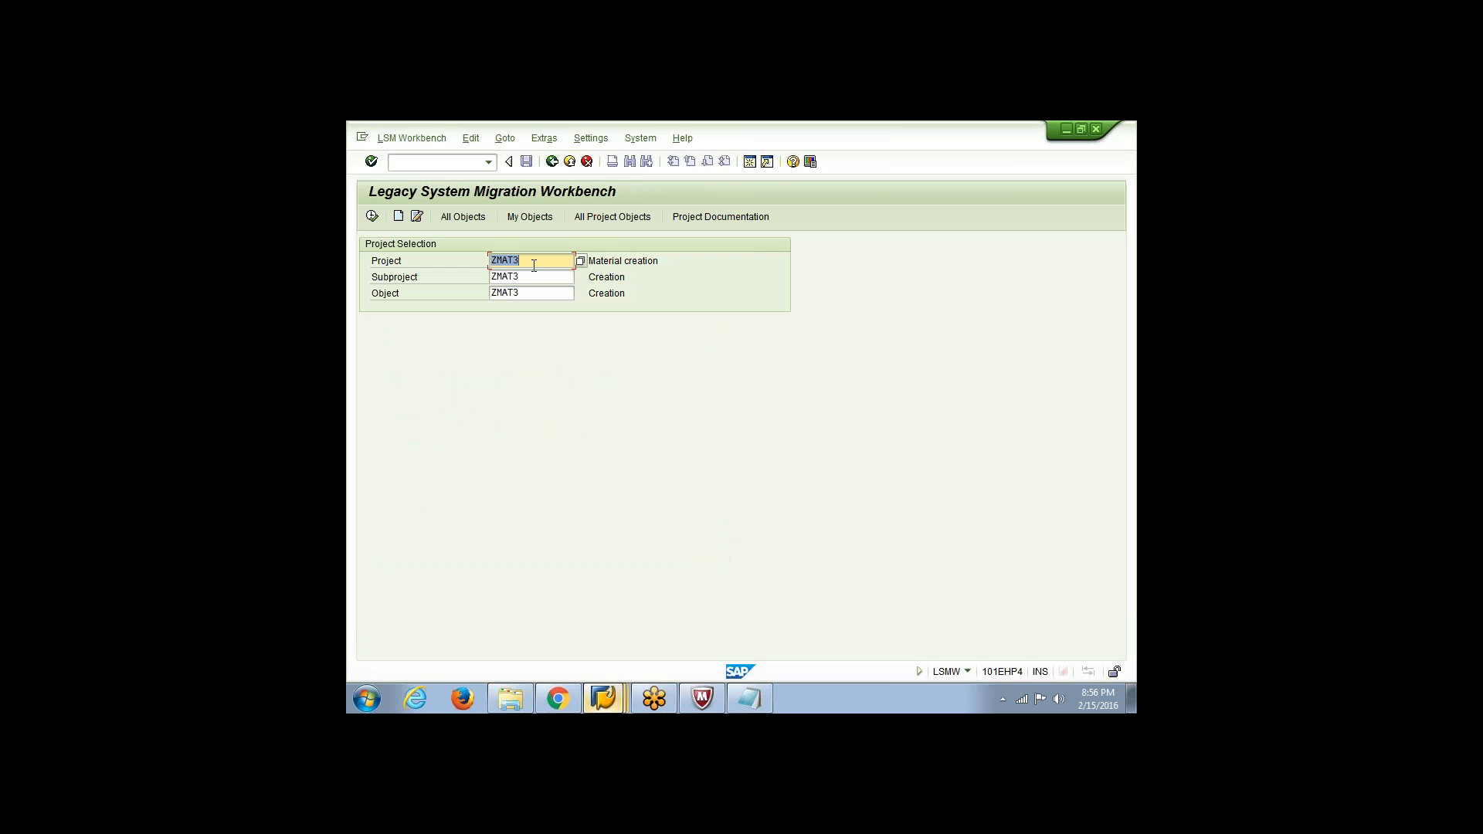
{"action": "left_click", "coordinate": [377, 218]}
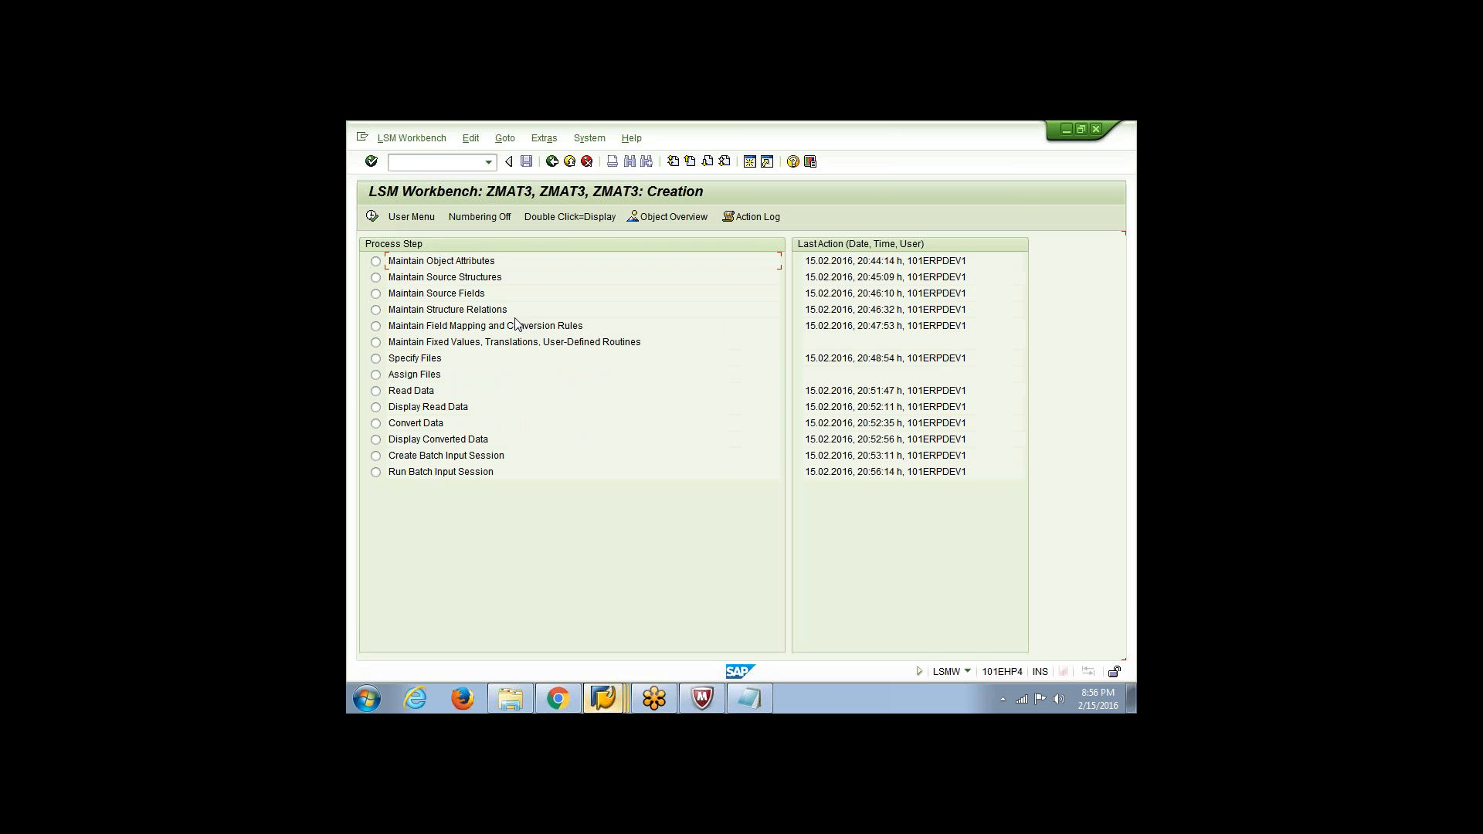
Review the object attributes of ZMAT3 and the file assigned to its source structure, and return to the process steps
{"action": "left_click", "coordinate": [377, 217]}
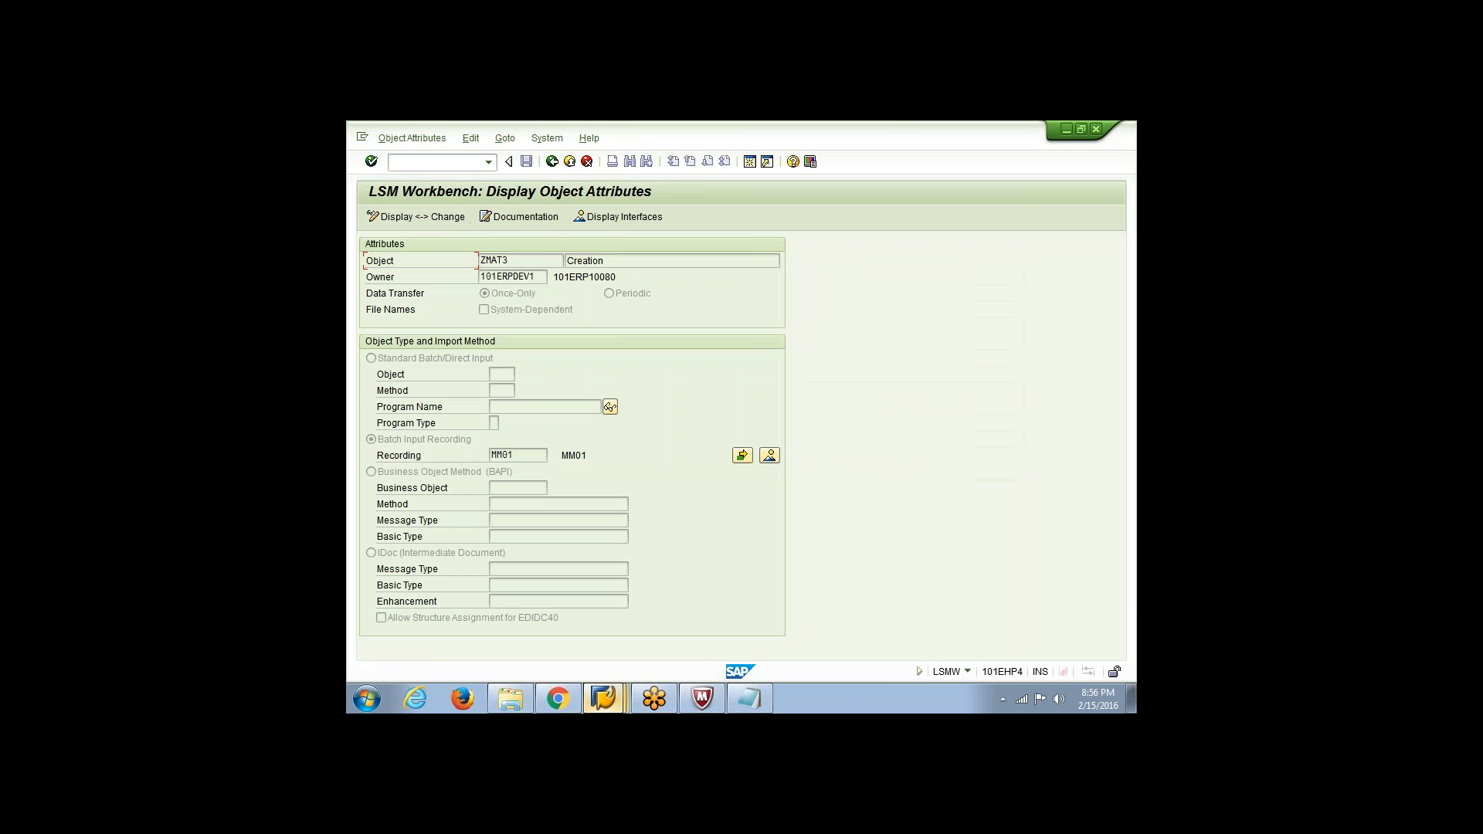
{"action": "left_click", "coordinate": [553, 163]}
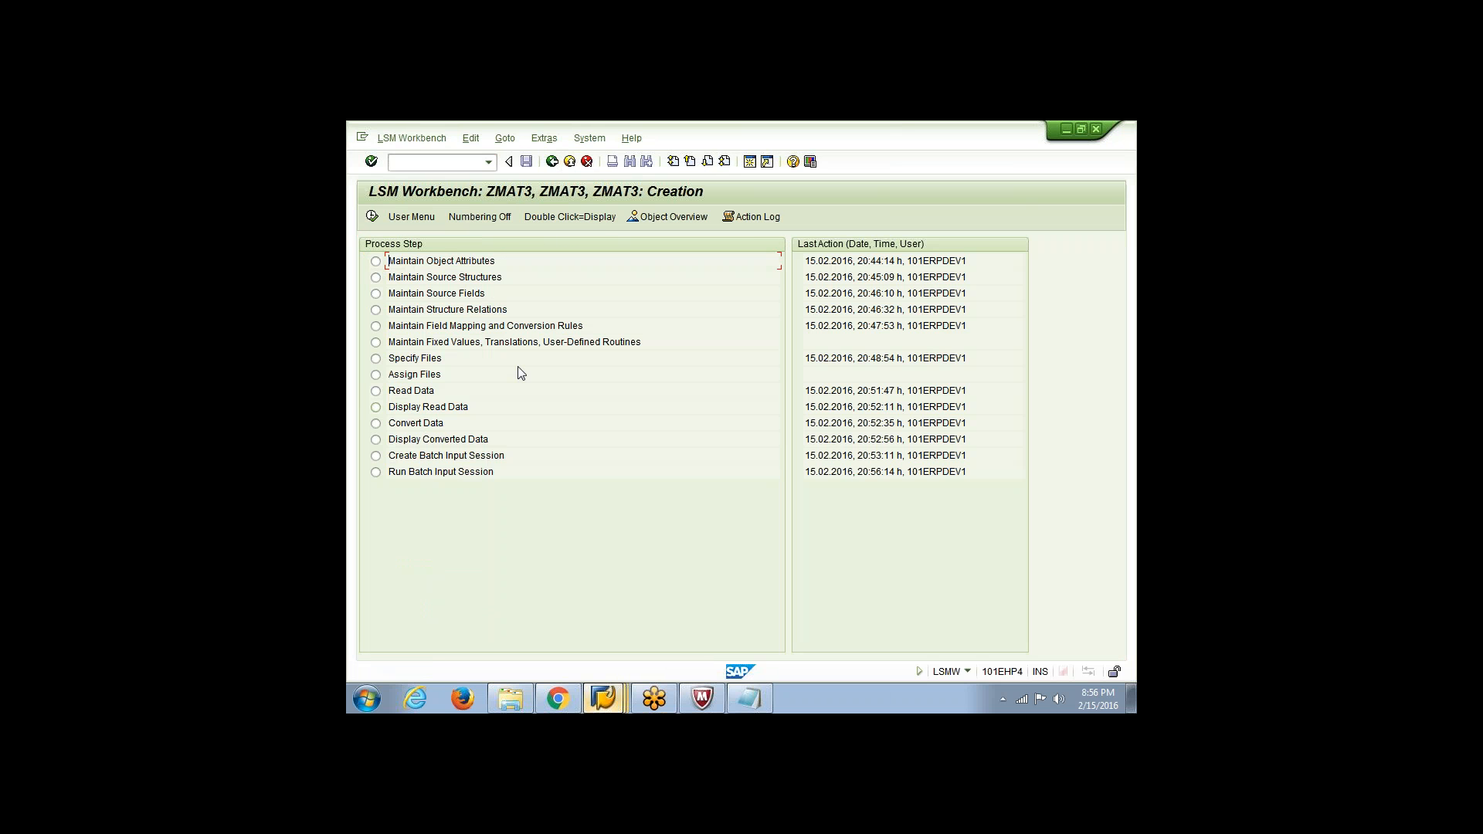
{"action": "left_click", "coordinate": [374, 375]}
{"action": "left_click", "coordinate": [371, 217]}
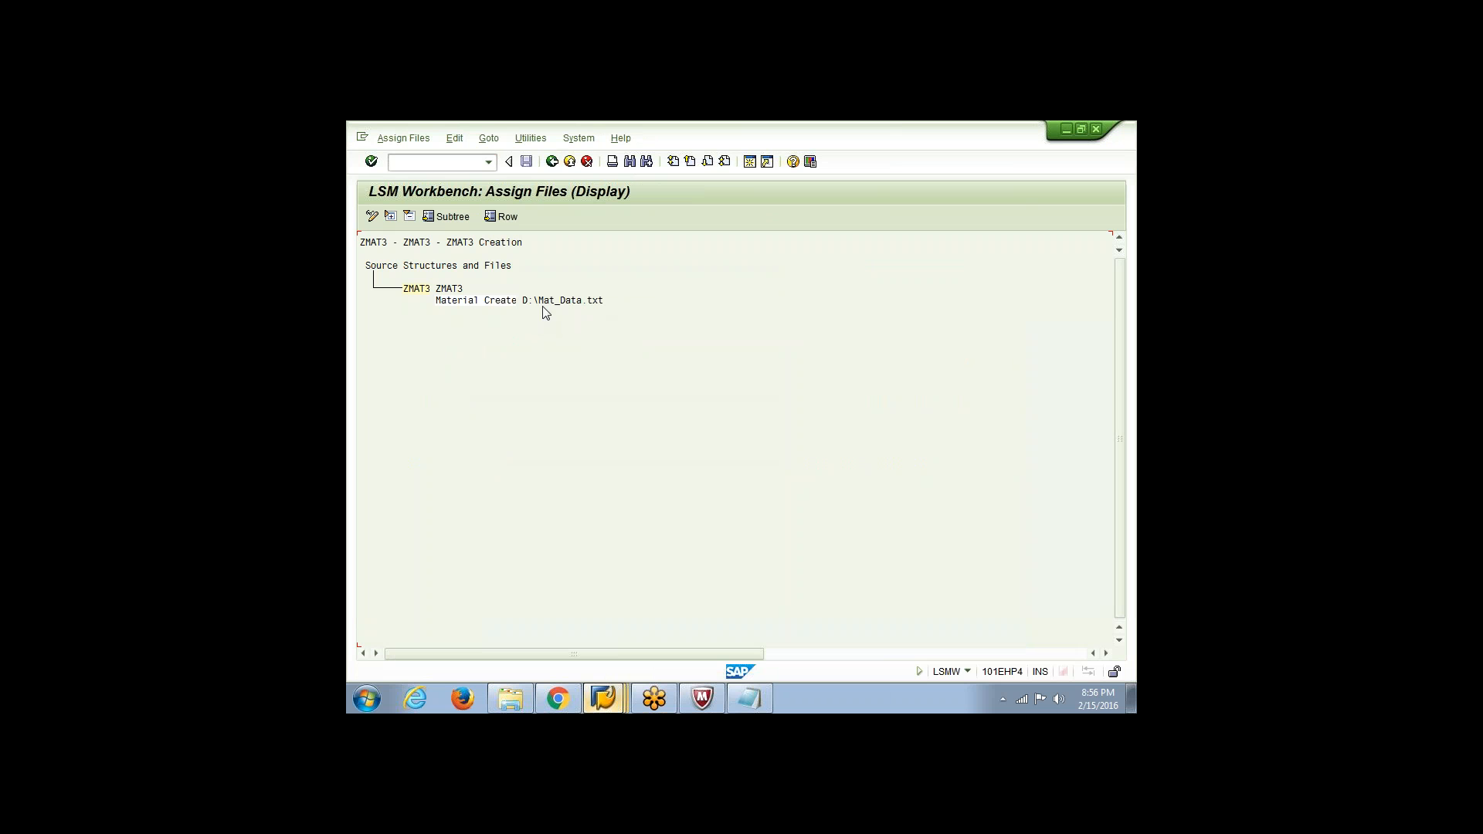
{"action": "key", "text": "F3"}
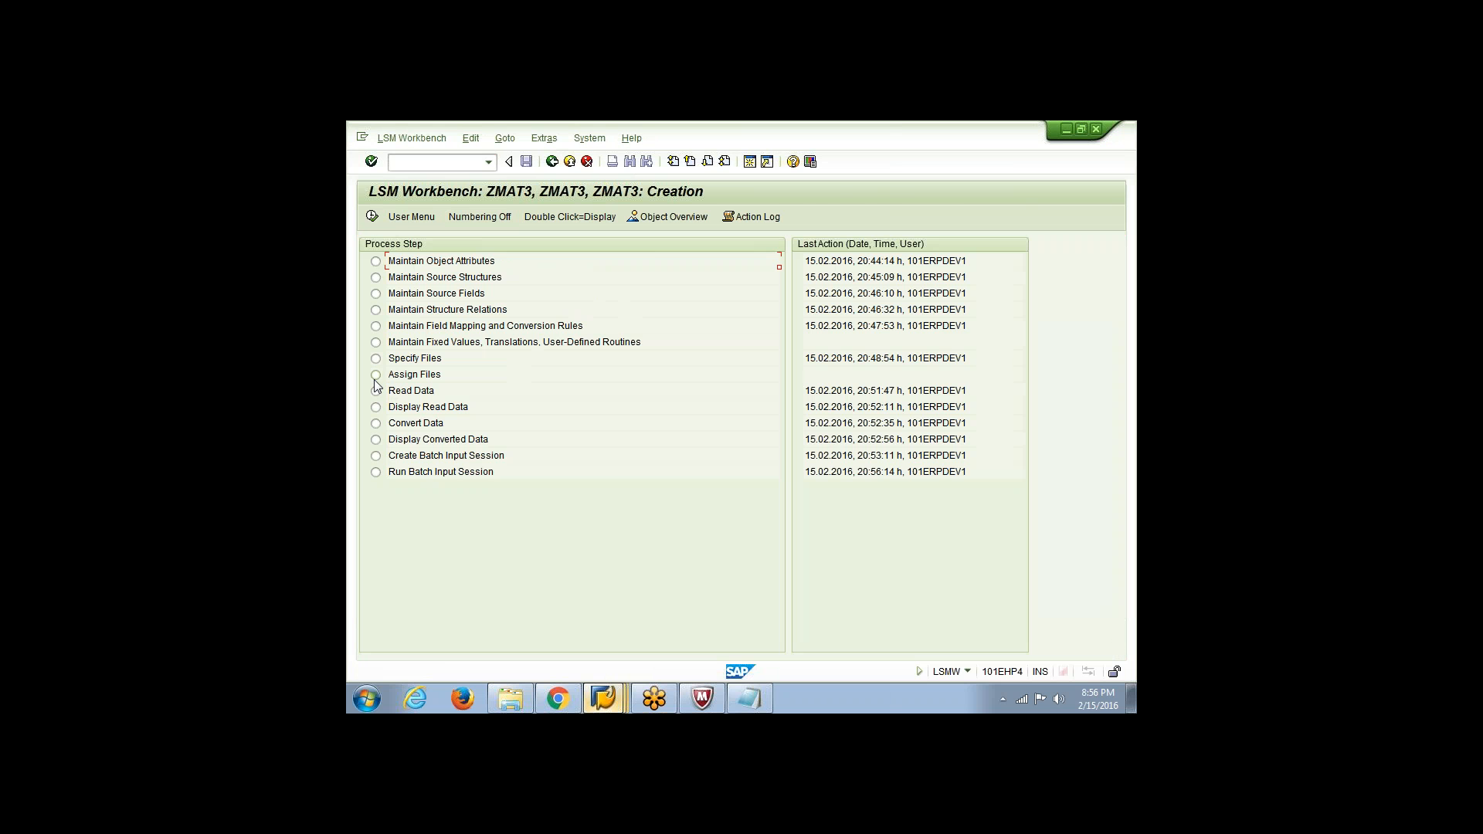
Run Read Data for ZMAT3 with the default selection parameters, and return to the process steps
{"action": "left_click", "coordinate": [376, 391]}
{"action": "left_click", "coordinate": [371, 217]}
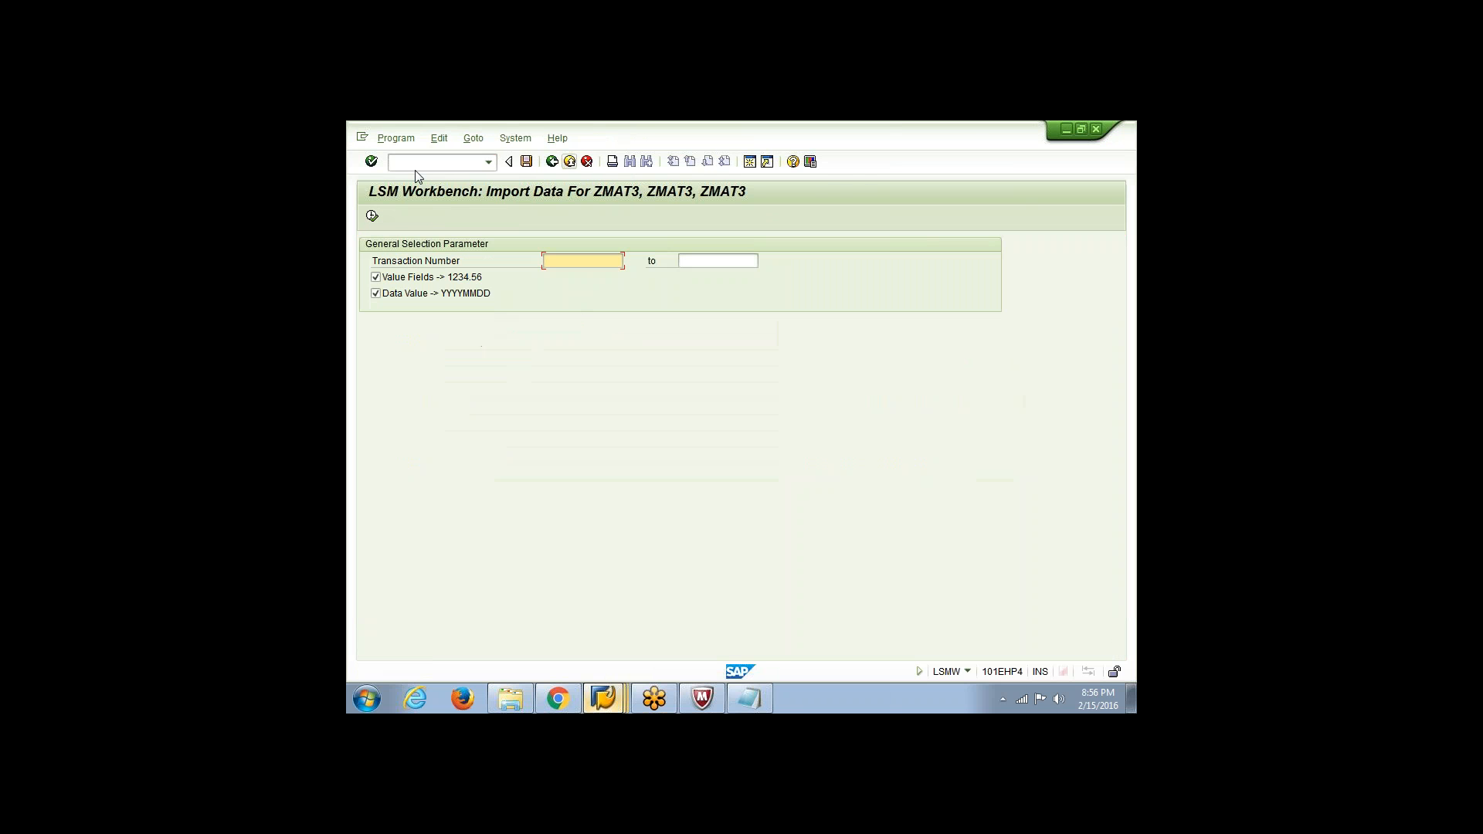
{"action": "key", "text": "F8"}
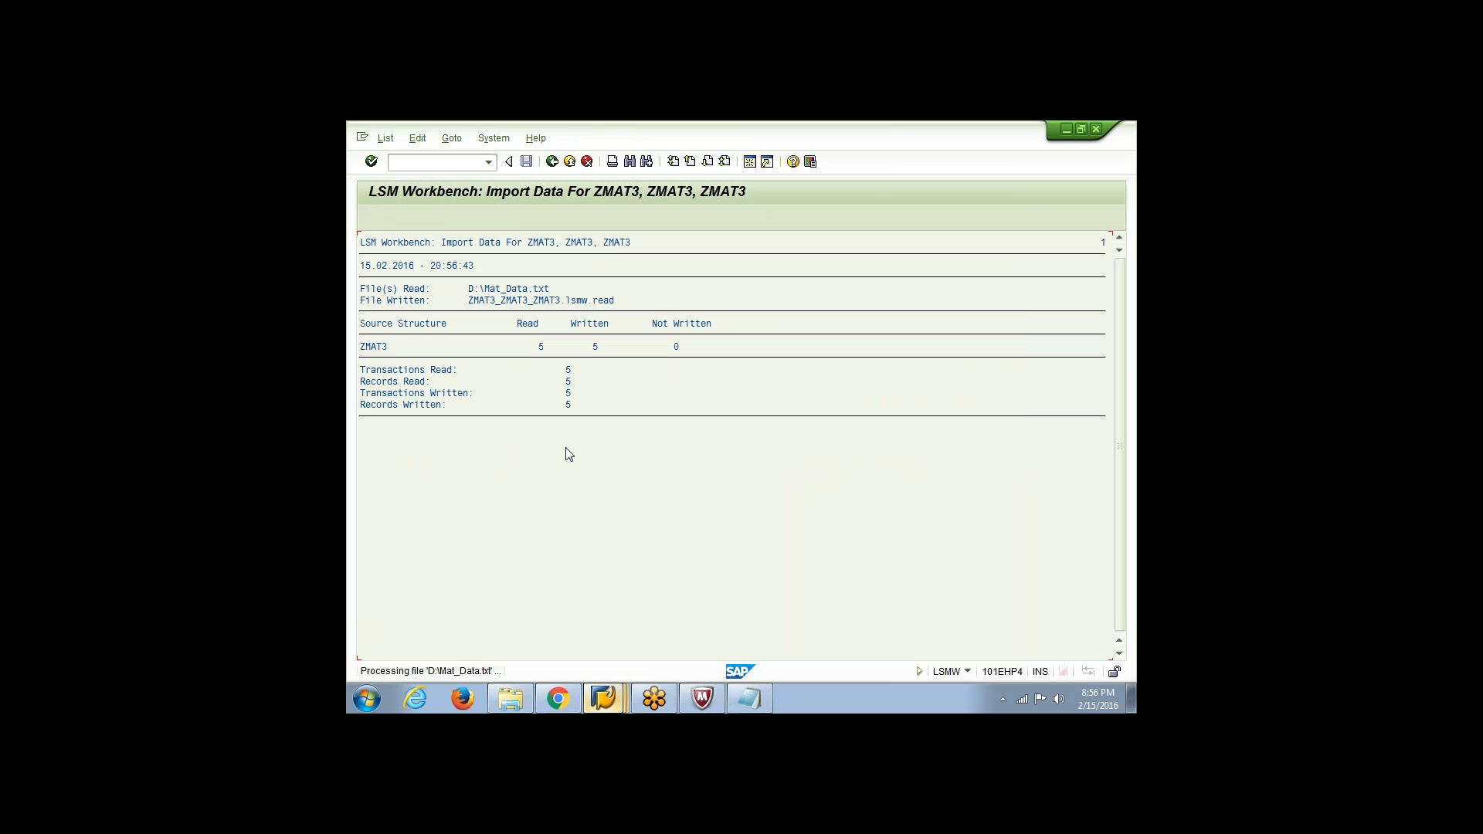
{"action": "left_click", "coordinate": [553, 161]}
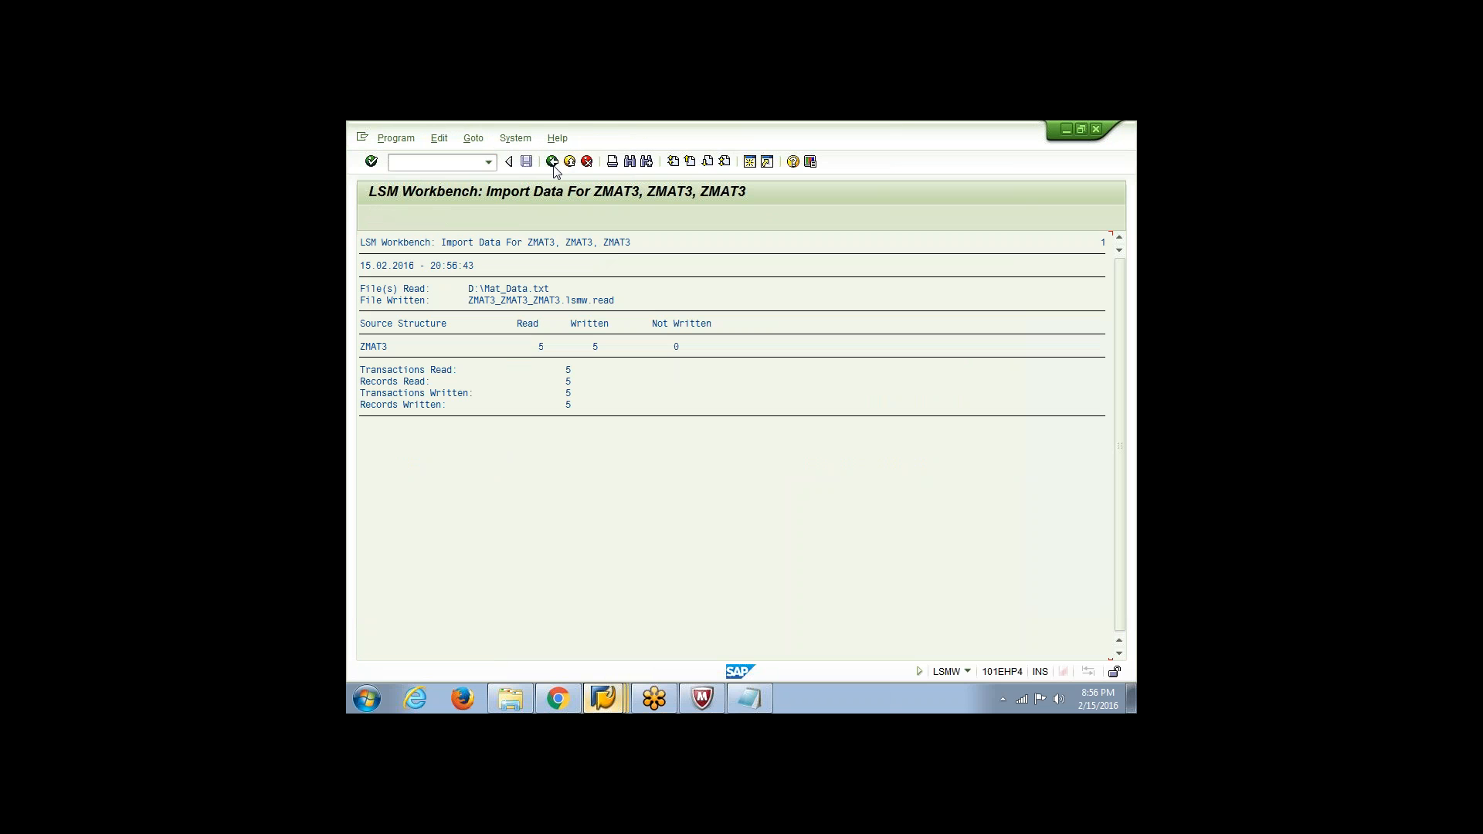
{"action": "left_click", "coordinate": [552, 162]}
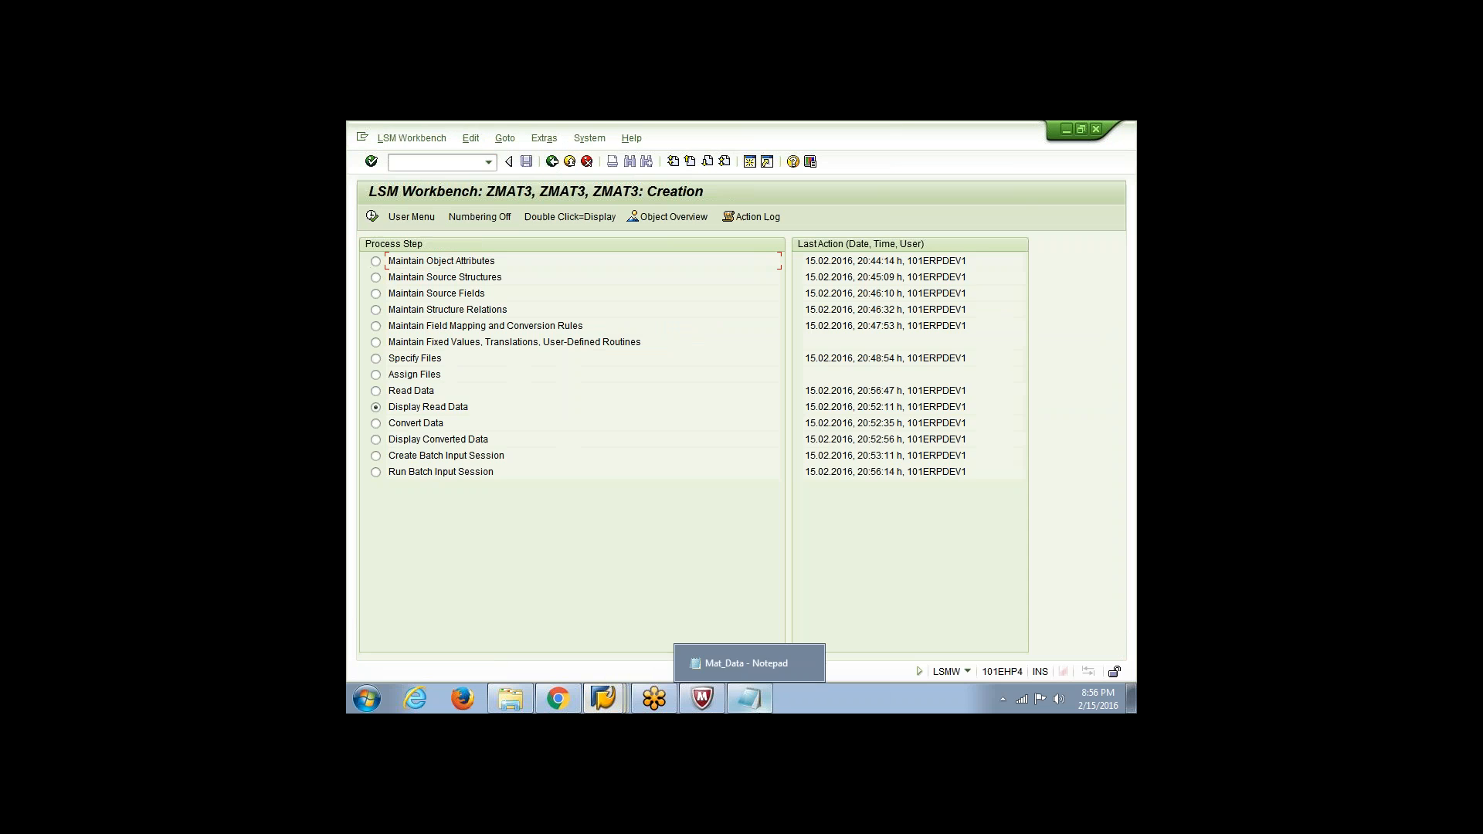
Append repeated copies of the five material rows to the Mat_Data Notepad file until it holds 35 rows
{"action": "left_click", "coordinate": [749, 698]}
{"action": "left_click", "coordinate": [881, 233]}
{"action": "key", "text": "ctrl+a"}
{"action": "key", "text": "ctrl+c"}
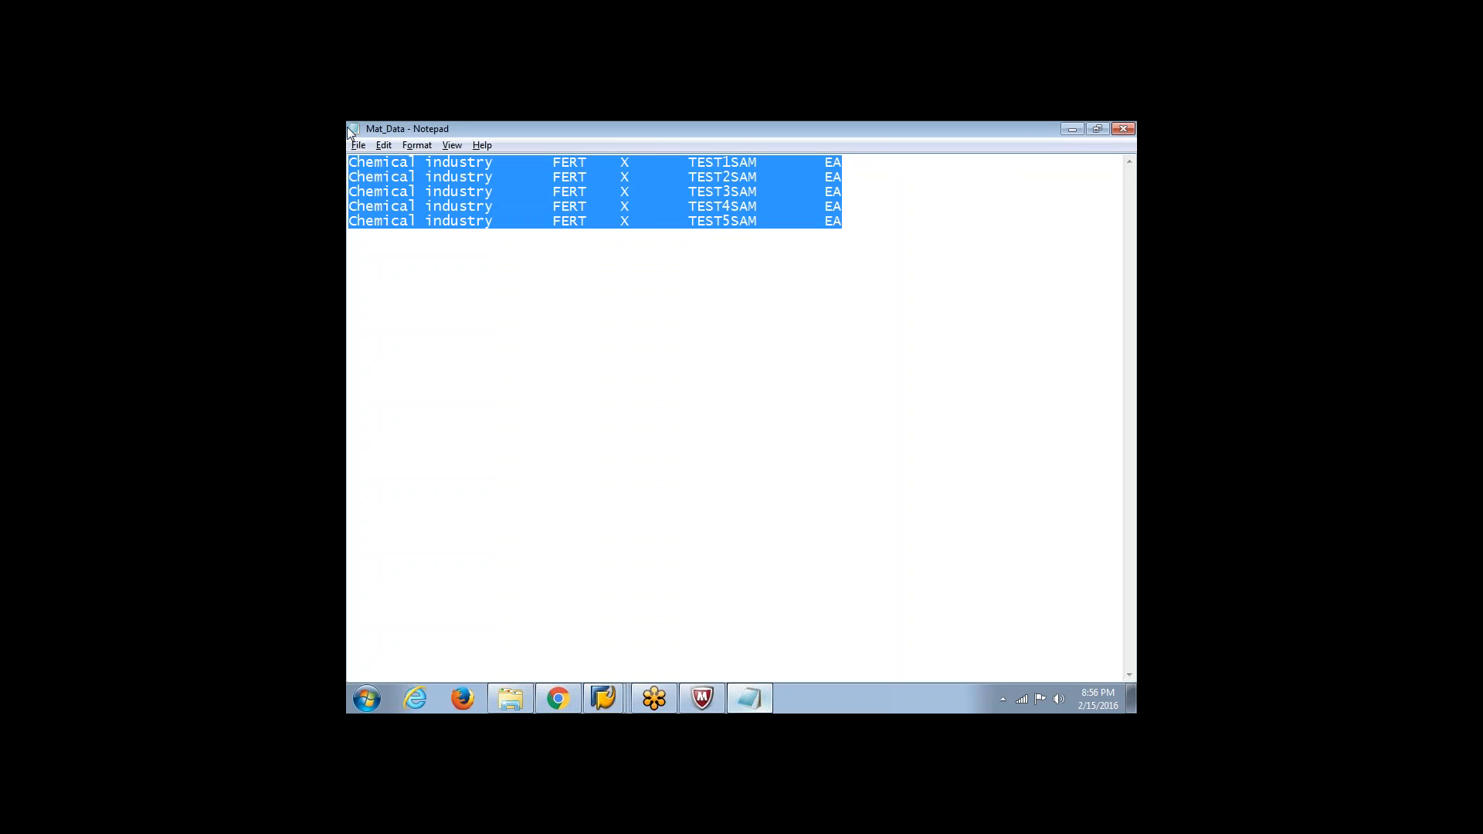
{"action": "left_click", "coordinate": [858, 237]}
{"action": "key", "text": "ctrl+v"}
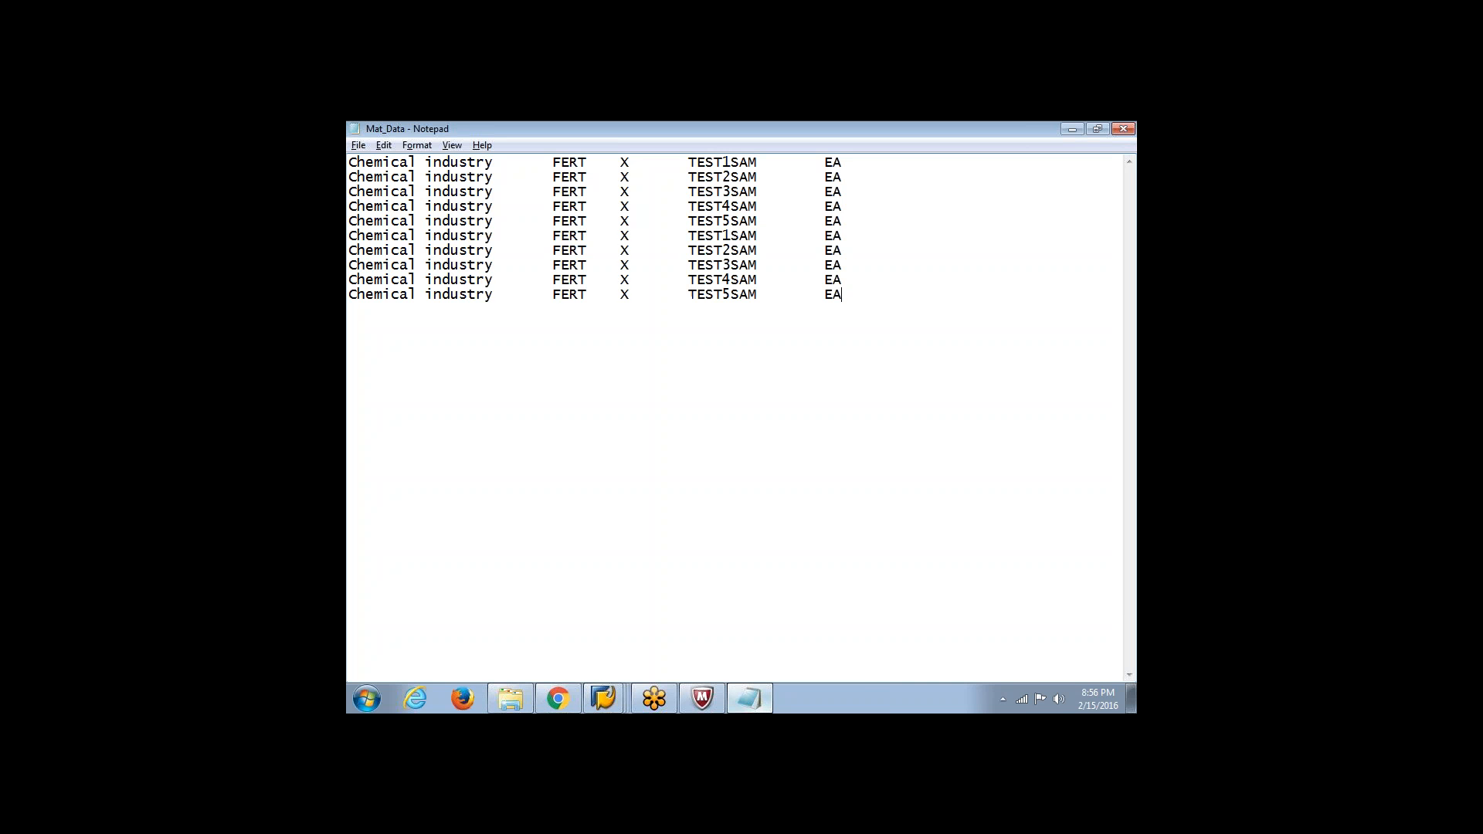
{"action": "key", "text": "ctrl+v"}
{"action": "key", "text": "ctrl+v"}
{"action": "key", "text": "Return"}
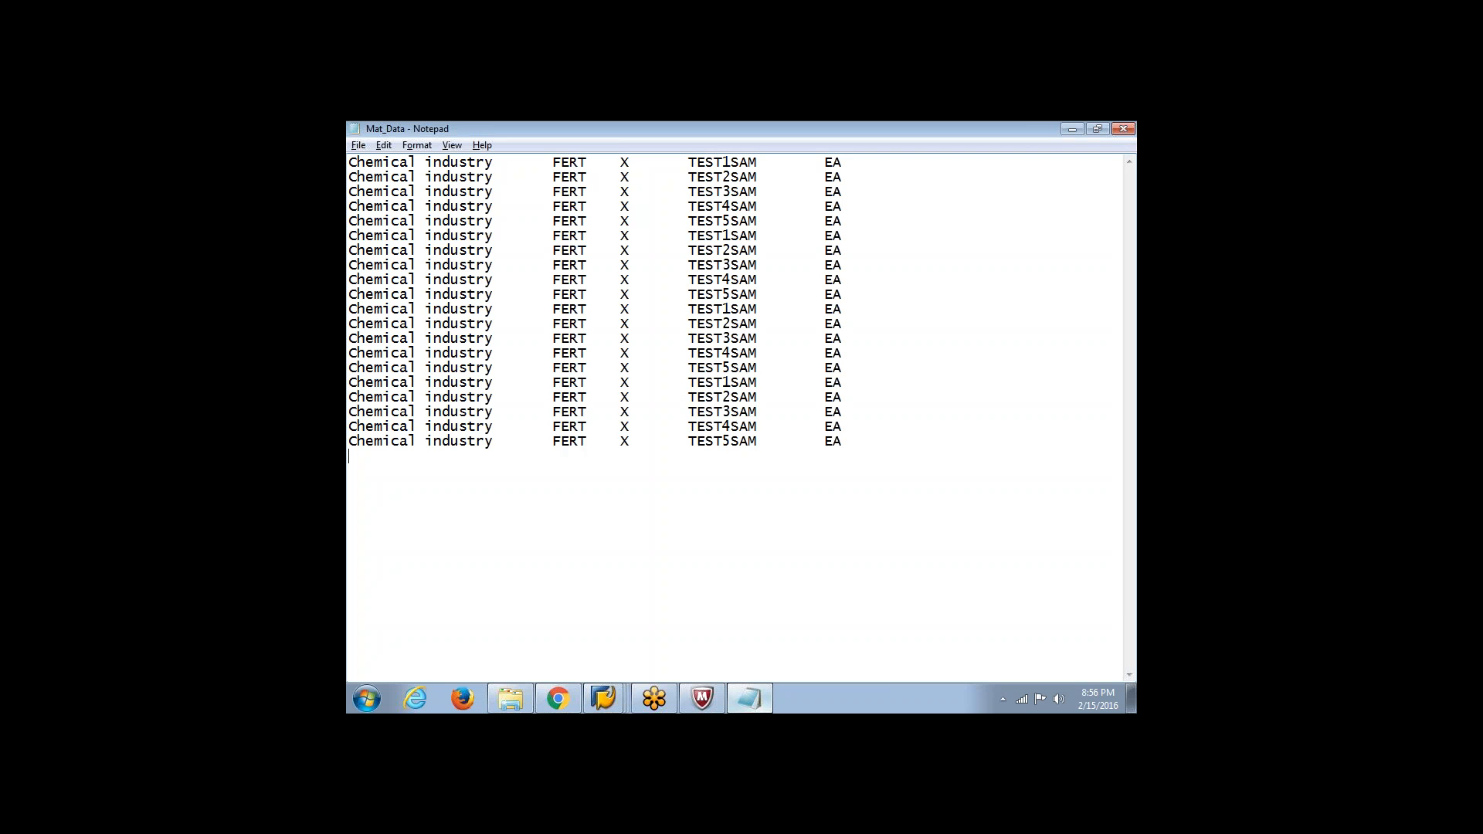
{"action": "key", "text": "ctrl+v"}
{"action": "key", "text": "Return"}
{"action": "key", "text": "ctrl+v"}
{"action": "key", "text": "ctrl+v"}
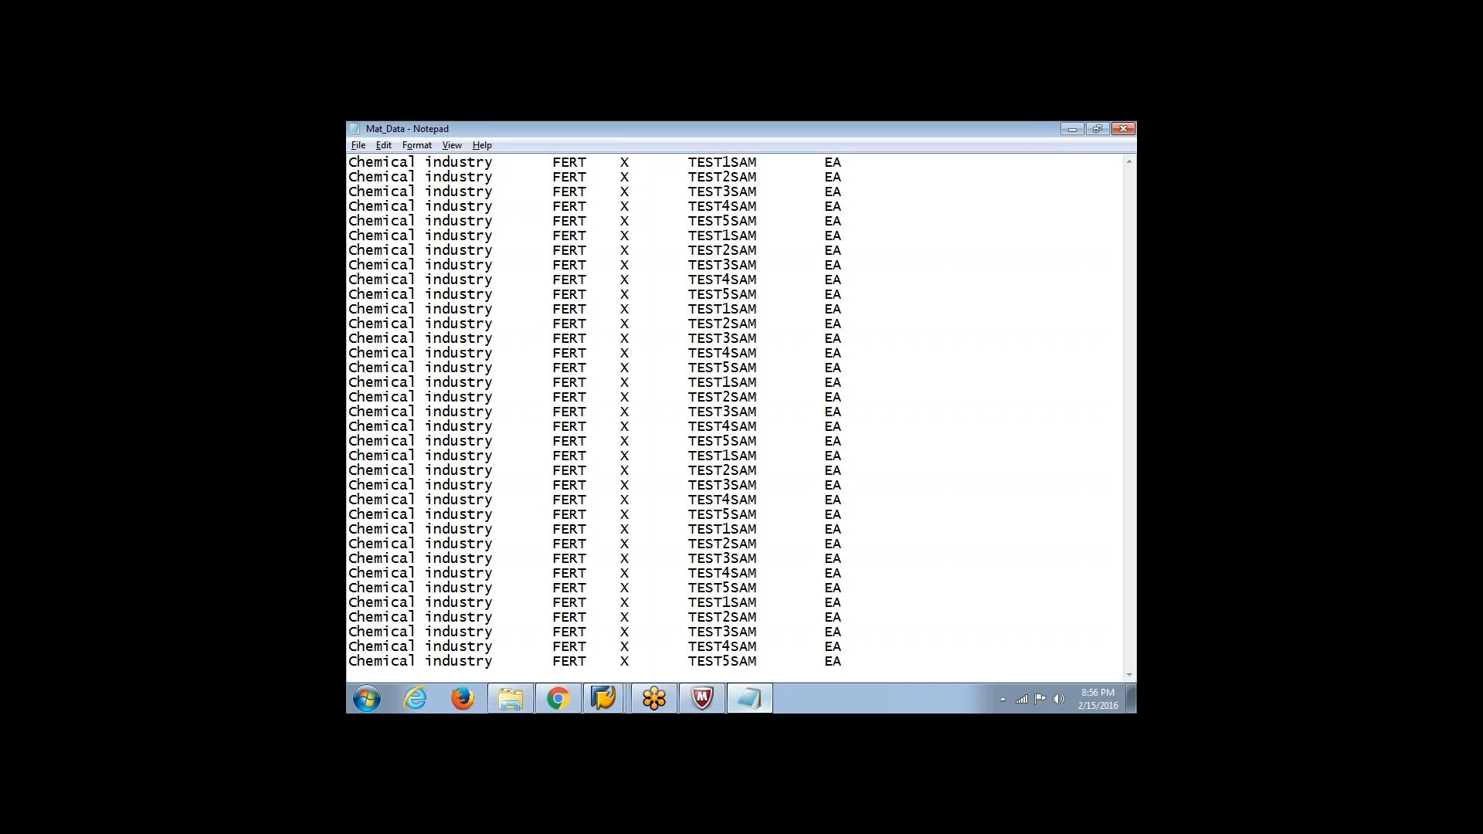
Save and close the extended Mat_Data file, and rerun Read Data for ZMAT3 with the default selection parameters
{"action": "left_click", "coordinate": [1123, 129]}
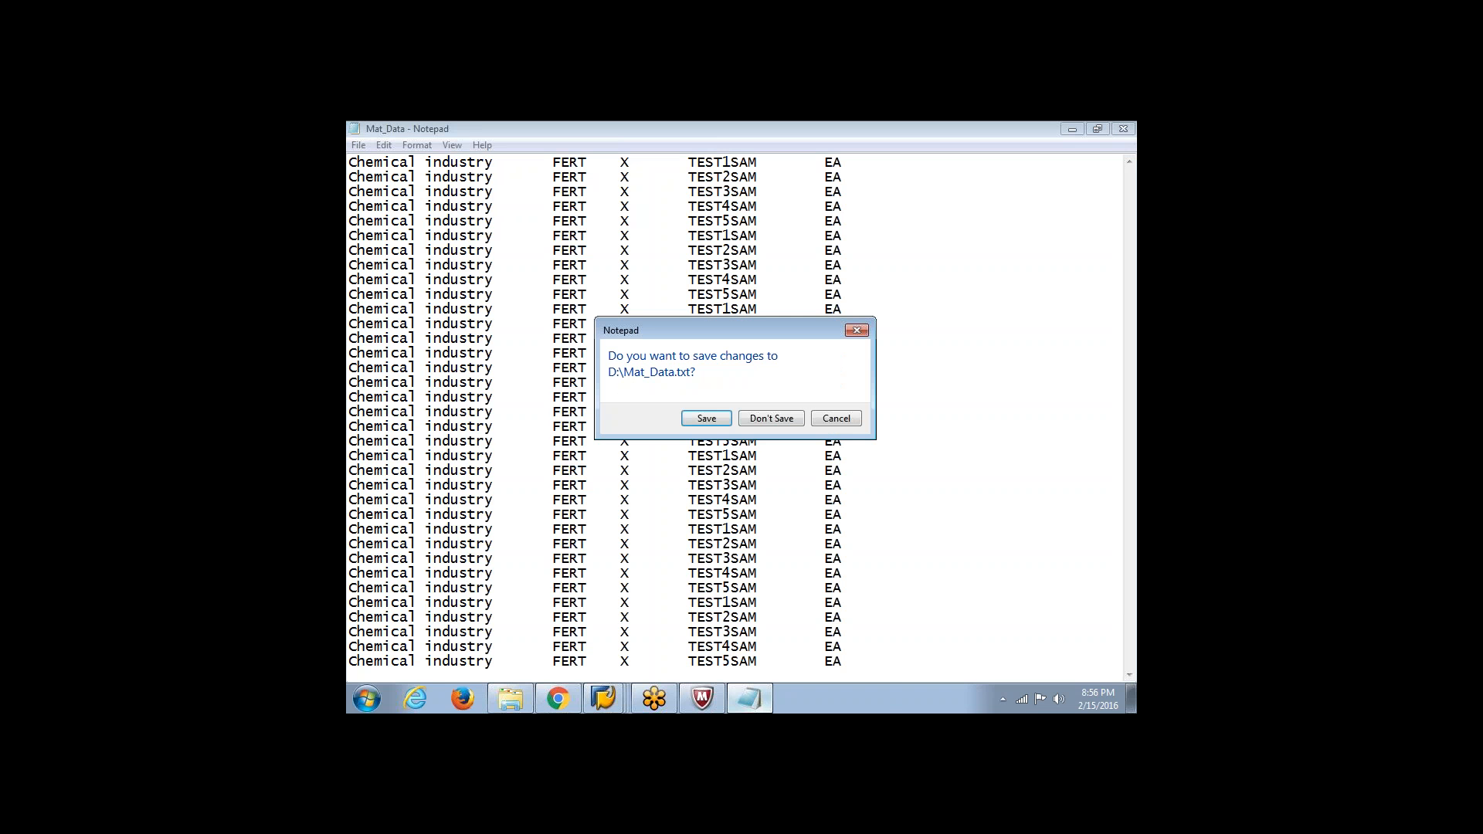
{"action": "left_click", "coordinate": [705, 421]}
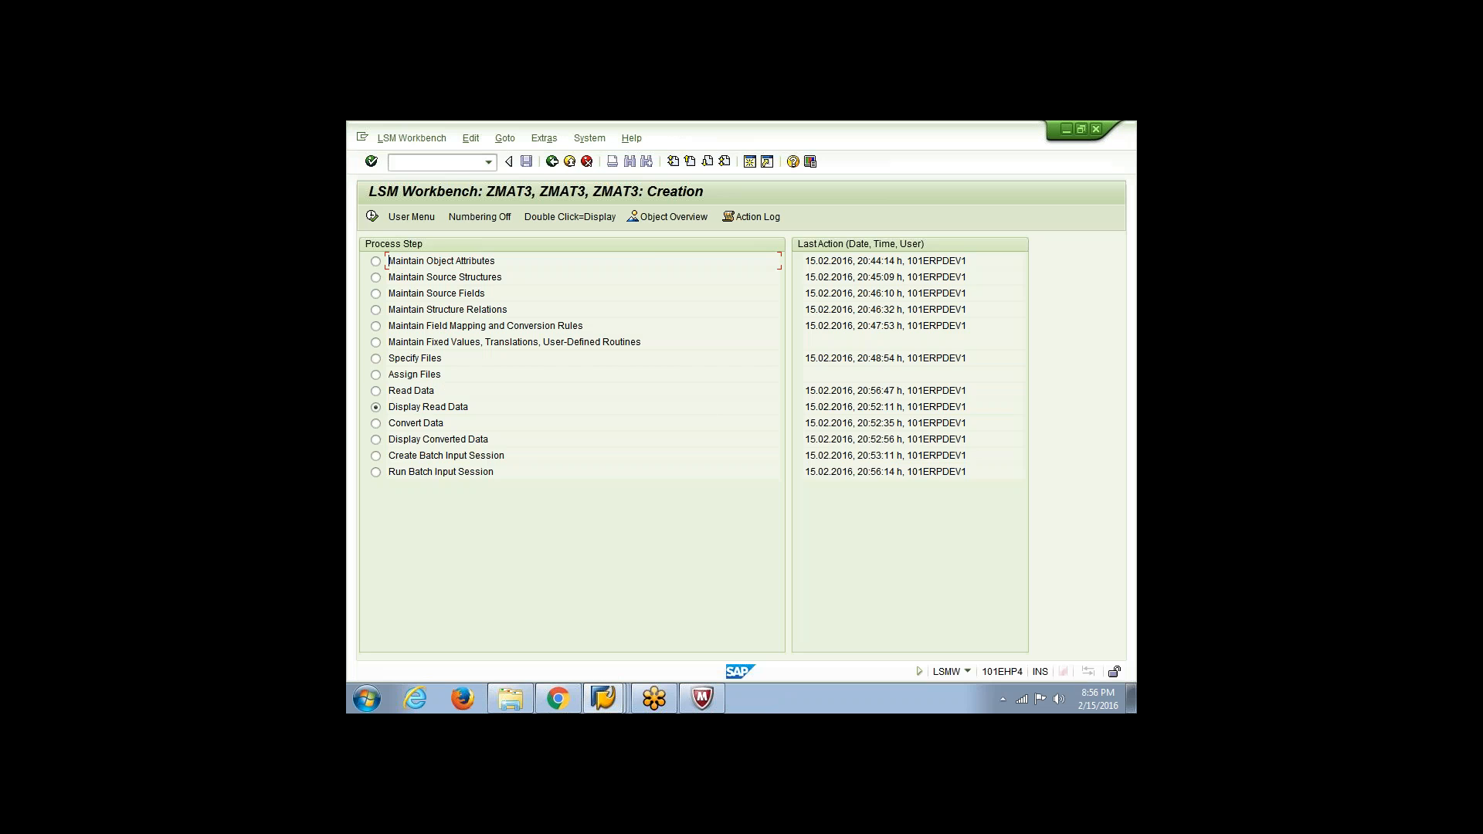
{"action": "left_click", "coordinate": [376, 391]}
{"action": "left_click", "coordinate": [373, 218]}
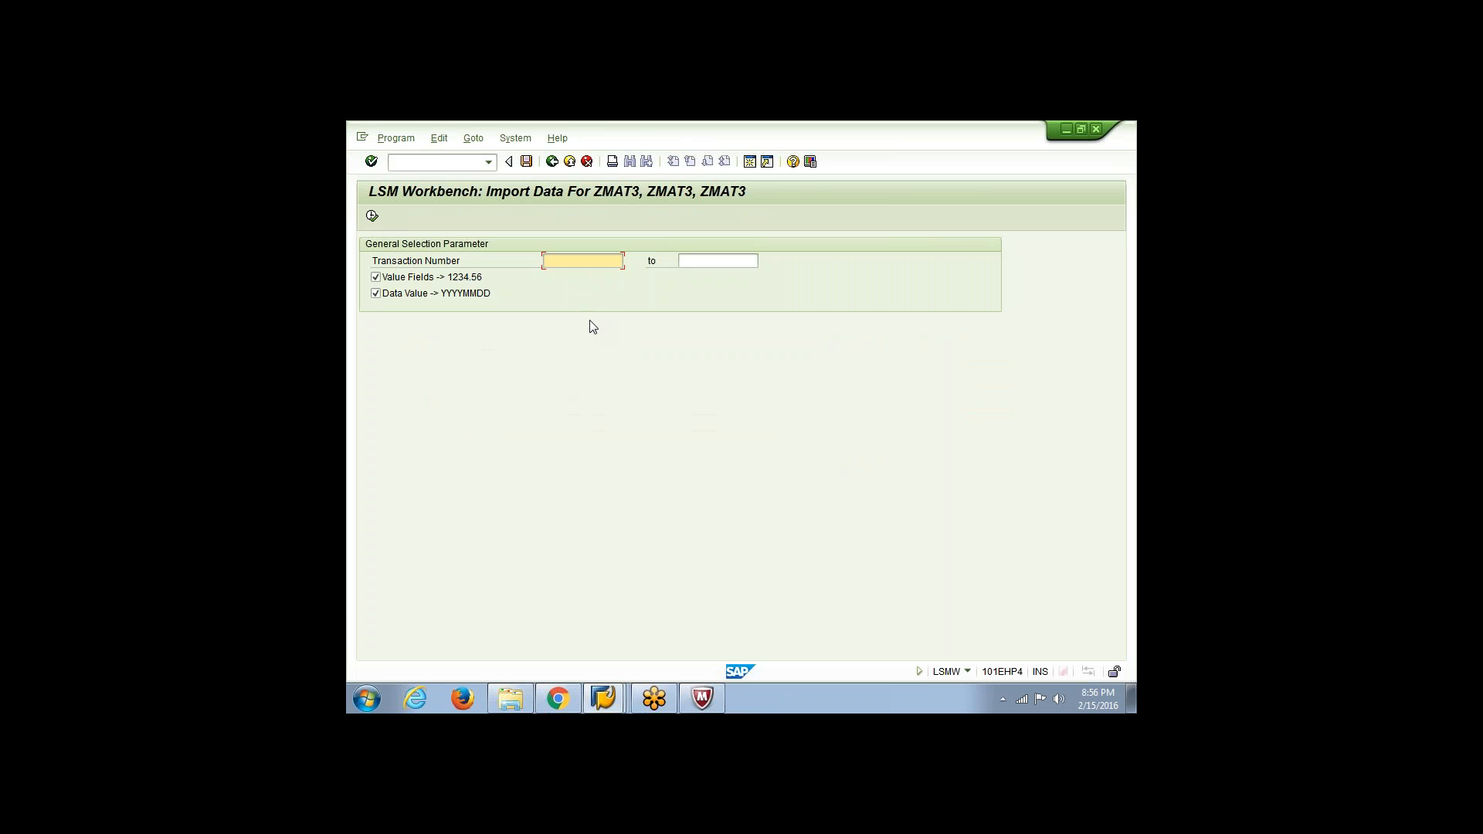
{"action": "left_click", "coordinate": [371, 217]}
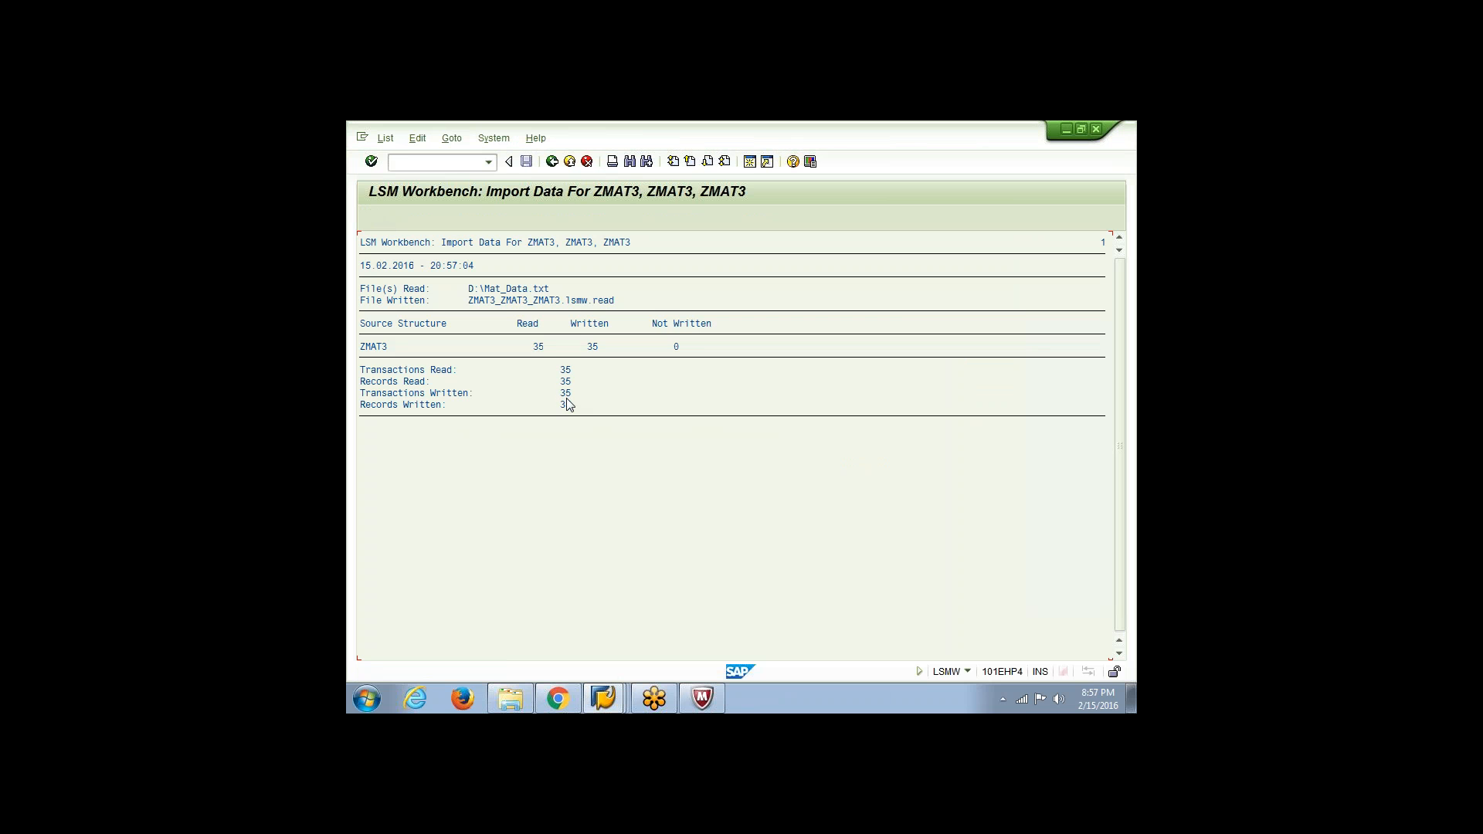
{"action": "left_click", "coordinate": [553, 163]}
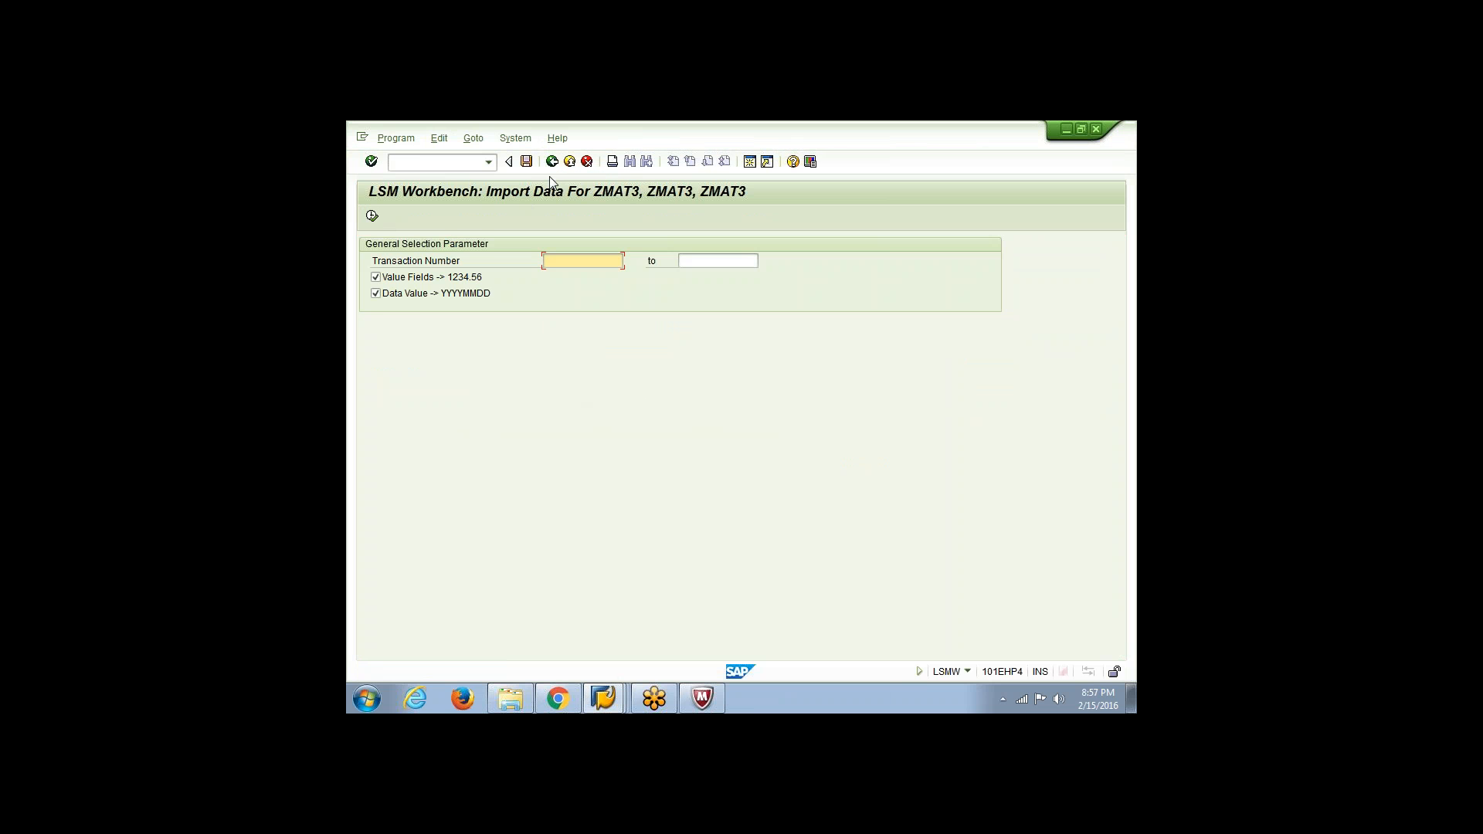
{"action": "left_click", "coordinate": [552, 162]}
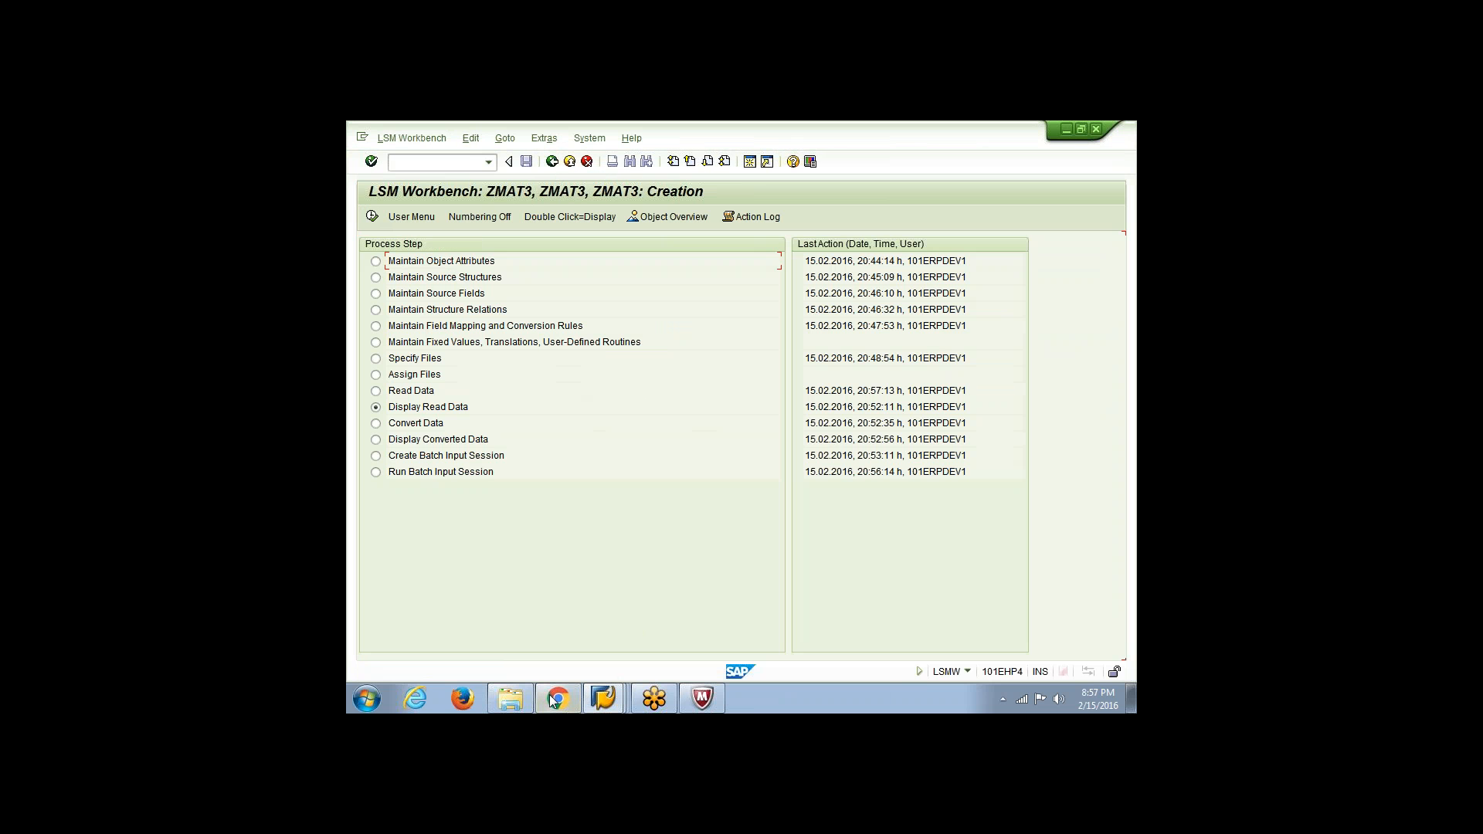
Reopen the Mat_Data text file from Local Disk (D:) in a maximized window and examine the column layout of its material rows
{"action": "left_click", "coordinate": [521, 708]}
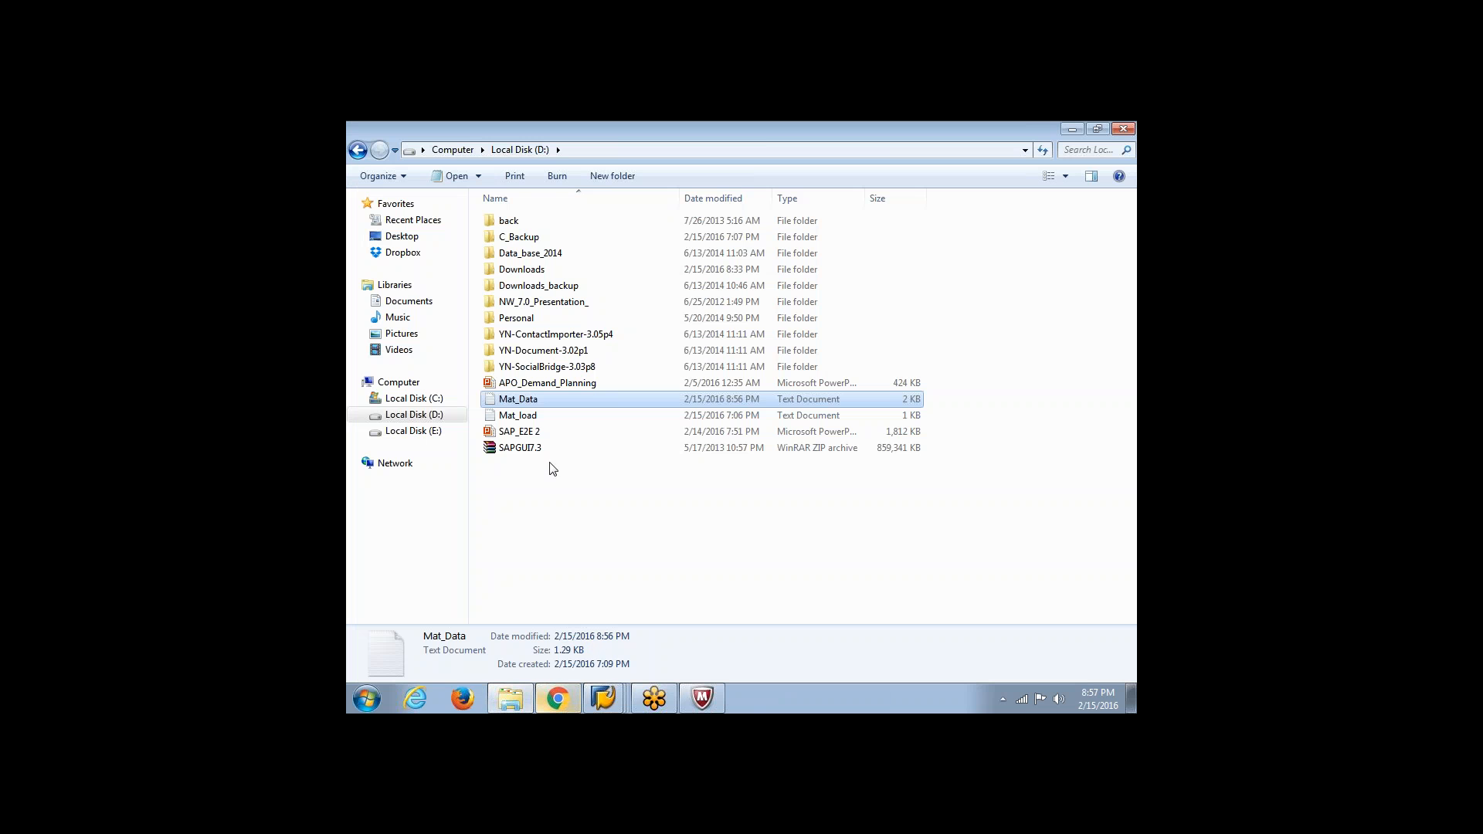
{"action": "double_click", "coordinate": [536, 405]}
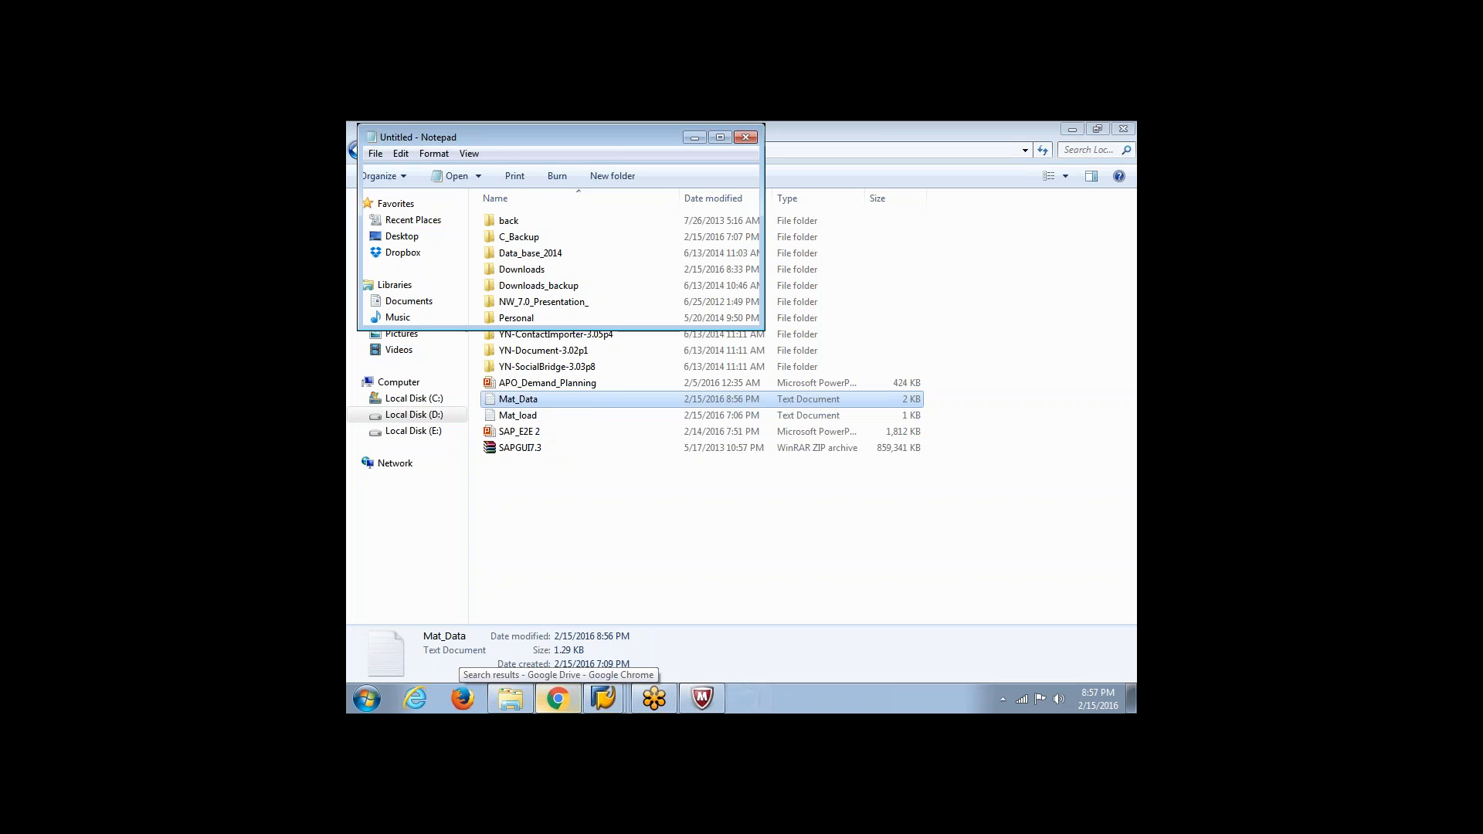
{"action": "left_click", "coordinate": [720, 137]}
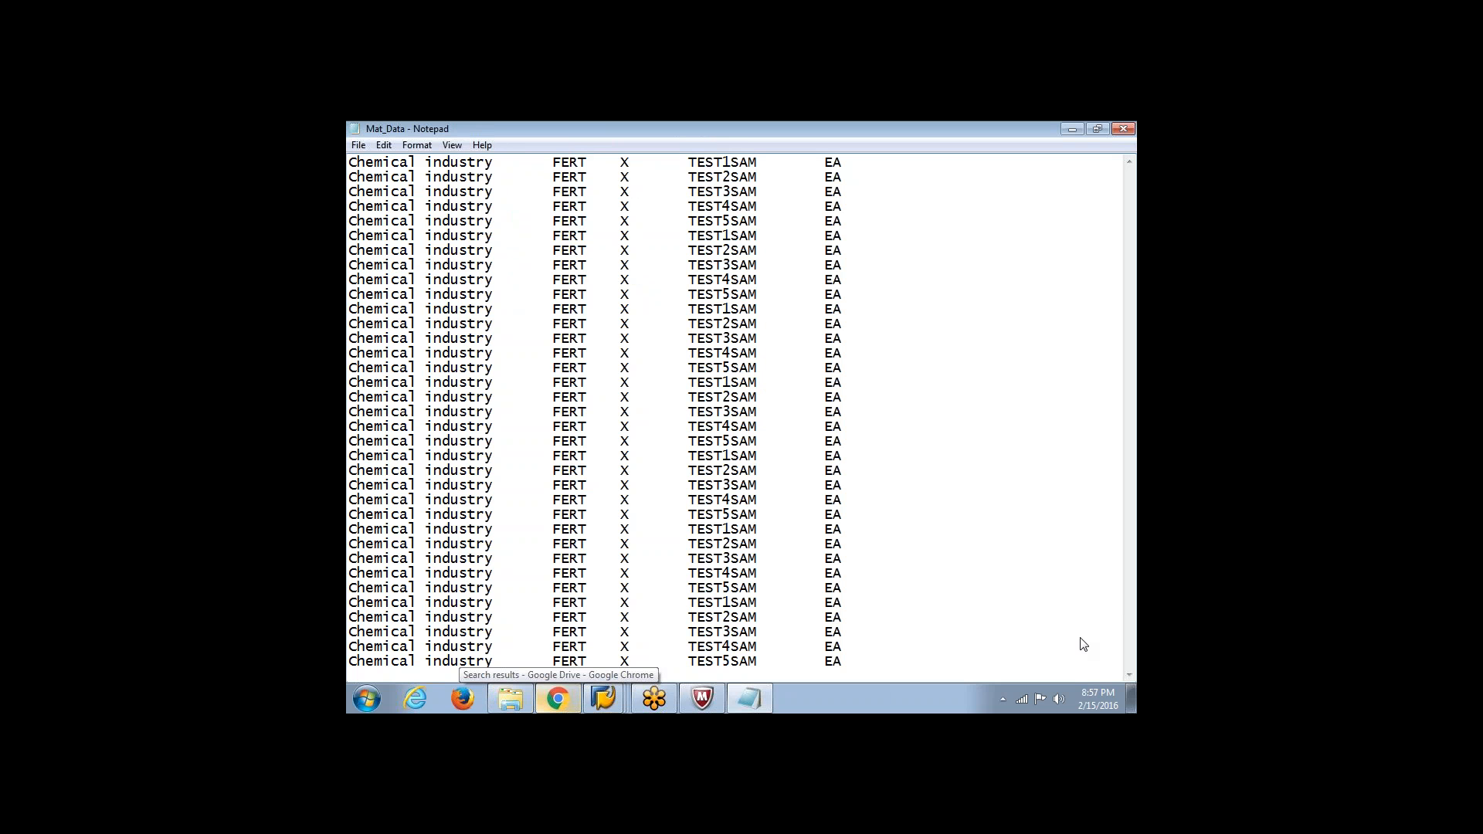
{"action": "left_click", "coordinate": [656, 691]}
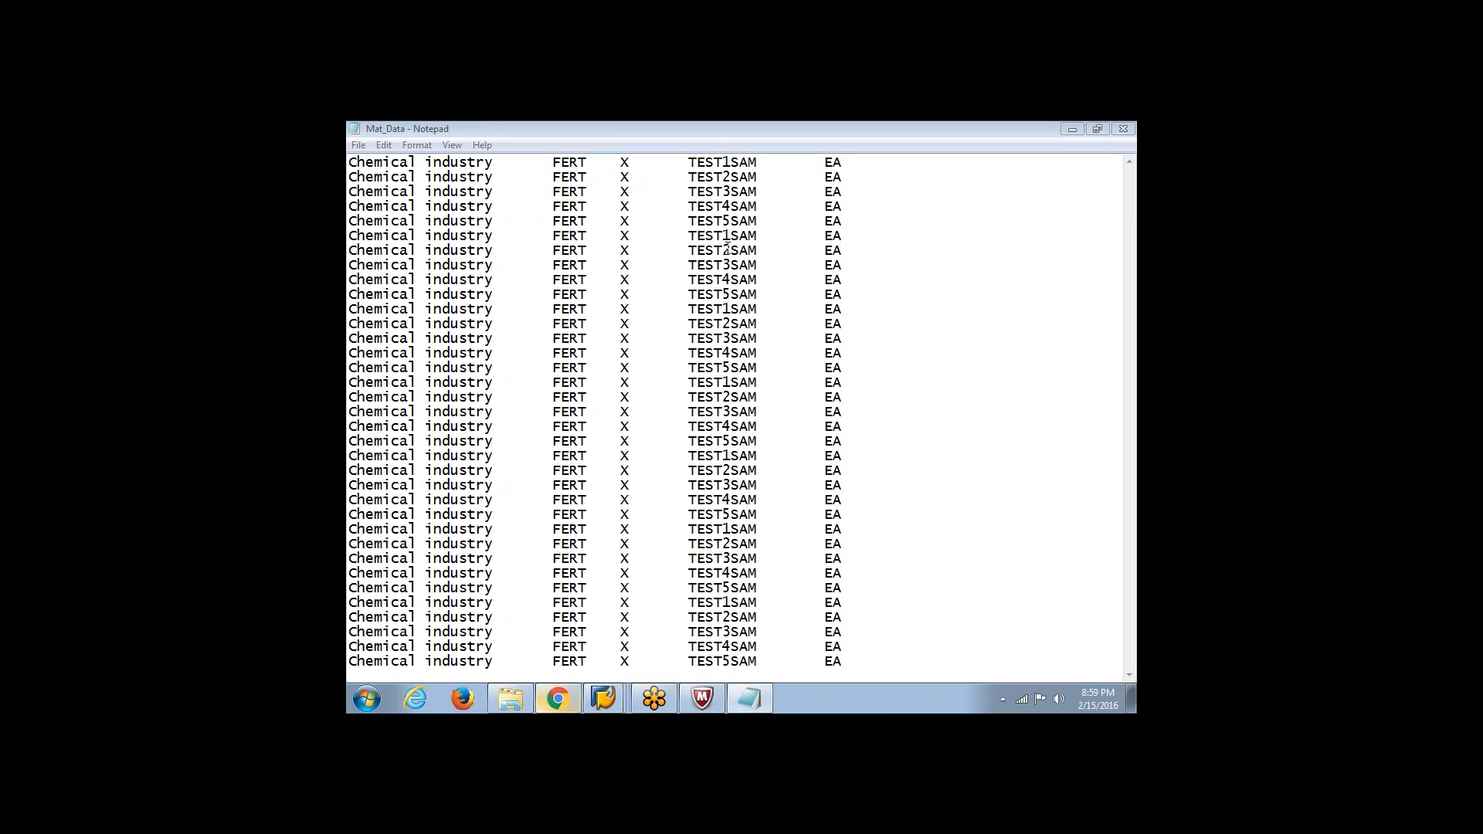
{"action": "left_click", "coordinate": [690, 163]}
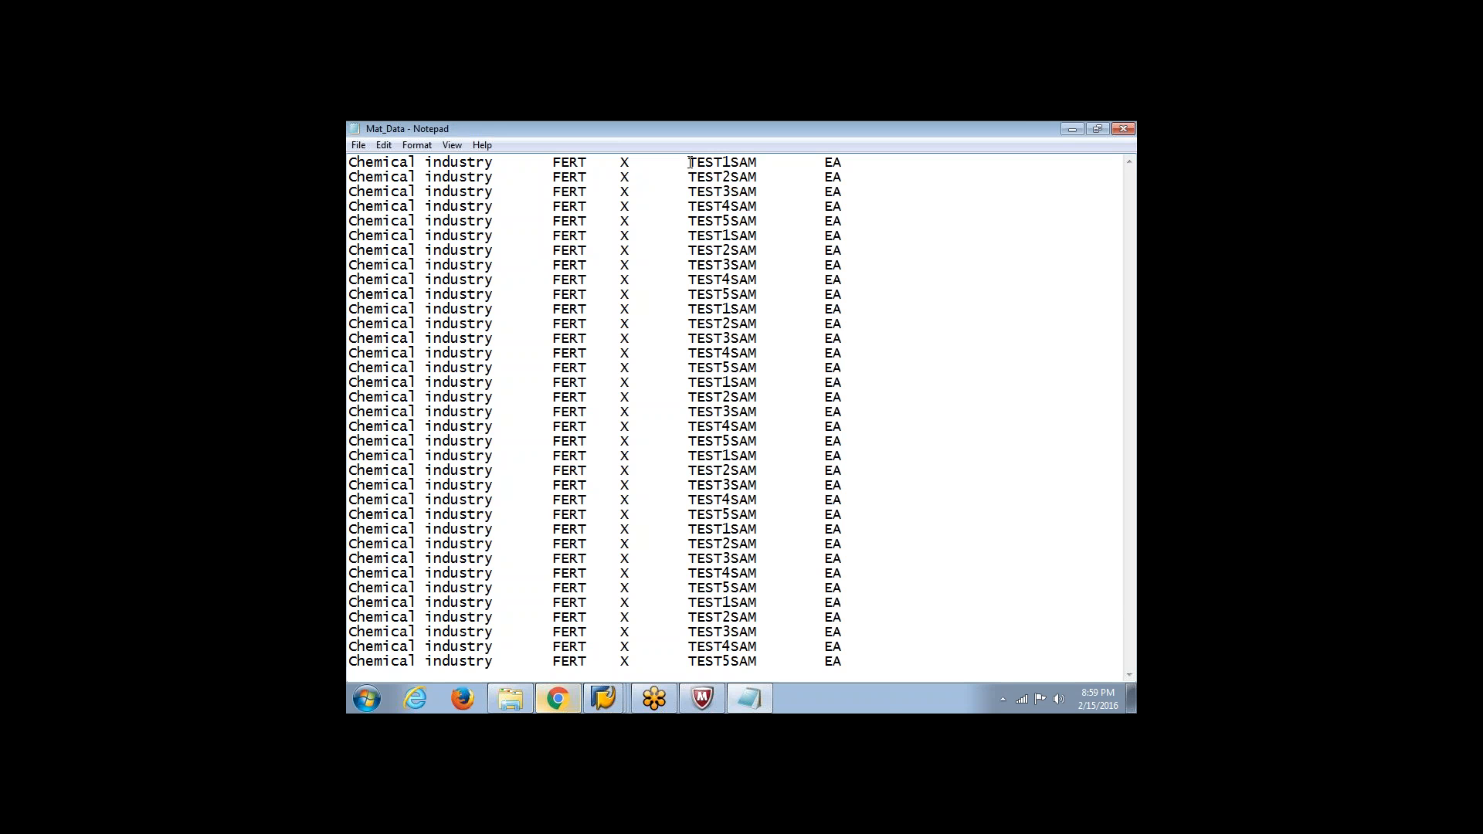
{"action": "key", "text": "BackSpace"}
Switch to the LSM Workbench, review the delimiter and file properties of the Material Create legacy file under Specify Files, and return to the process steps
{"action": "left_click", "coordinate": [604, 696]}
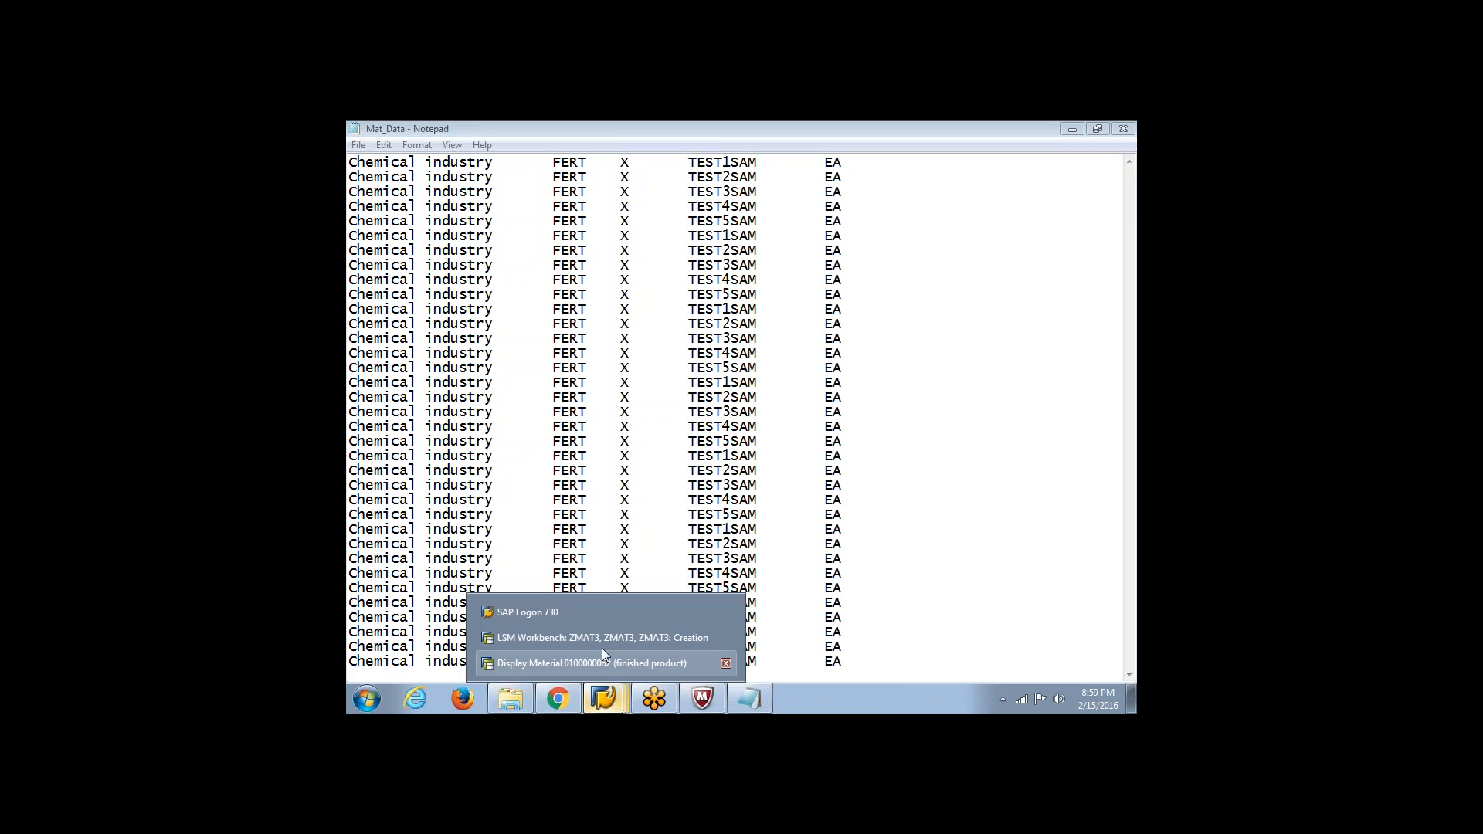
{"action": "left_click", "coordinate": [602, 645]}
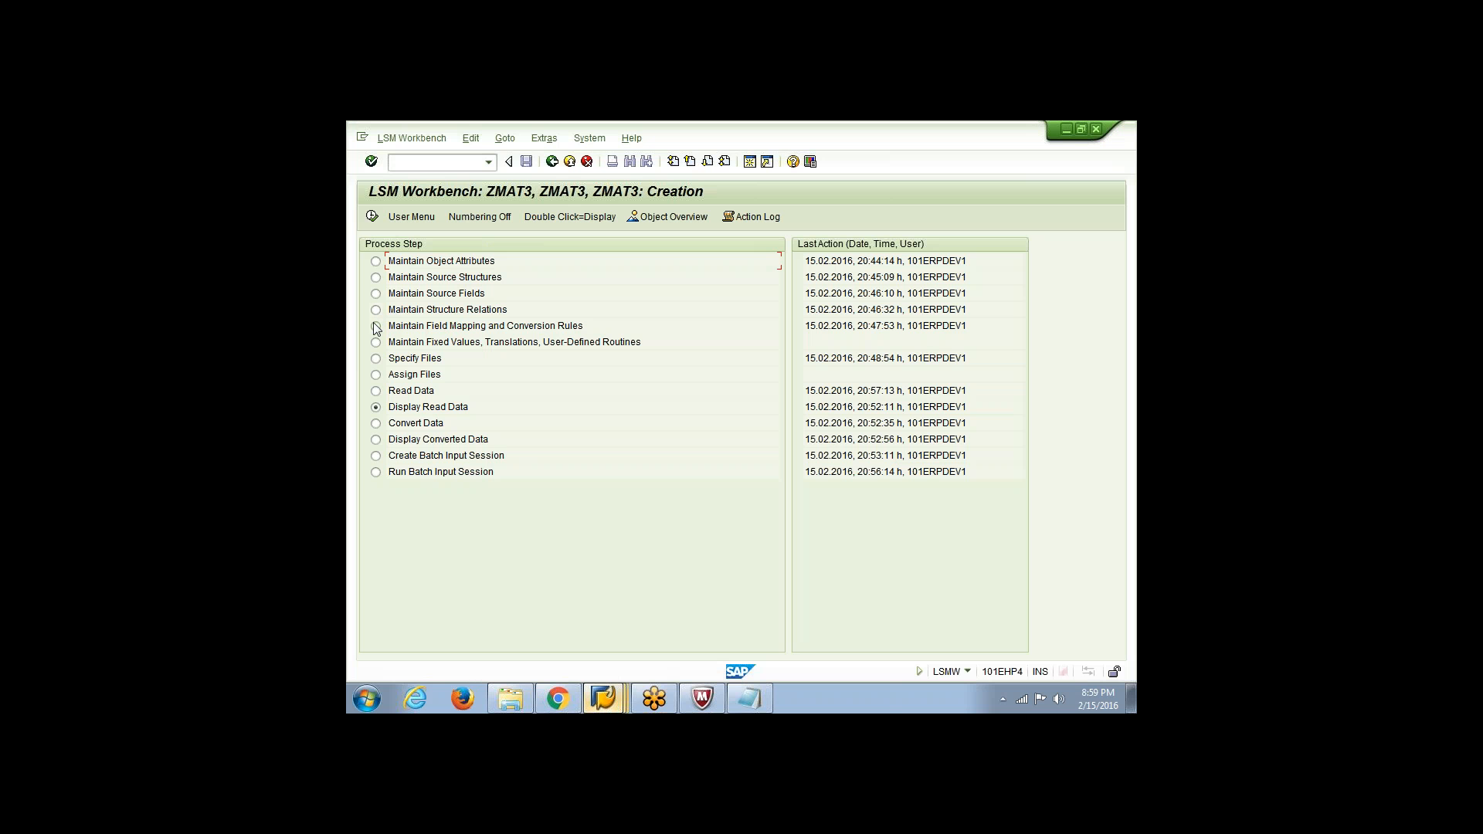
{"action": "left_click", "coordinate": [375, 358]}
{"action": "left_click", "coordinate": [374, 219]}
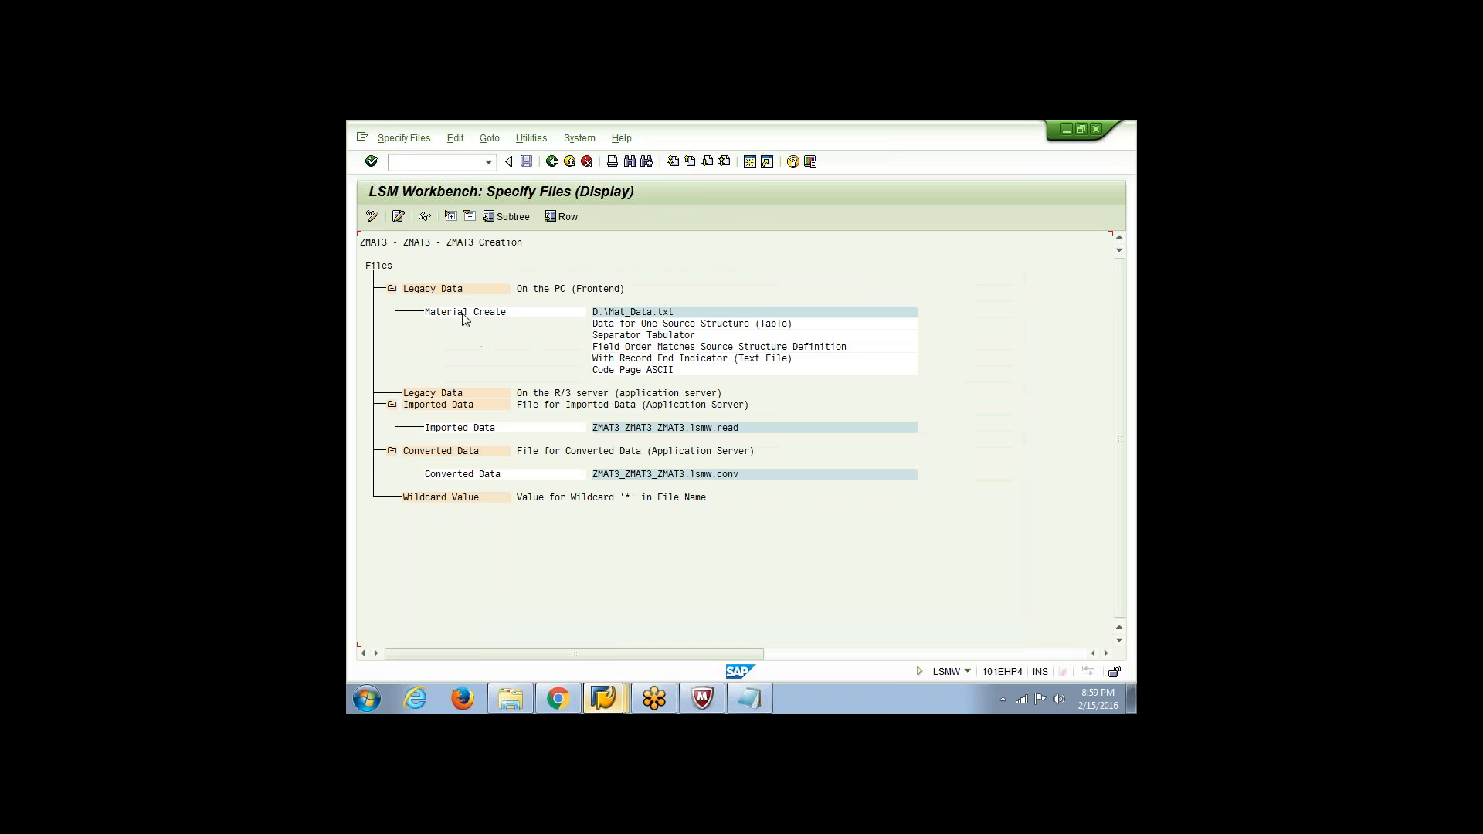
{"action": "double_click", "coordinate": [464, 312]}
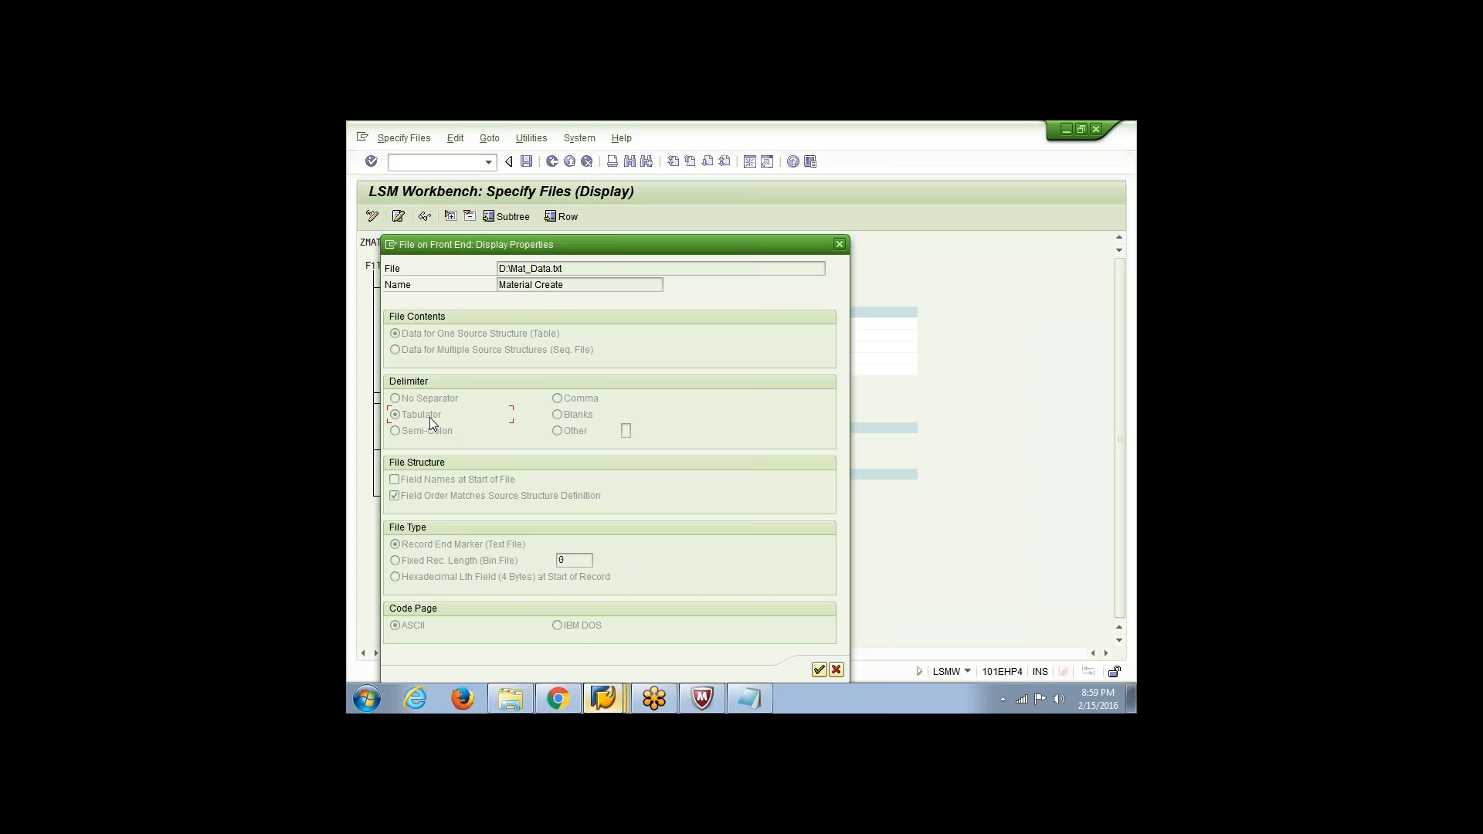
{"action": "left_click", "coordinate": [843, 246]}
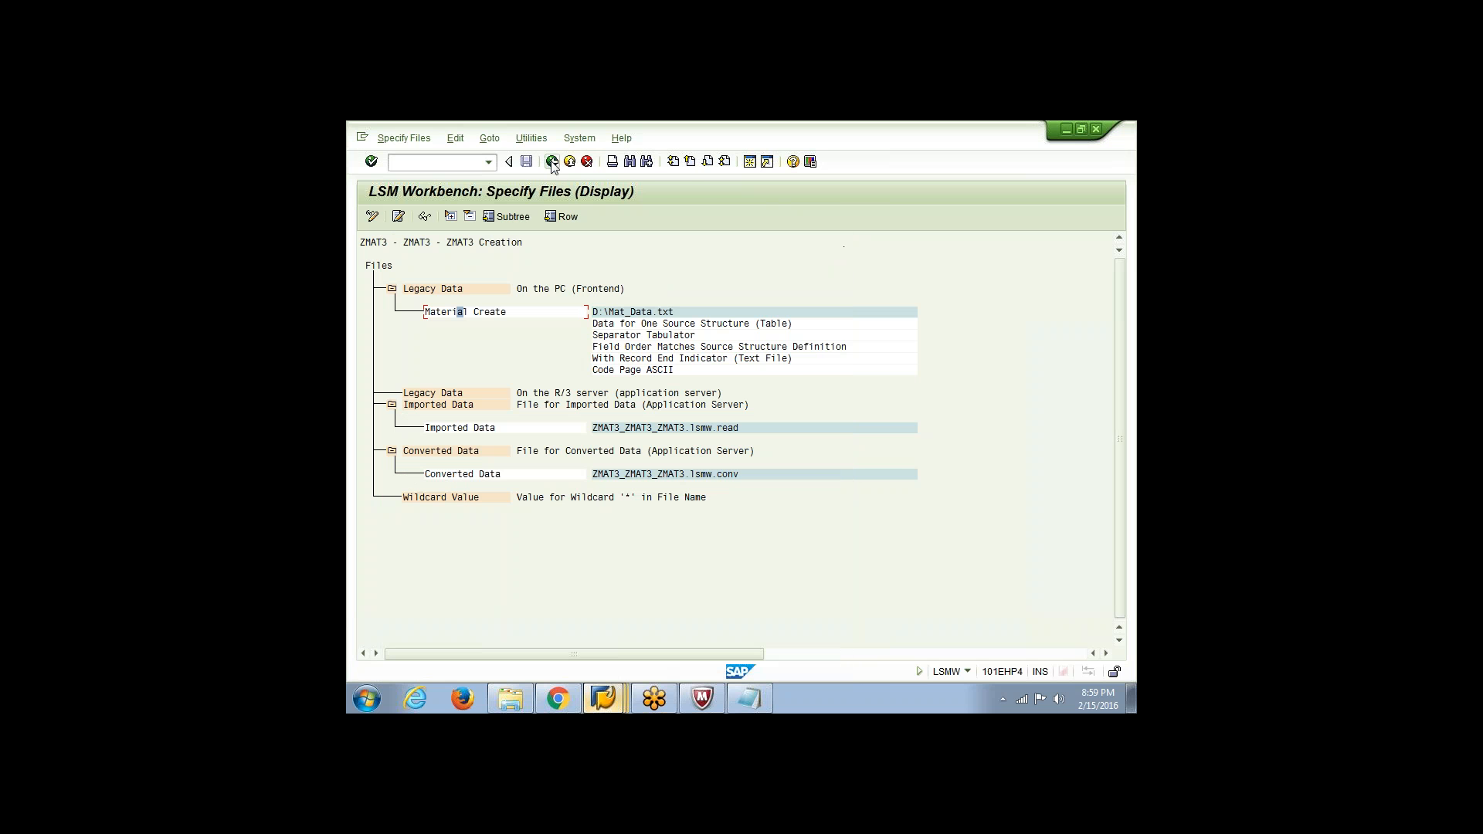
{"action": "left_click", "coordinate": [551, 162]}
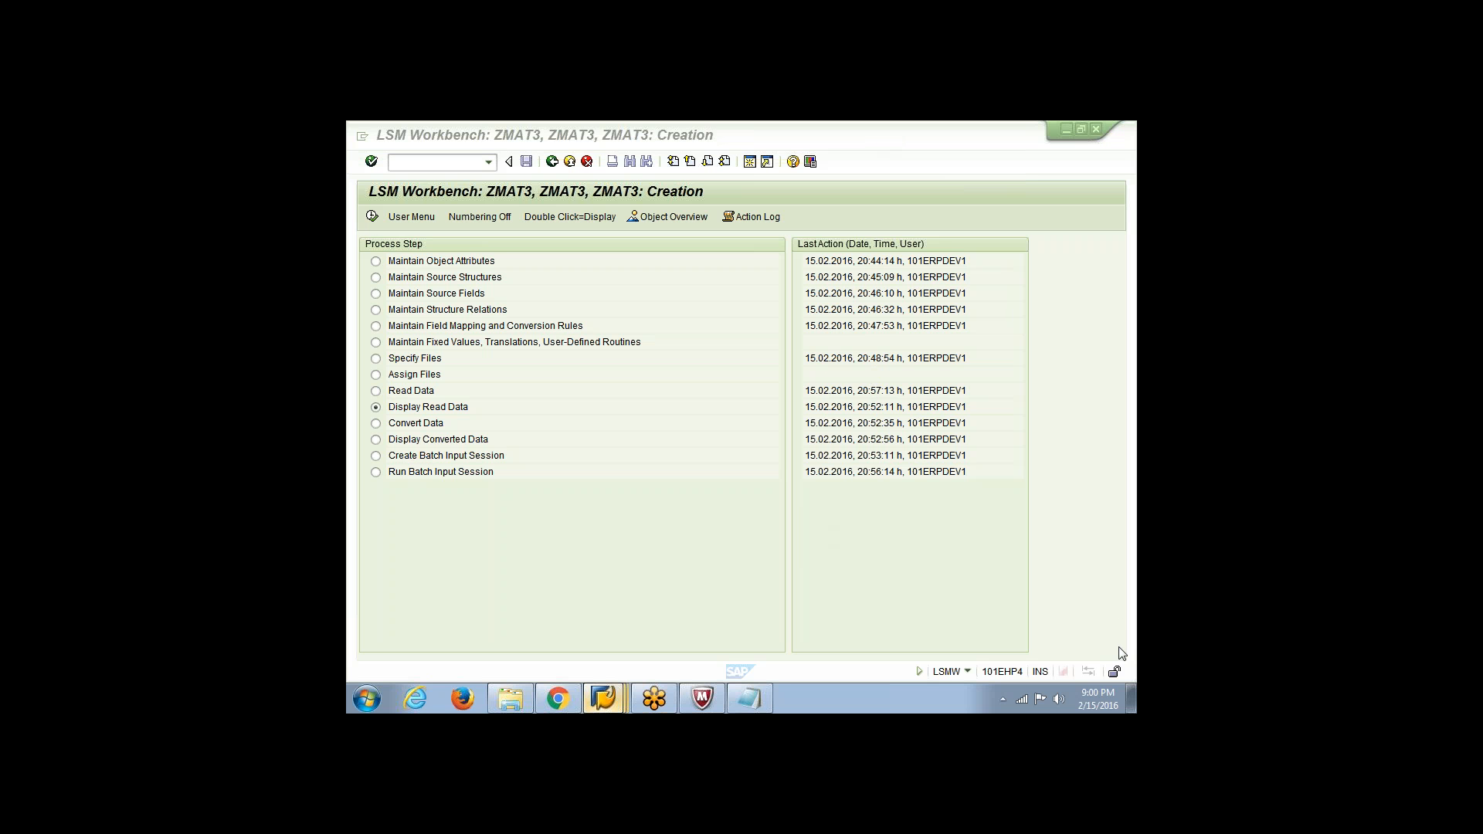
{"action": "left_click", "coordinate": [1012, 519]}
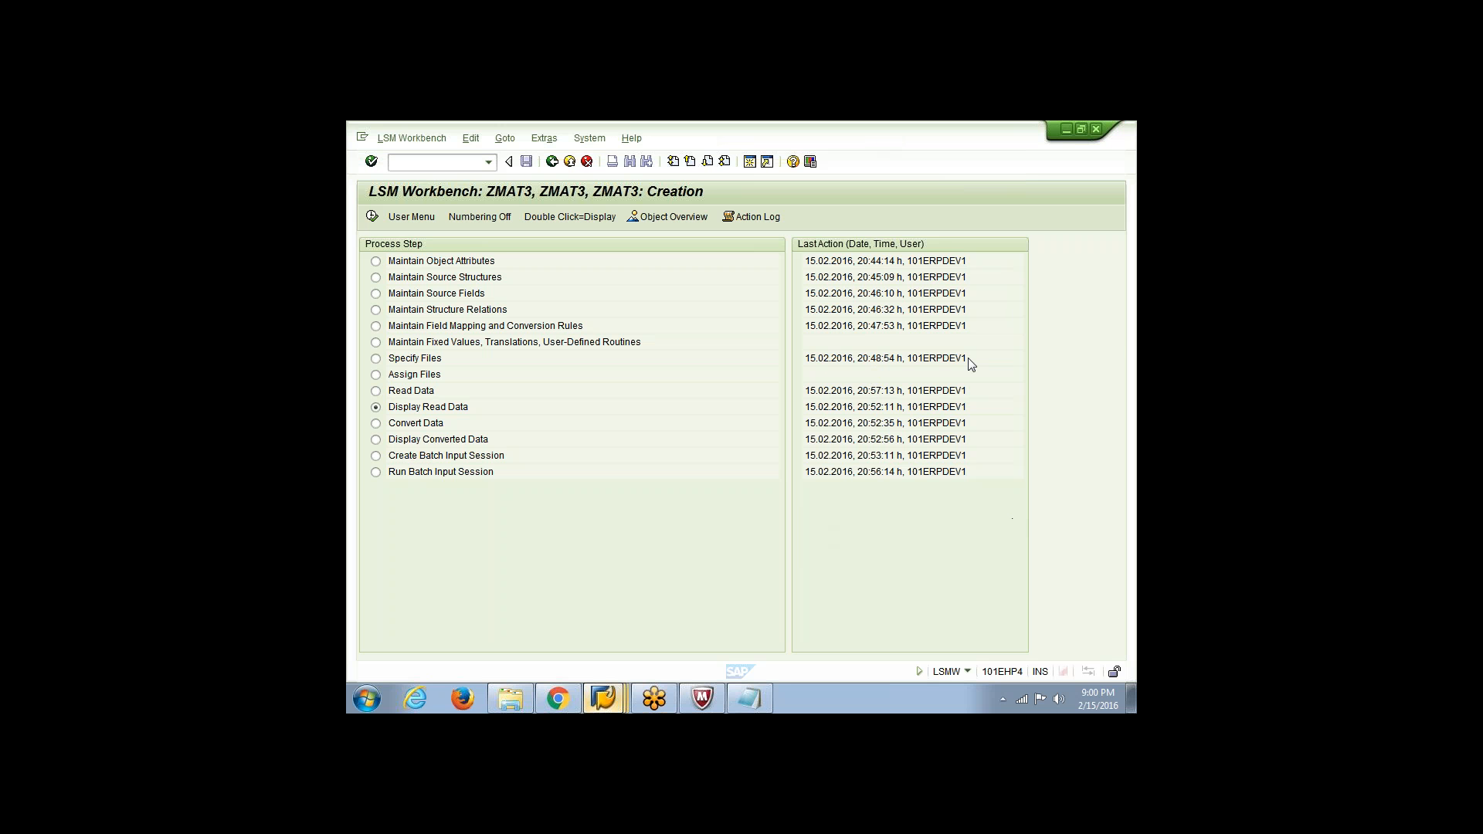